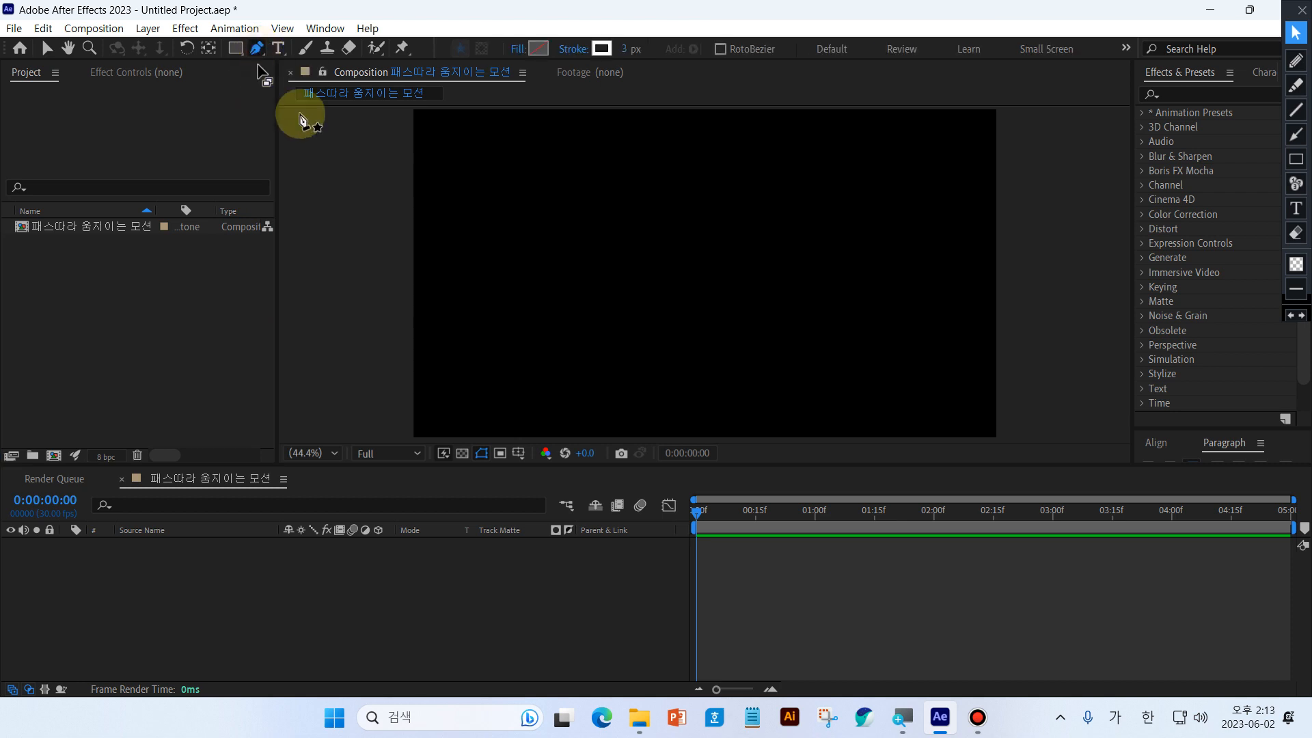
pyautogui.click(1294, 65)
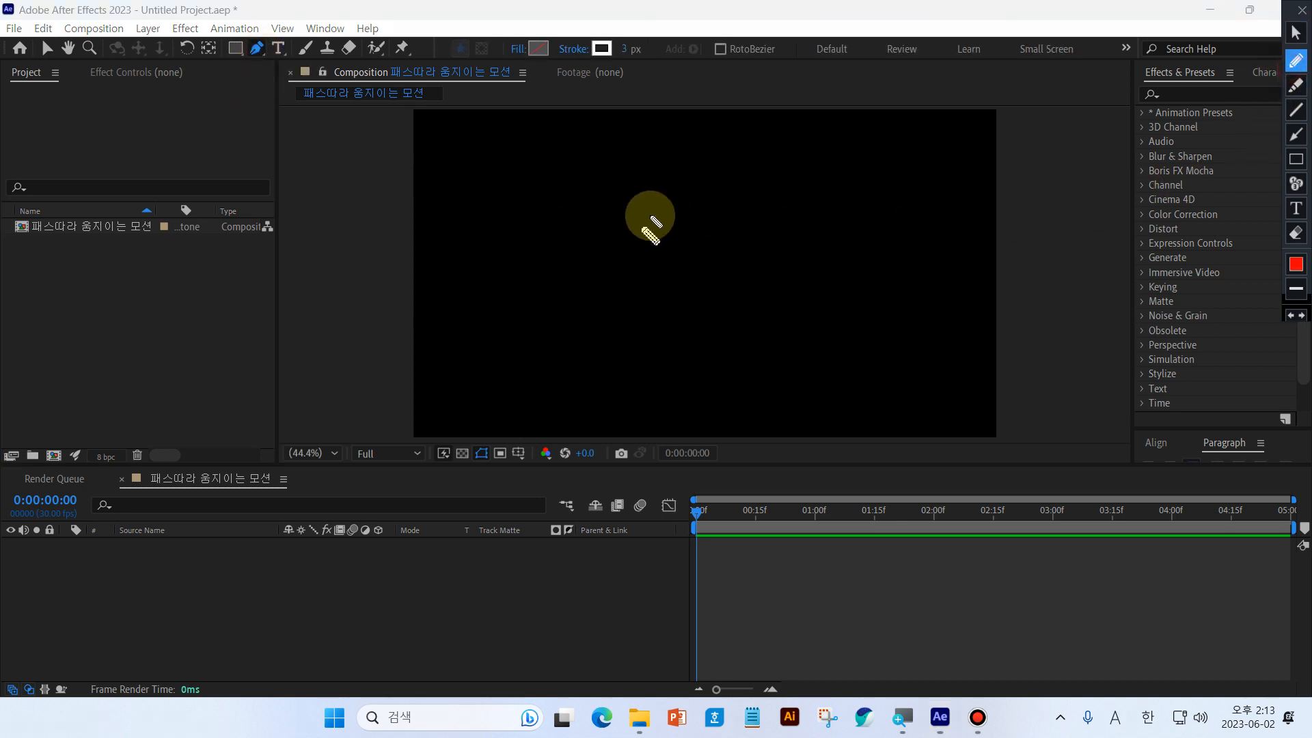
pyautogui.moveTo(654, 213)
pyautogui.mouseDown()
pyautogui.moveTo(576, 204)
pyautogui.moveTo(562, 301)
pyautogui.moveTo(603, 326)
pyautogui.moveTo(779, 326)
pyautogui.mouseUp()
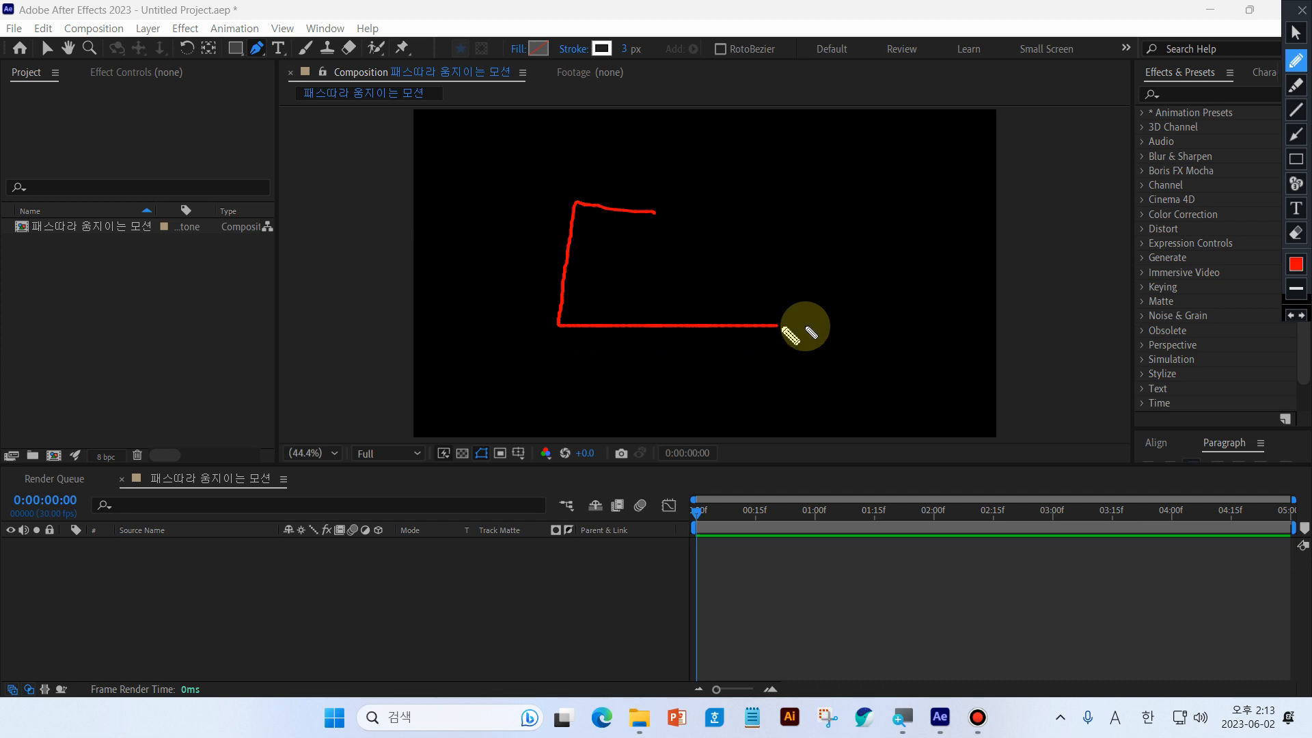
pyautogui.click(1295, 236)
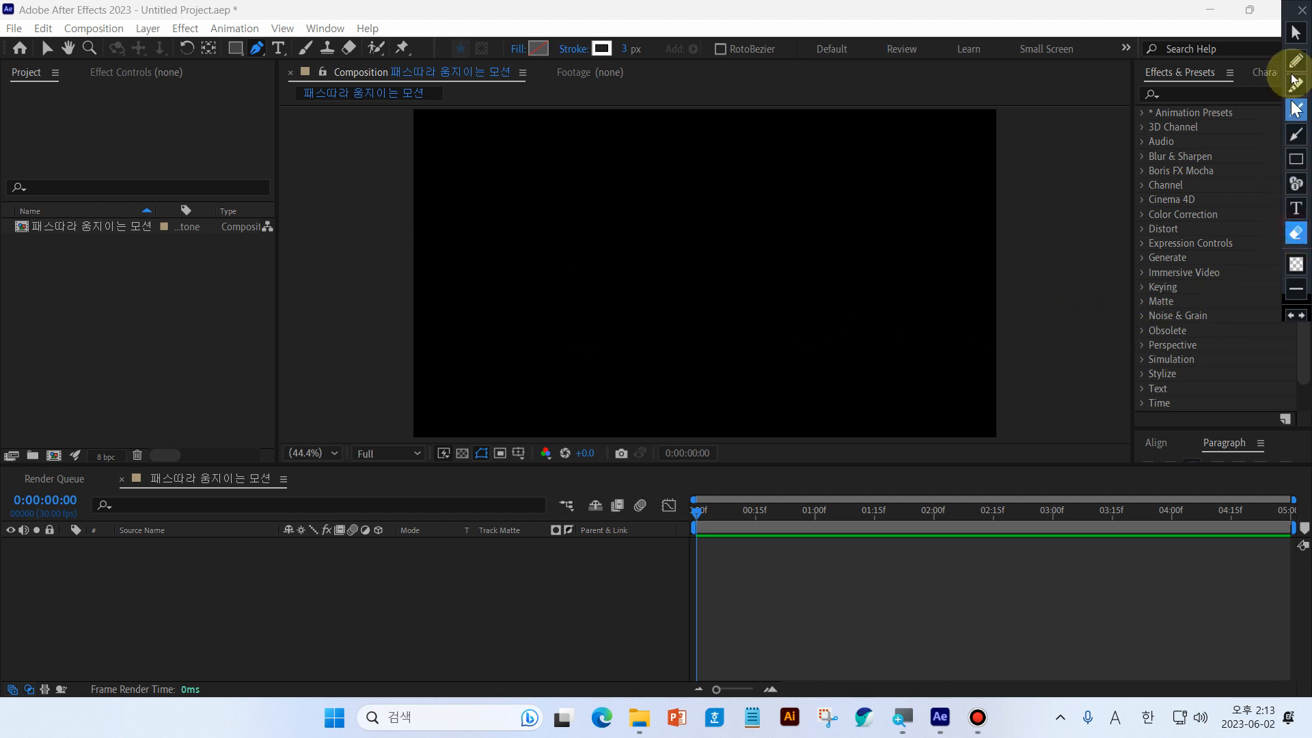
pyautogui.click(1295, 32)
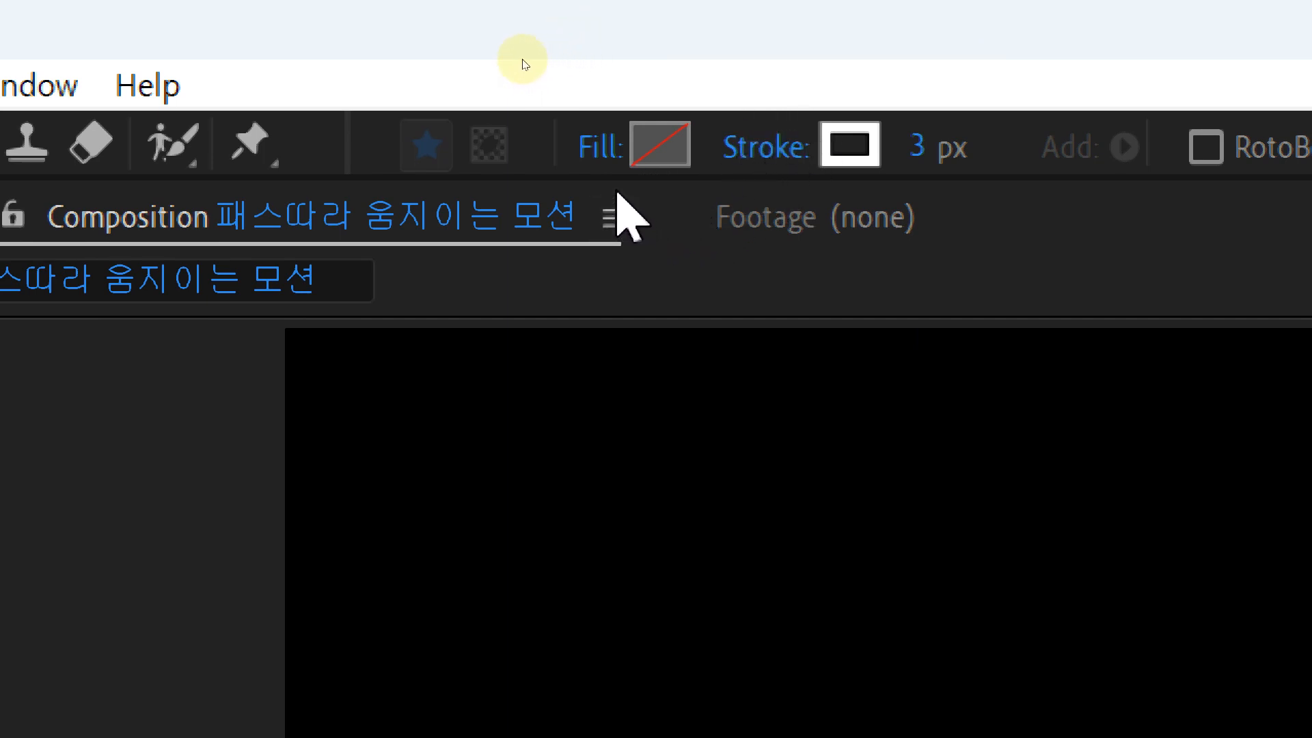
# Set the shape fill to None and the stroke to Solid Color
pyautogui.click(594, 152)
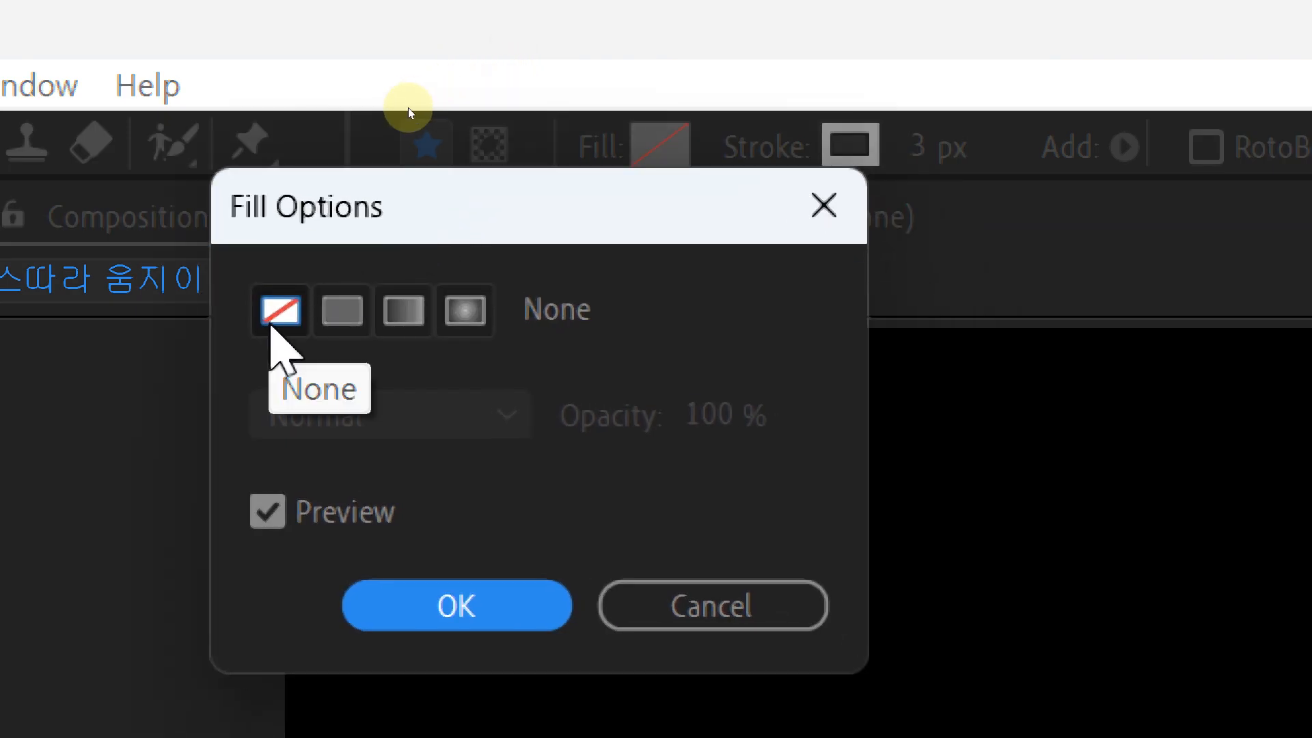
pyautogui.click(382, 619)
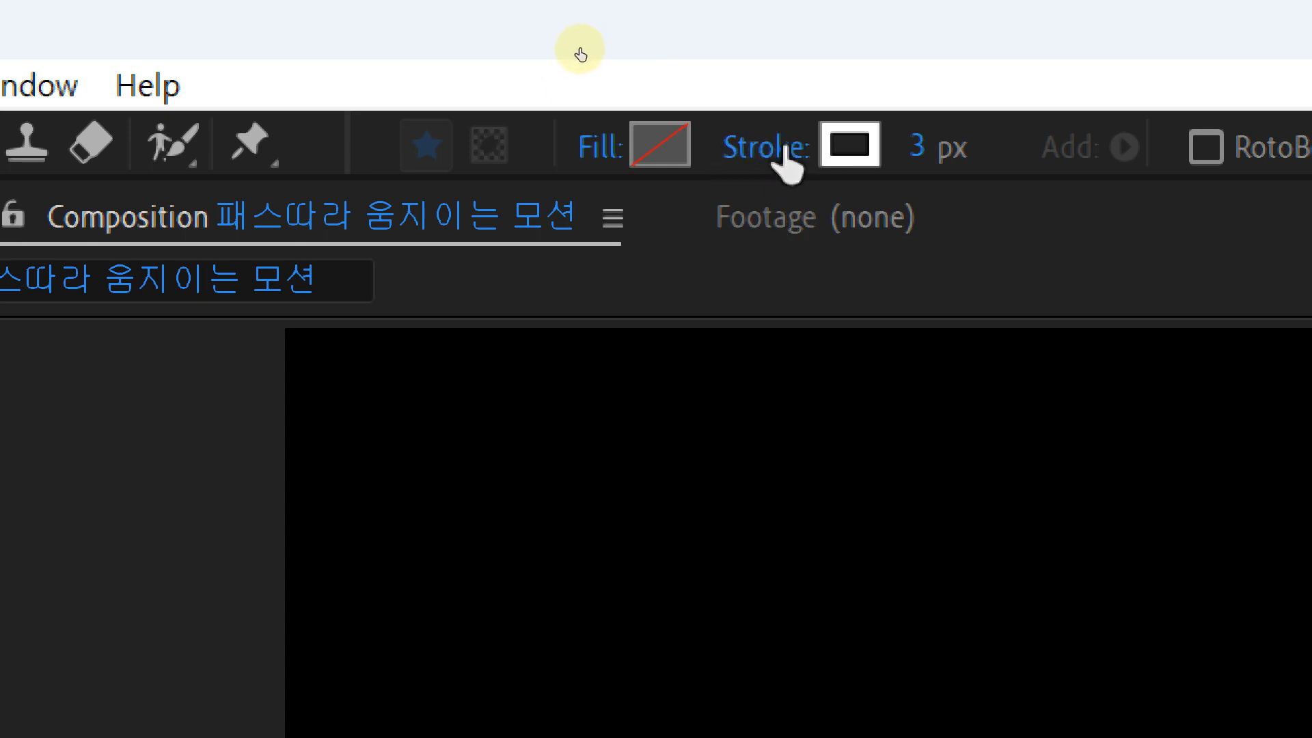
pyautogui.click(786, 161)
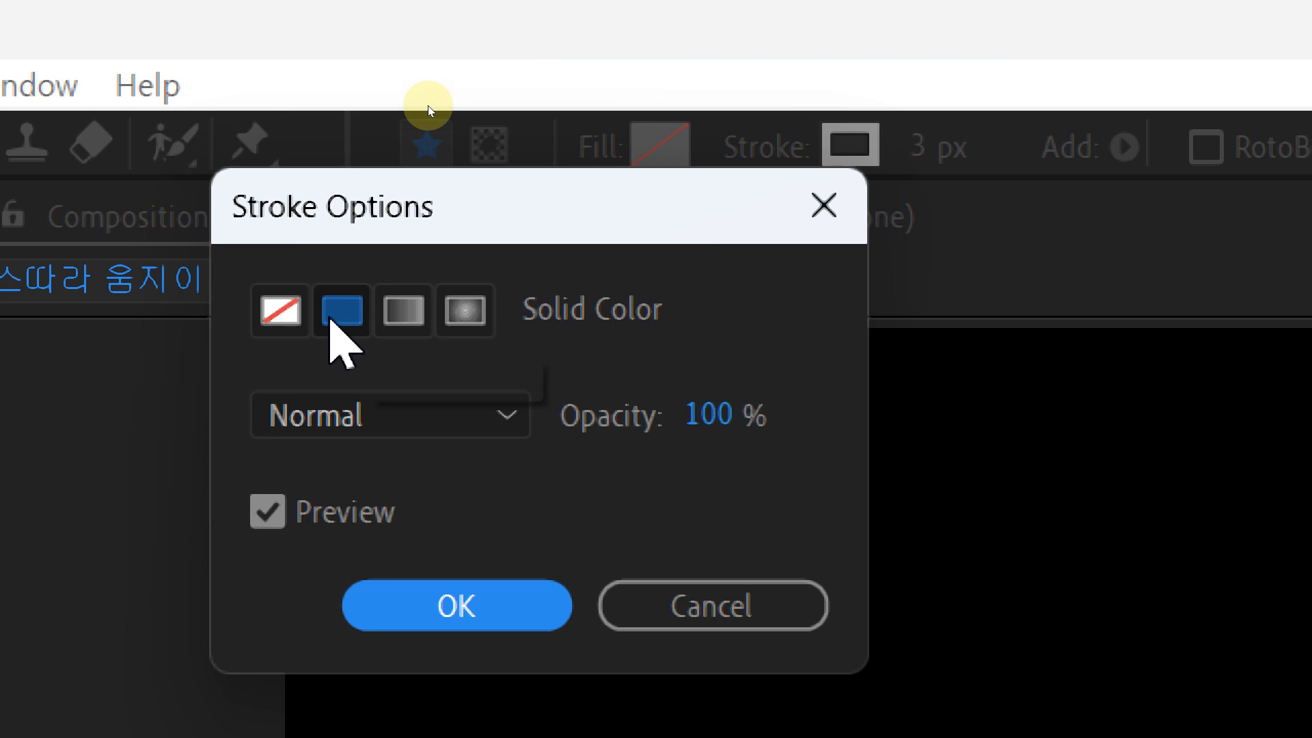
pyautogui.click(338, 311)
pyautogui.click(440, 605)
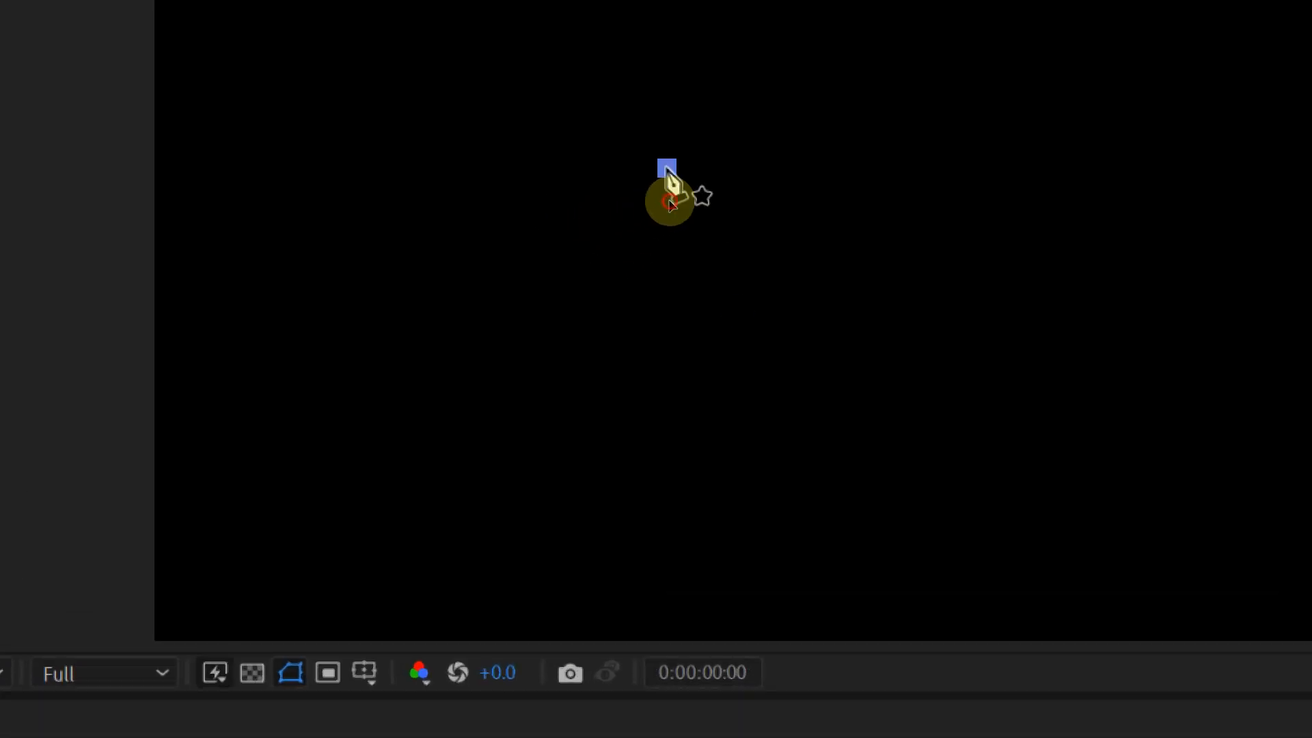
# Draw an open C-shaped path with four corner points, using straight segments and a longer lower edge, with the Pen tool
pyautogui.click(670, 202)
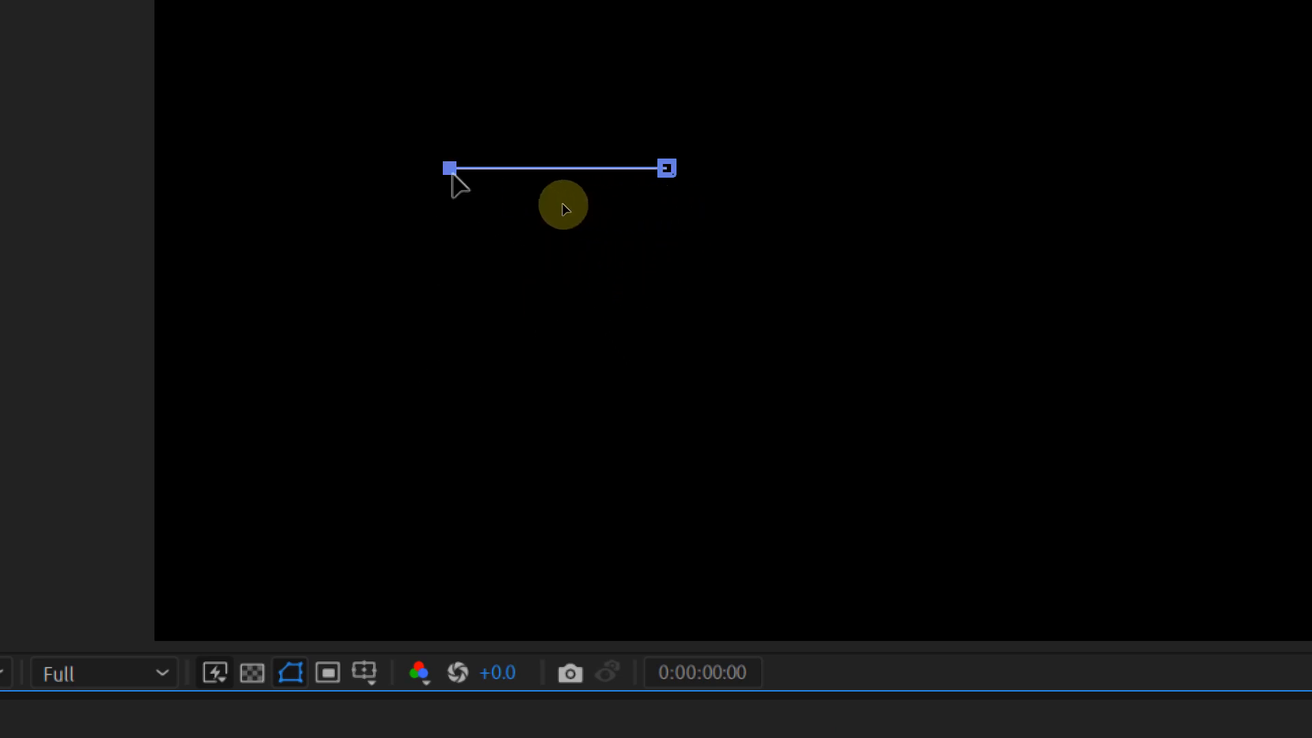
pyautogui.keyDown('shift'); pyautogui.click(450, 377); pyautogui.keyUp('shift')
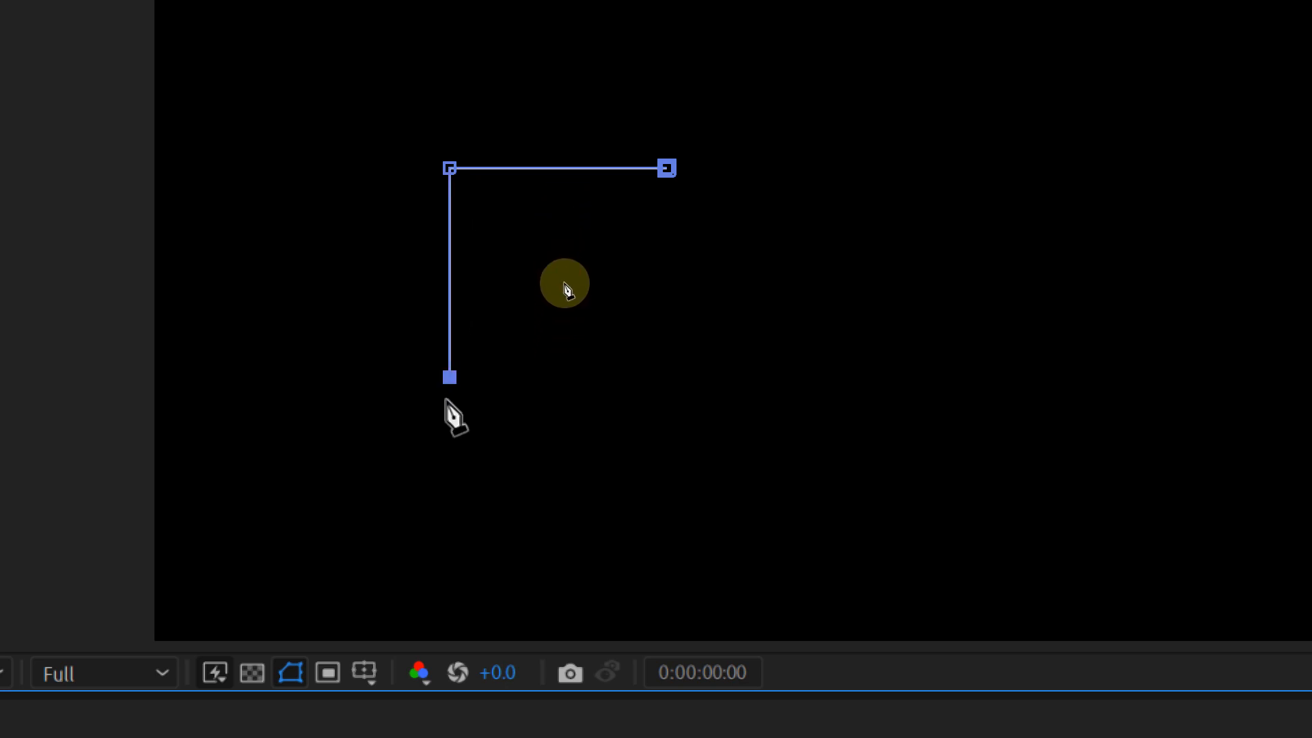
pyautogui.keyDown('shift'); pyautogui.click(858, 377); pyautogui.keyUp('shift')
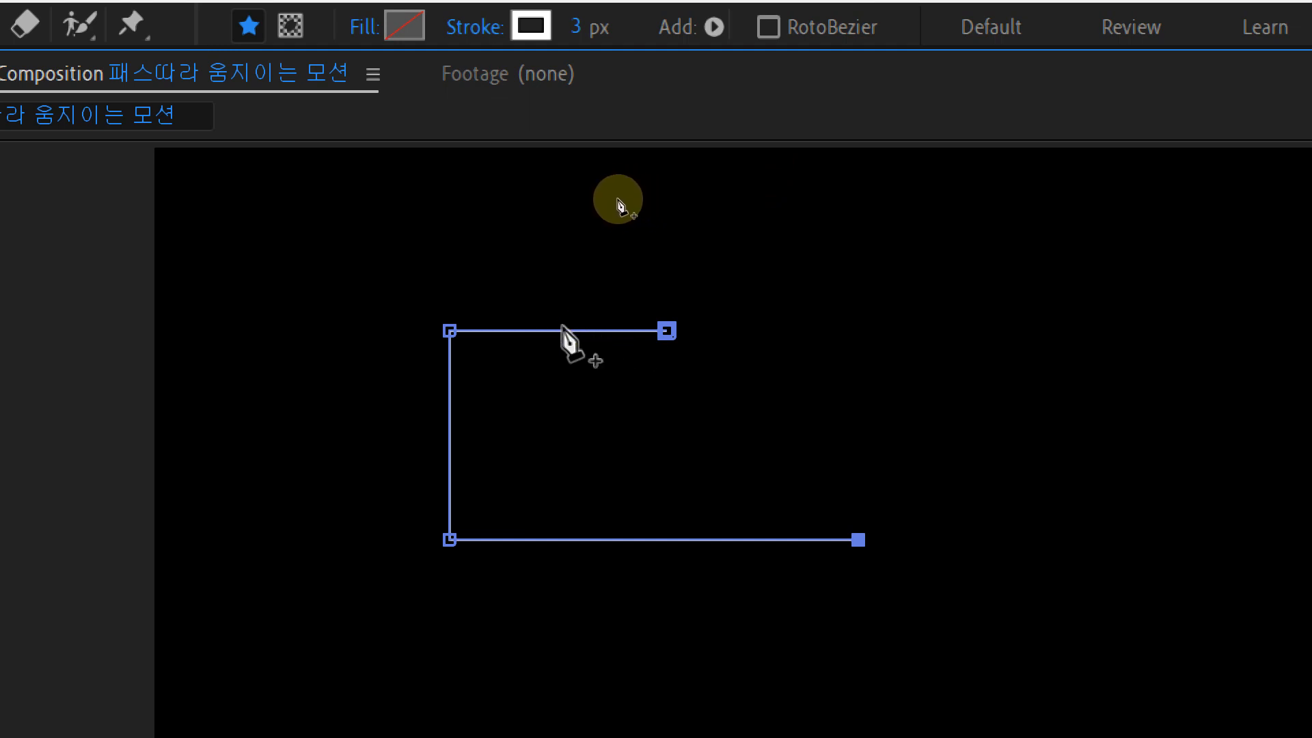
# Set the path's stroke width to 6 px and deselect the shape layer
pyautogui.click(577, 28)
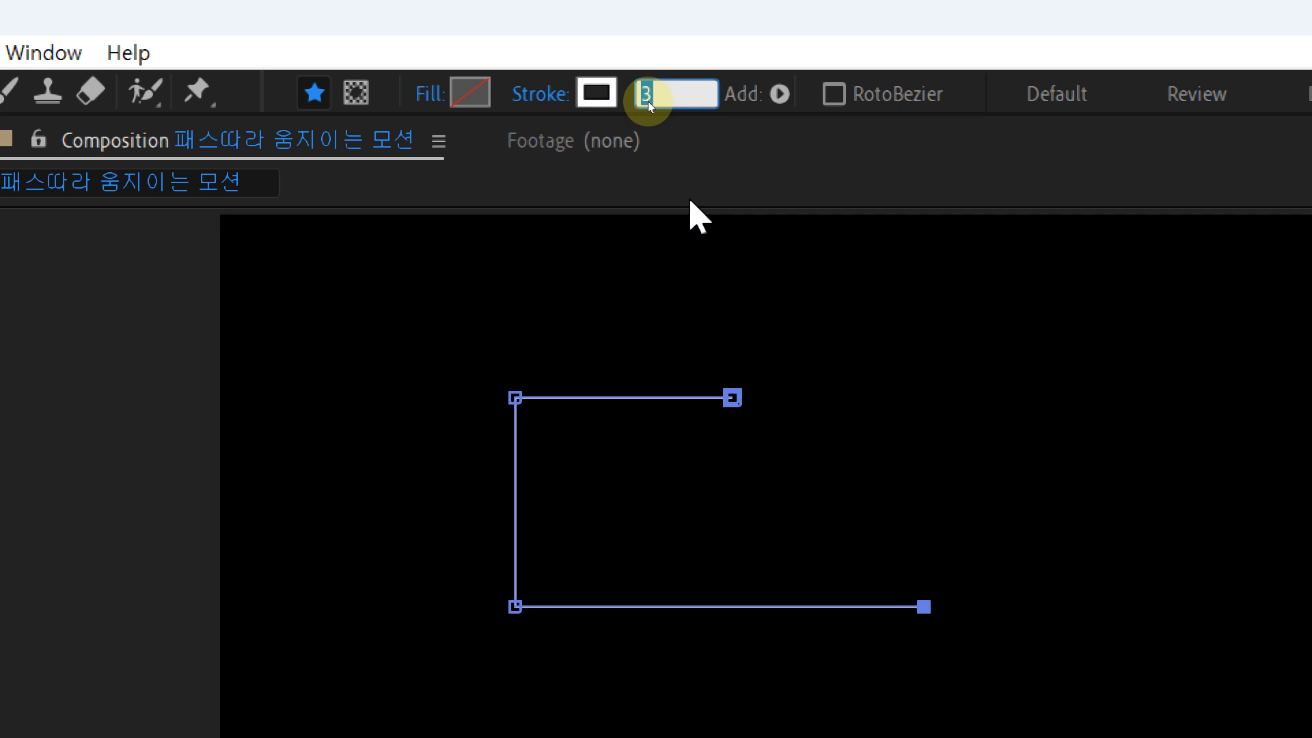
pyautogui.write('6')
pyautogui.press('Return')
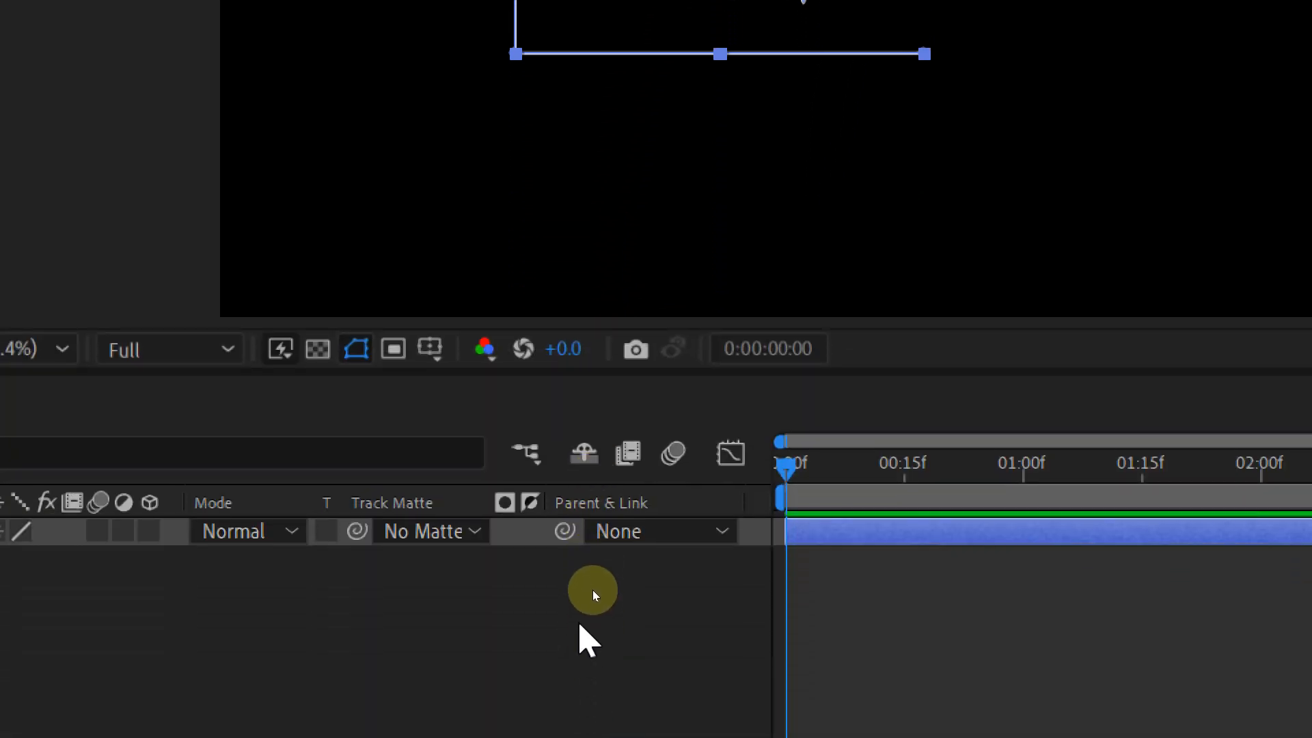
pyautogui.click(593, 720)
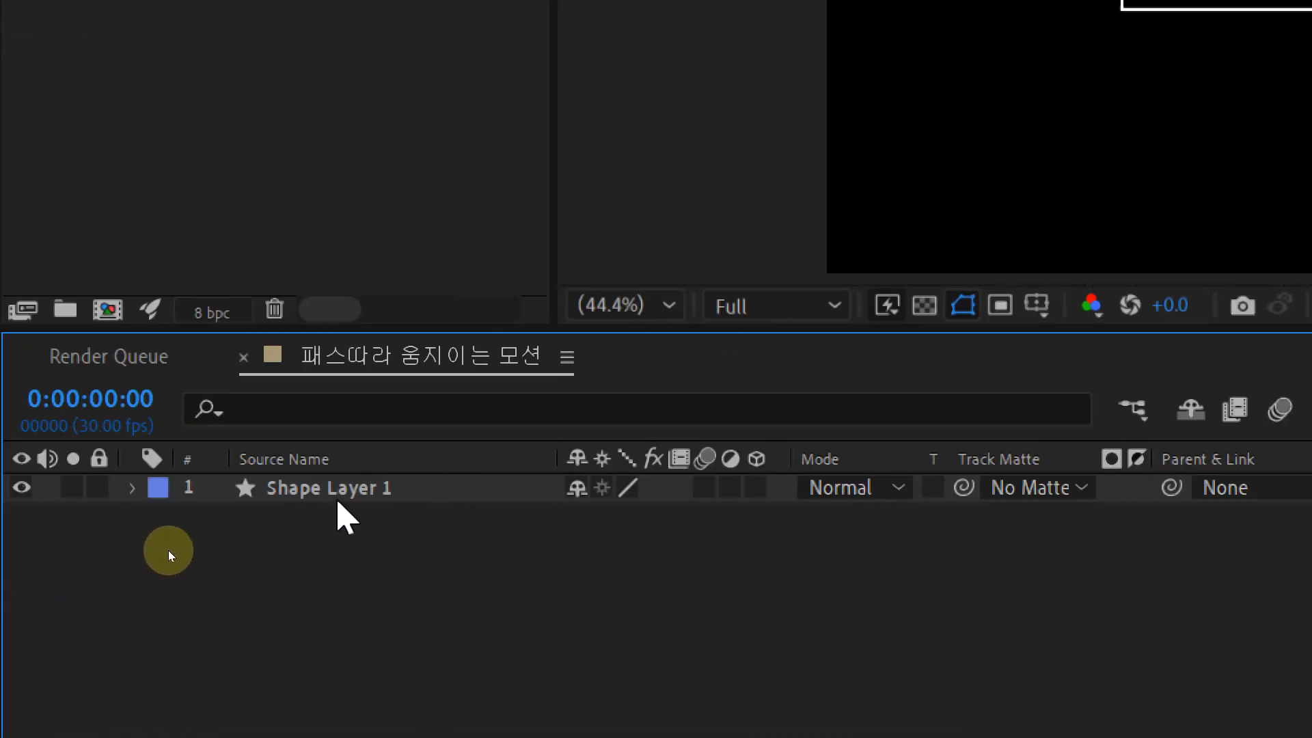
# Rename the shape layer as 라인 and deselect it
pyautogui.click(338, 498)
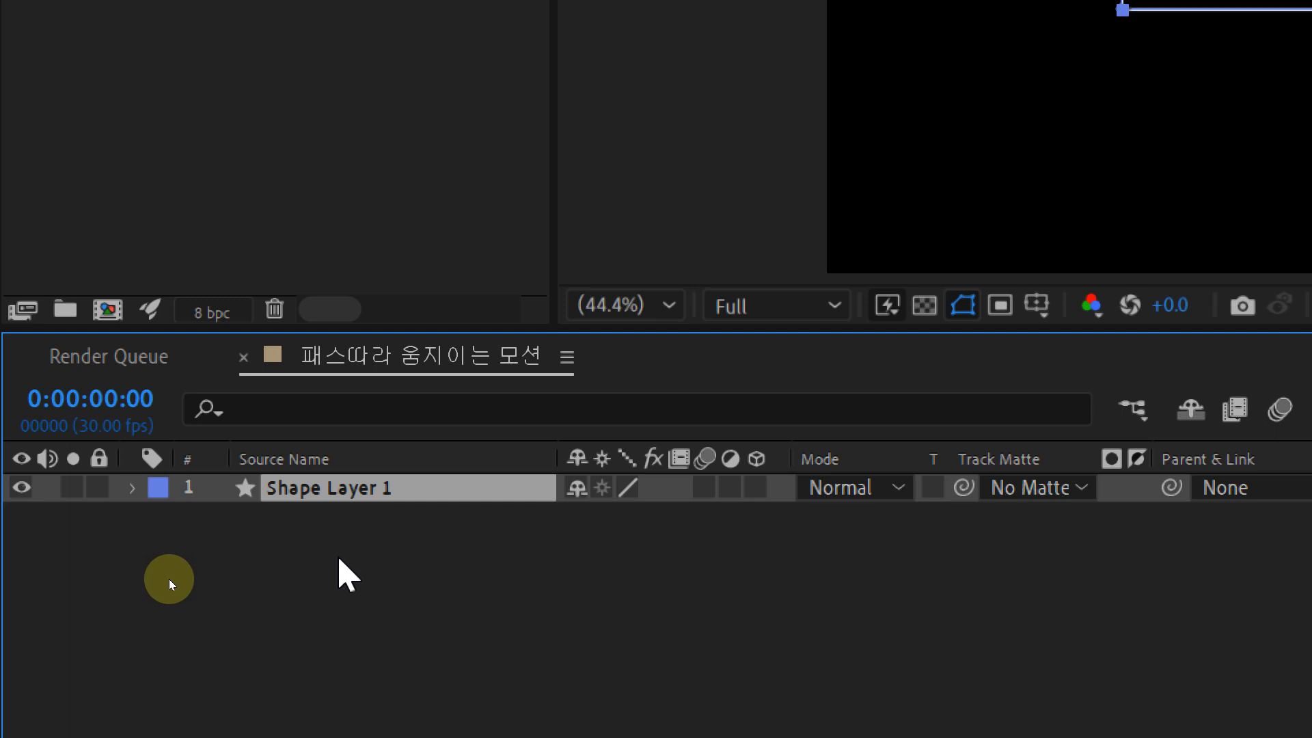
pyautogui.press('Return')
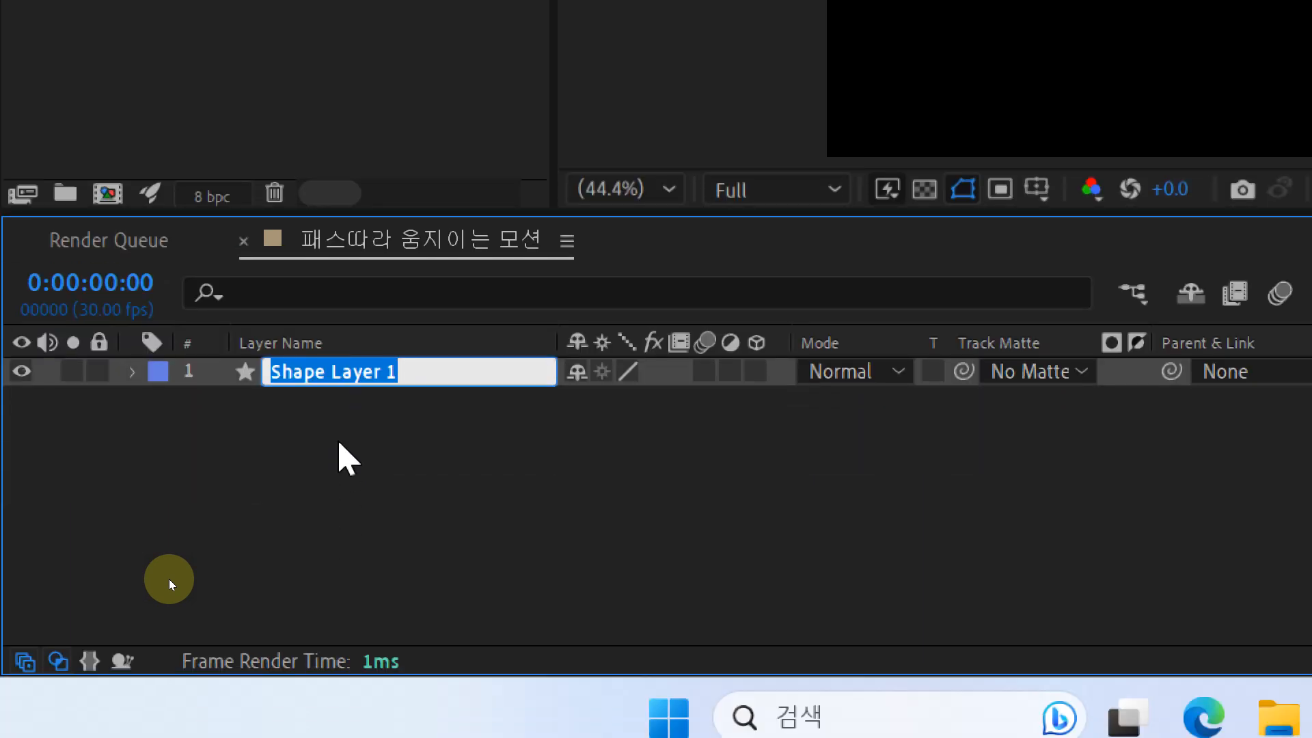
pyautogui.write('fk')
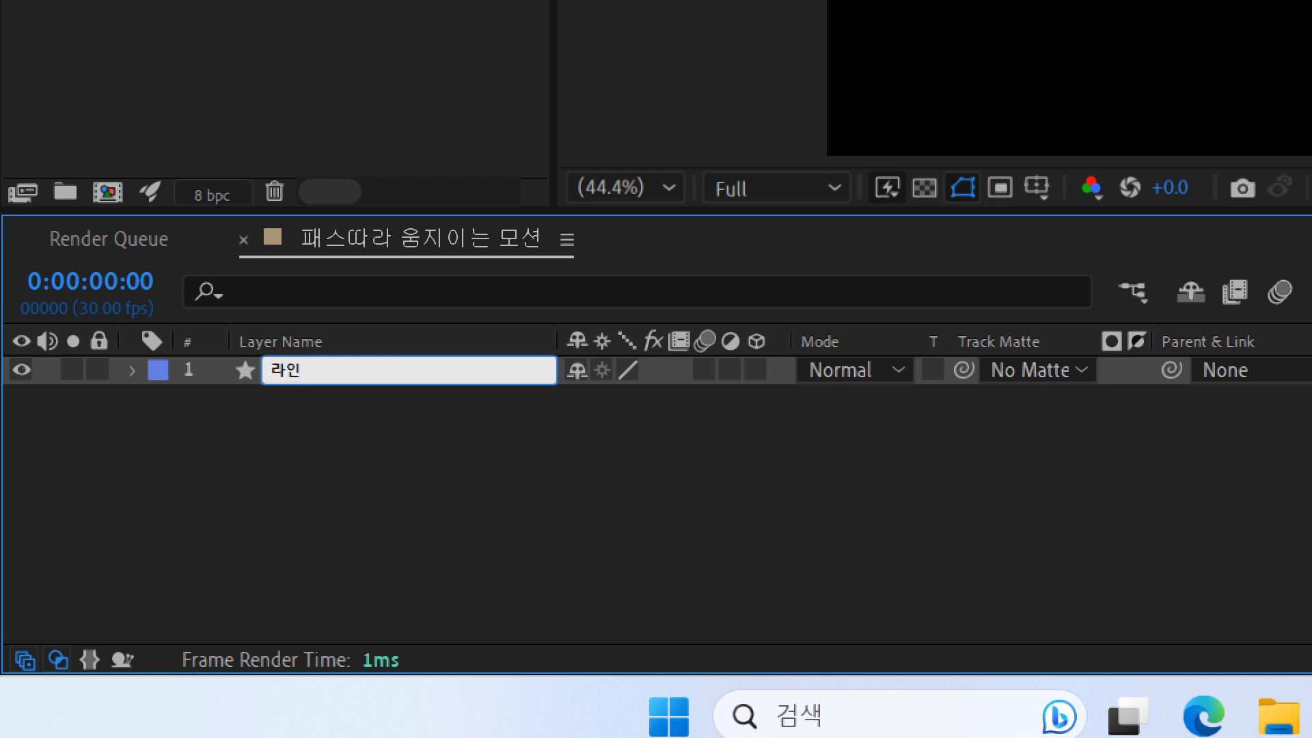
pyautogui.click(117, 565)
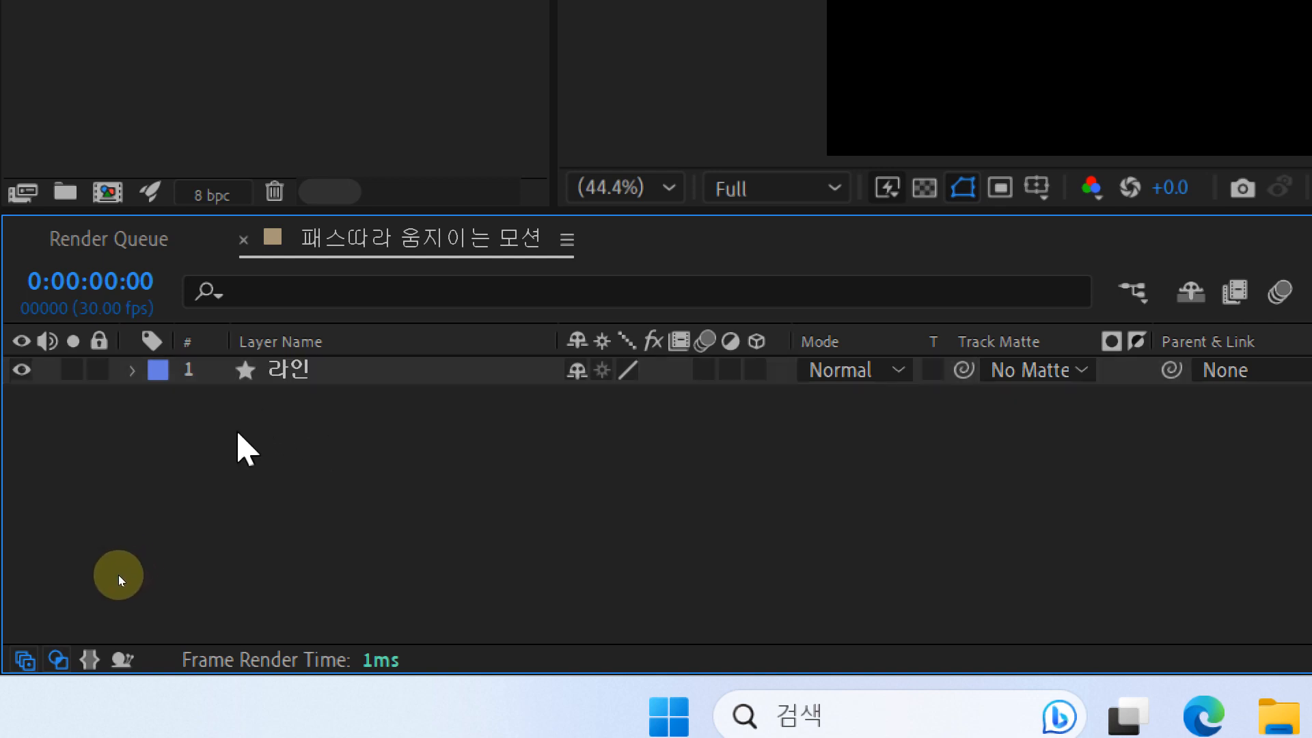
pyautogui.click(287, 383)
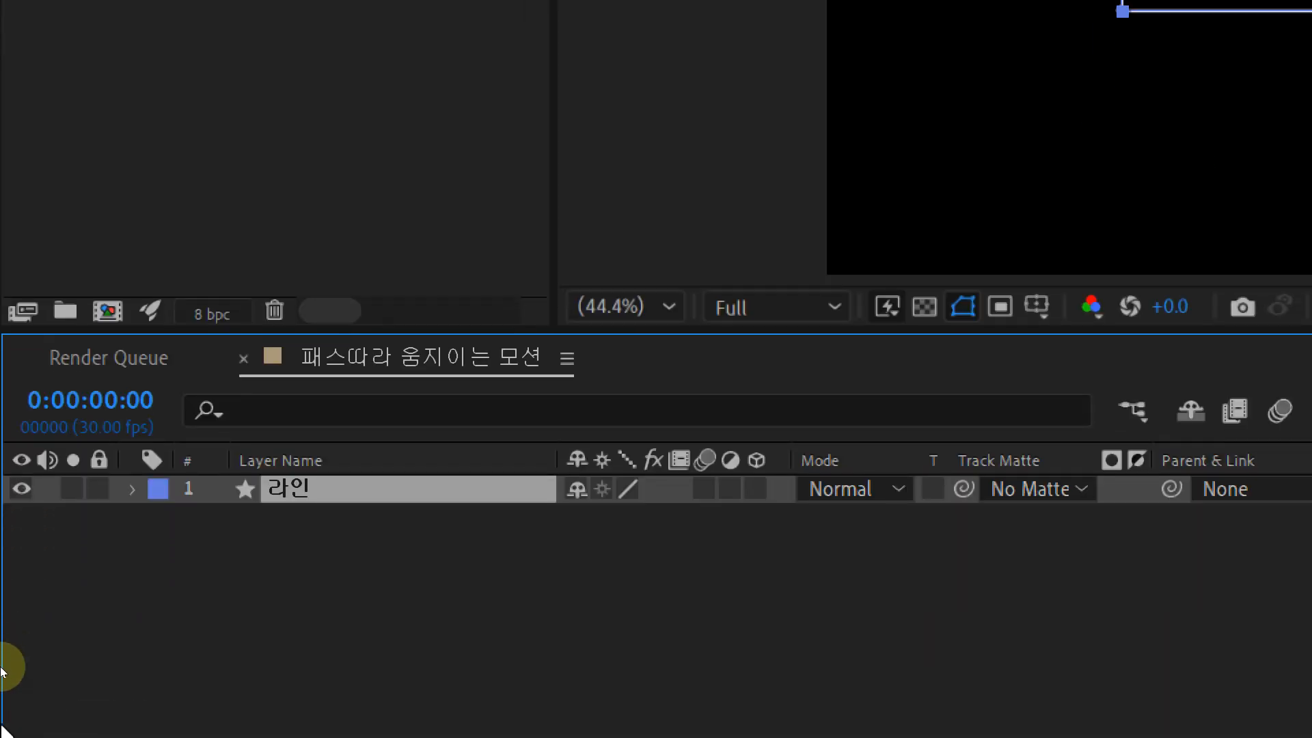
pyautogui.click(225, 583)
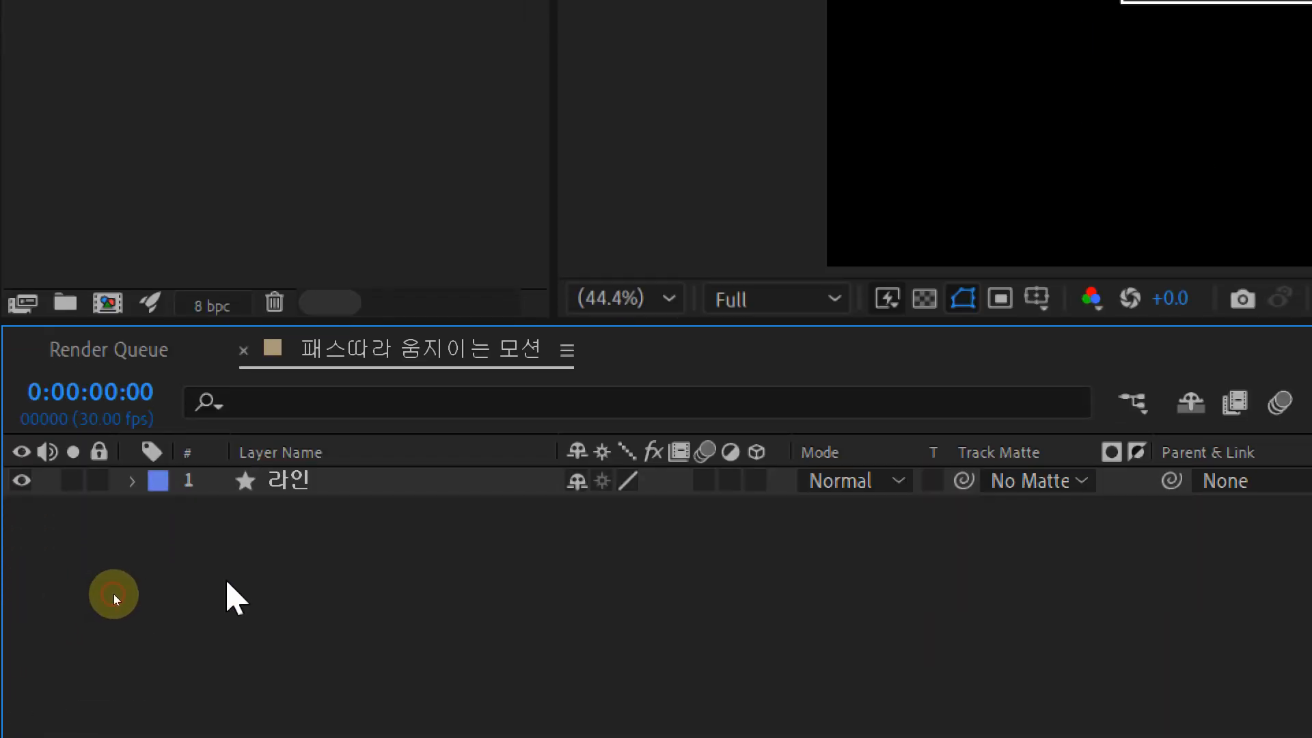
pyautogui.click(282, 482)
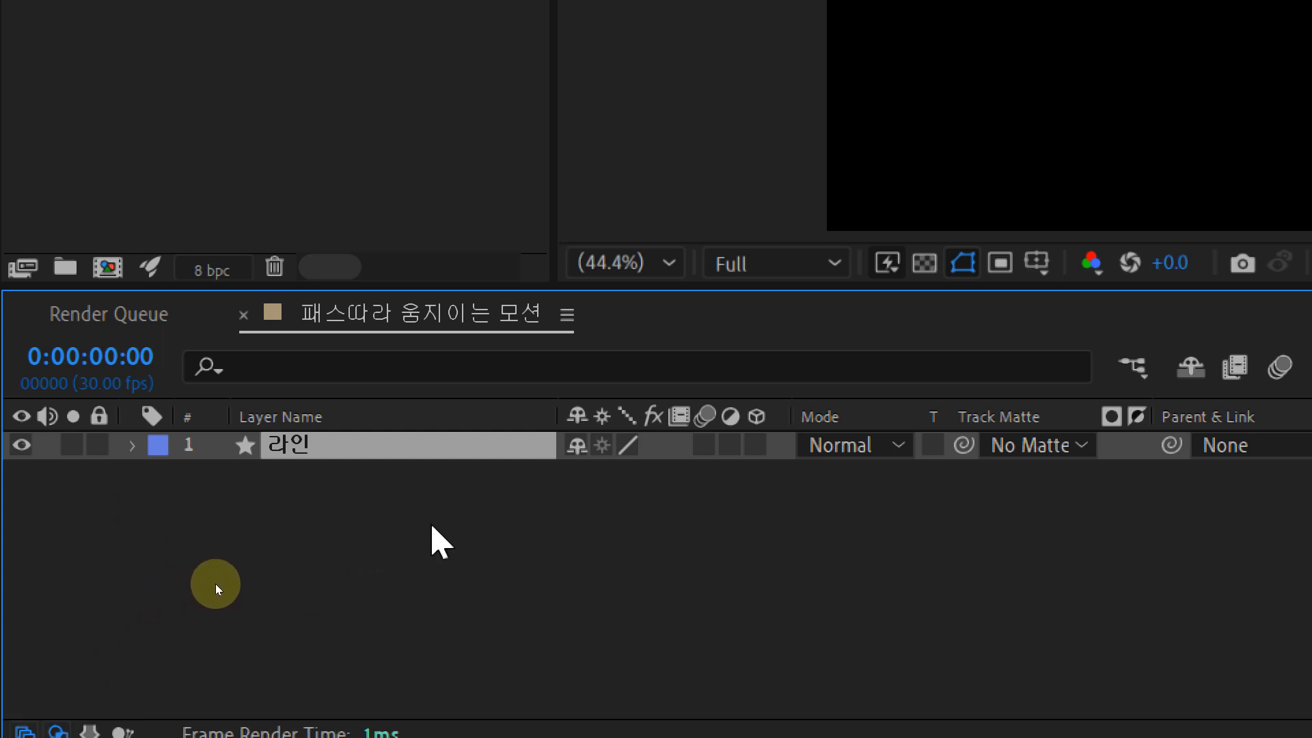
pyautogui.click(227, 565)
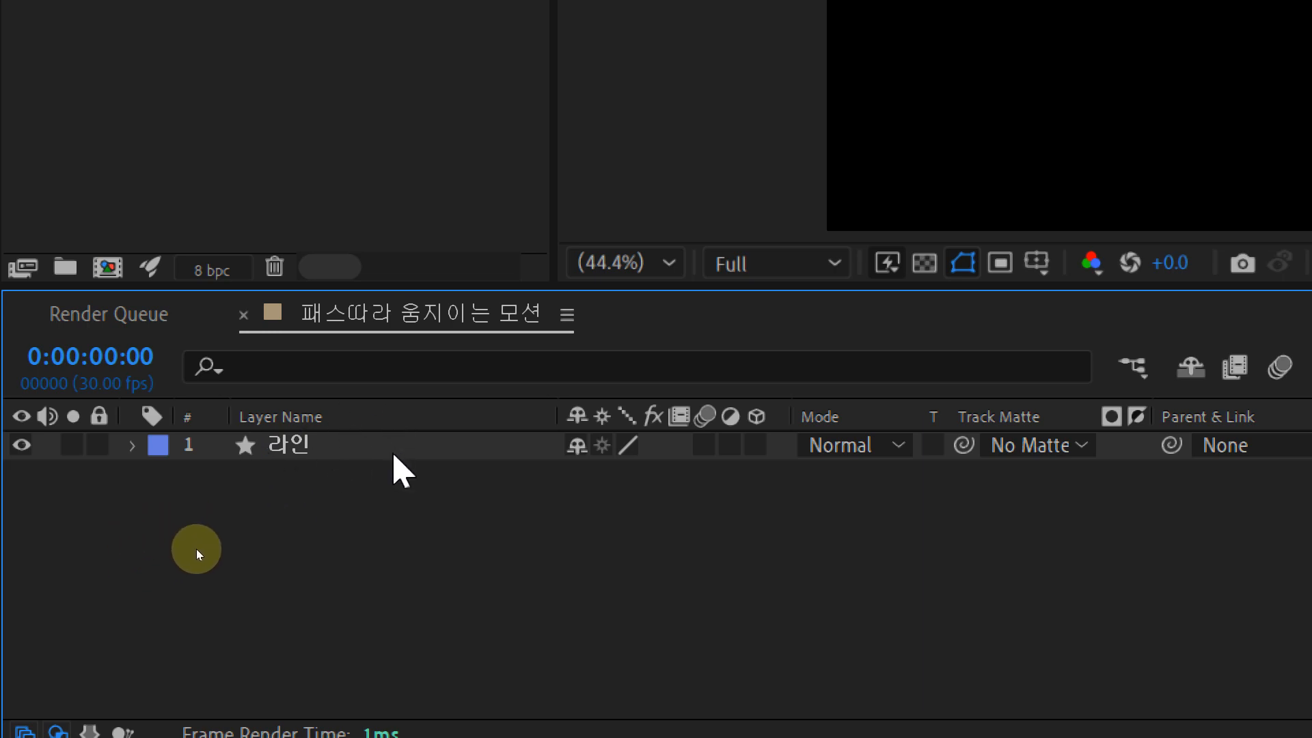
# Activate the Ellipse Tool with no layer selected
pyautogui.press('g')
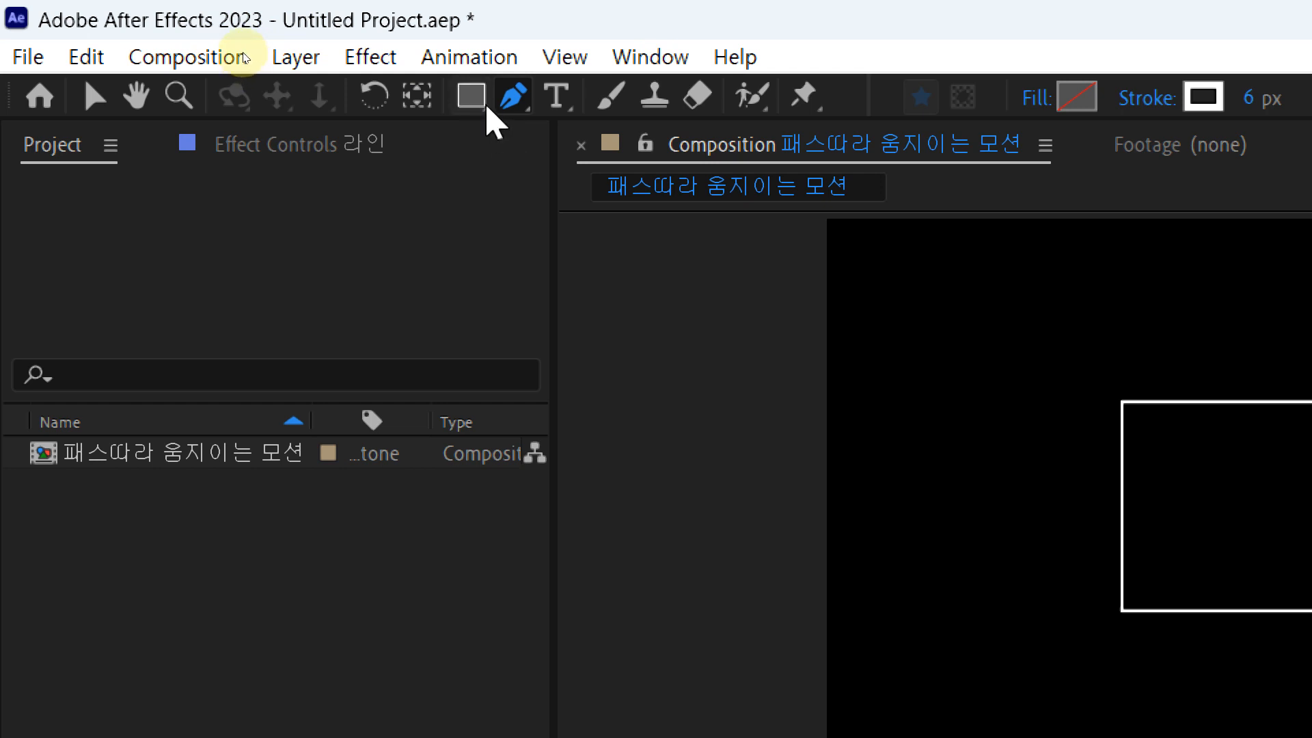
pyautogui.click(481, 102)
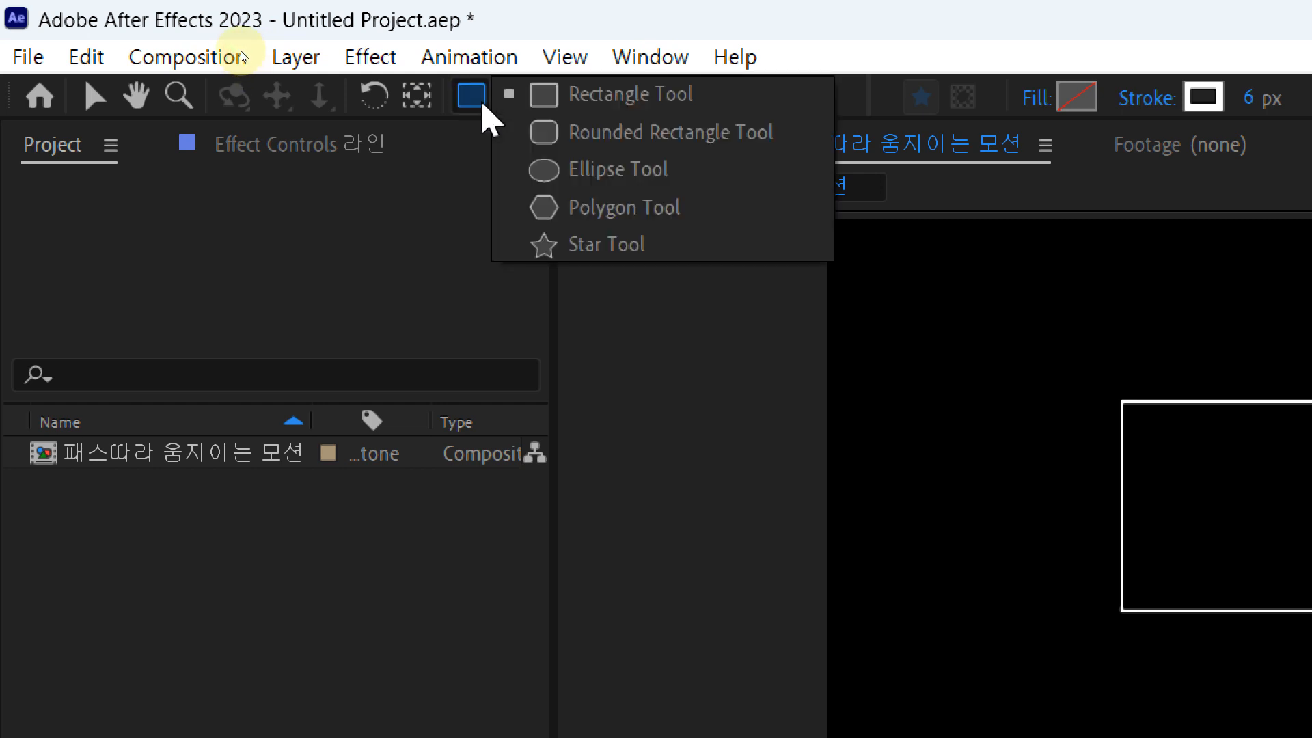
pyautogui.click(551, 176)
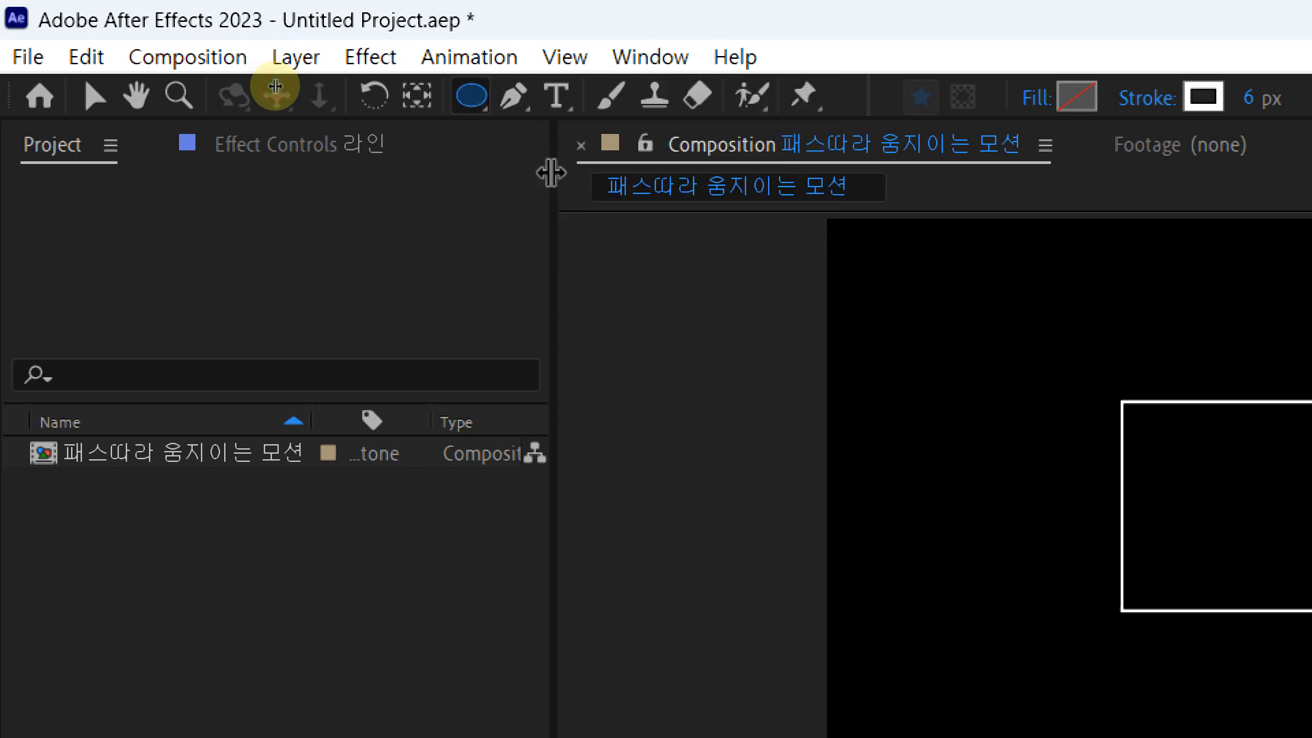
pyautogui.click(485, 110)
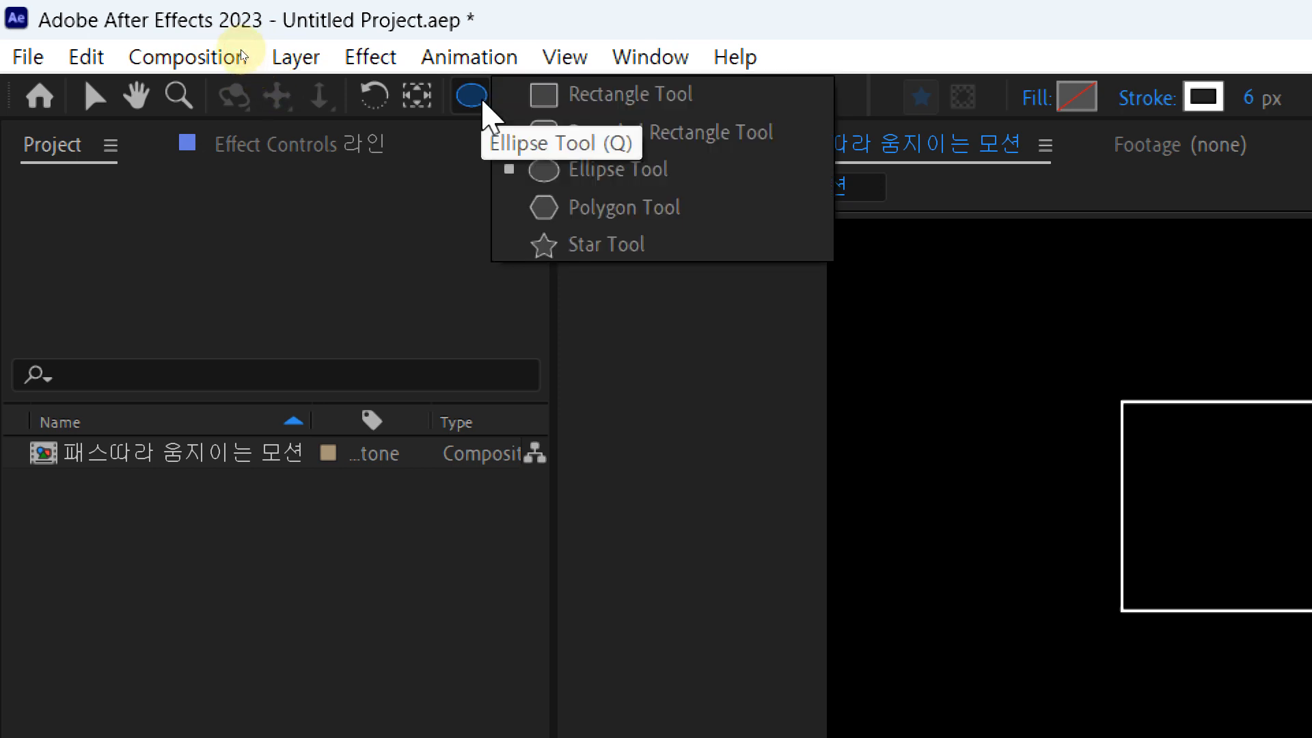
pyautogui.click(560, 170)
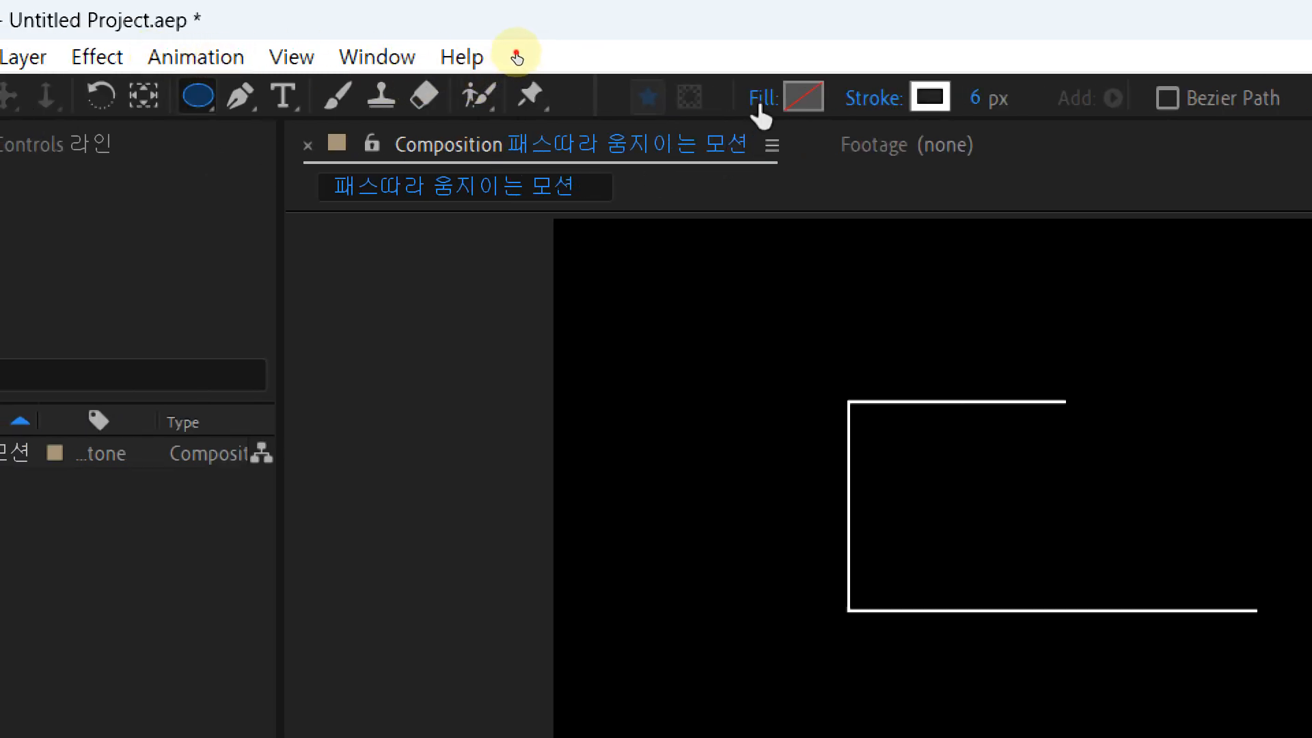
# Set the fill for the new shape to Solid Color and its stroke to None
pyautogui.click(760, 102)
pyautogui.moveTo(747, 147); pyautogui.dragTo(750, 192)
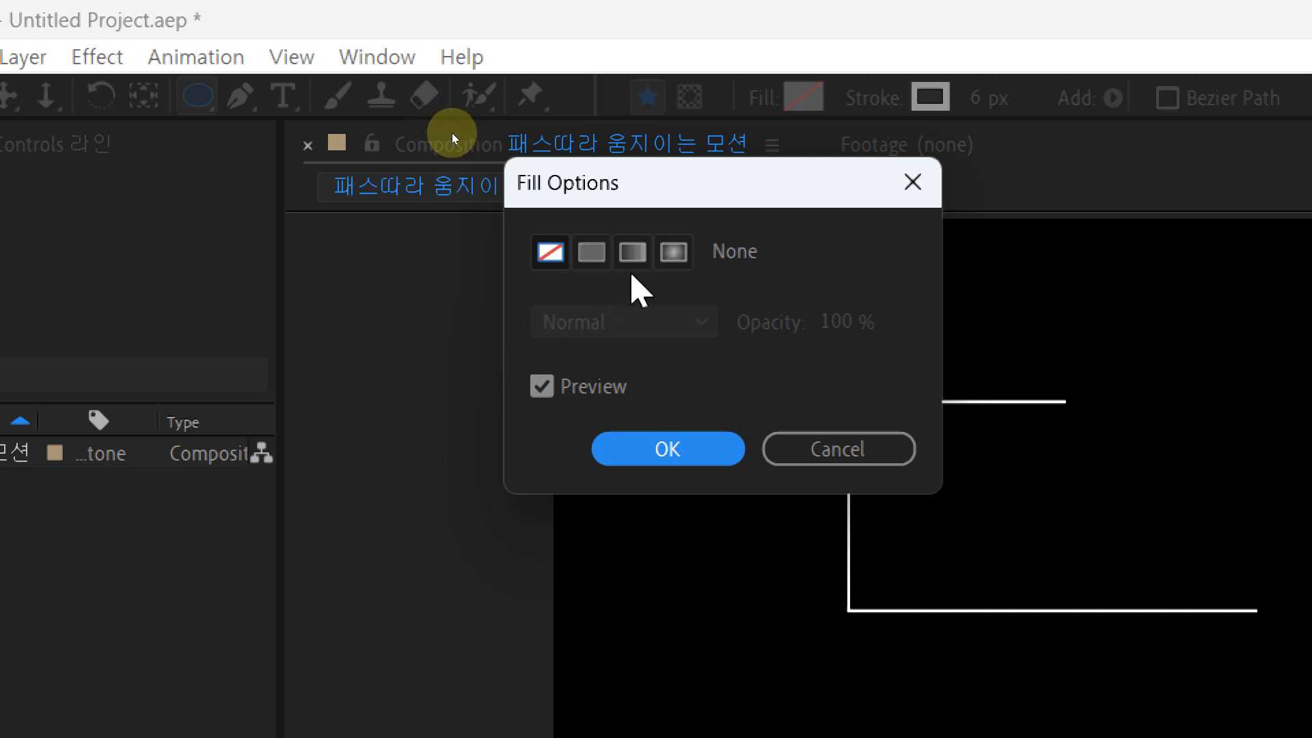
pyautogui.click(595, 260)
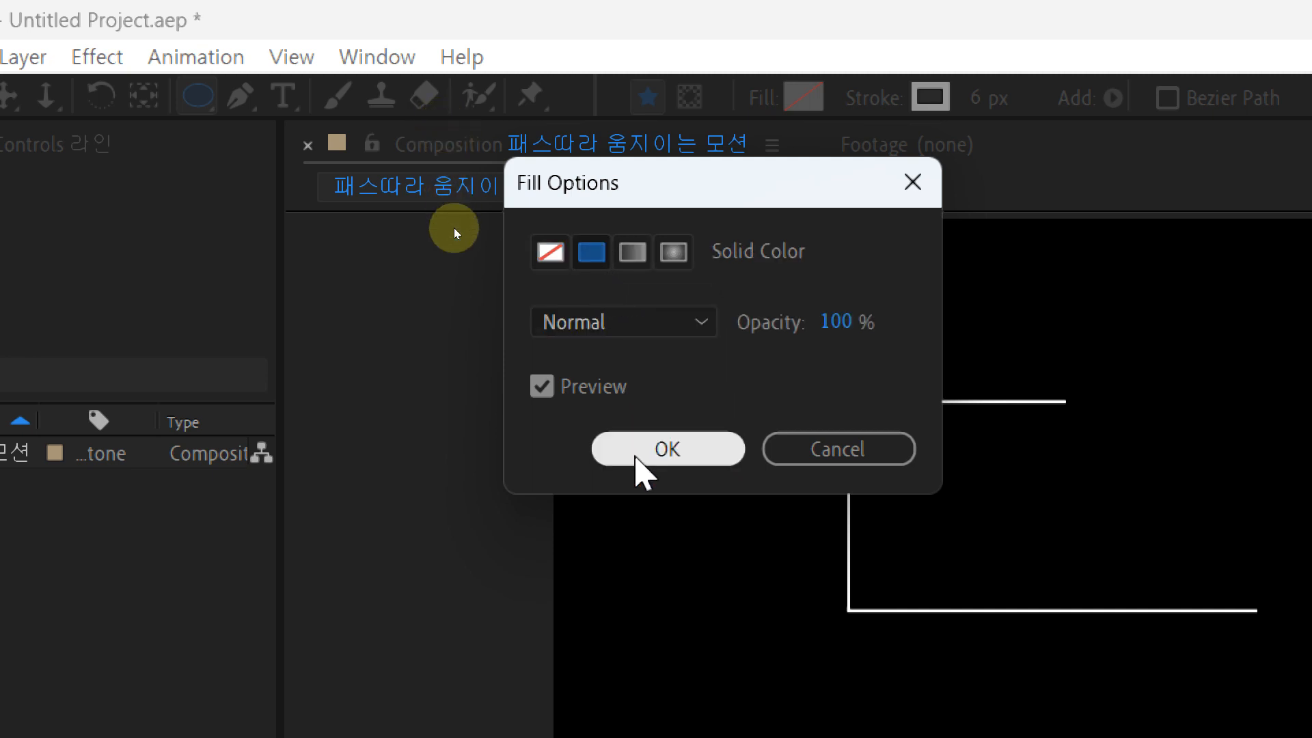
pyautogui.click(656, 452)
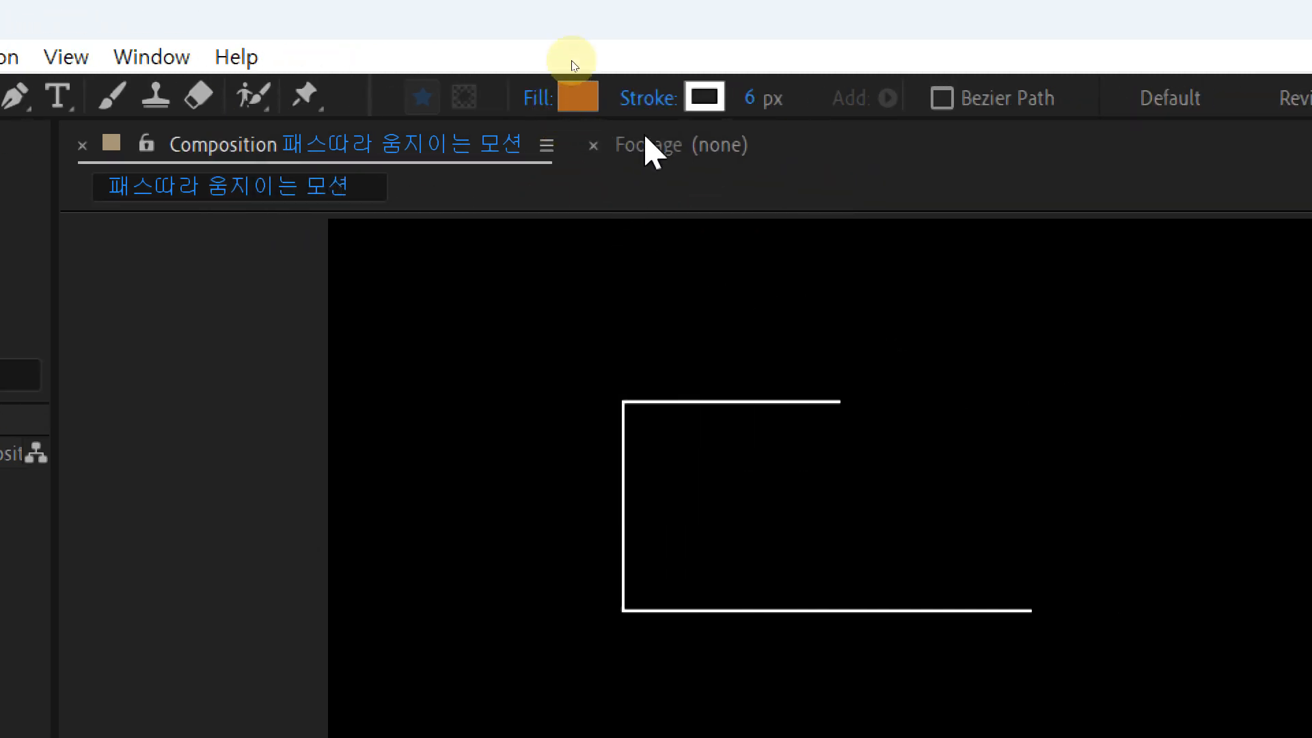
pyautogui.click(646, 103)
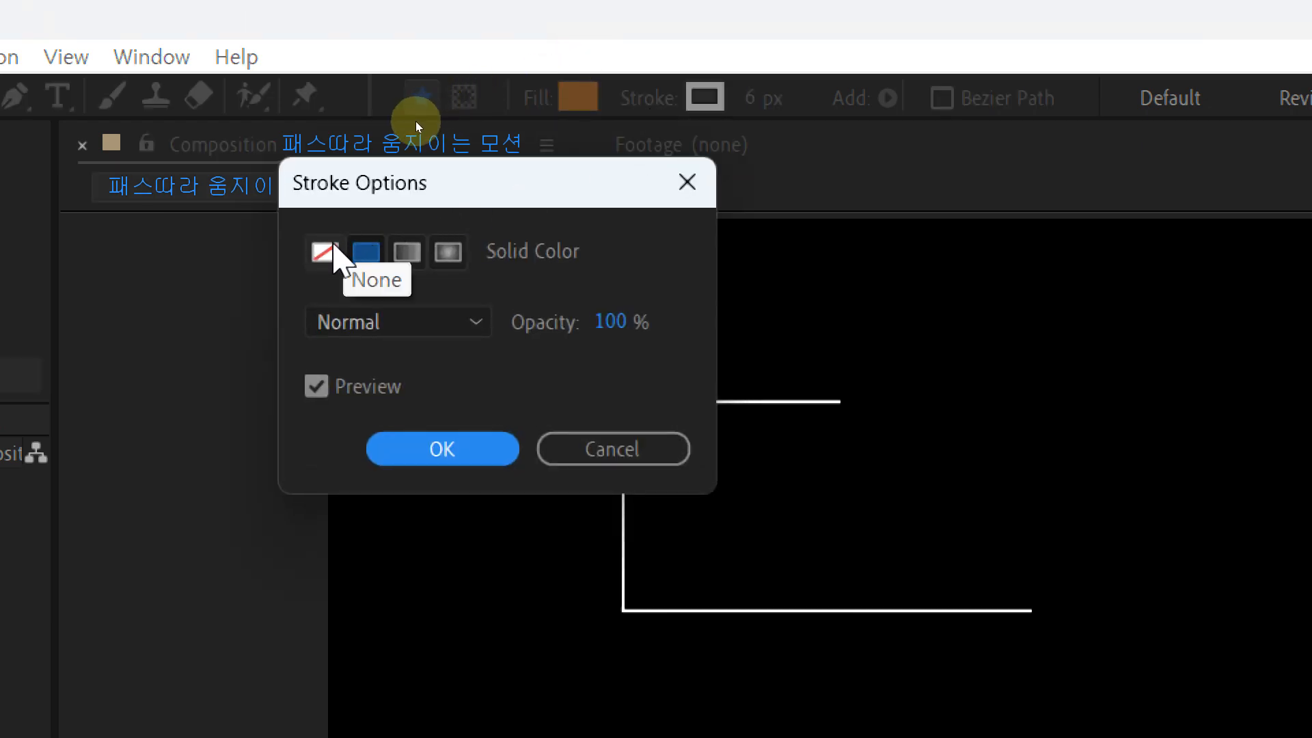
pyautogui.click(324, 253)
pyautogui.click(413, 449)
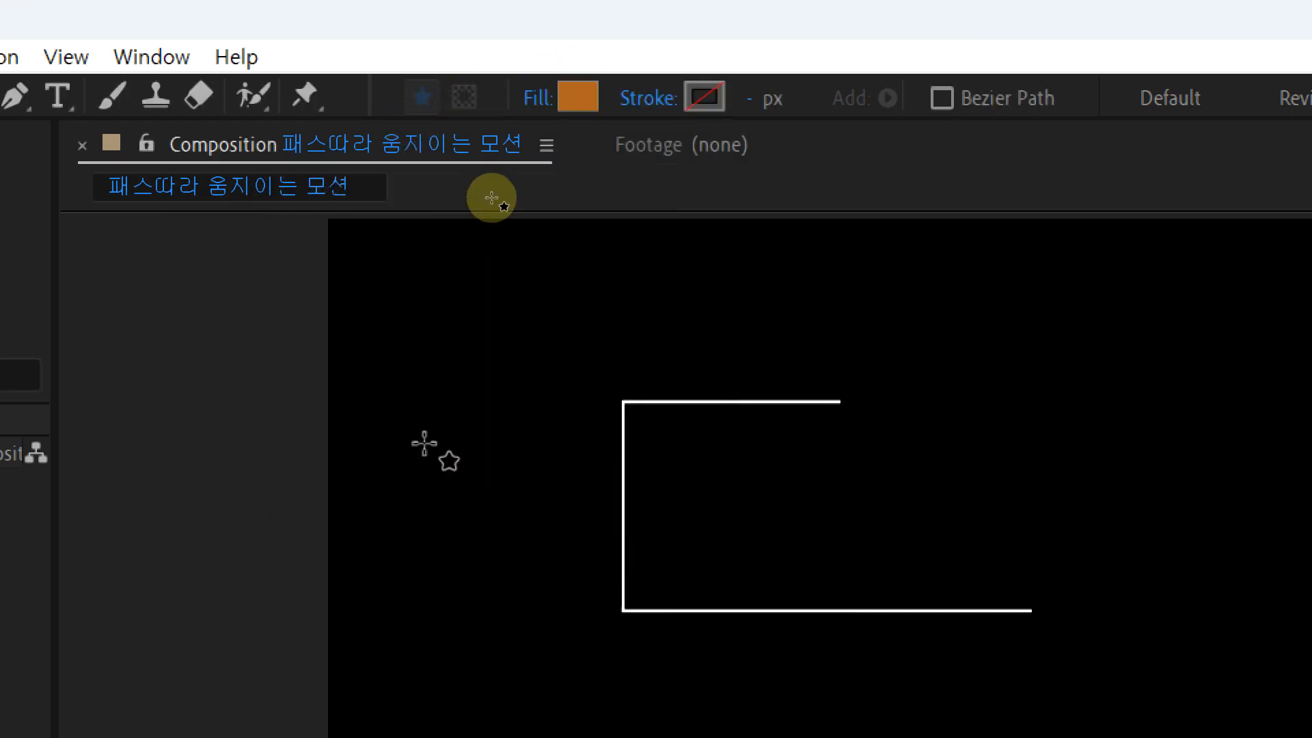
# Change the shape fill color to yellow, FFF726
pyautogui.click(584, 97)
pyautogui.moveTo(350, 368); pyautogui.dragTo(616, 226)
pyautogui.moveTo(789, 593); pyautogui.dragTo(791, 649)
pyautogui.click(697, 289)
pyautogui.moveTo(697, 289); pyautogui.dragTo(691, 282)
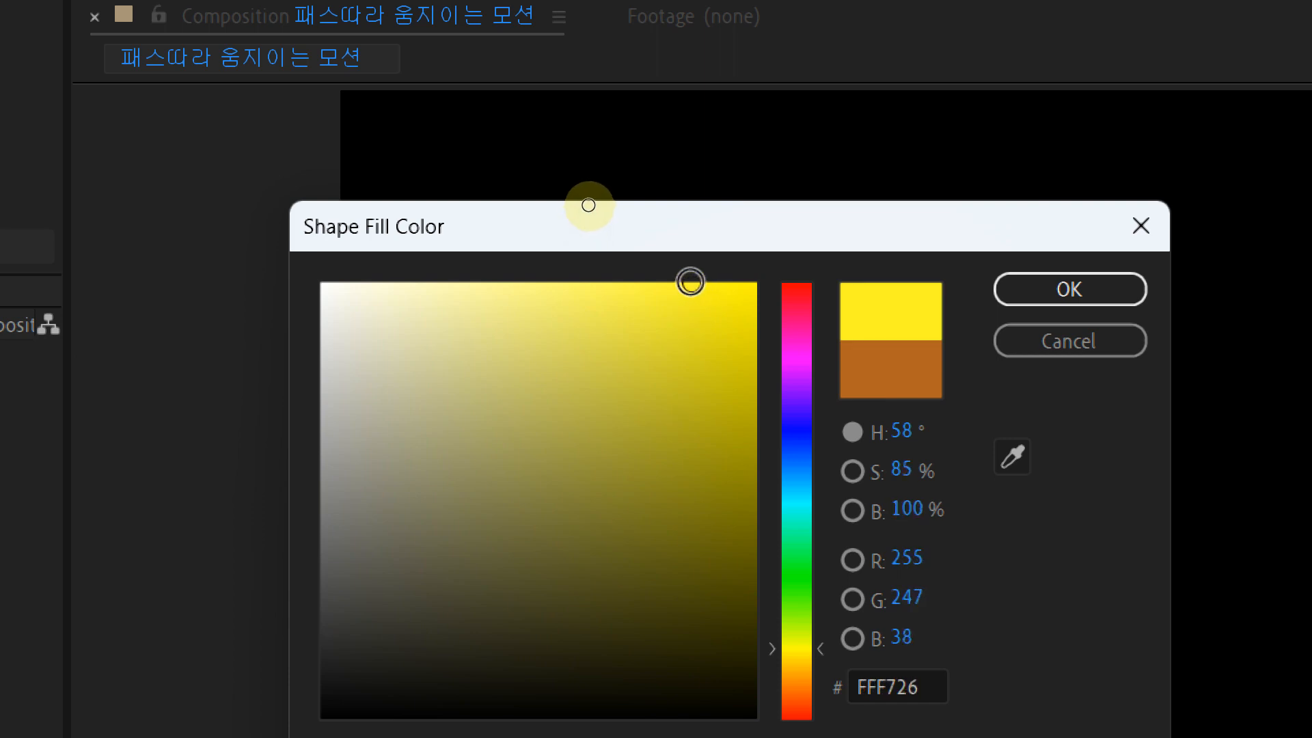
pyautogui.click(1008, 295)
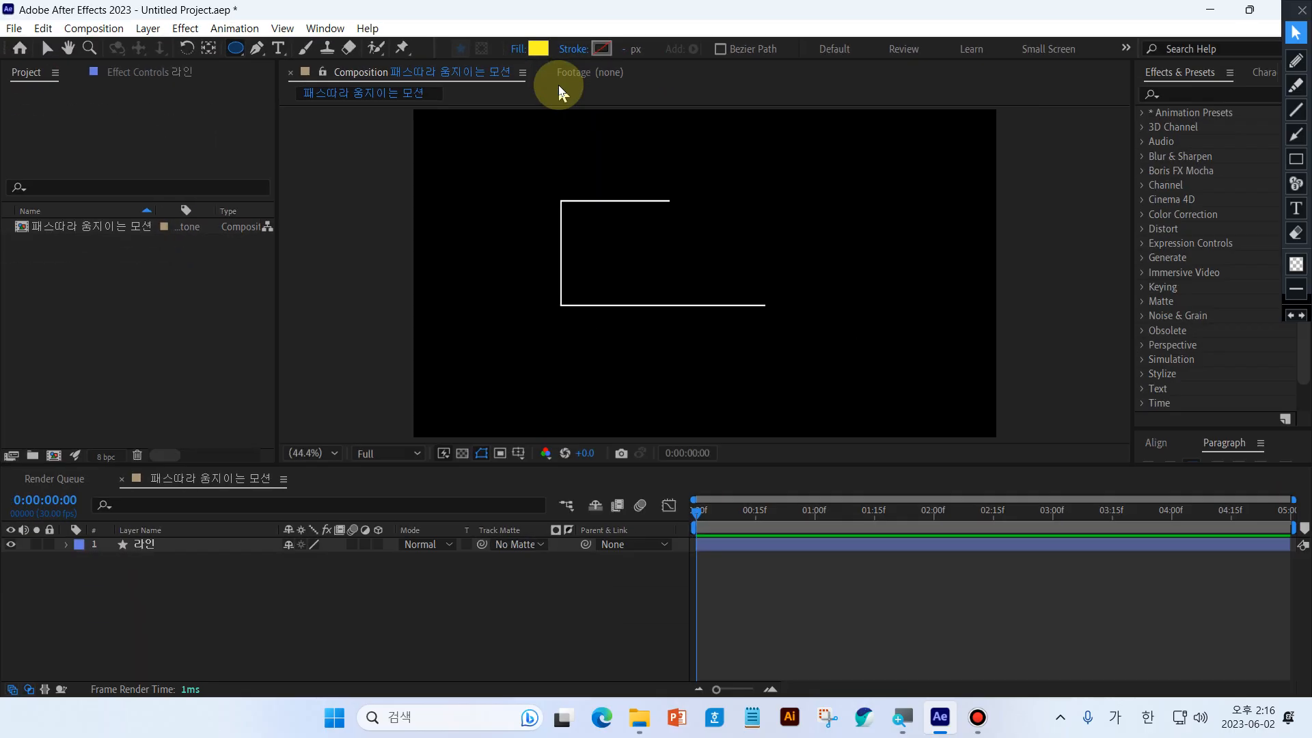
# Search Windows for 메모장 and open Notepad
pyautogui.click(424, 716)
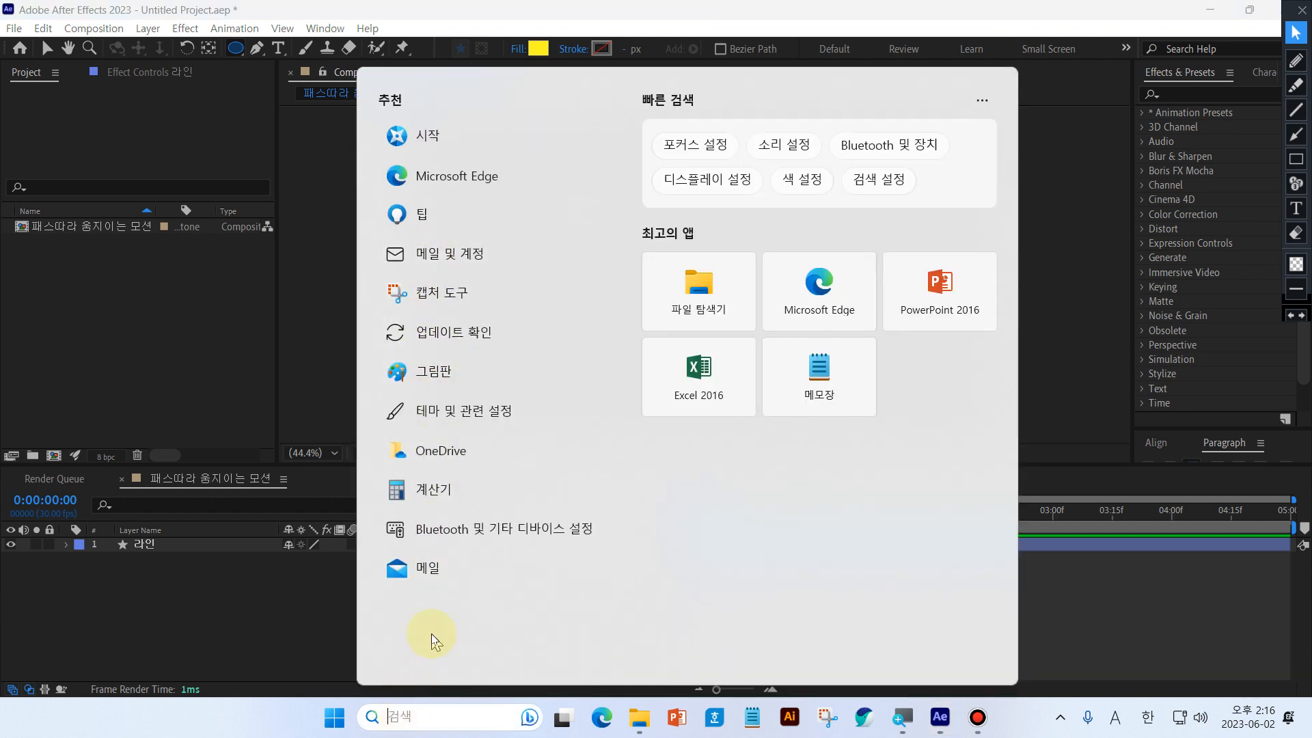
pyautogui.write('apahw')
pyautogui.press('BackSpace')
pyautogui.press('BackSpace')
pyautogui.press('BackSpace')
pyautogui.press('BackSpace')
pyautogui.press('BackSpace')
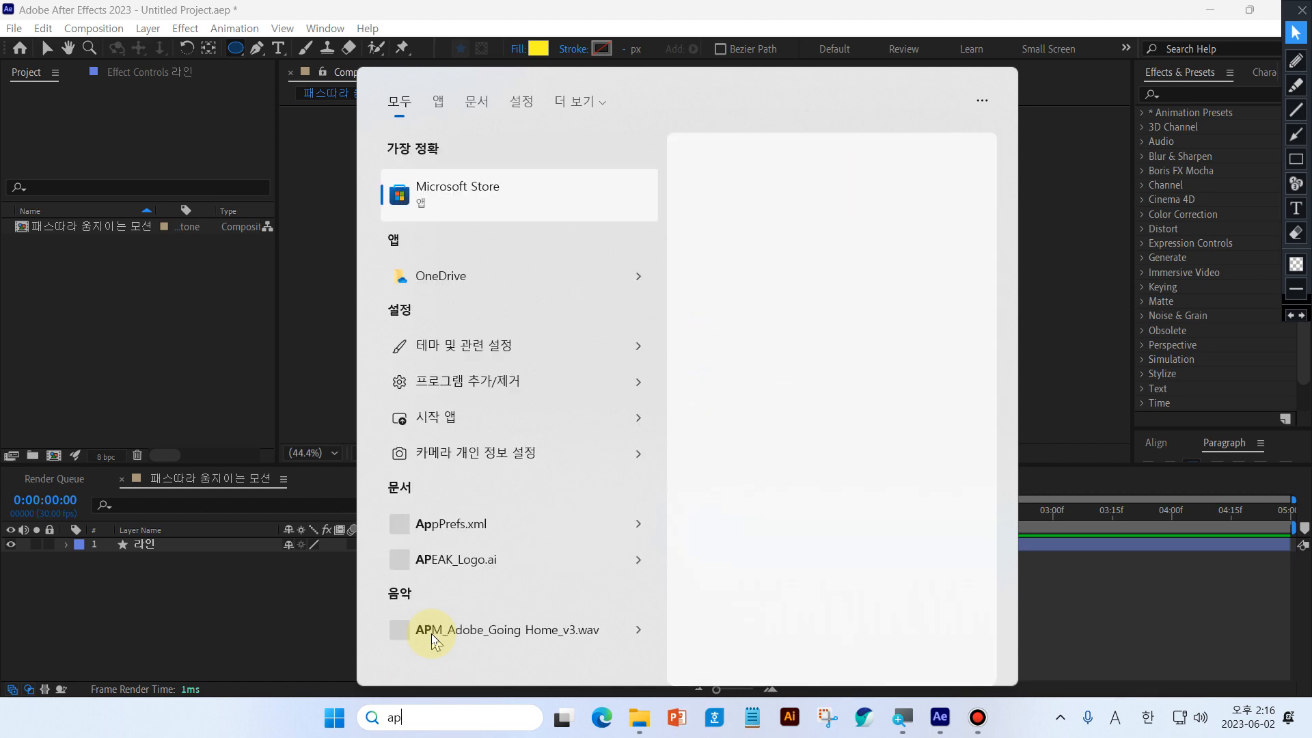
pyautogui.press('Hangul')
pyautogui.write('메모장')
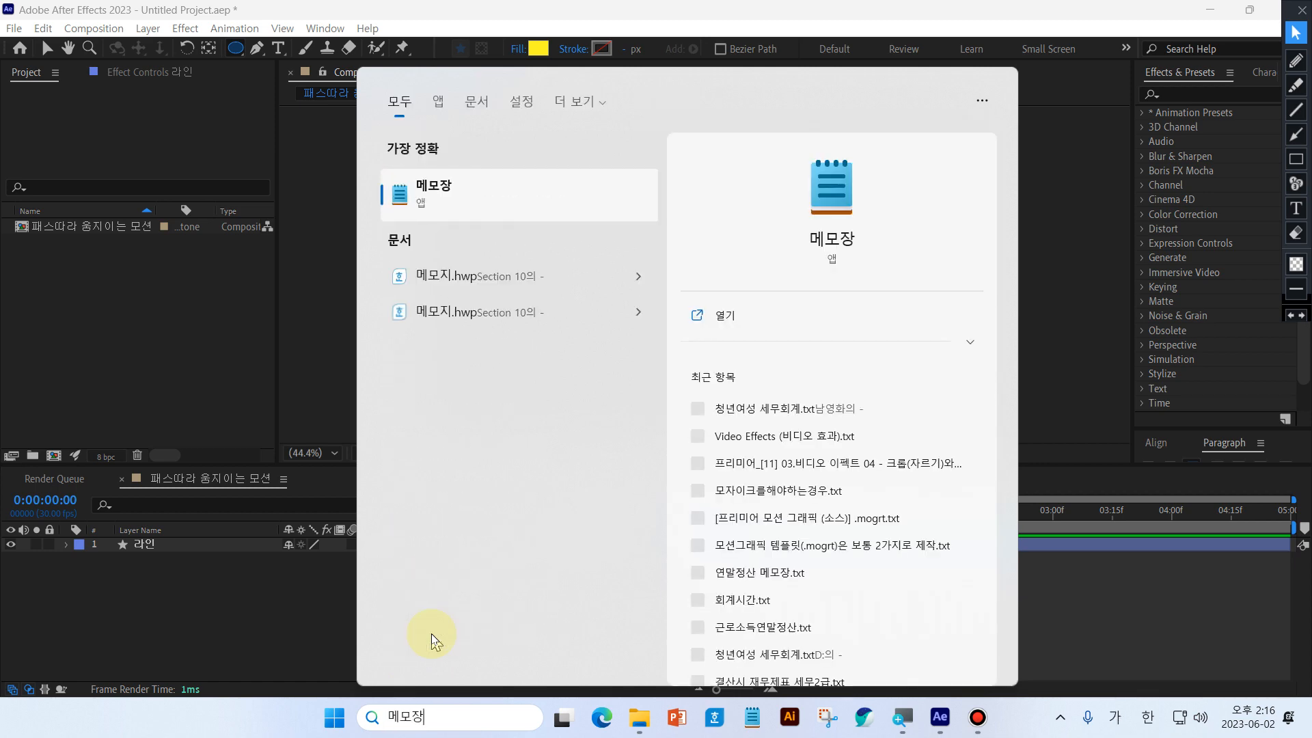
pyautogui.press('Return')
# In Notepad, write two notes saying the circle (동그라미) and the arrow (화살표) must always sit at the exact centre, and minimize the window
pyautogui.moveTo(424, 72); pyautogui.dragTo(552, 394)
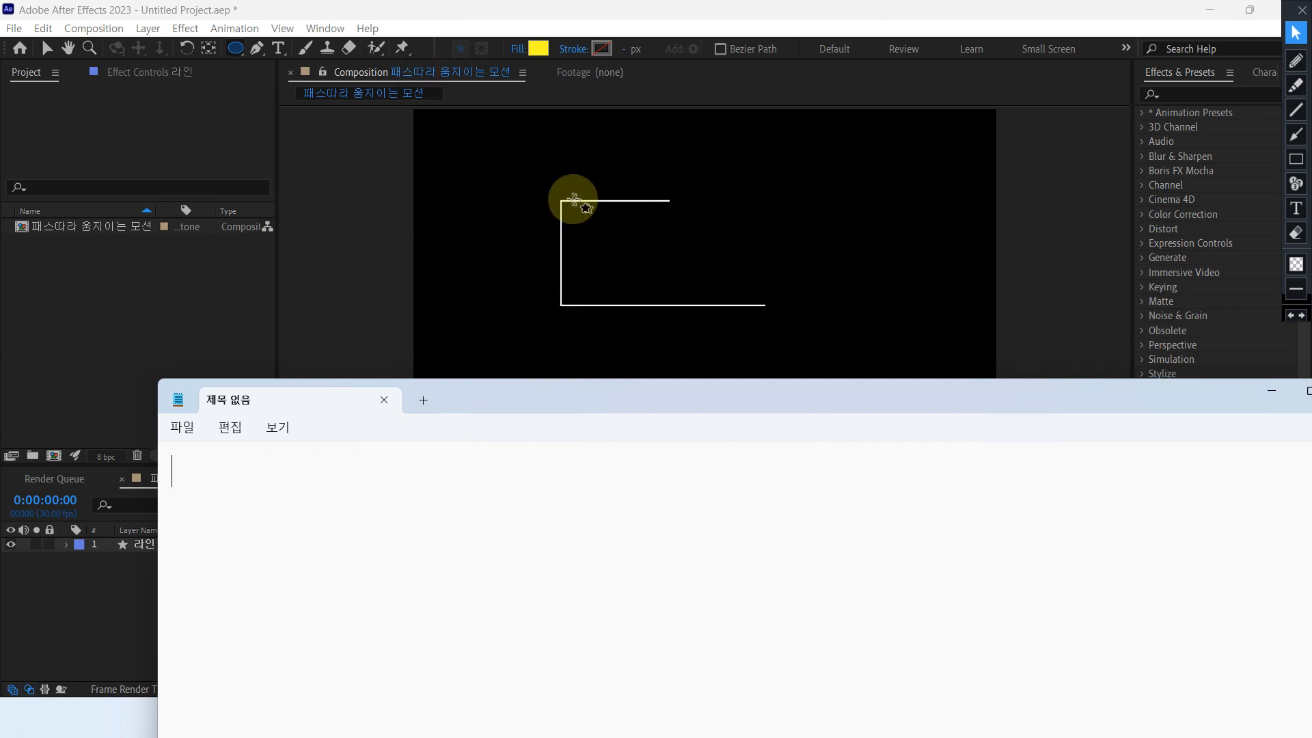
pyautogui.click(543, 400)
pyautogui.moveTo(544, 403); pyautogui.dragTo(705, 180)
pyautogui.click(448, 284)
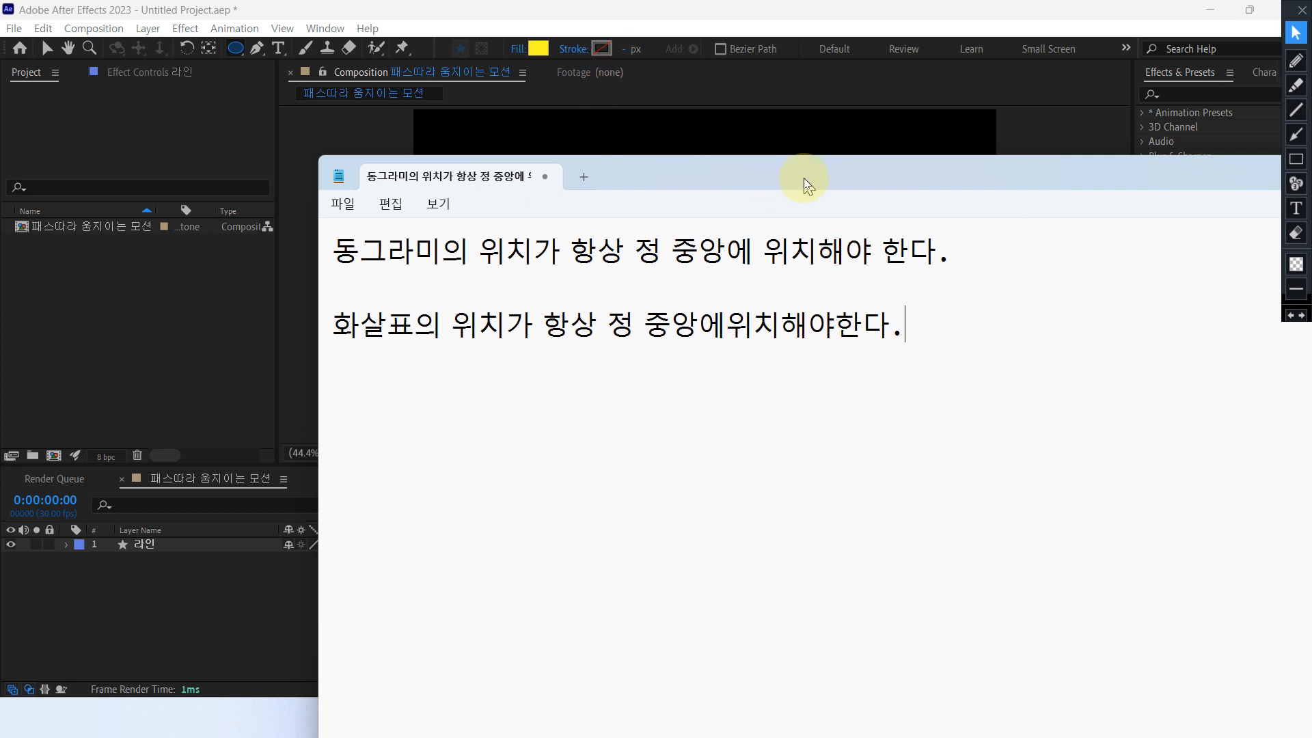
pyautogui.moveTo(804, 179); pyautogui.dragTo(655, 160)
pyautogui.moveTo(1152, 146); pyautogui.dragTo(1034, 146)
pyautogui.click(1181, 147)
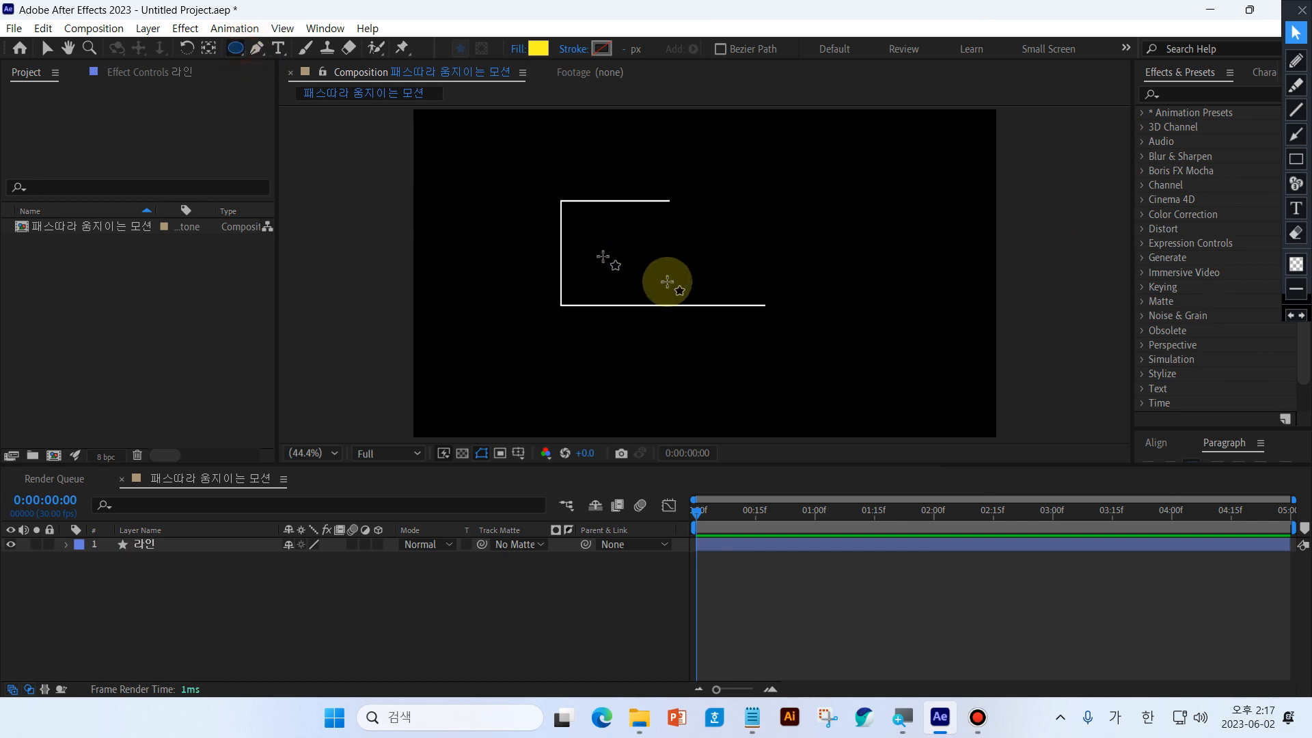
# Draw a small yellow circle inside the C-shaped line, just off the composition's centre, and deselect it
pyautogui.click(730, 252)
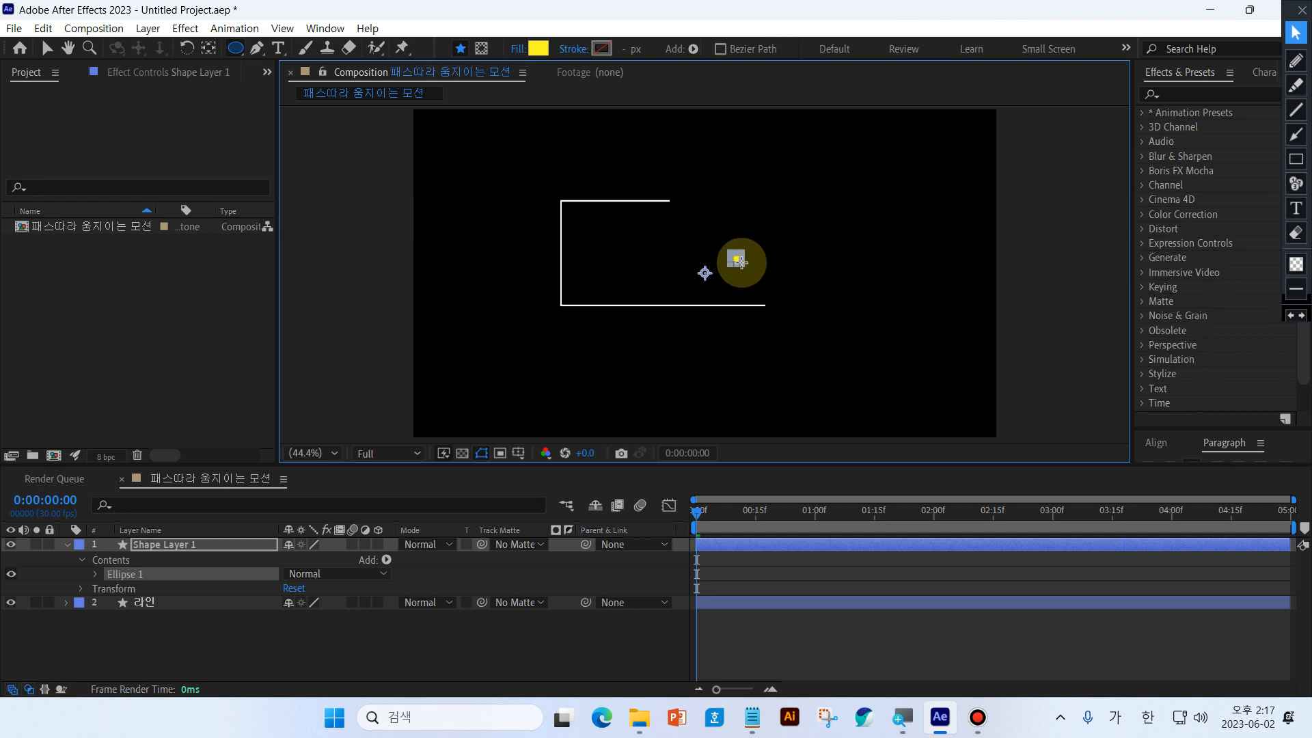
pyautogui.click(776, 618)
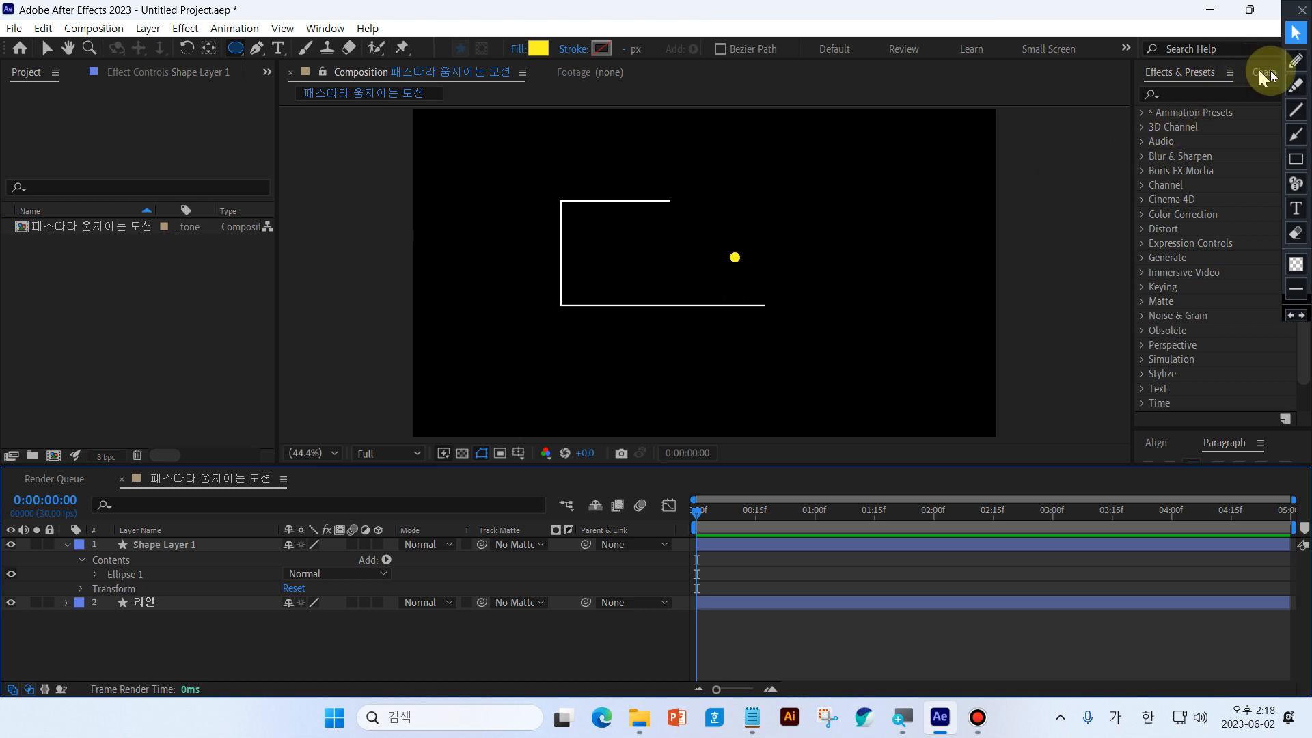
# Circle the yellow dot with the red screen pen, add an arrow and handwrite "정중앙" beside it
pyautogui.click(1294, 63)
pyautogui.moveTo(776, 264)
pyautogui.mouseDown()
pyautogui.moveTo(749, 278)
pyautogui.moveTo(719, 268)
pyautogui.moveTo(714, 235)
pyautogui.moveTo(744, 233)
pyautogui.moveTo(765, 265)
pyautogui.moveTo(814, 202)
pyautogui.moveTo(805, 230)
pyautogui.mouseUp()
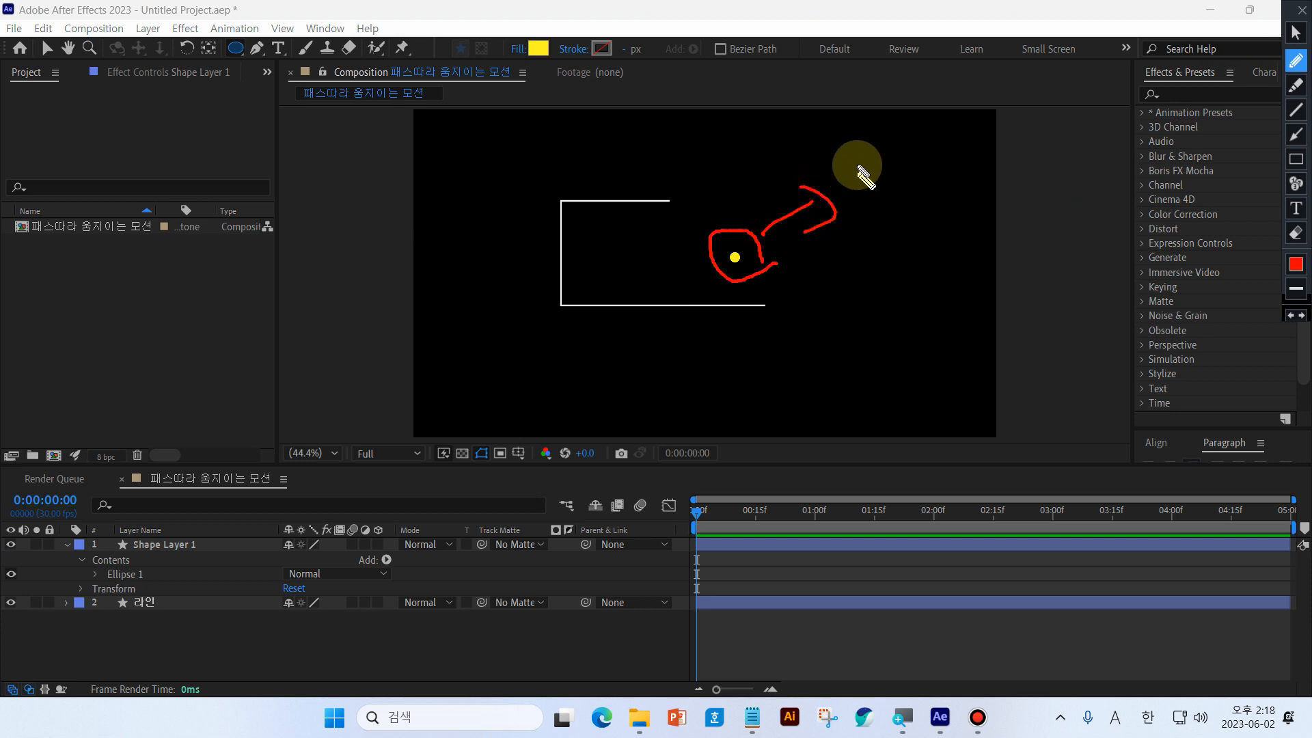
pyautogui.moveTo(858, 164)
pyautogui.mouseDown()
pyautogui.moveTo(868, 206)
pyautogui.moveTo(894, 204)
pyautogui.moveTo(871, 201)
pyautogui.moveTo(882, 234)
pyautogui.moveTo(892, 181)
pyautogui.moveTo(950, 188)
pyautogui.moveTo(948, 237)
pyautogui.mouseUp()
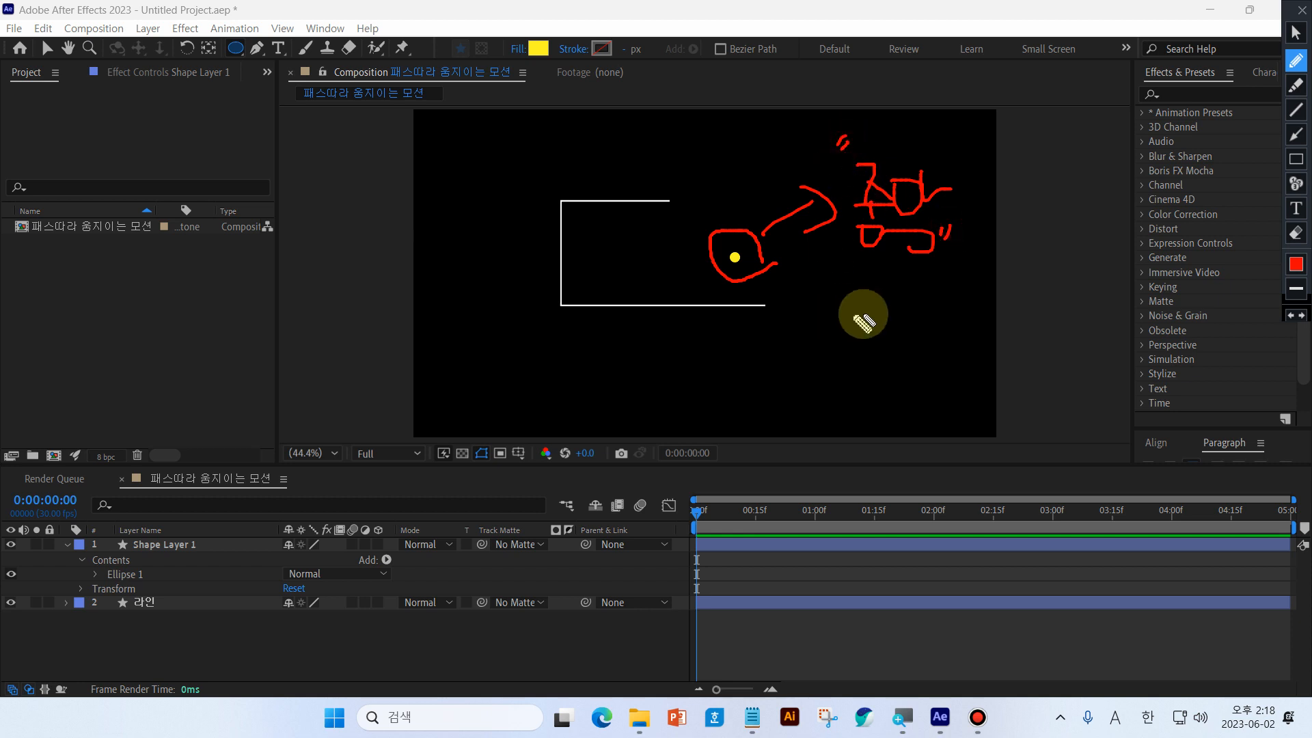
pyautogui.click(1294, 34)
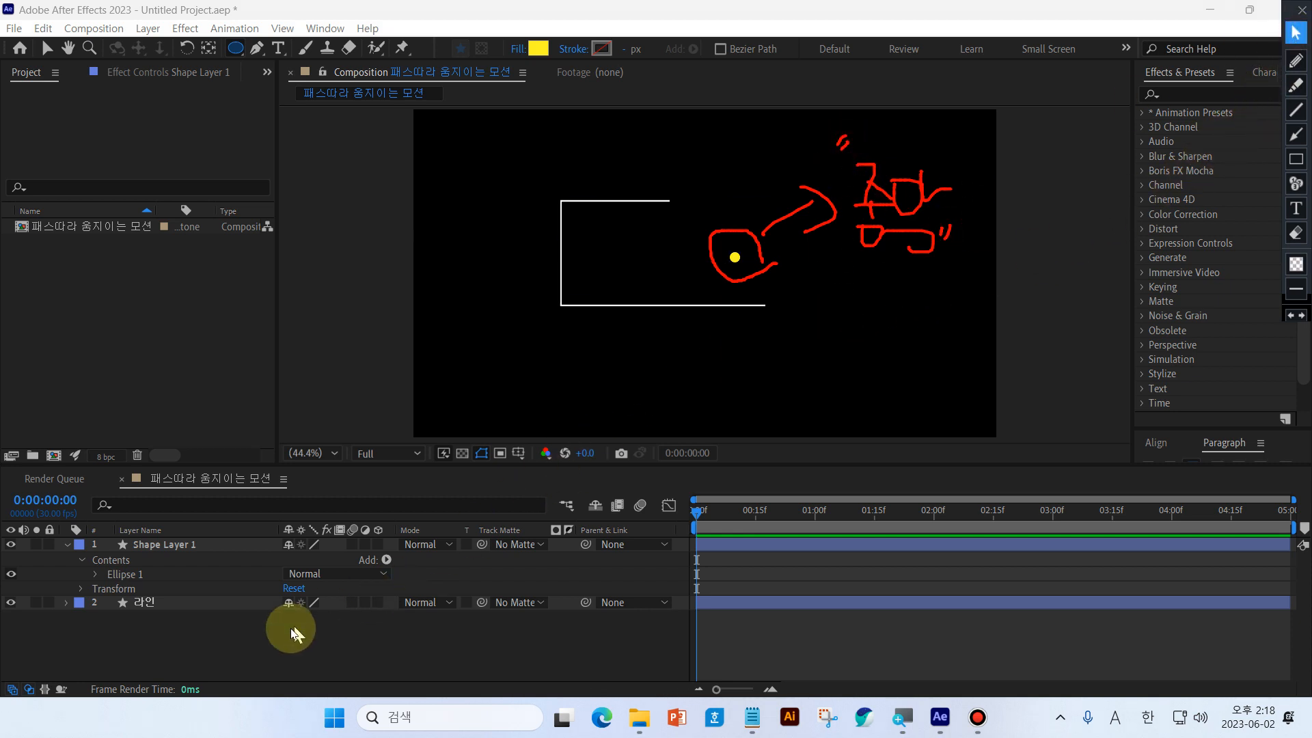
# Rename the yellow circle's shape layer as 동그라미
pyautogui.click(253, 640)
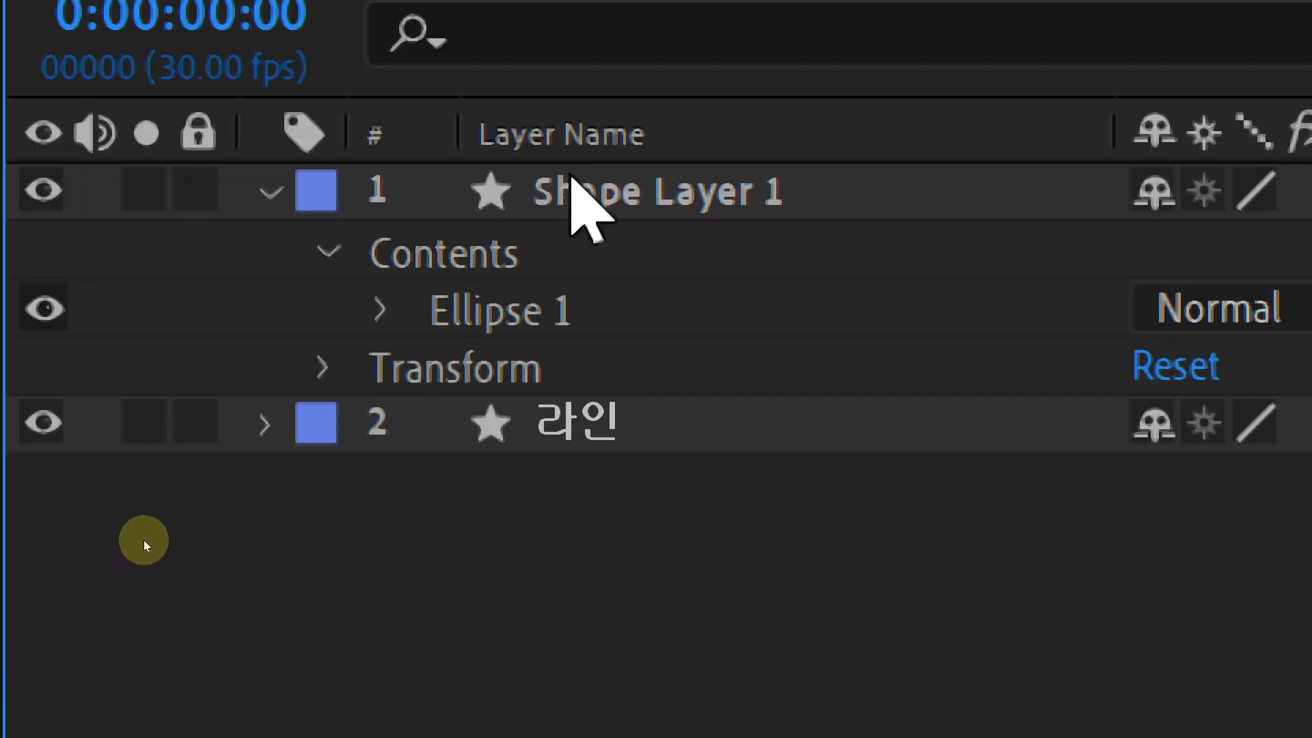
pyautogui.click(596, 202)
pyautogui.press('Return')
pyautogui.write('동그라미')
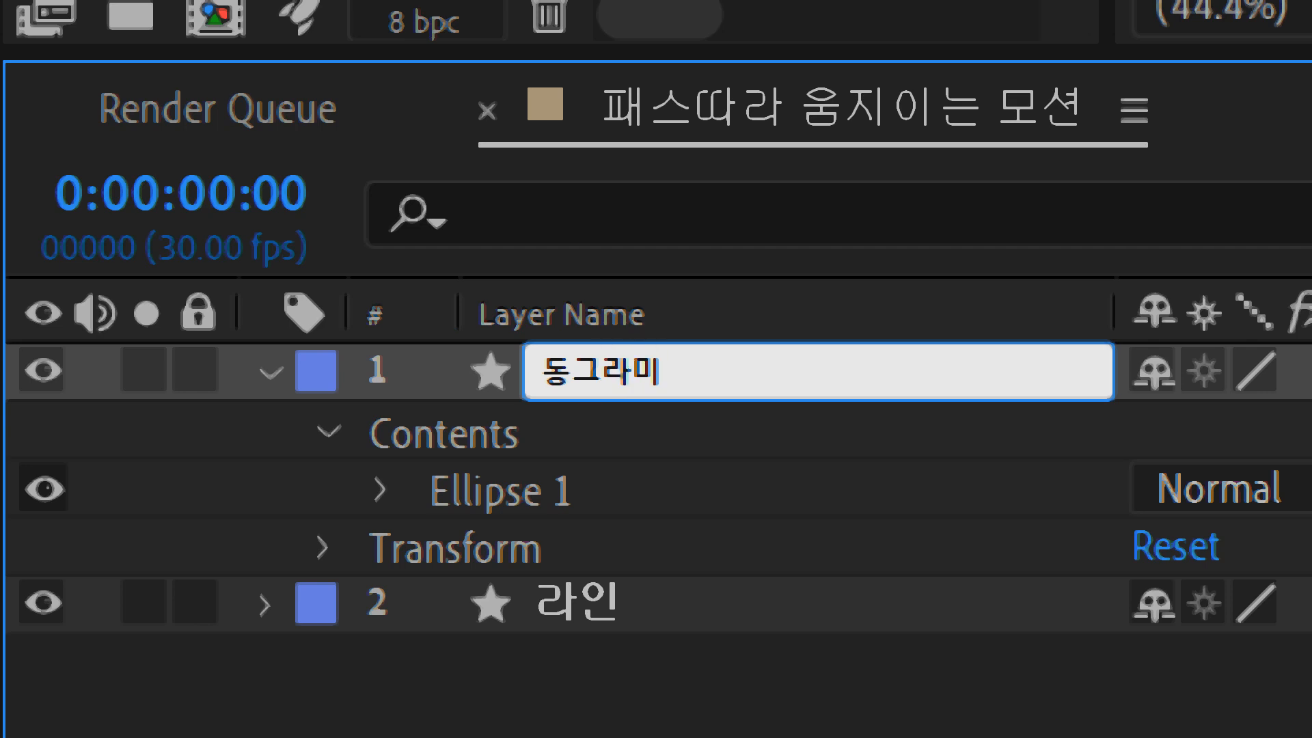
pyautogui.press('Return')
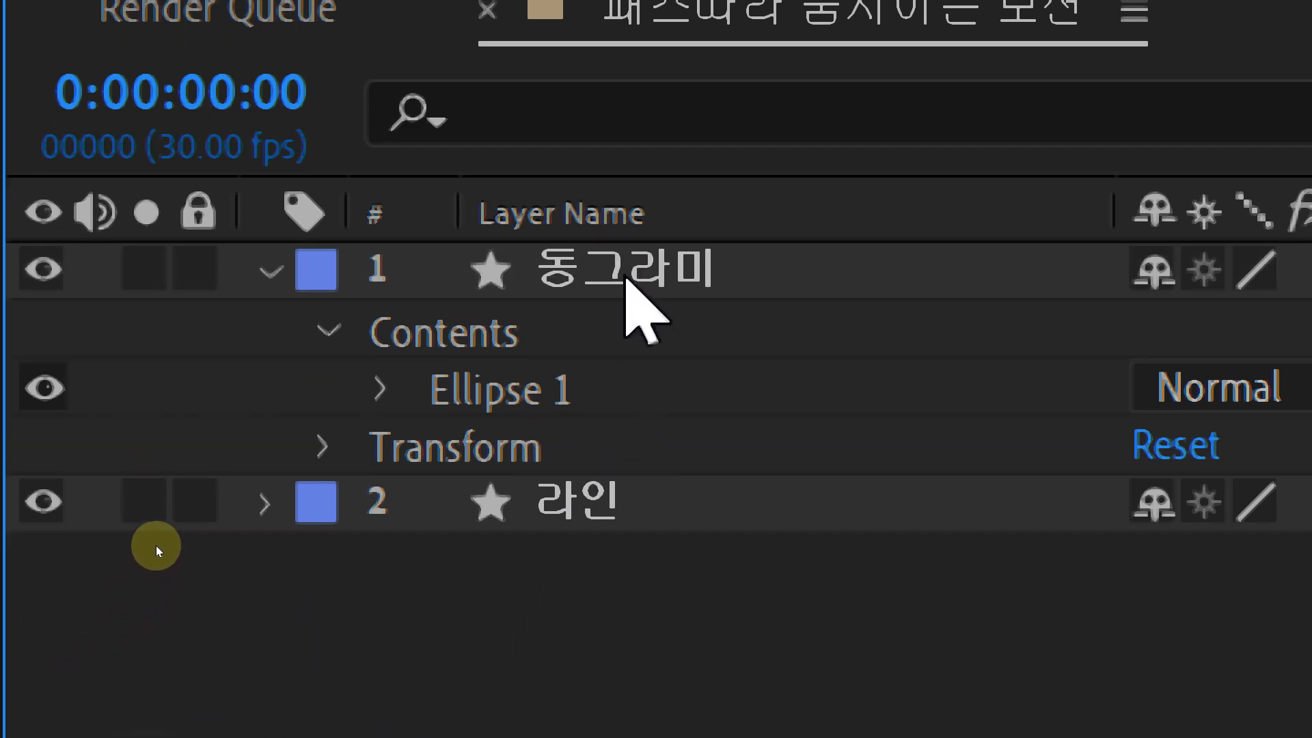
# Expand Ellipse 1 in the 동그라미 layer and examine its path, stroke, fill and transform groups
pyautogui.click(625, 276)
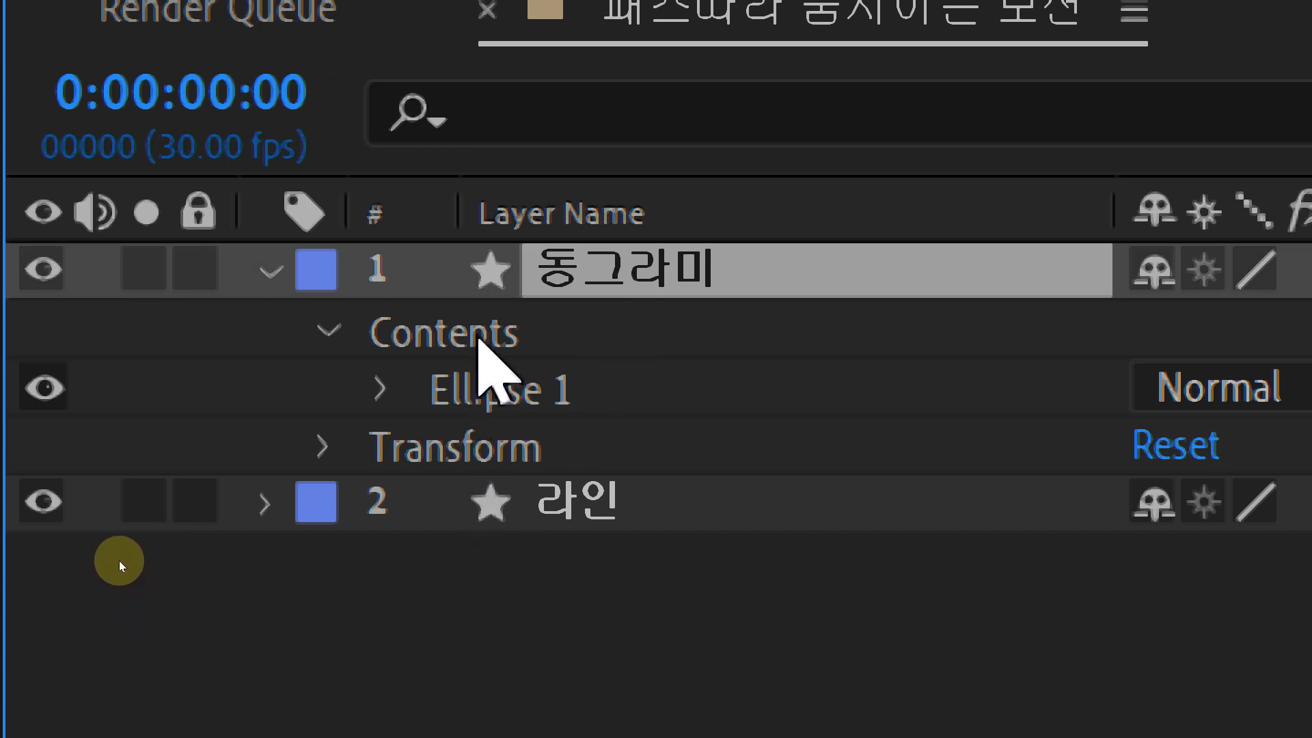
pyautogui.click(477, 336)
pyautogui.click(481, 409)
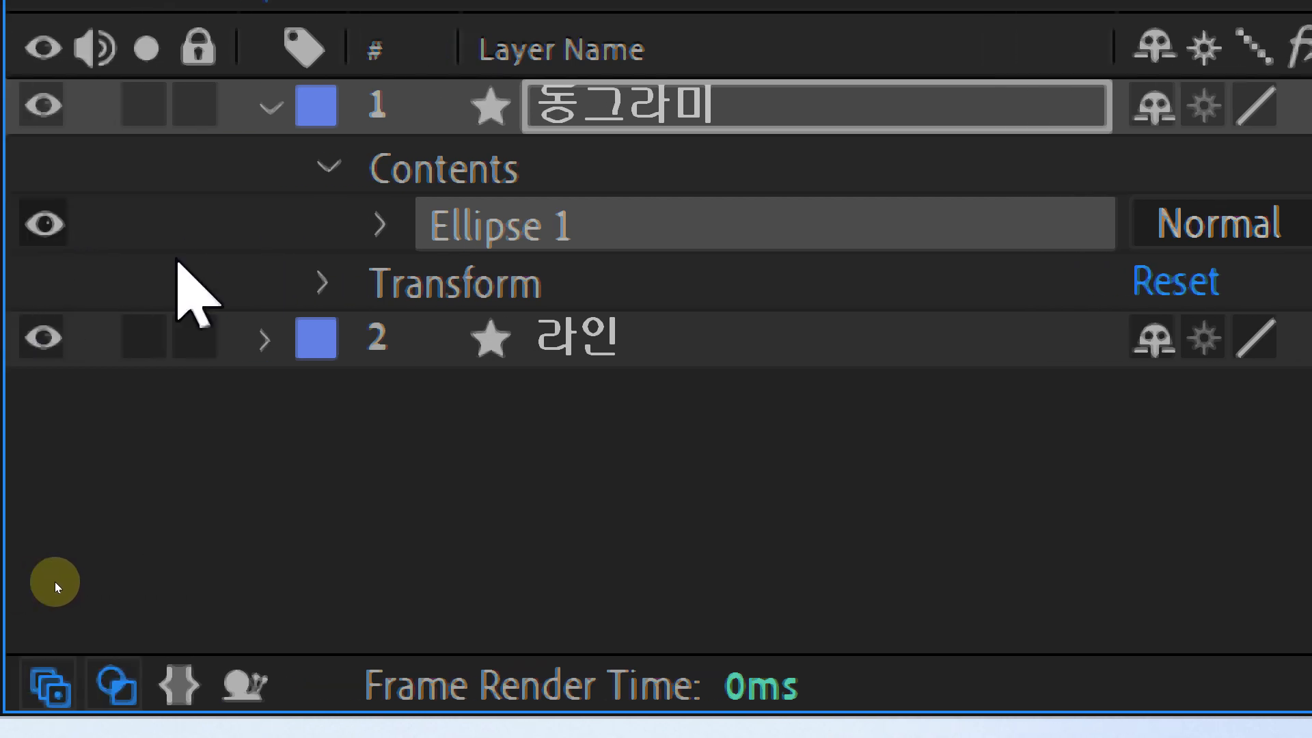
pyautogui.click(379, 226)
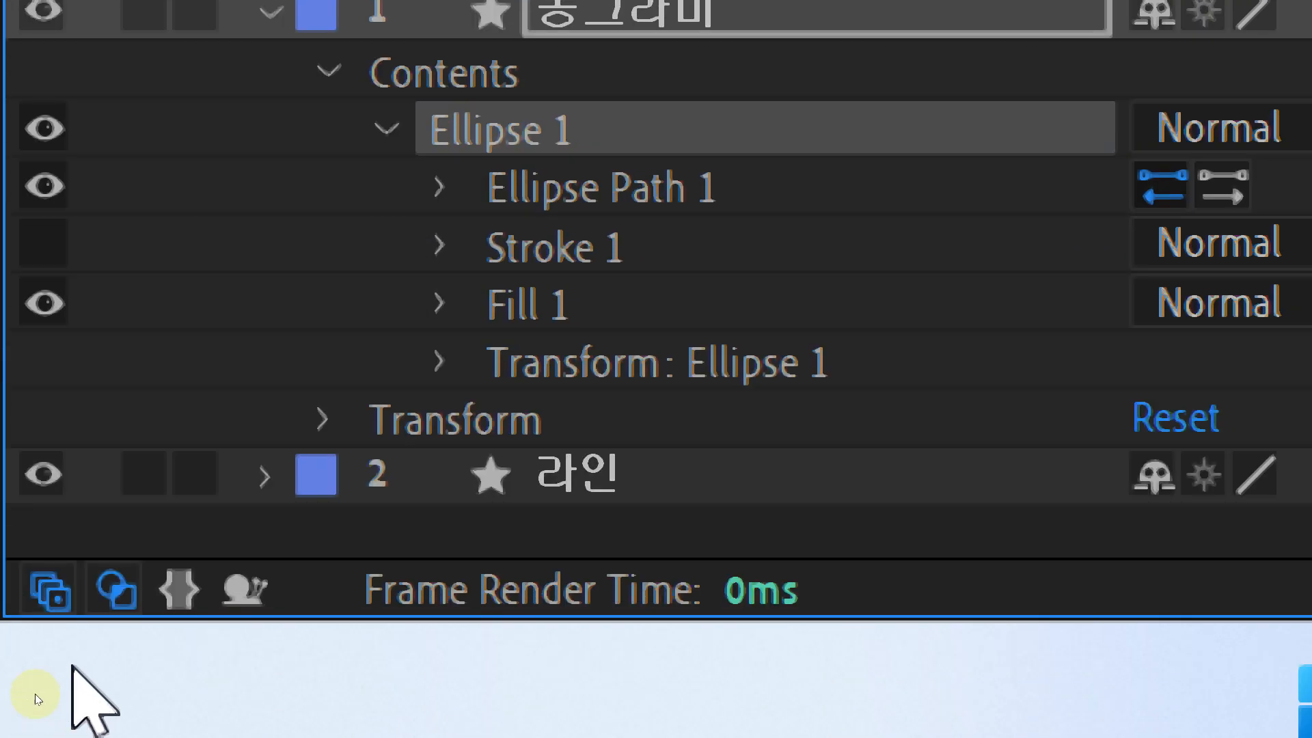
pyautogui.click(625, 280)
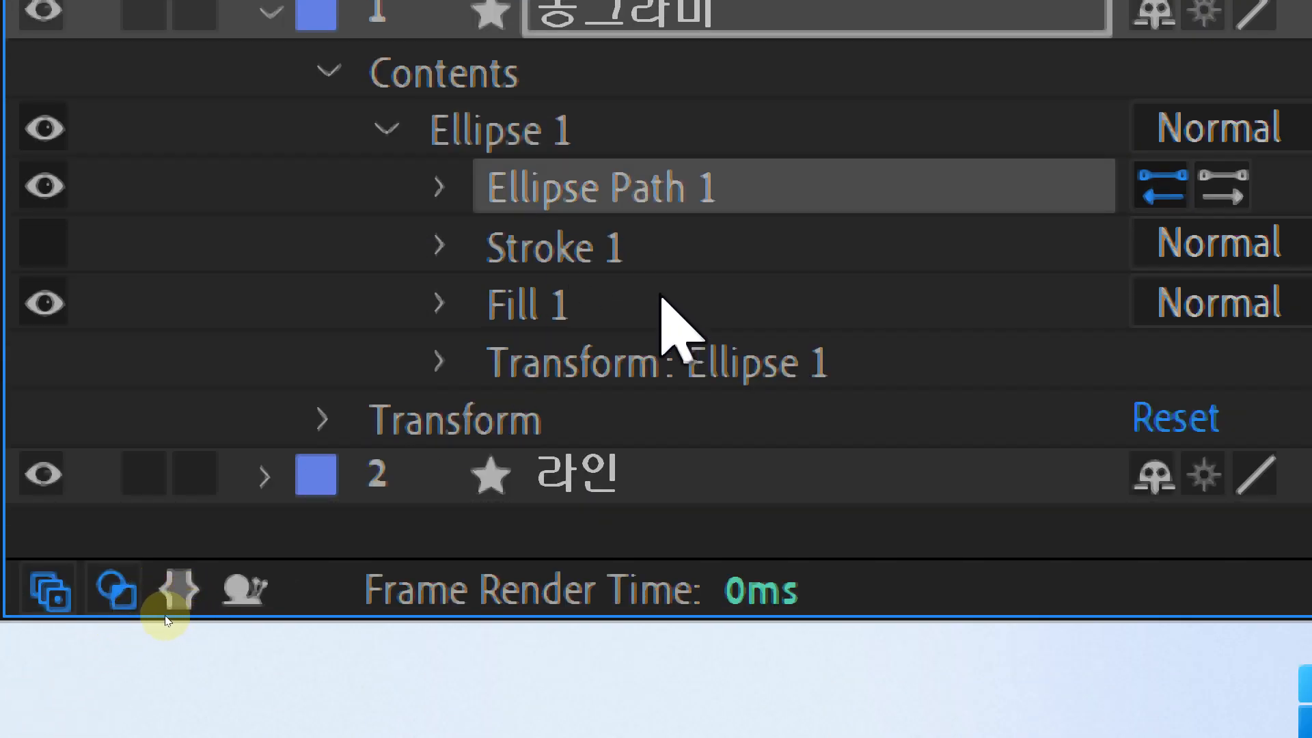
pyautogui.click(610, 255)
pyautogui.click(557, 308)
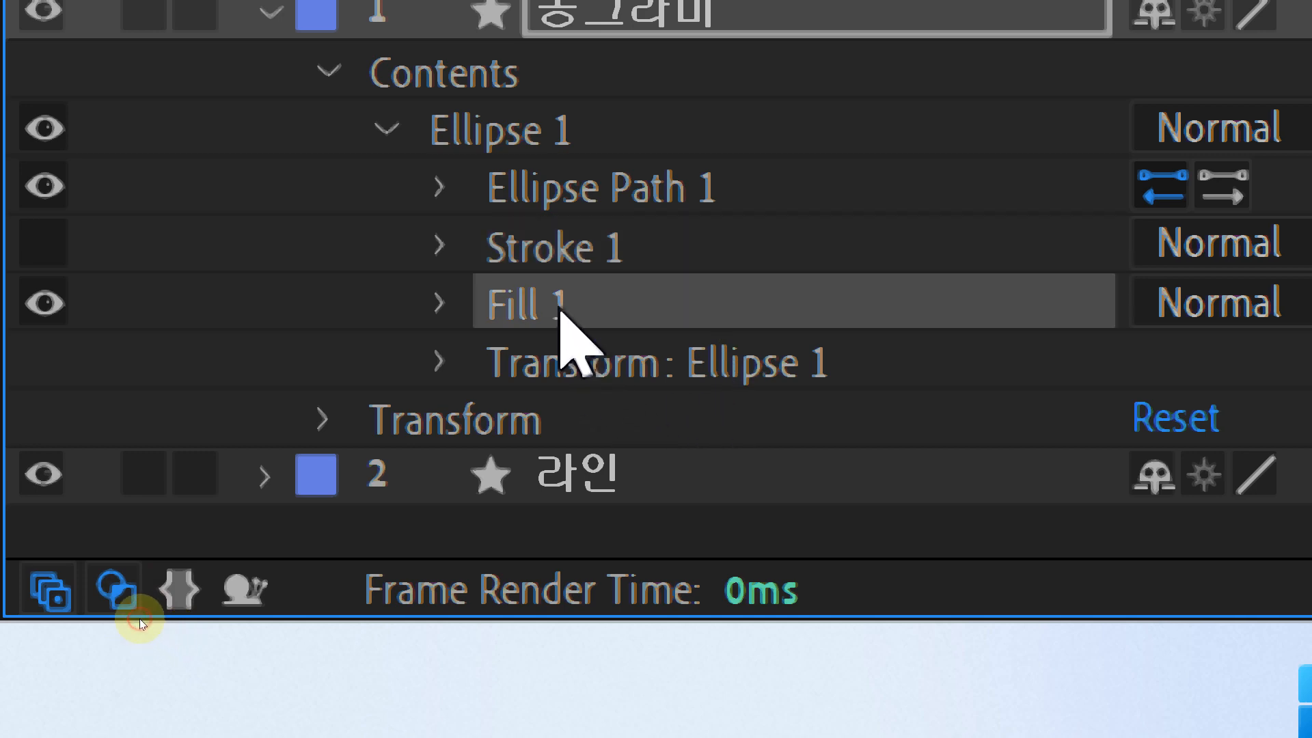
pyautogui.click(574, 372)
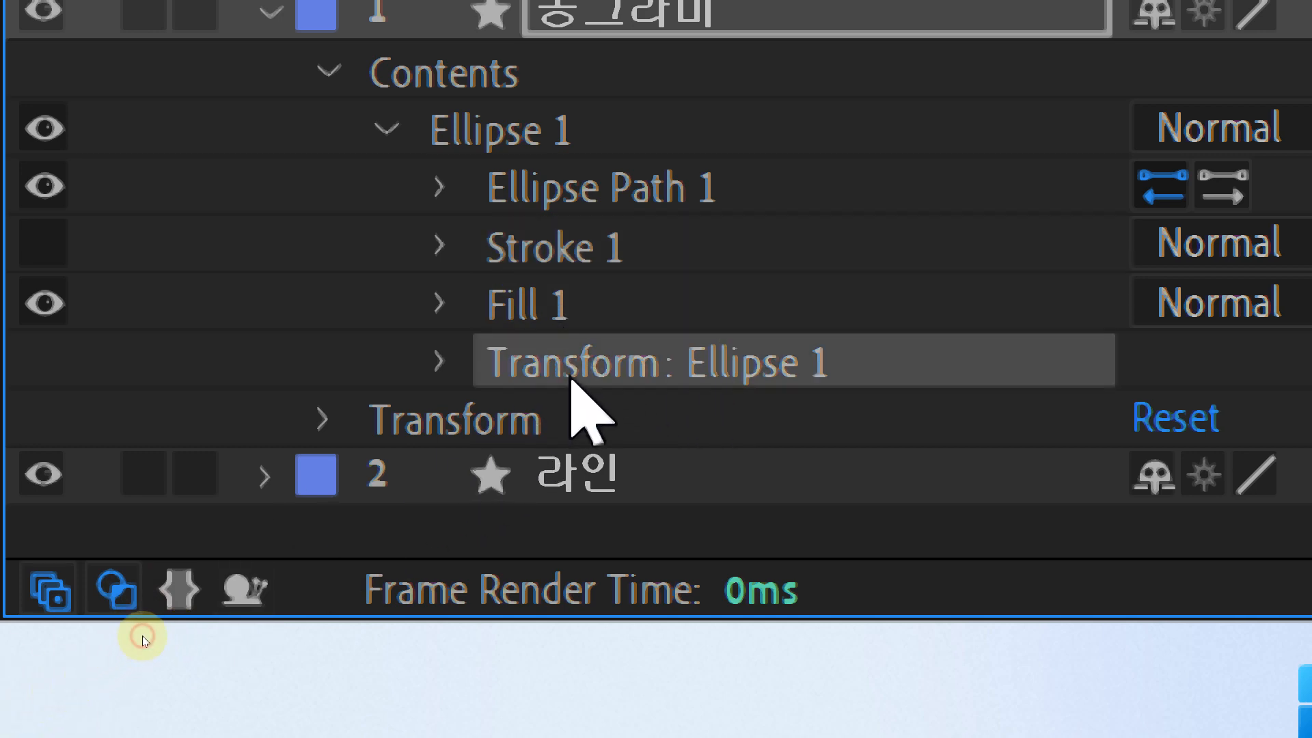
# Expand Transform: Ellipse 1 and review its properties within the layer's contents
pyautogui.click(440, 362)
pyautogui.scroll(-3, 440, 403)
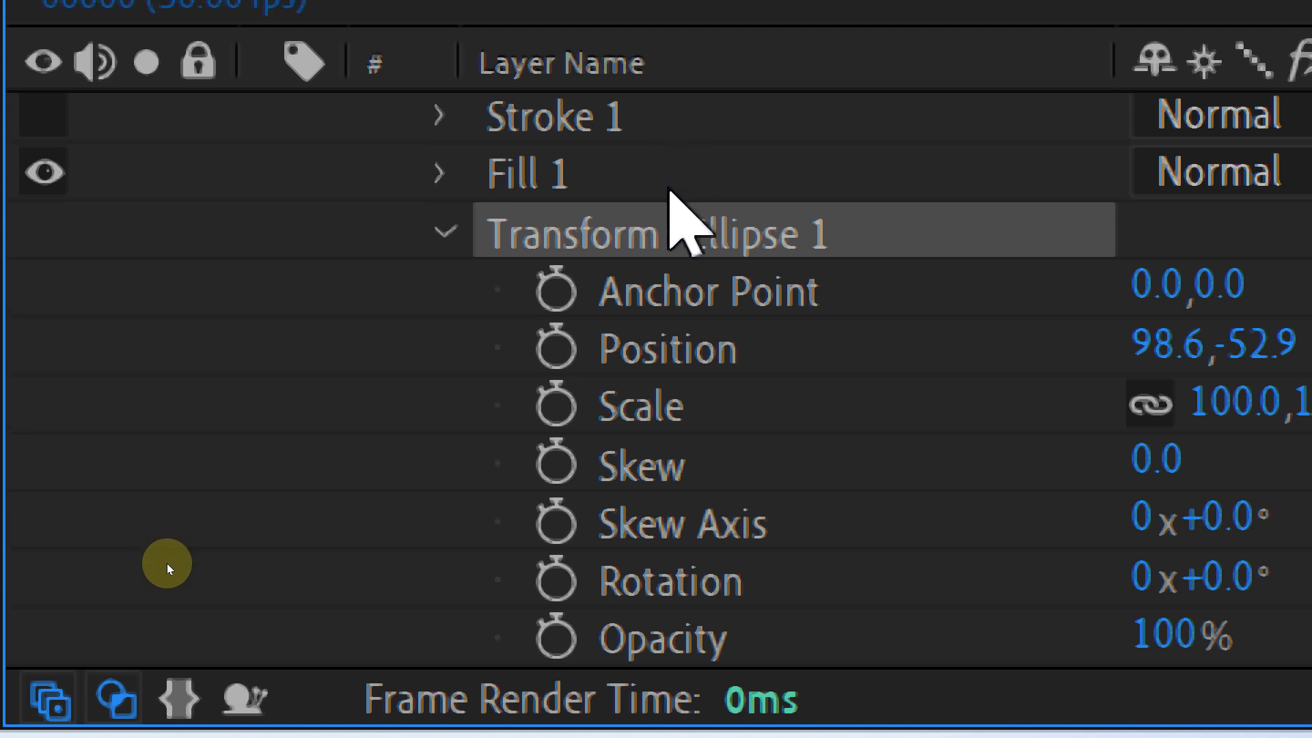
pyautogui.scroll(3, 623, 516)
pyautogui.click(595, 251)
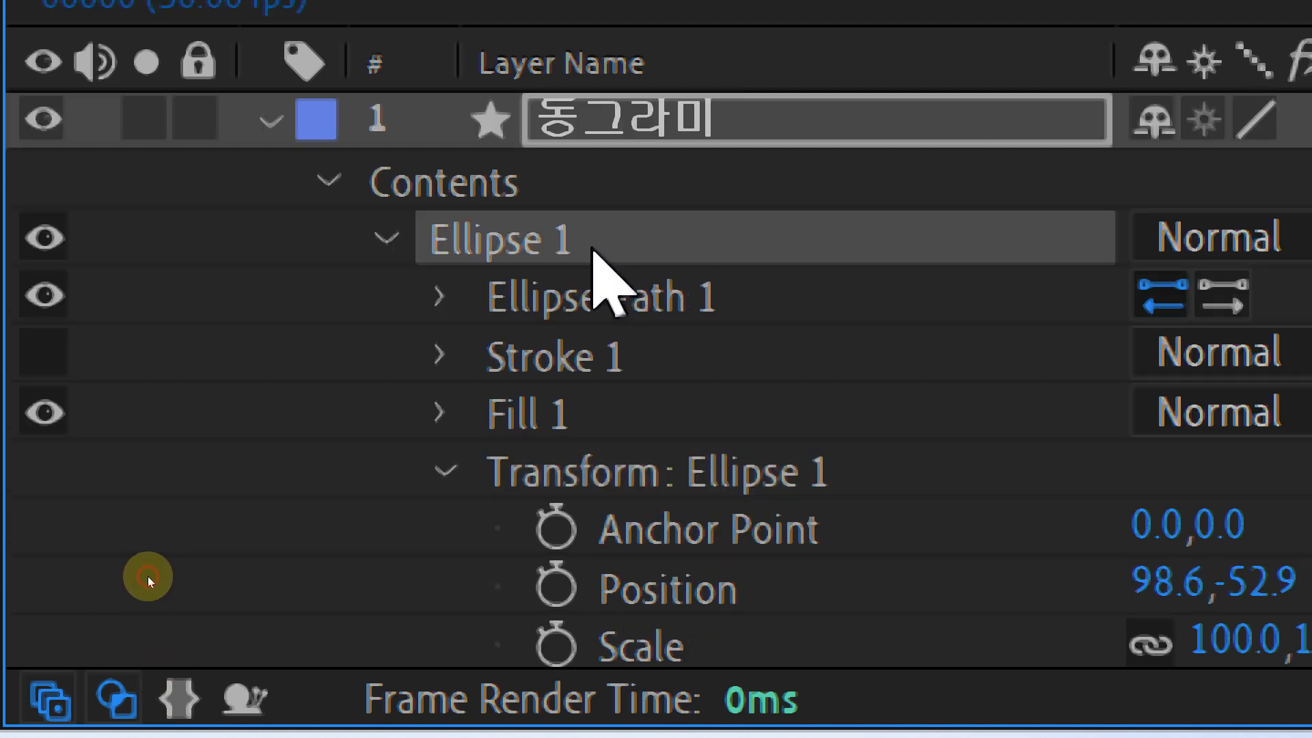
pyautogui.scroll(-3, 676, 581)
pyautogui.click(650, 318)
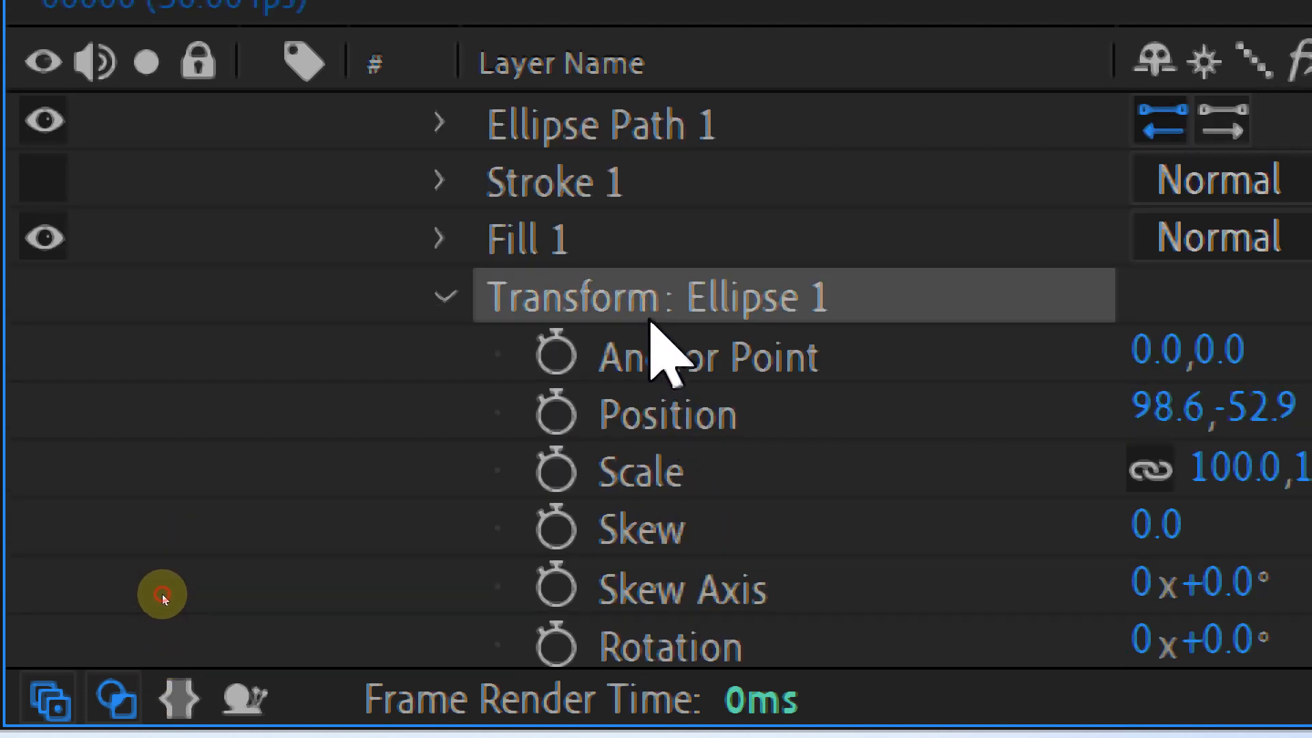
pyautogui.scroll(3, 653, 369)
pyautogui.scroll(-6, 686, 492)
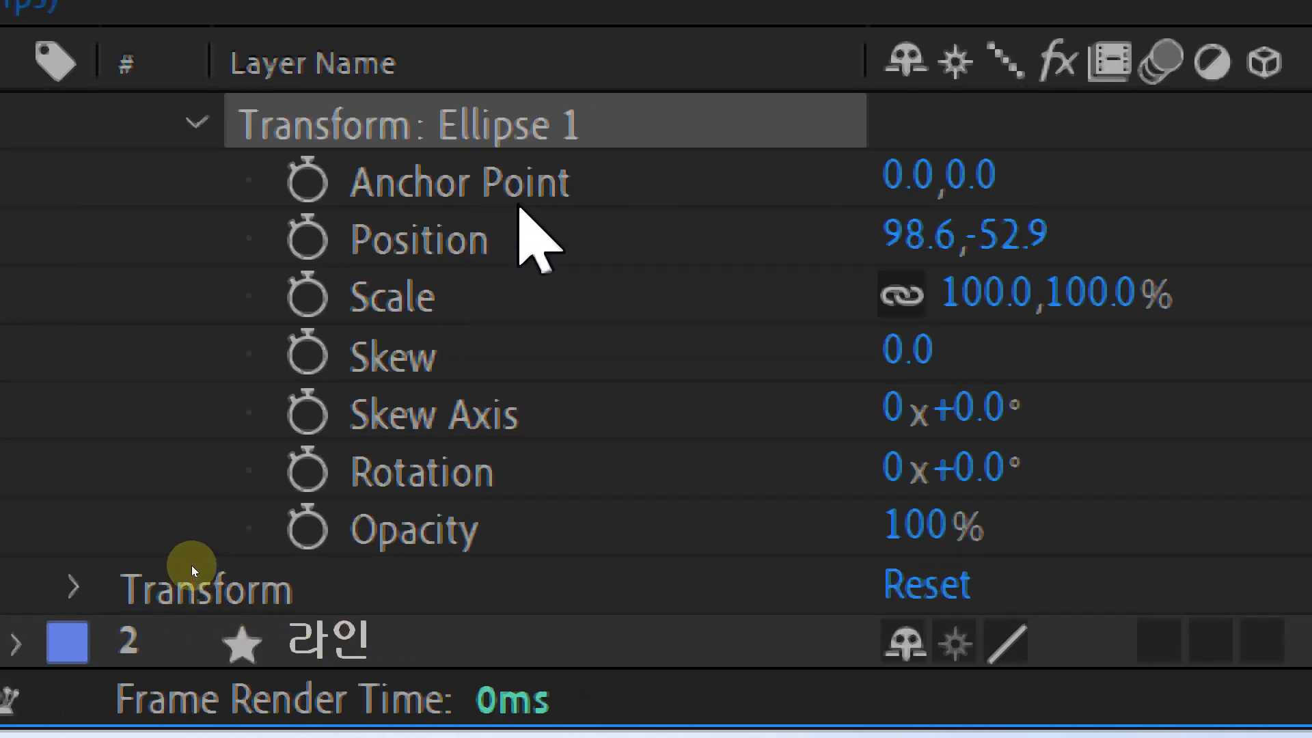
# Set the Position in Transform: Ellipse 1 to 0, 0
pyautogui.click(509, 192)
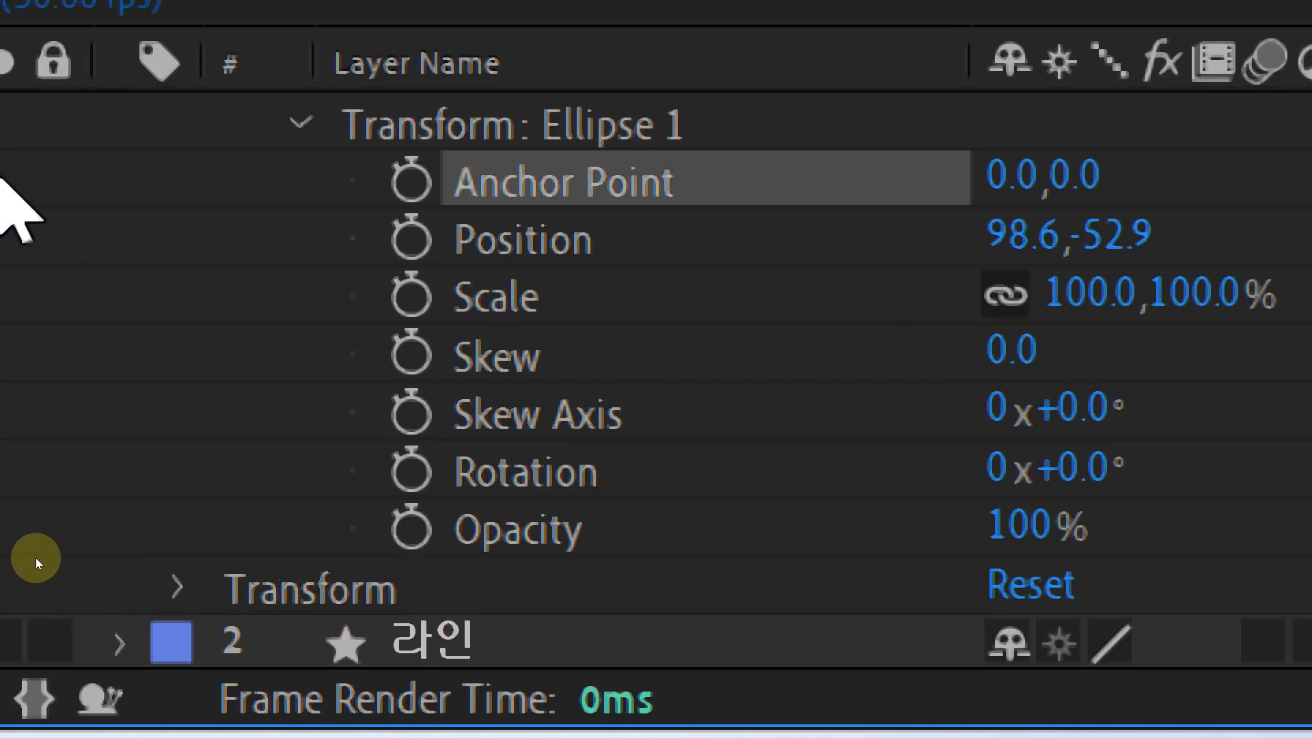
pyautogui.click(519, 241)
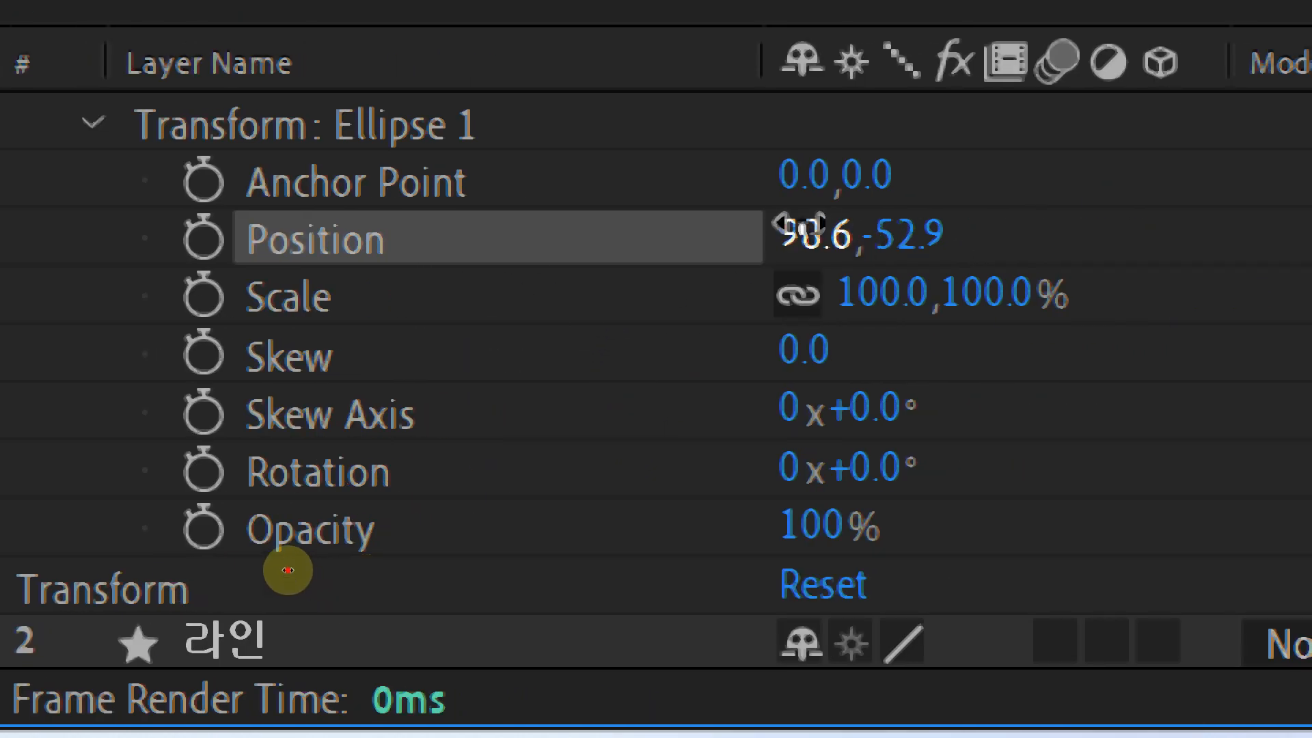
pyautogui.click(800, 229)
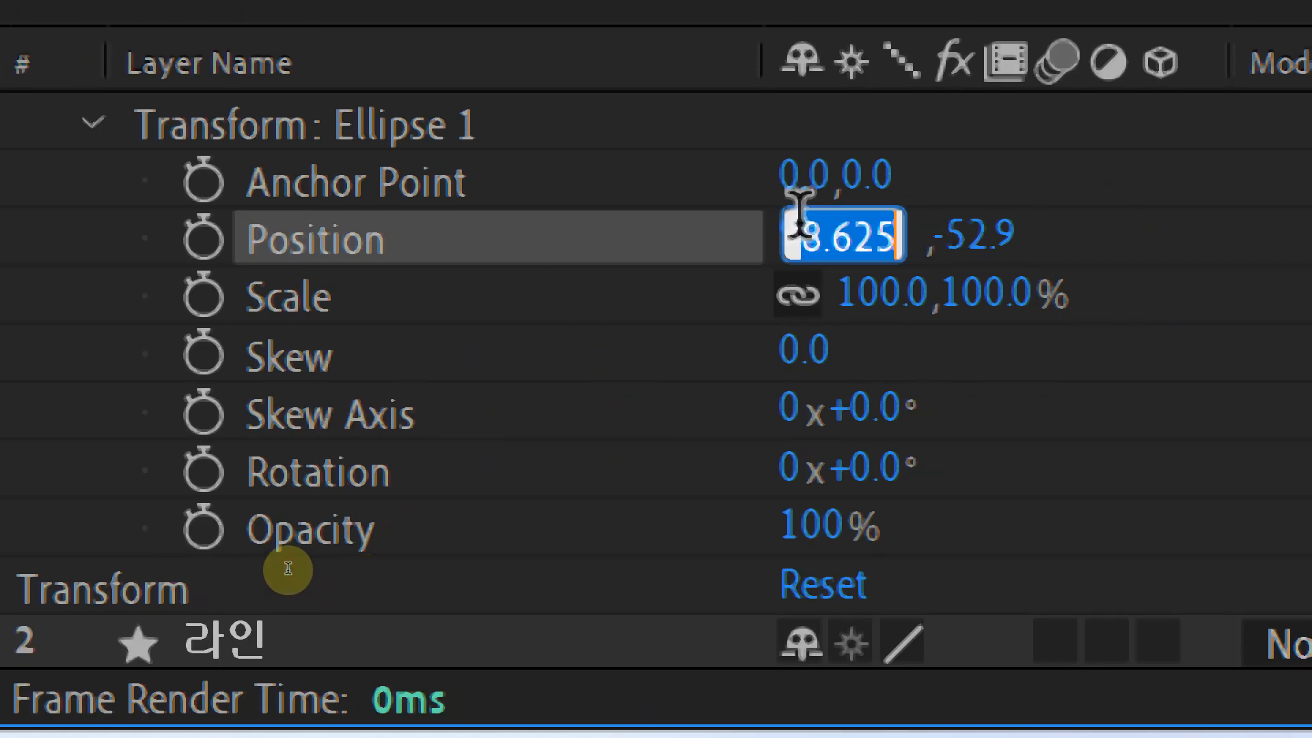
pyautogui.write('0')
pyautogui.press('Return')
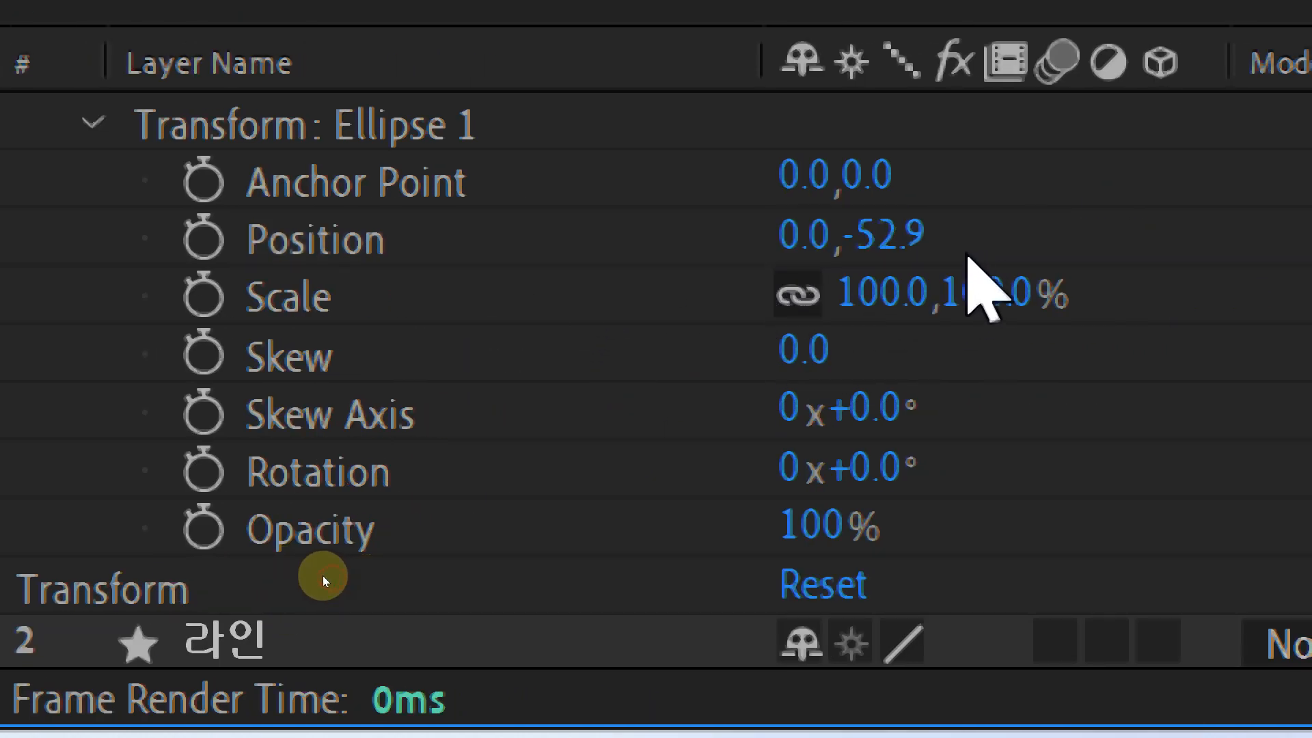
pyautogui.click(971, 239)
pyautogui.write('0')
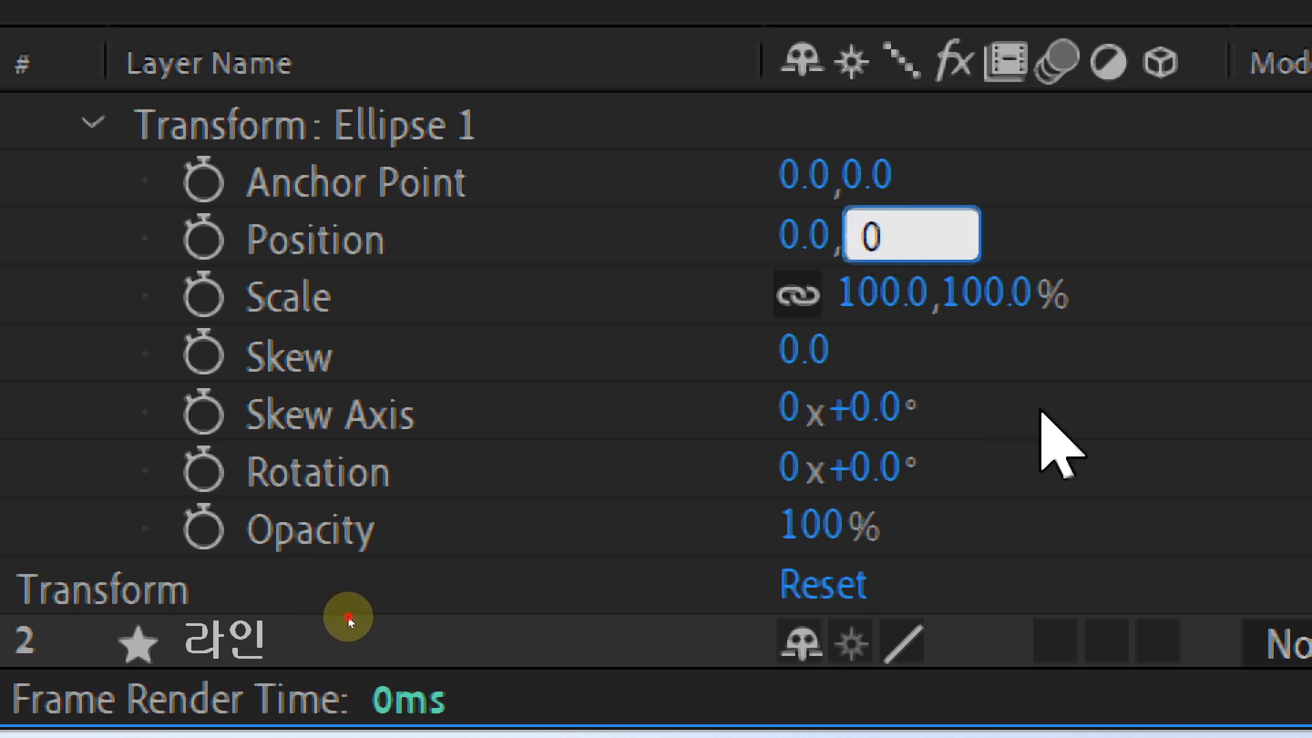
pyautogui.press('Return')
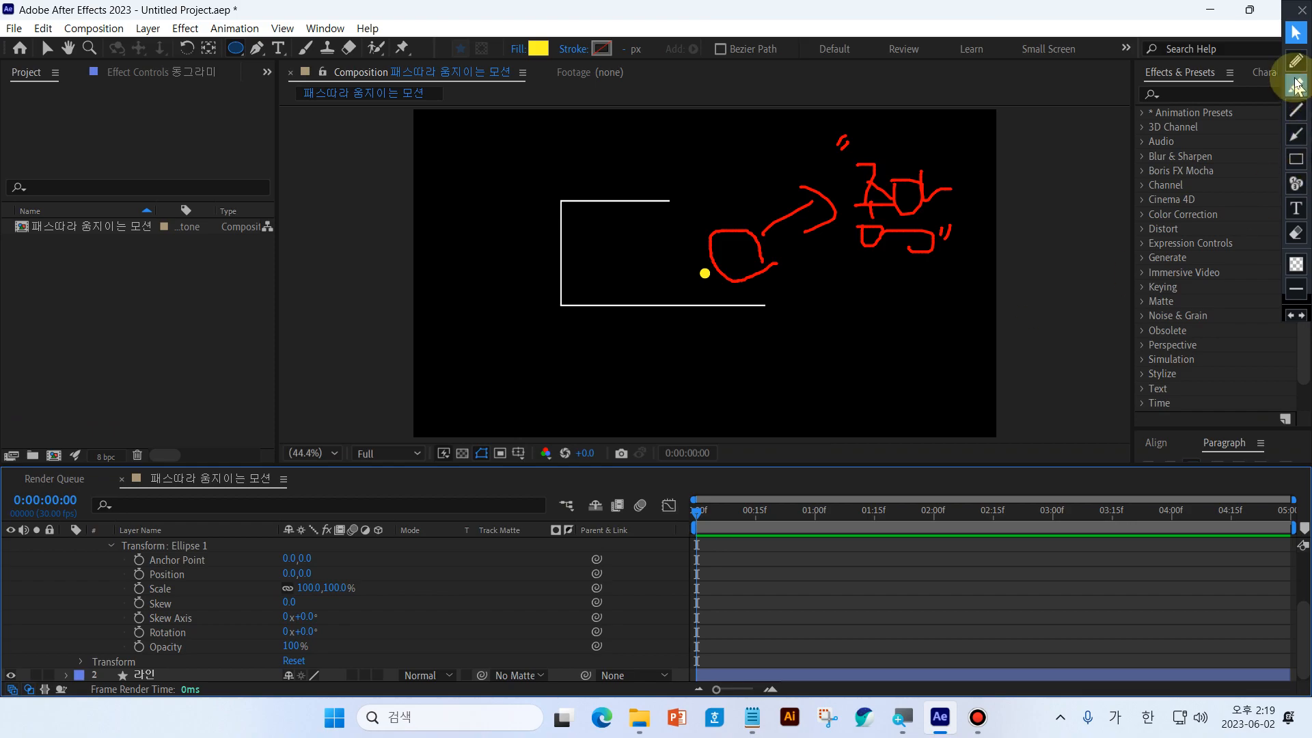
# Mark the Transform: Ellipse 1 heading and its Position values with the red screen pen
pyautogui.click(1295, 78)
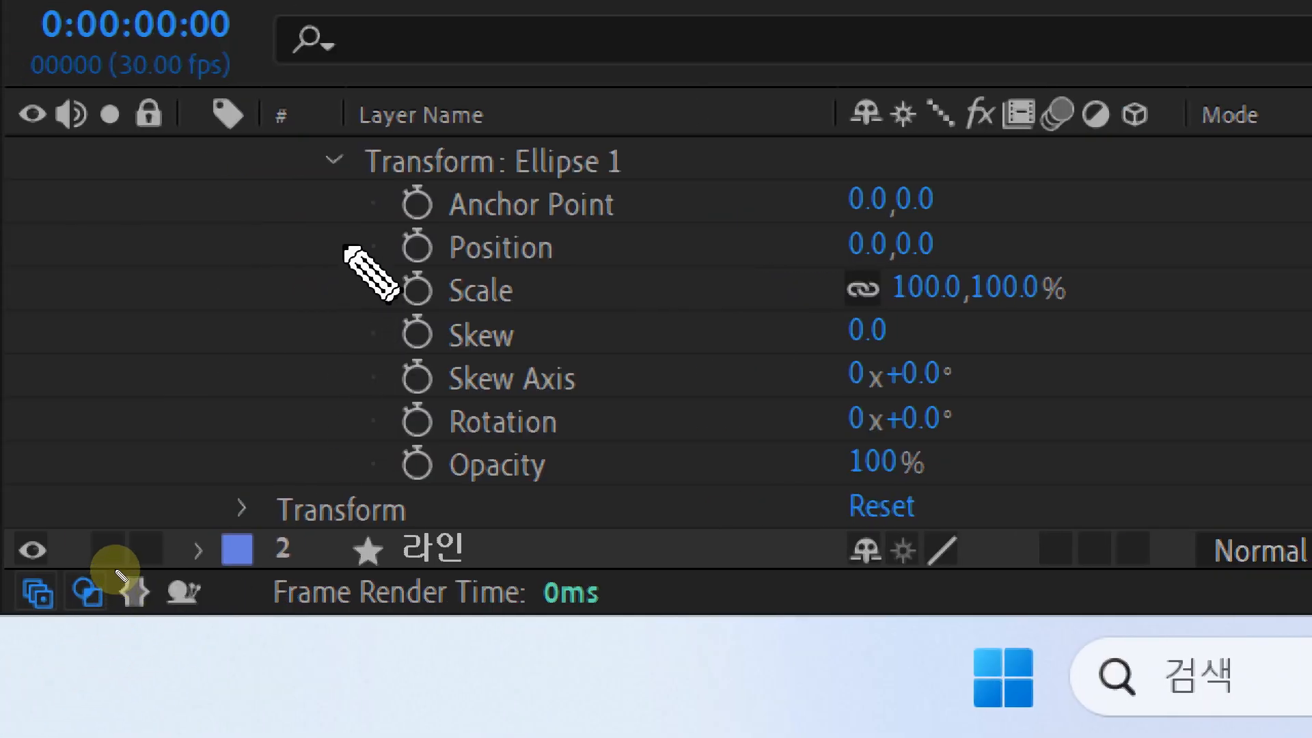
pyautogui.moveTo(316, 185); pyautogui.dragTo(648, 193)
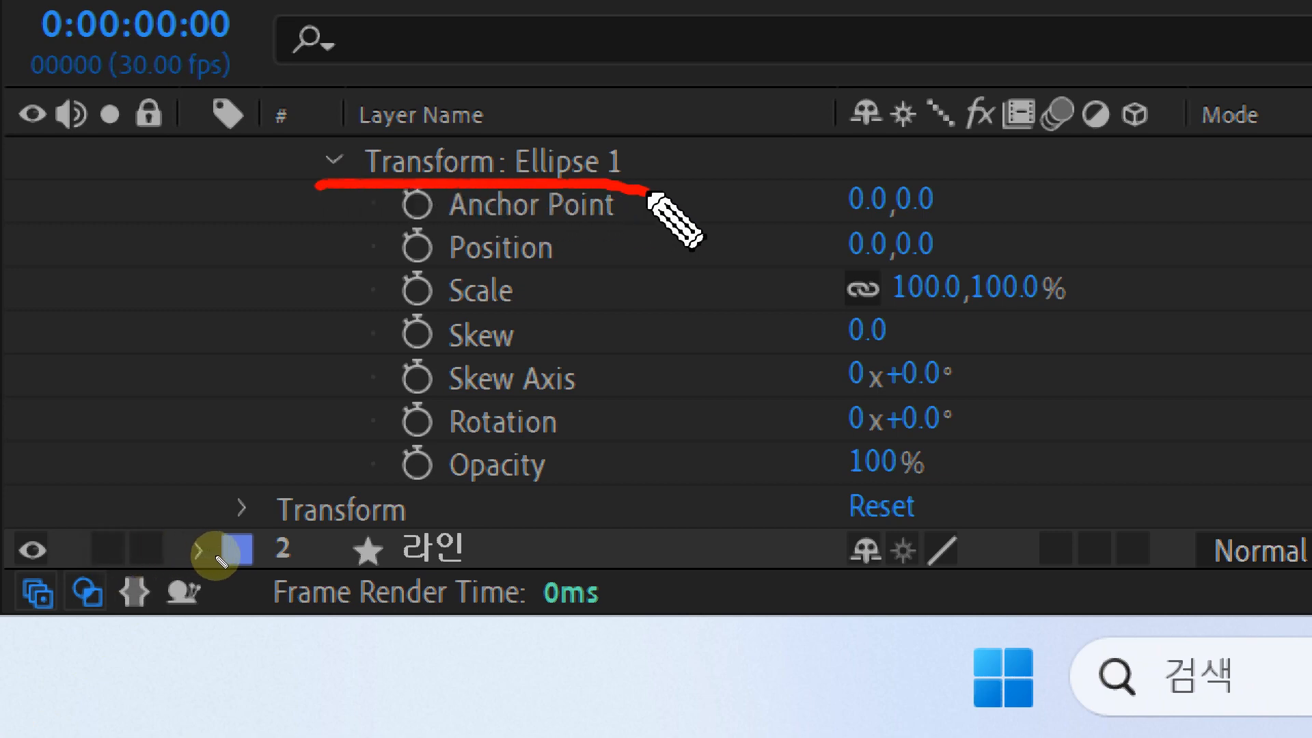
pyautogui.moveTo(509, 179)
pyautogui.mouseDown()
pyautogui.moveTo(514, 132)
pyautogui.moveTo(638, 134)
pyautogui.moveTo(655, 166)
pyautogui.mouseUp()
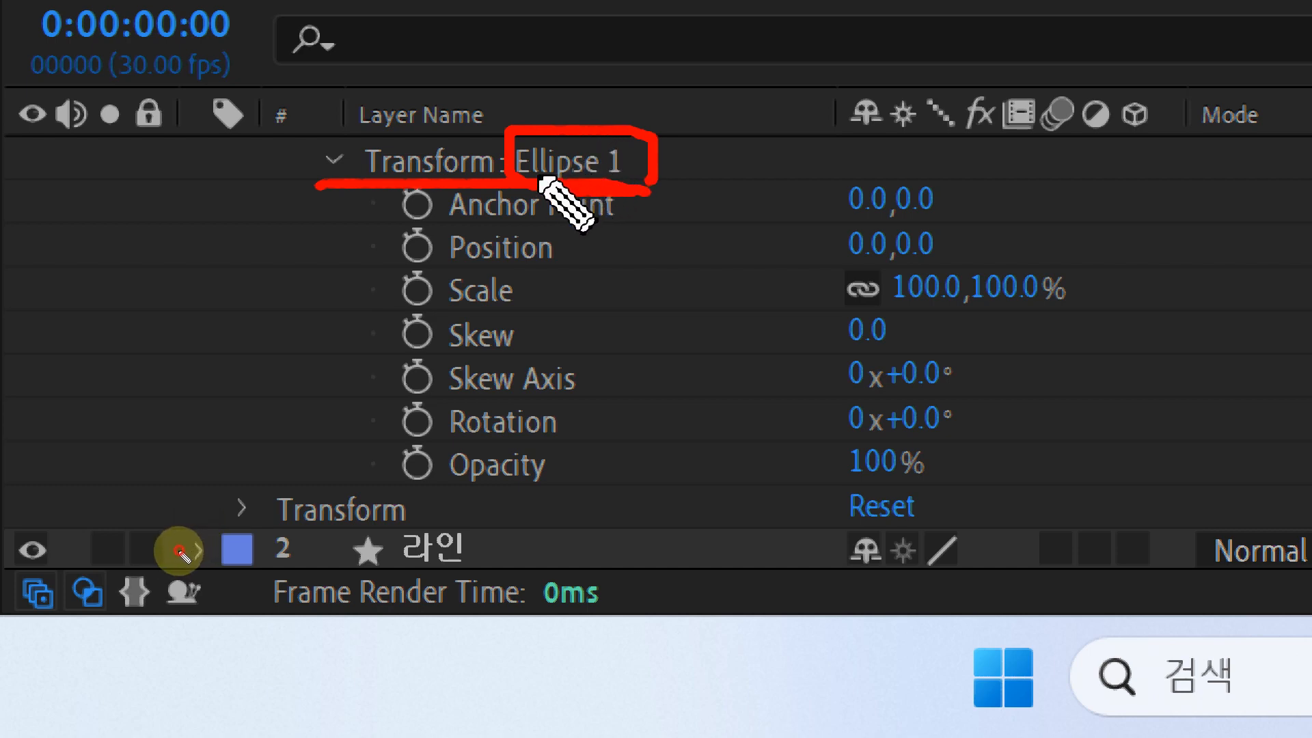
pyautogui.moveTo(407, 204)
pyautogui.mouseDown()
pyautogui.moveTo(368, 127)
pyautogui.moveTo(436, 124)
pyautogui.moveTo(484, 147)
pyautogui.moveTo(494, 186)
pyautogui.moveTo(456, 186)
pyautogui.moveTo(716, 193)
pyautogui.mouseUp()
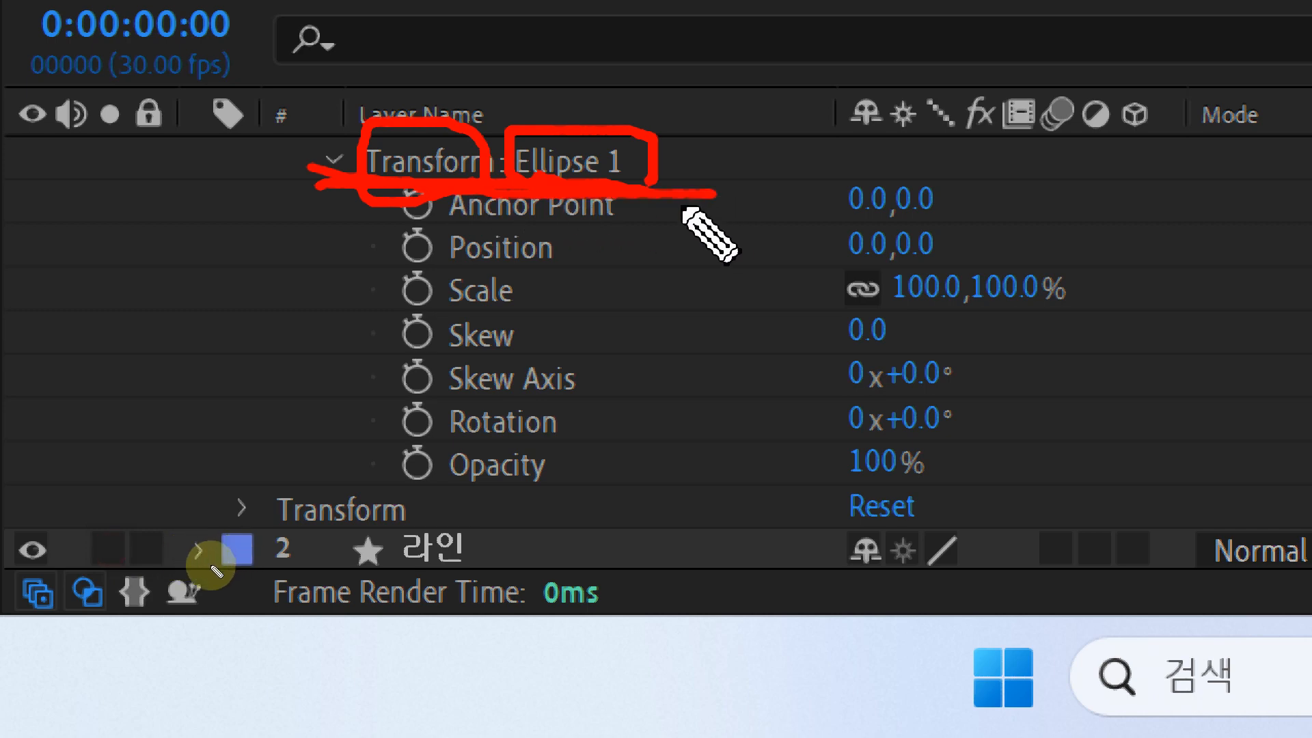
pyautogui.moveTo(412, 279)
pyautogui.mouseDown()
pyautogui.moveTo(924, 271)
pyautogui.moveTo(972, 260)
pyautogui.moveTo(971, 209)
pyautogui.moveTo(870, 216)
pyautogui.moveTo(830, 273)
pyautogui.mouseUp()
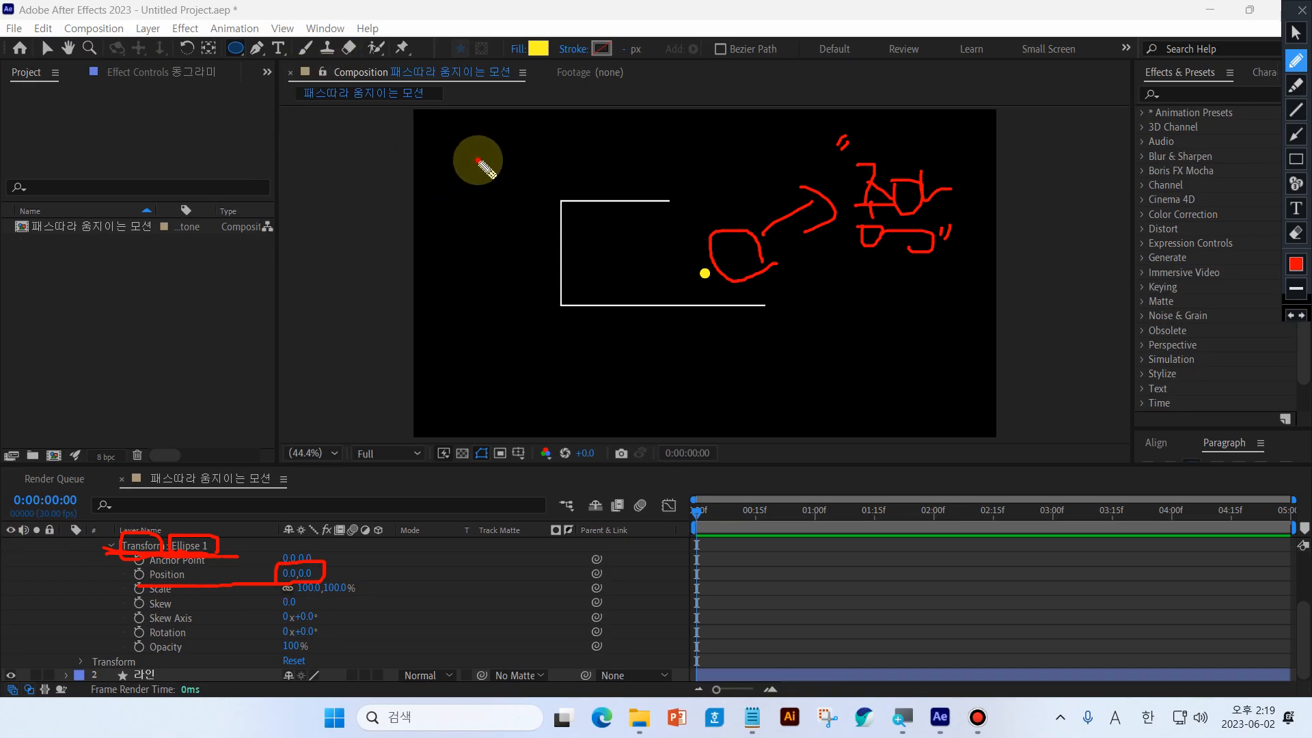
# Link the Position values to the yellow circle with red screen-pen marks, sketch other possible locations, and clear all the markings
pyautogui.moveTo(479, 161)
pyautogui.mouseDown()
pyautogui.moveTo(474, 131)
pyautogui.moveTo(478, 156)
pyautogui.mouseUp()
pyautogui.moveTo(934, 134)
pyautogui.mouseDown()
pyautogui.moveTo(943, 113)
pyautogui.moveTo(982, 140)
pyautogui.moveTo(813, 136)
pyautogui.moveTo(726, 266)
pyautogui.moveTo(703, 287)
pyautogui.moveTo(697, 270)
pyautogui.moveTo(711, 291)
pyautogui.moveTo(710, 252)
pyautogui.mouseUp()
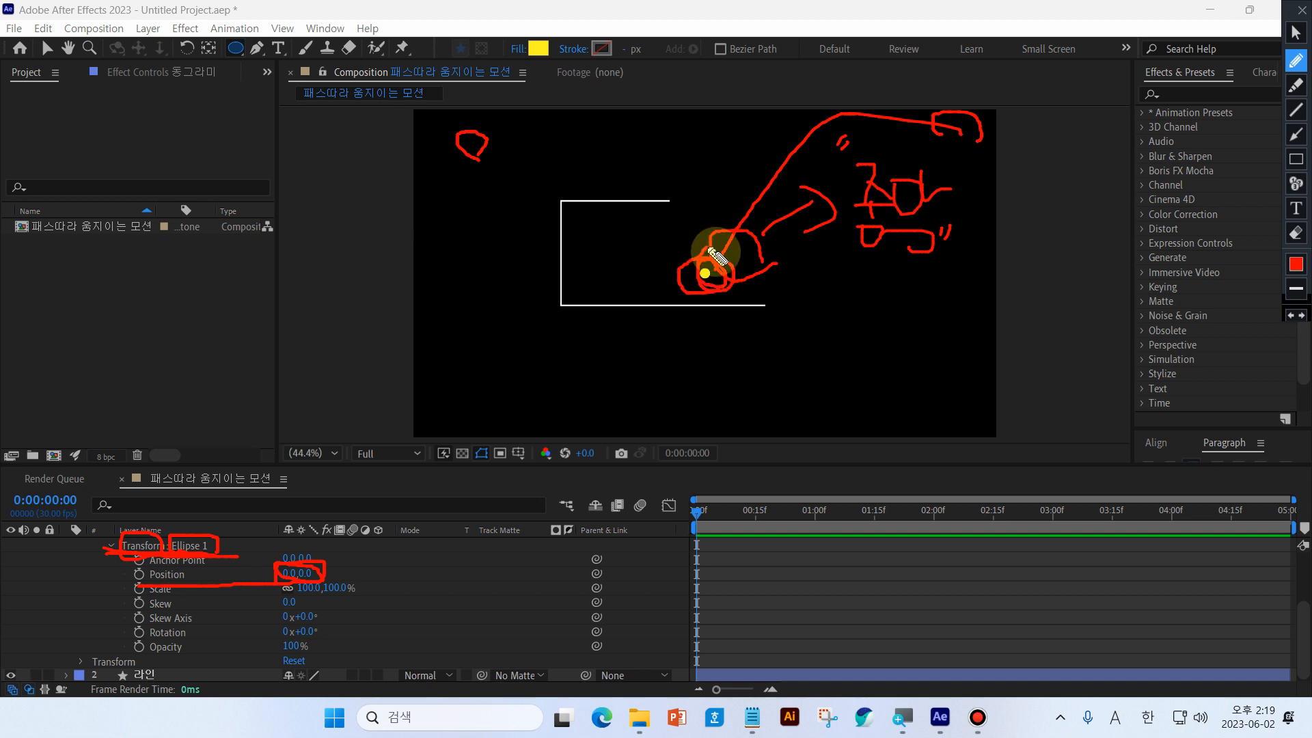
pyautogui.moveTo(444, 226); pyautogui.dragTo(440, 261)
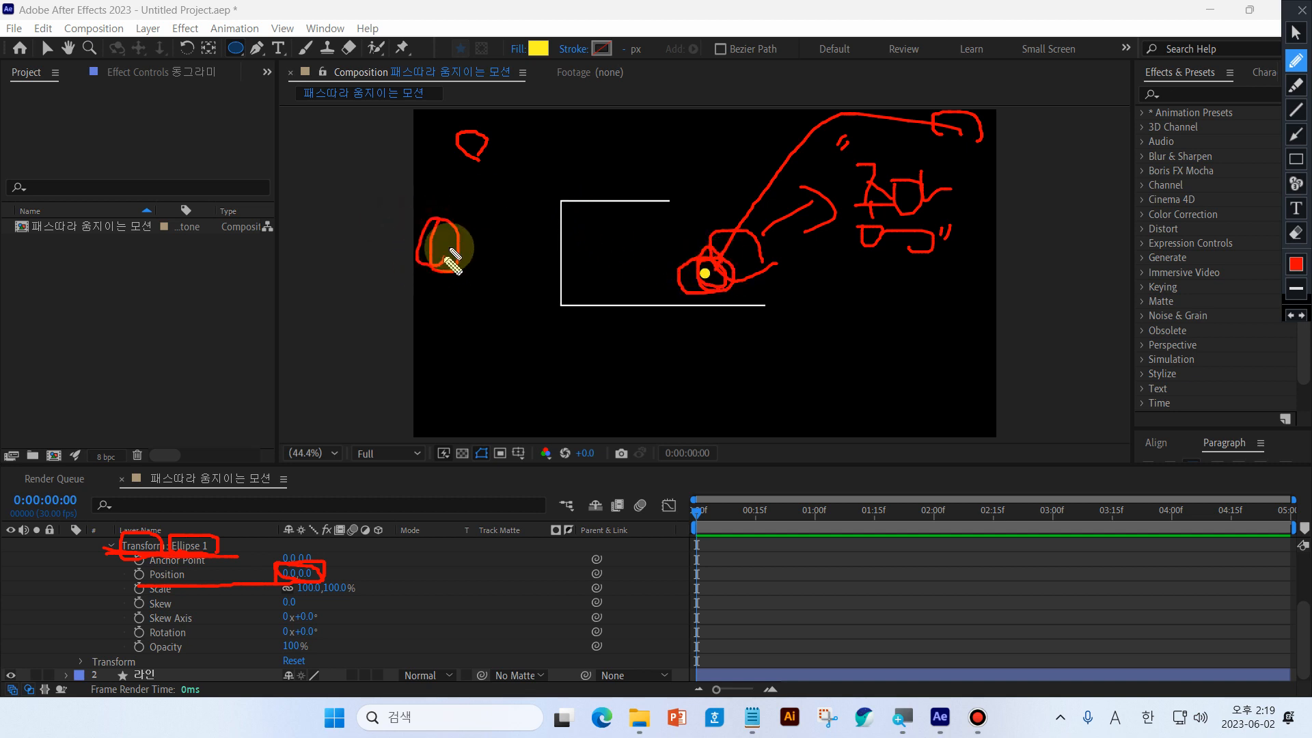
pyautogui.moveTo(540, 140); pyautogui.dragTo(571, 125)
pyautogui.moveTo(805, 280); pyautogui.dragTo(885, 333)
pyautogui.moveTo(233, 586)
pyautogui.mouseDown()
pyautogui.moveTo(279, 589)
pyautogui.moveTo(524, 463)
pyautogui.moveTo(675, 286)
pyautogui.mouseUp()
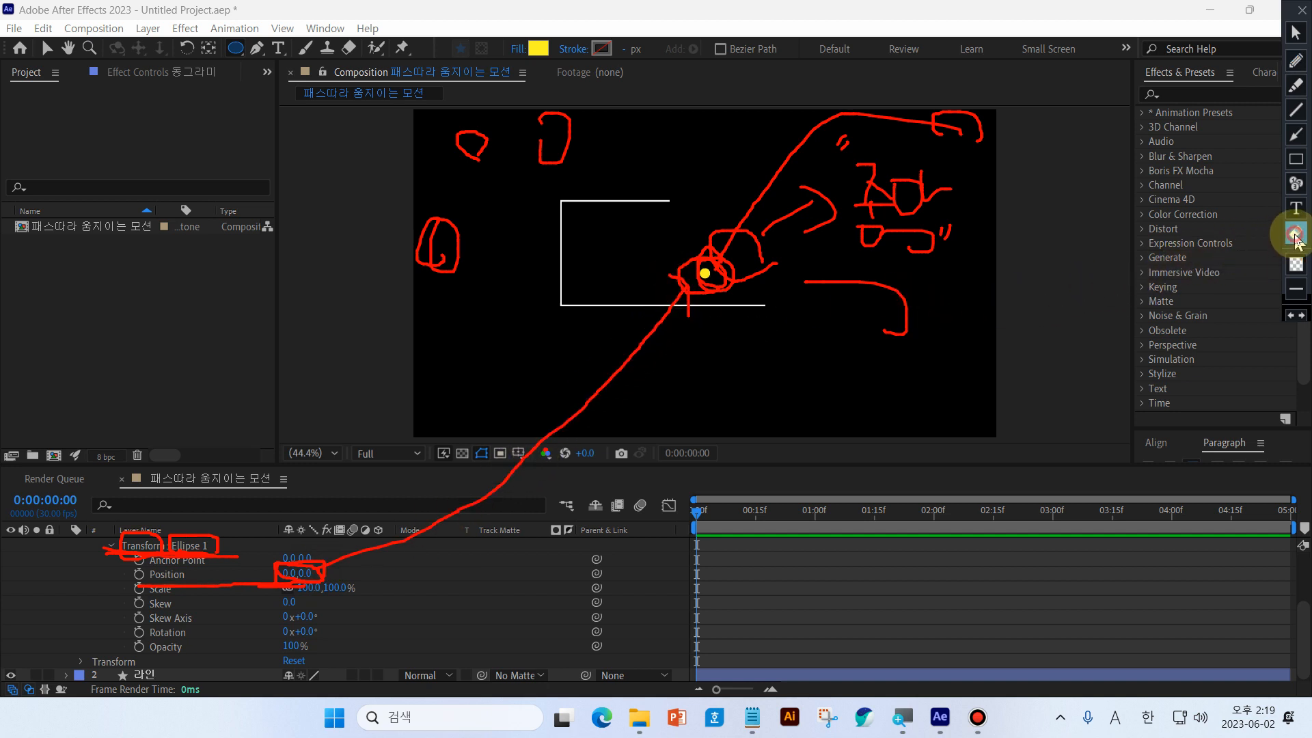
pyautogui.click(1295, 235)
pyautogui.click(1295, 32)
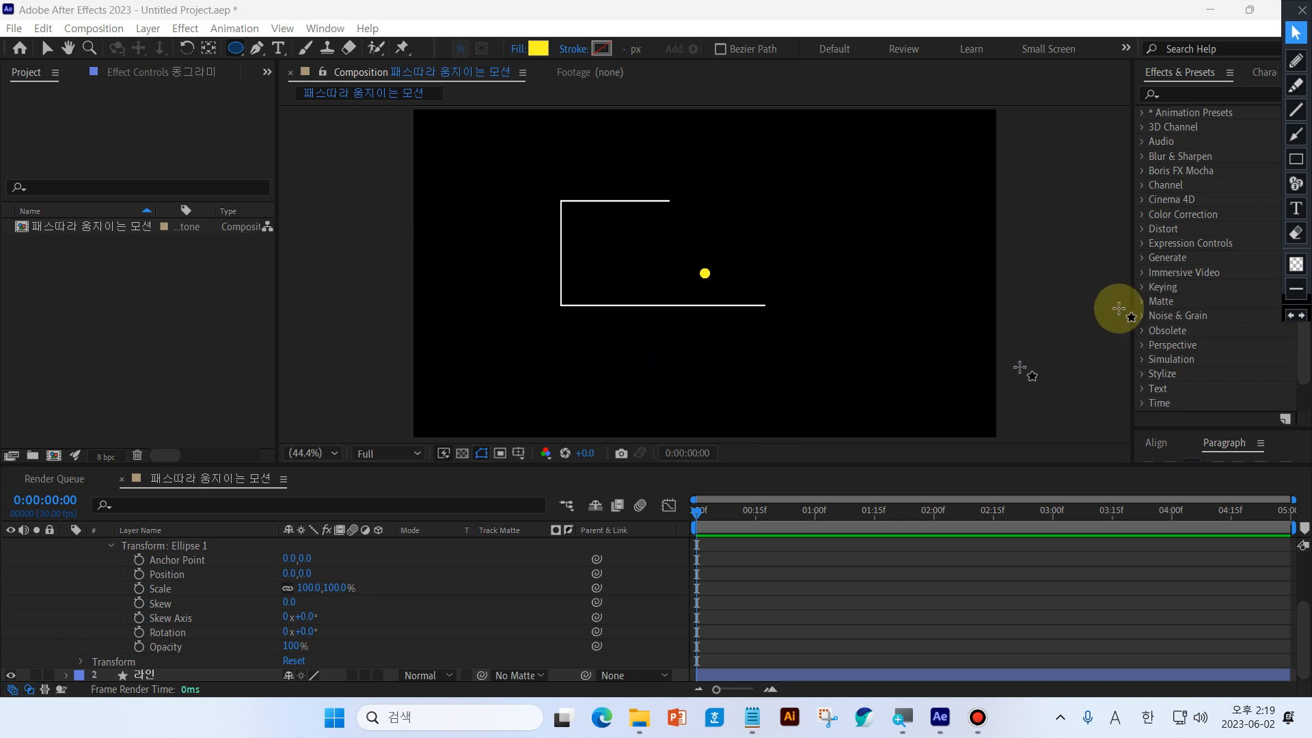
# Trace the white C-shaped line with the red screen pen, ending in an arrowhead, and erase the tracing
pyautogui.click(1295, 61)
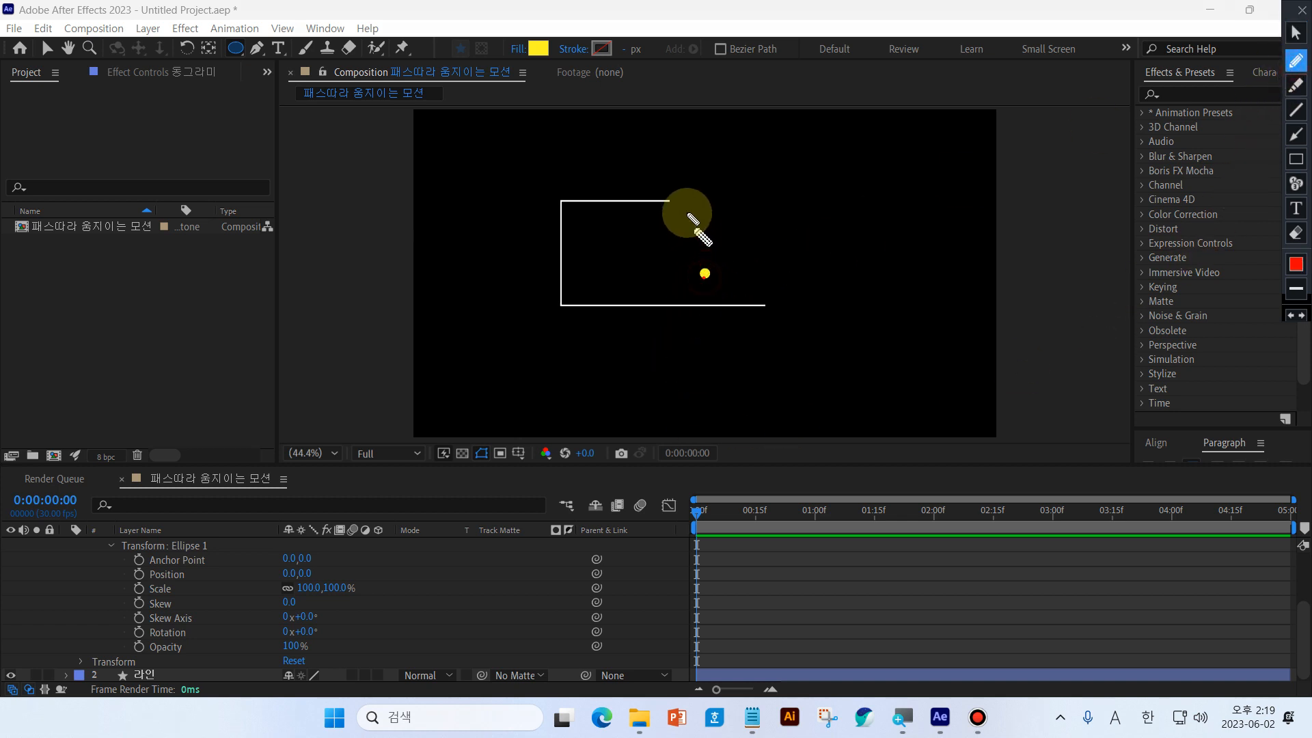
pyautogui.moveTo(677, 205)
pyautogui.mouseDown()
pyautogui.moveTo(571, 199)
pyautogui.moveTo(564, 293)
pyautogui.moveTo(650, 313)
pyautogui.moveTo(790, 309)
pyautogui.moveTo(766, 342)
pyautogui.mouseUp()
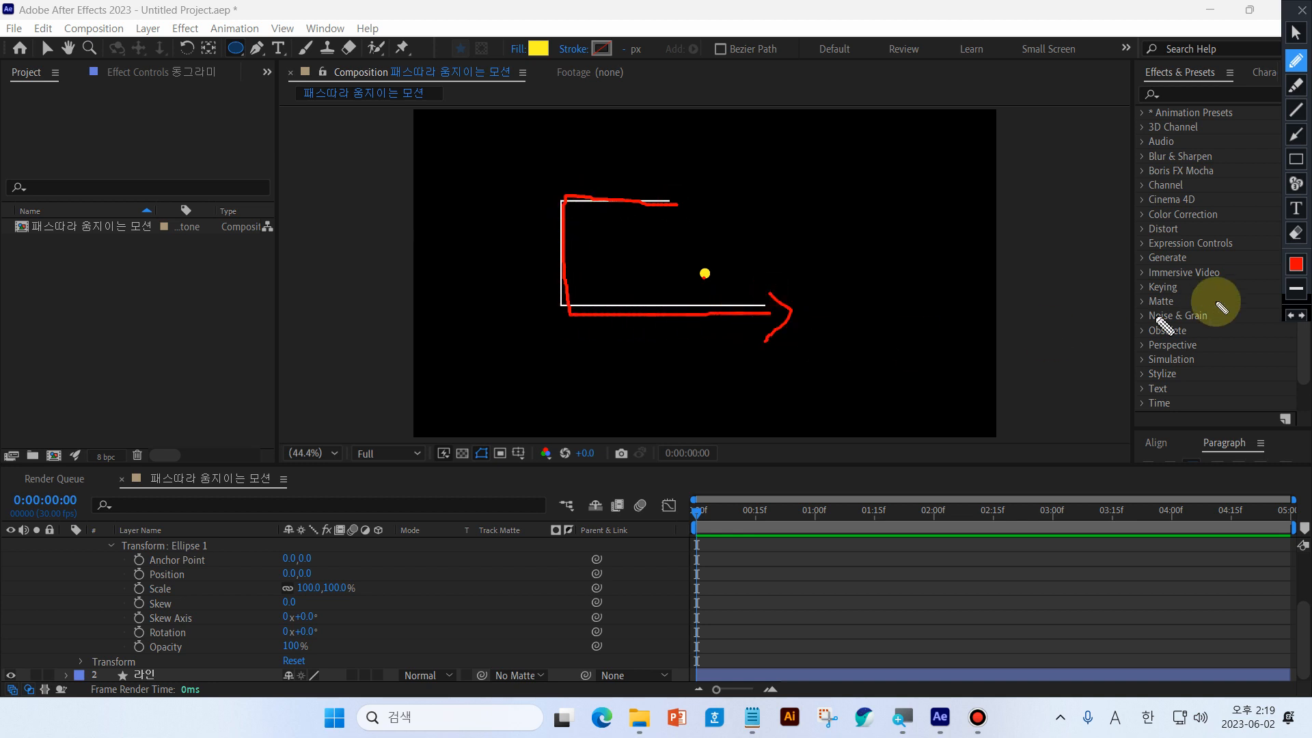
pyautogui.doubleClick(1295, 236)
# Outline the white line and write "trim paths" above it with the red screen pen, and clear the annotations
pyautogui.click(1296, 61)
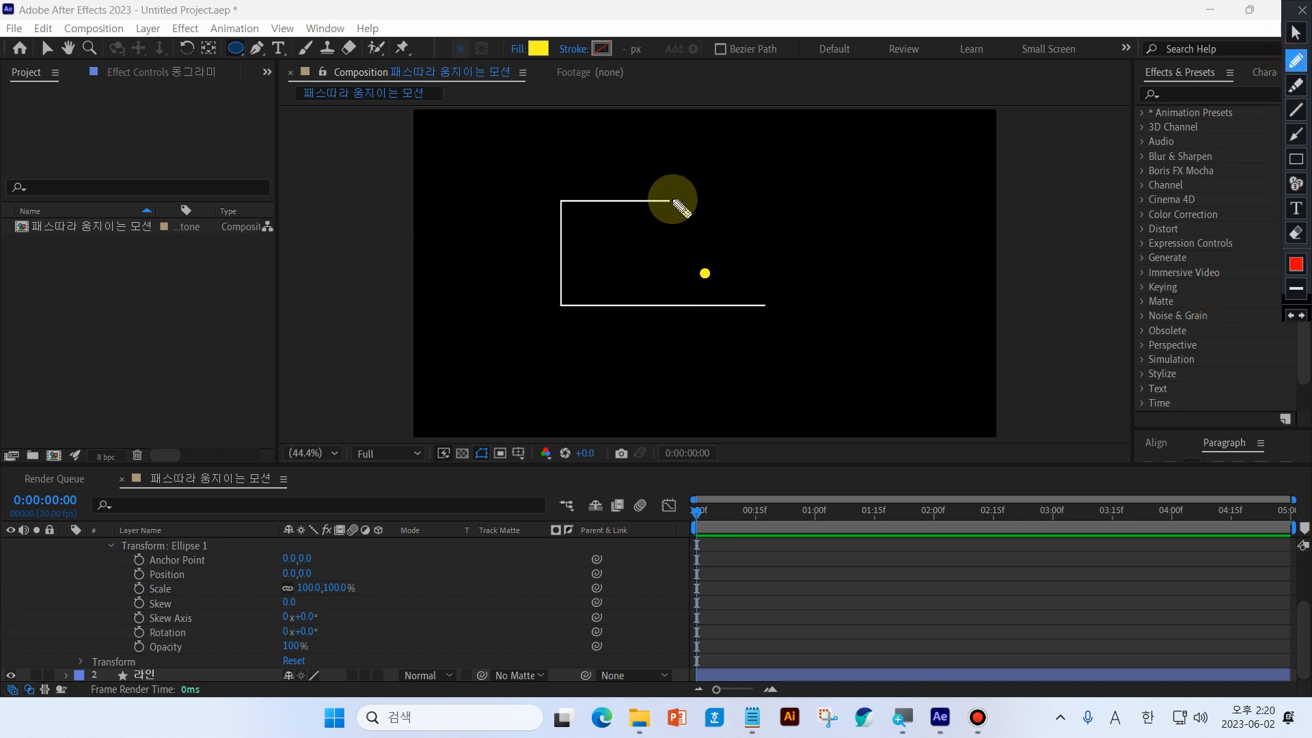
pyautogui.moveTo(674, 199)
pyautogui.mouseDown()
pyautogui.moveTo(547, 190)
pyautogui.moveTo(541, 321)
pyautogui.moveTo(762, 321)
pyautogui.mouseUp()
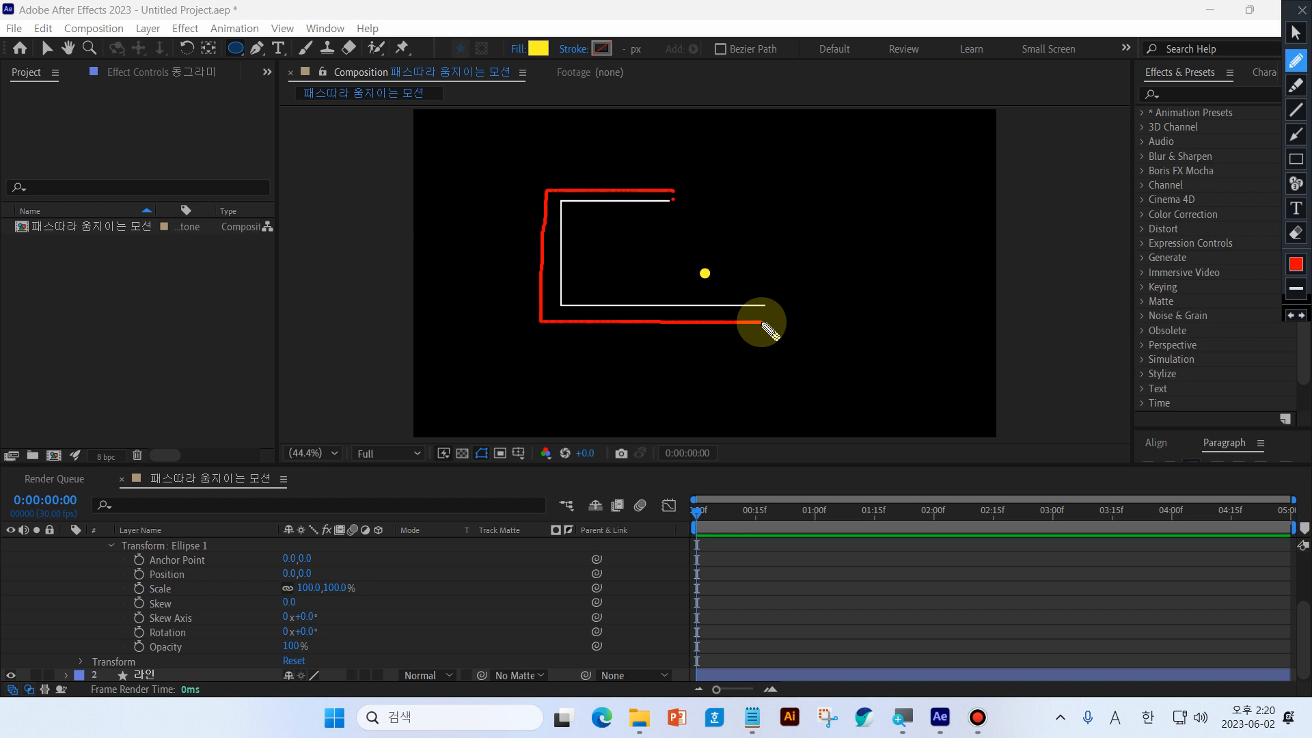
pyautogui.moveTo(695, 222)
pyautogui.mouseDown()
pyautogui.moveTo(756, 175)
pyautogui.moveTo(832, 184)
pyautogui.moveTo(863, 151)
pyautogui.mouseUp()
pyautogui.moveTo(847, 209)
pyautogui.mouseDown()
pyautogui.moveTo(815, 250)
pyautogui.moveTo(865, 308)
pyautogui.moveTo(905, 248)
pyautogui.moveTo(841, 218)
pyautogui.mouseUp()
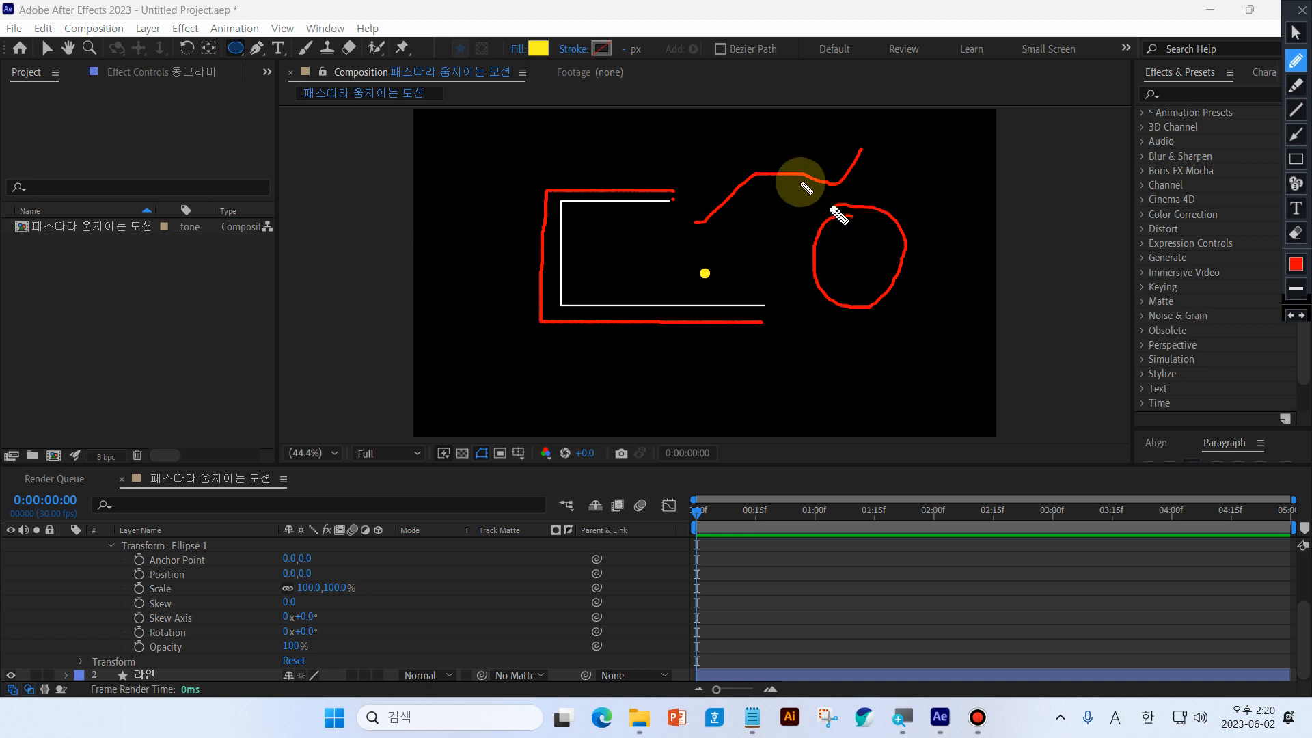
pyautogui.moveTo(729, 124)
pyautogui.mouseDown()
pyautogui.moveTo(817, 146)
pyautogui.moveTo(908, 112)
pyautogui.moveTo(942, 135)
pyautogui.moveTo(946, 117)
pyautogui.moveTo(1016, 109)
pyautogui.moveTo(547, 195)
pyautogui.mouseUp()
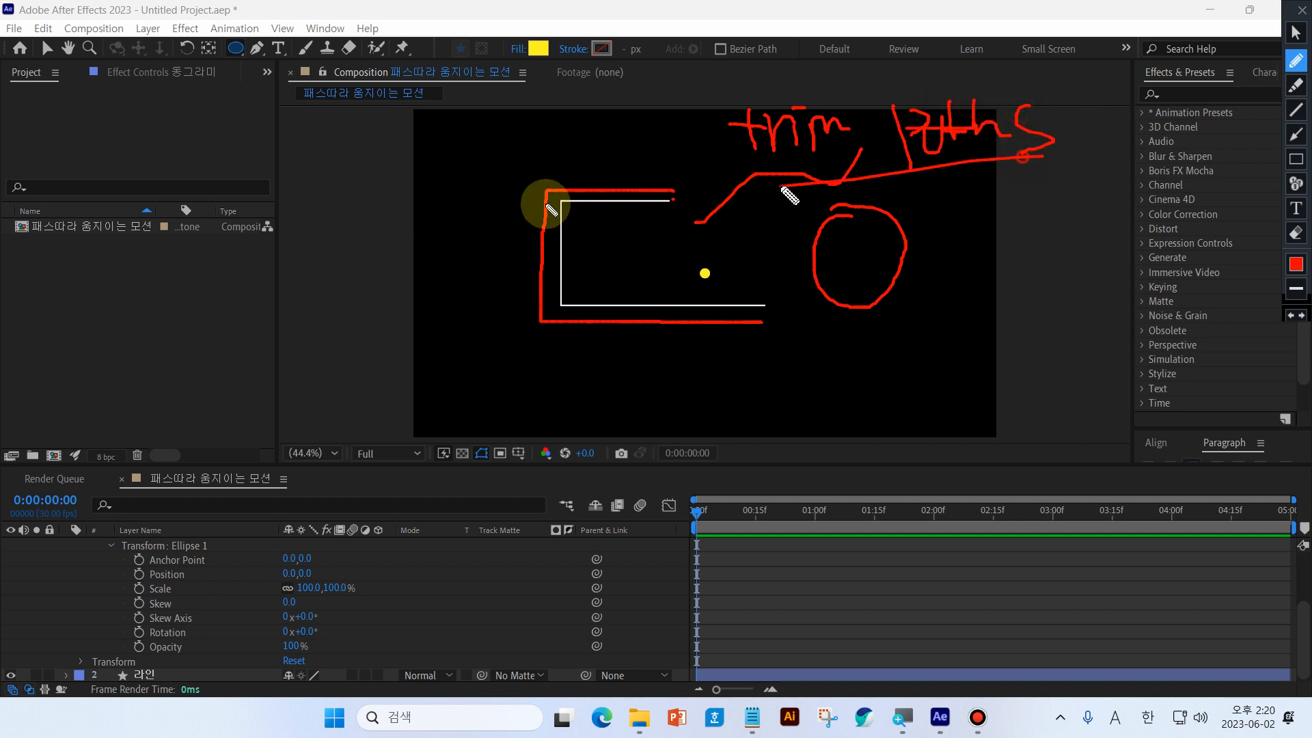
pyautogui.click(1296, 233)
pyautogui.click(1296, 33)
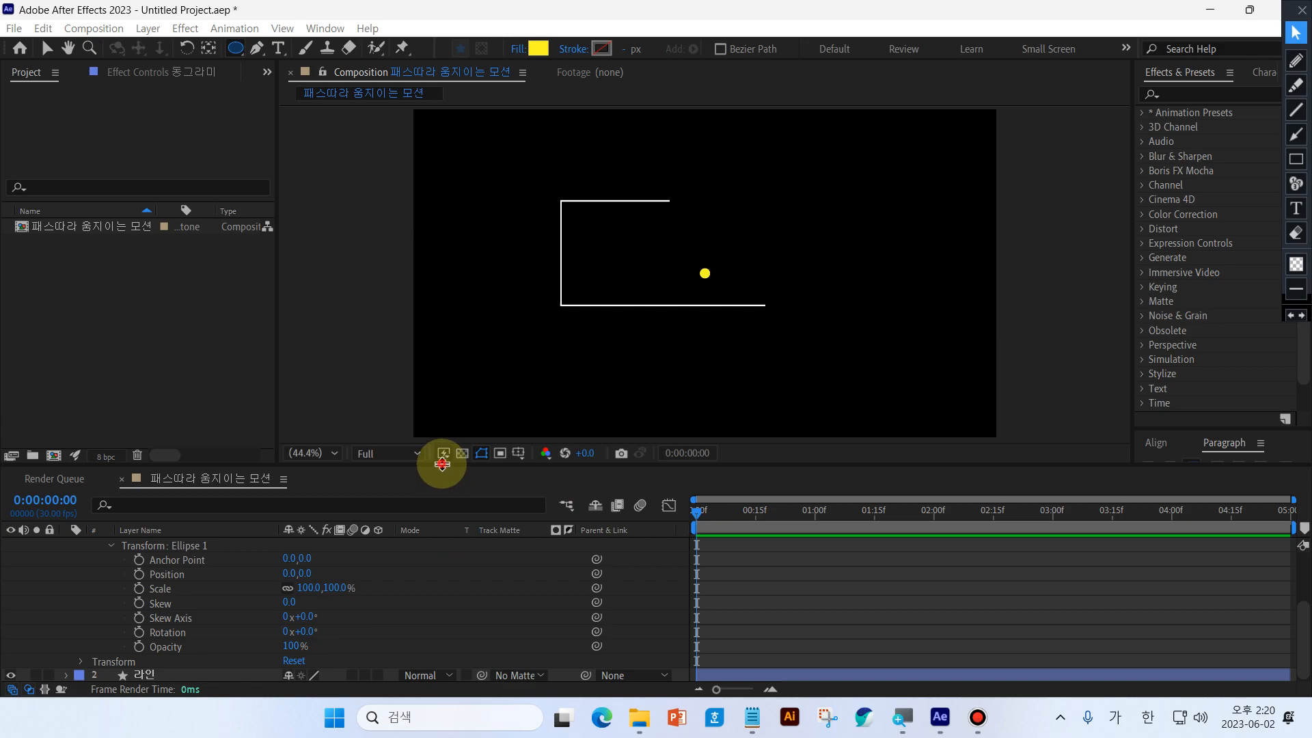
# Enlarge the timeline area and collapse the 동그라미 layer's properties
pyautogui.moveTo(441, 465); pyautogui.dragTo(430, 389)
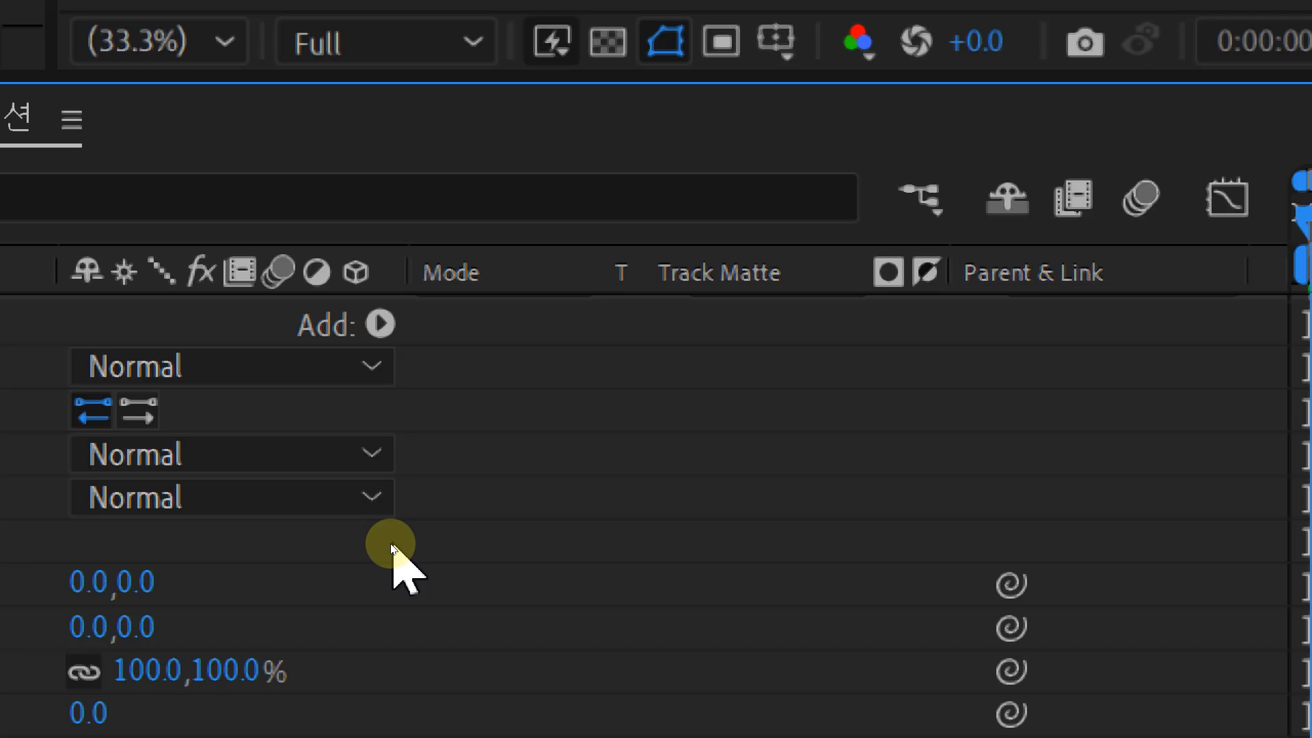
pyautogui.scroll(1, 62, 588)
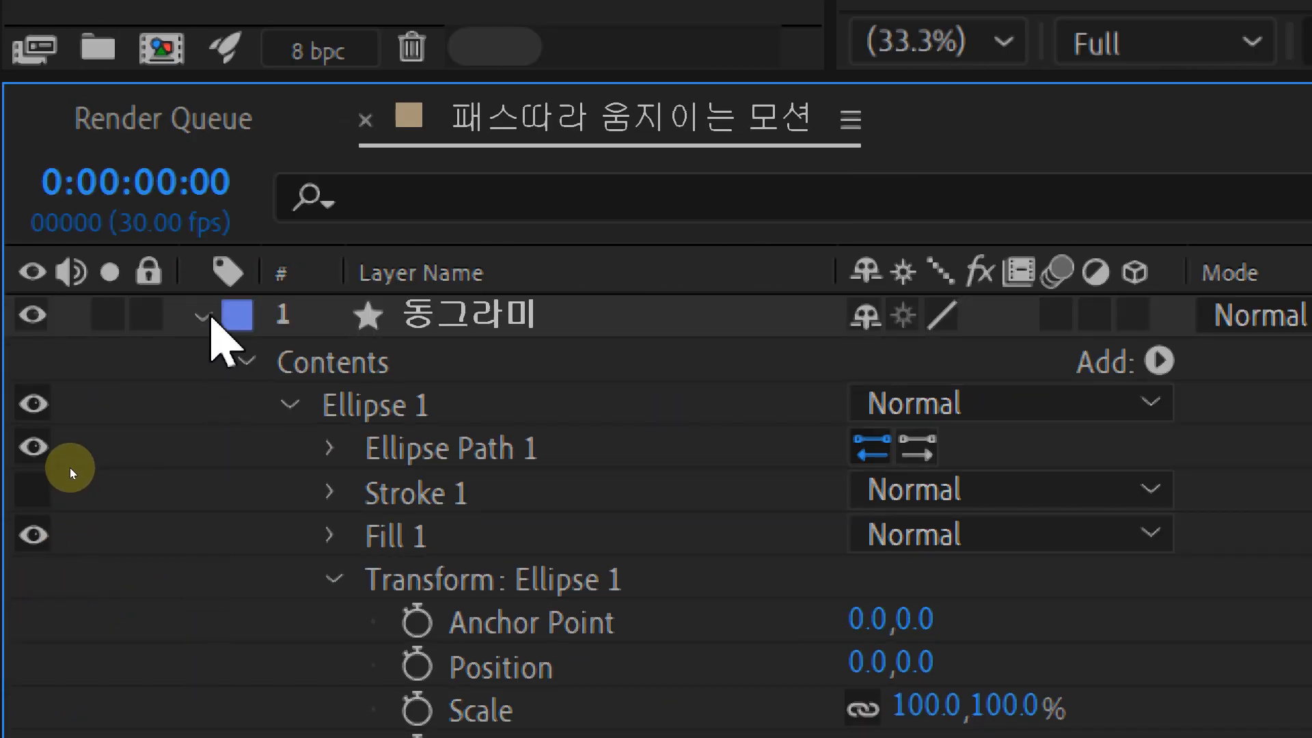
pyautogui.click(203, 315)
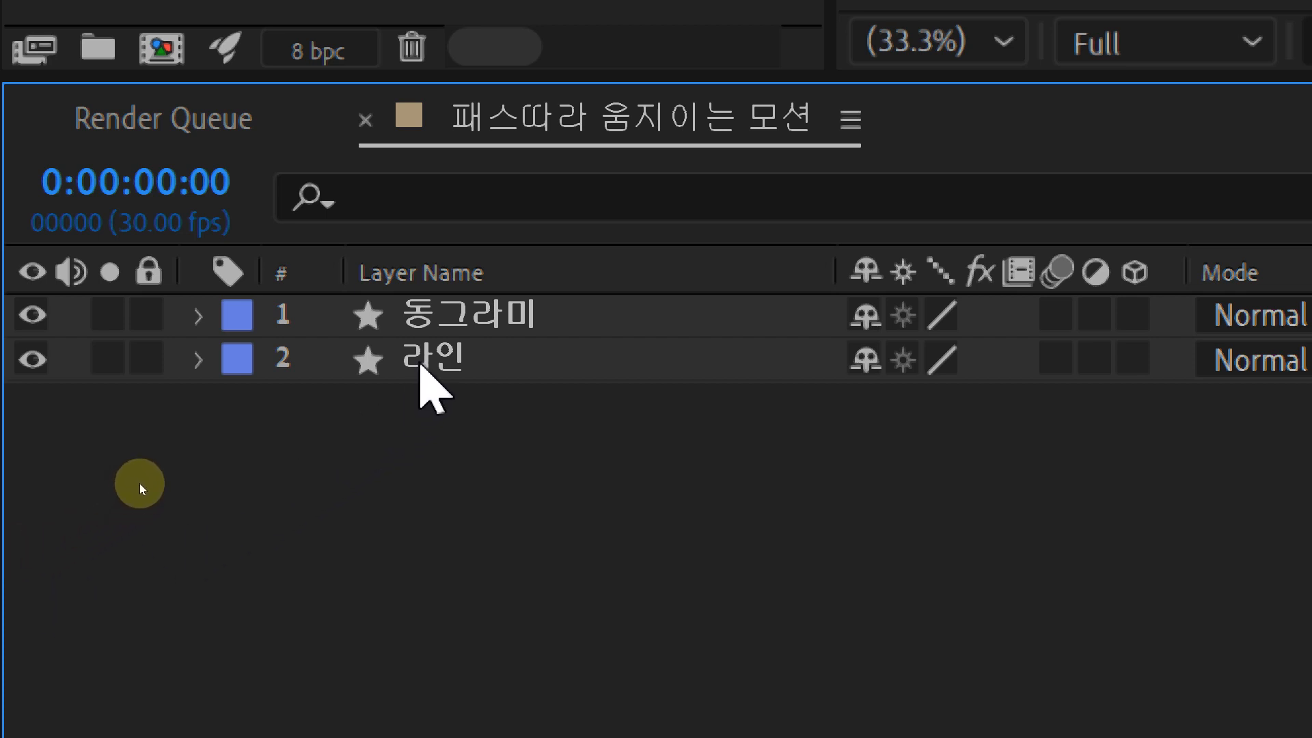
# Add Trim Paths to the contents of the 라인 layer
pyautogui.click(418, 362)
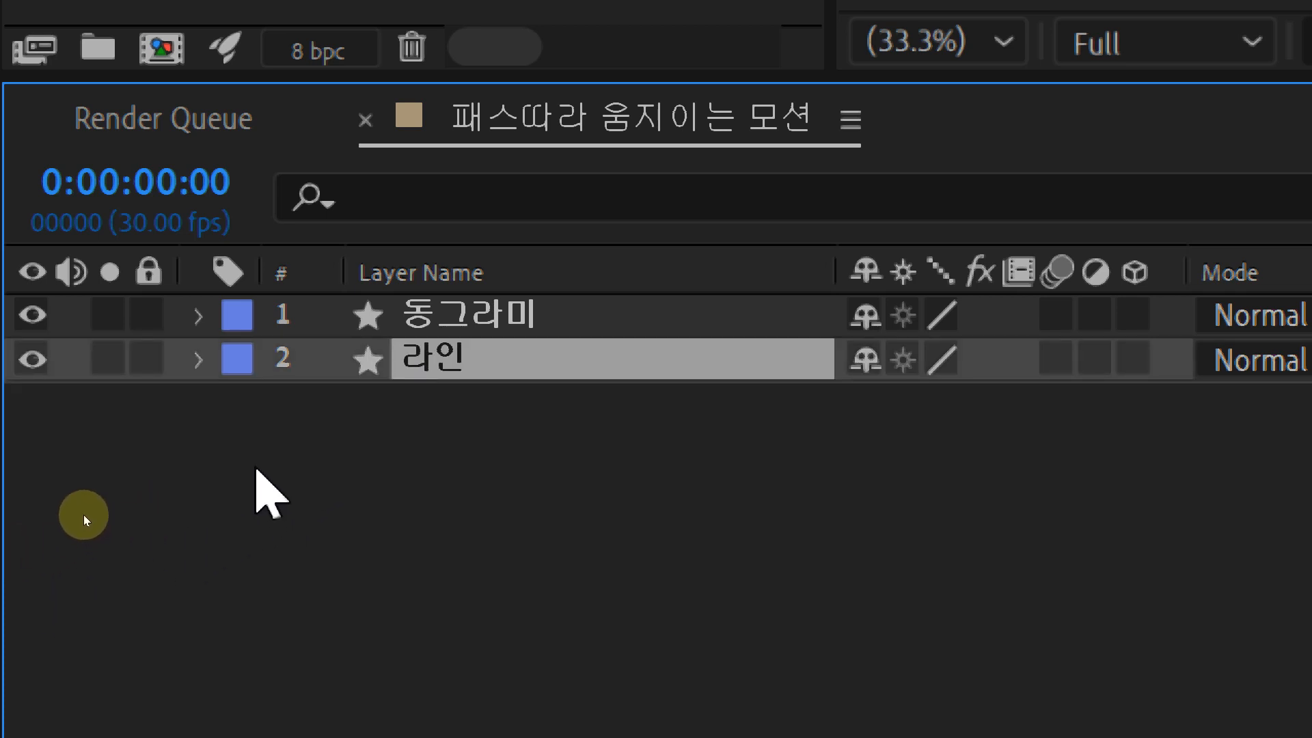
pyautogui.click(198, 359)
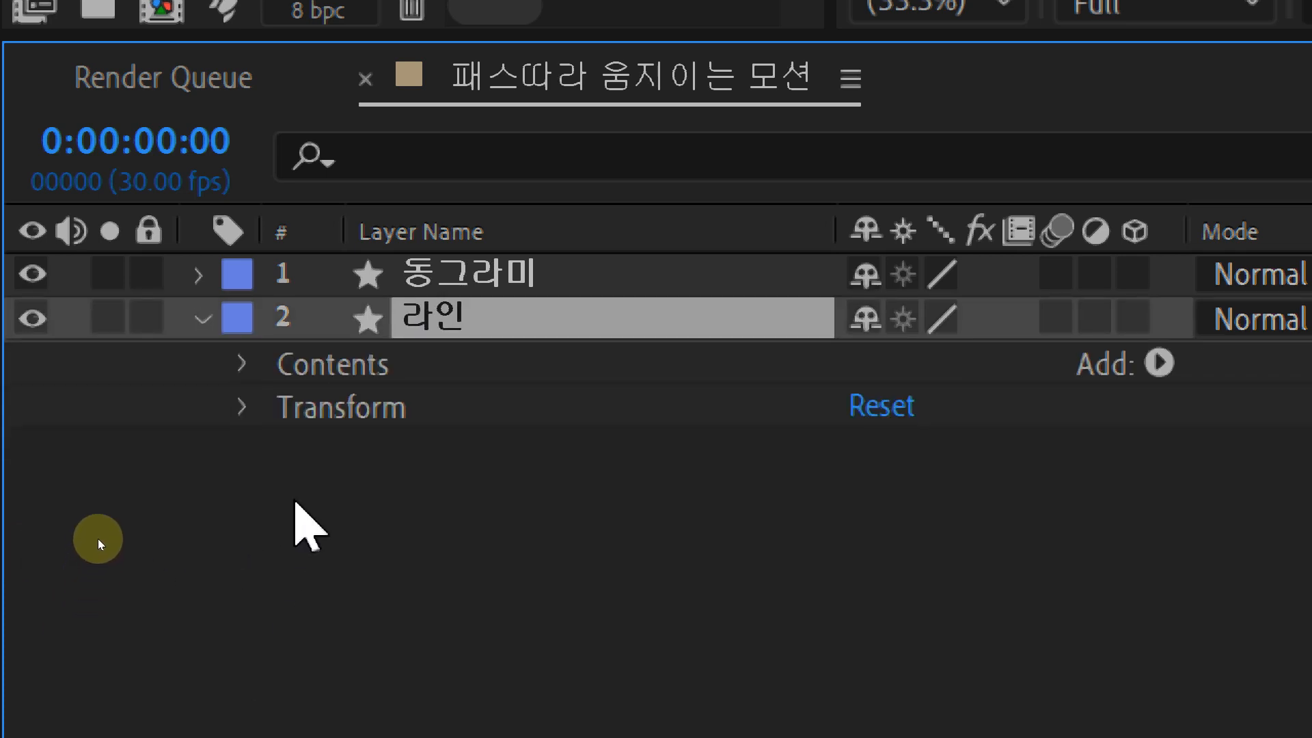
pyautogui.click(322, 417)
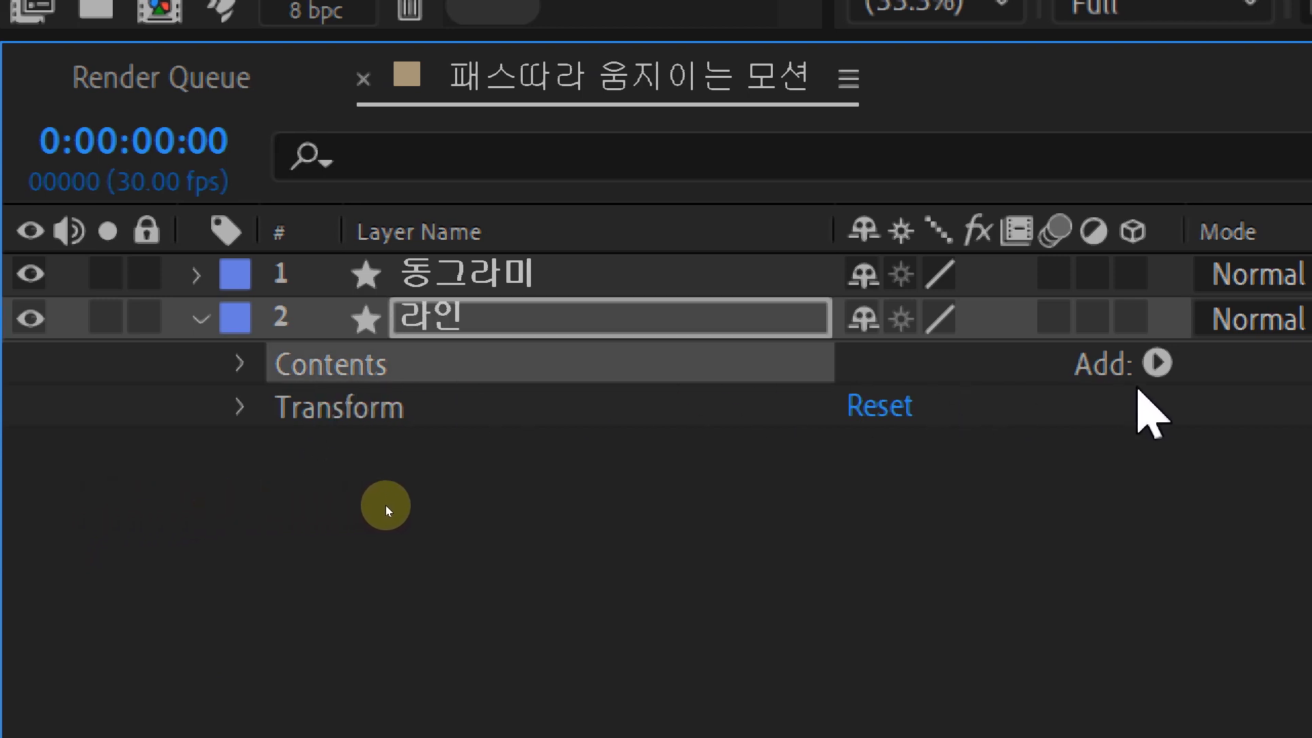
pyautogui.click(1160, 363)
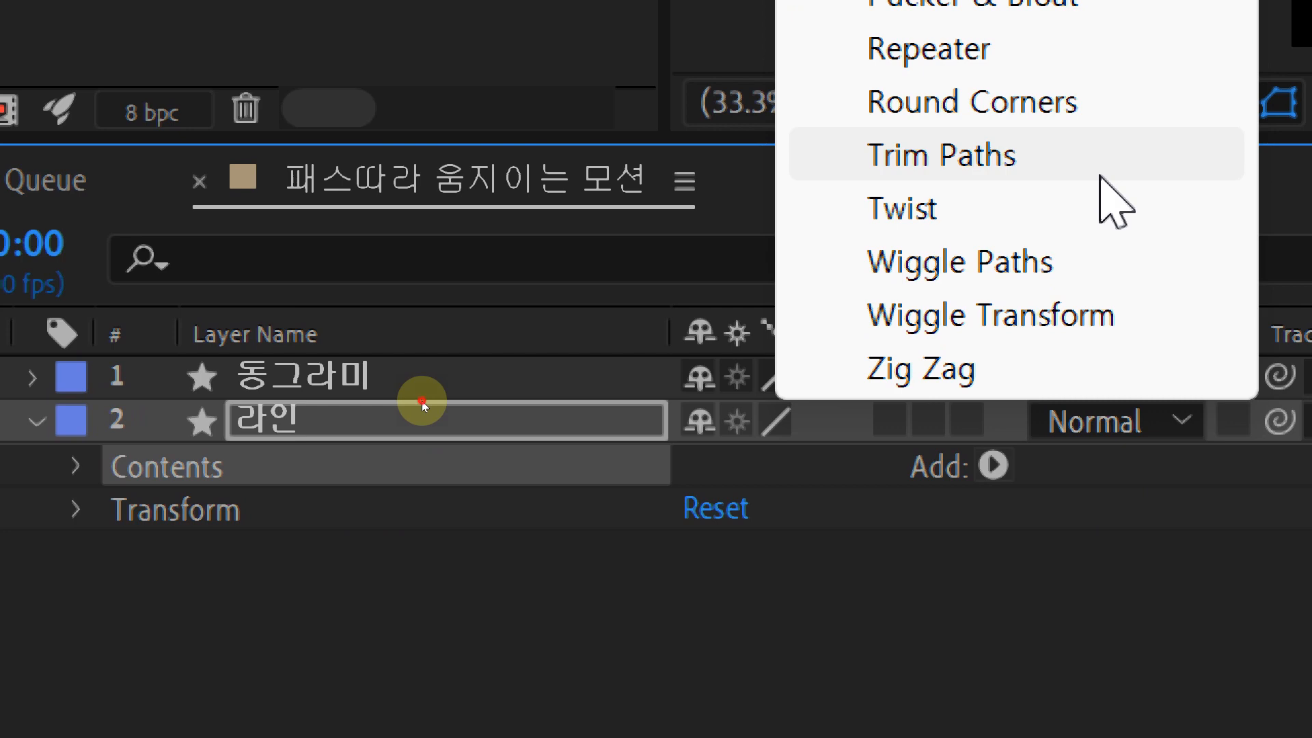
pyautogui.click(1101, 178)
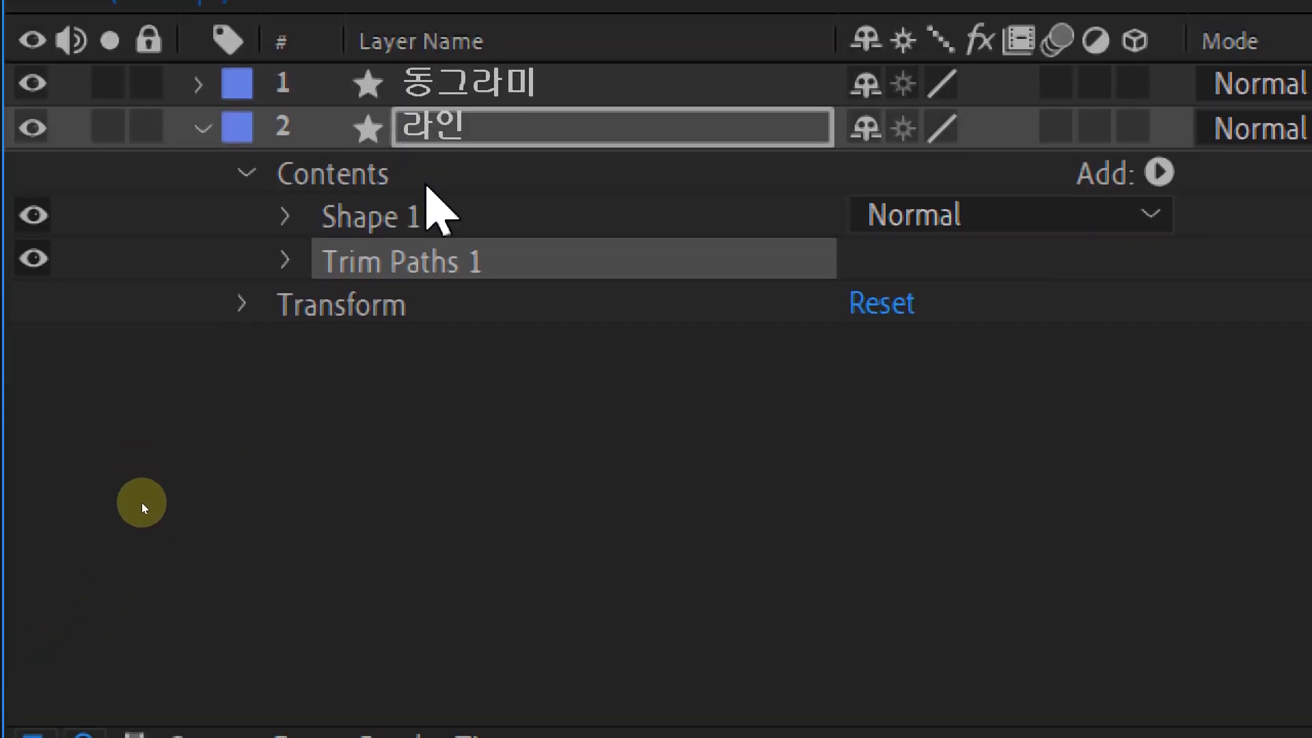
# Expand Trim Paths 1 in the 라인 layer and select its End property
pyautogui.click(388, 230)
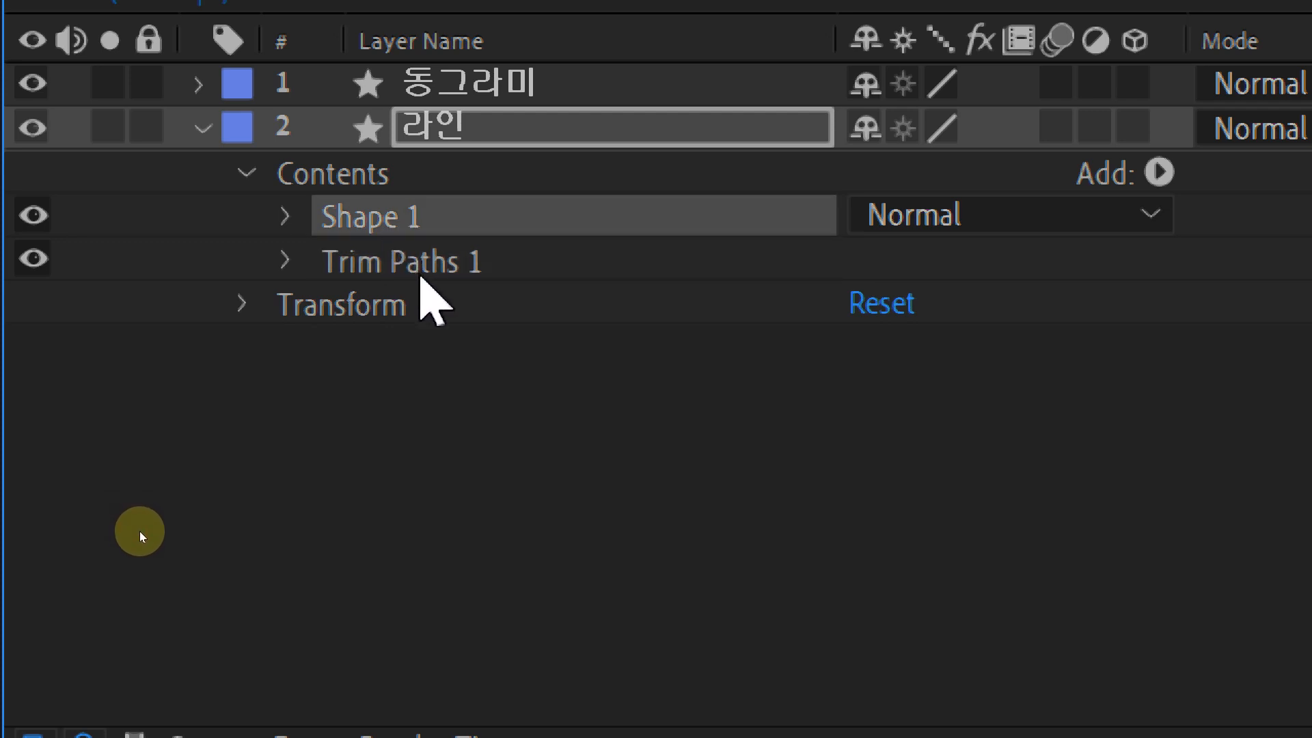
pyautogui.click(420, 272)
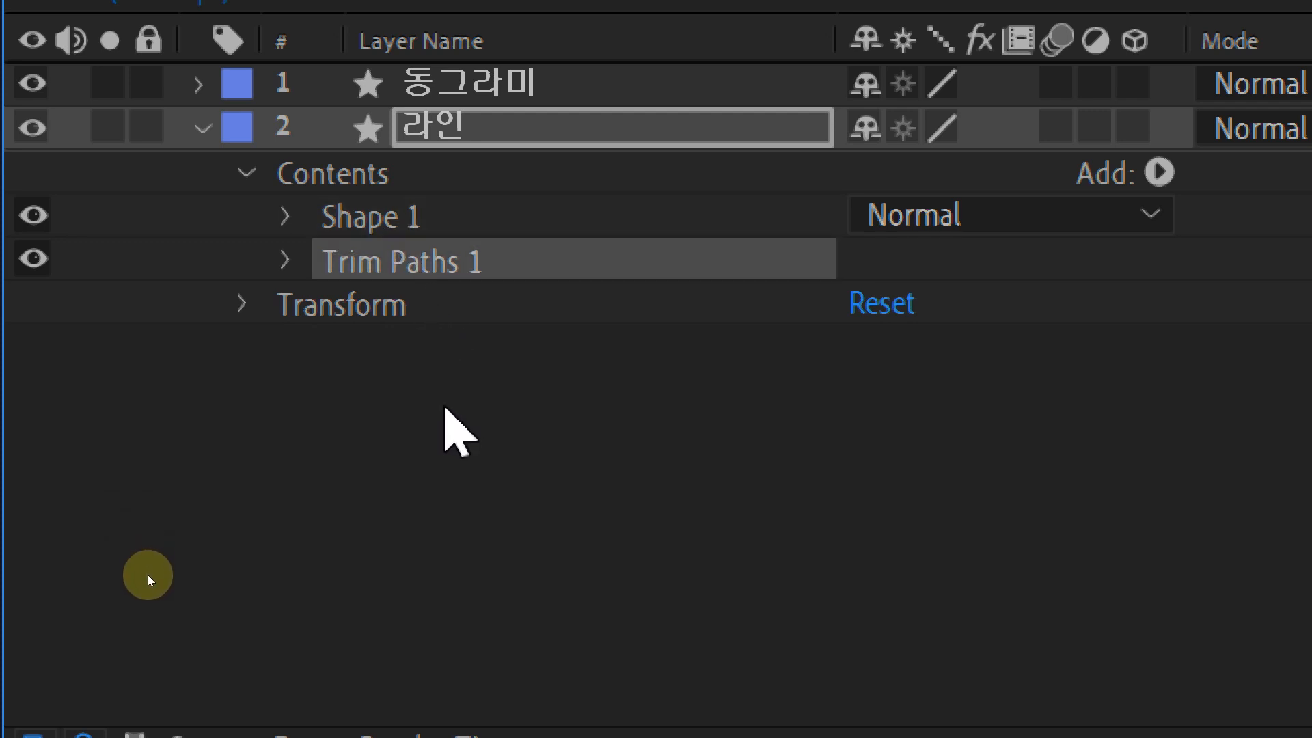
pyautogui.click(282, 261)
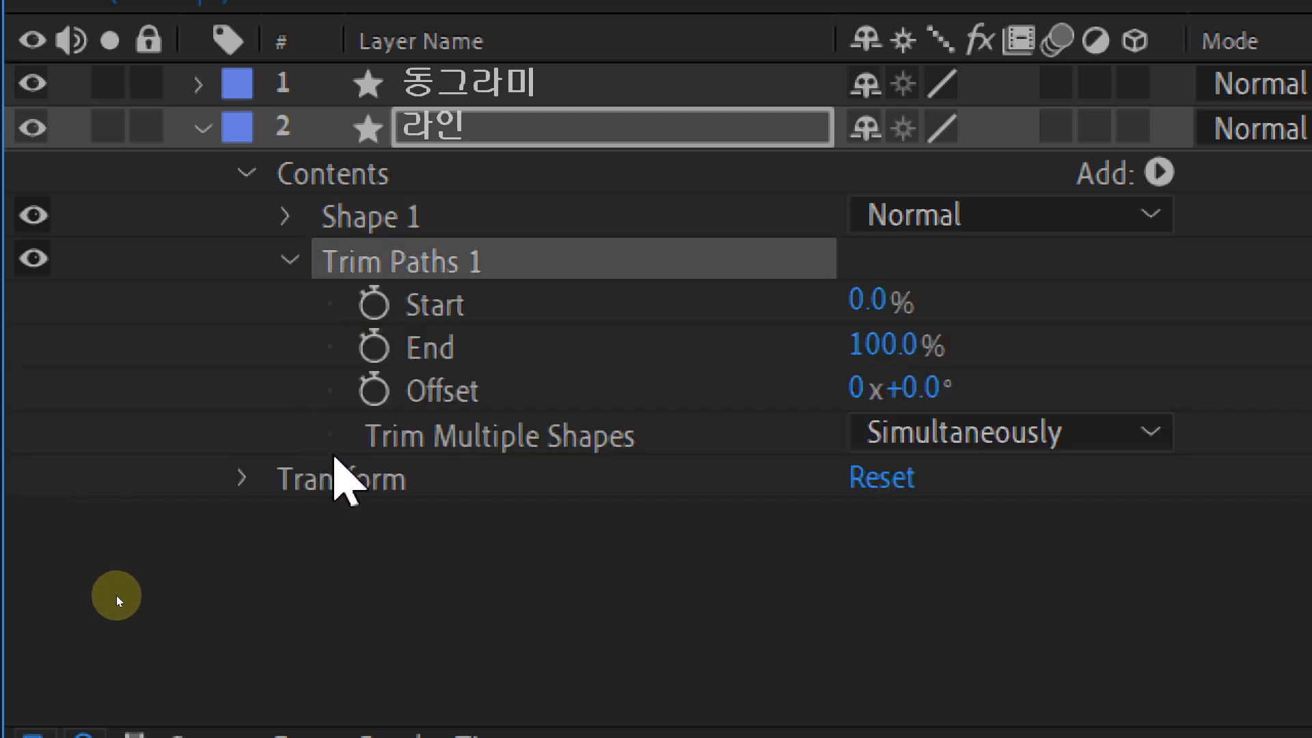
pyautogui.click(424, 363)
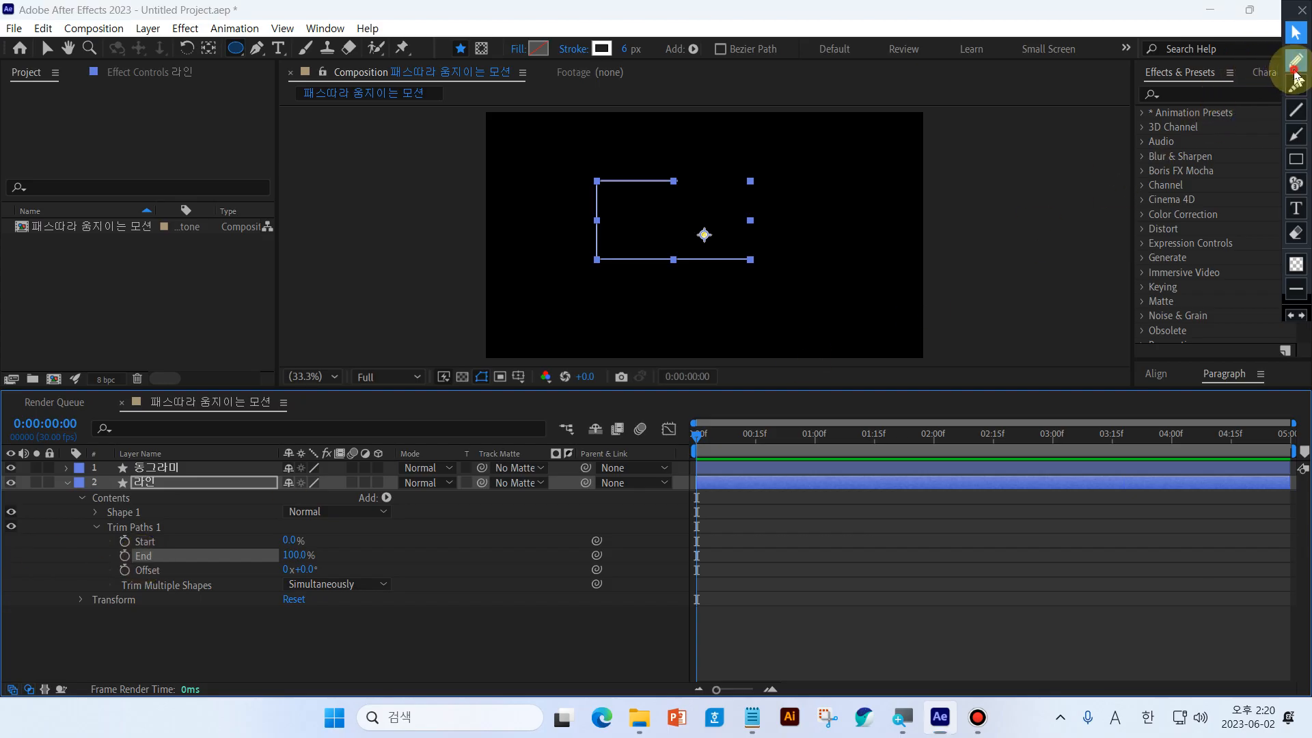
# Trace around the C-shaped line with the red screen pen and return to the normal pointer
pyautogui.click(1295, 64)
pyautogui.moveTo(684, 169)
pyautogui.mouseDown()
pyautogui.moveTo(579, 170)
pyautogui.moveTo(582, 284)
pyautogui.moveTo(753, 281)
pyautogui.mouseUp()
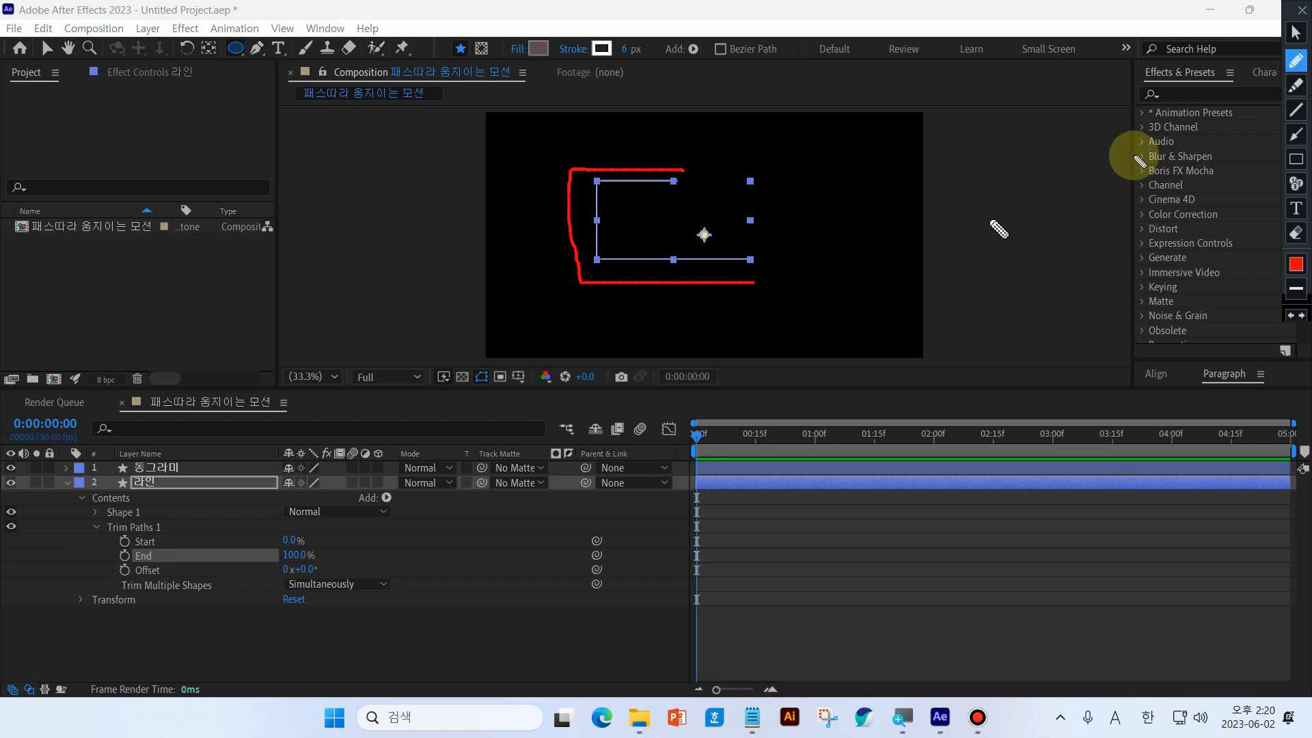
pyautogui.click(1295, 32)
# Set the End of Trim Paths 1 in the 라인 layer to 0%
pyautogui.click(240, 627)
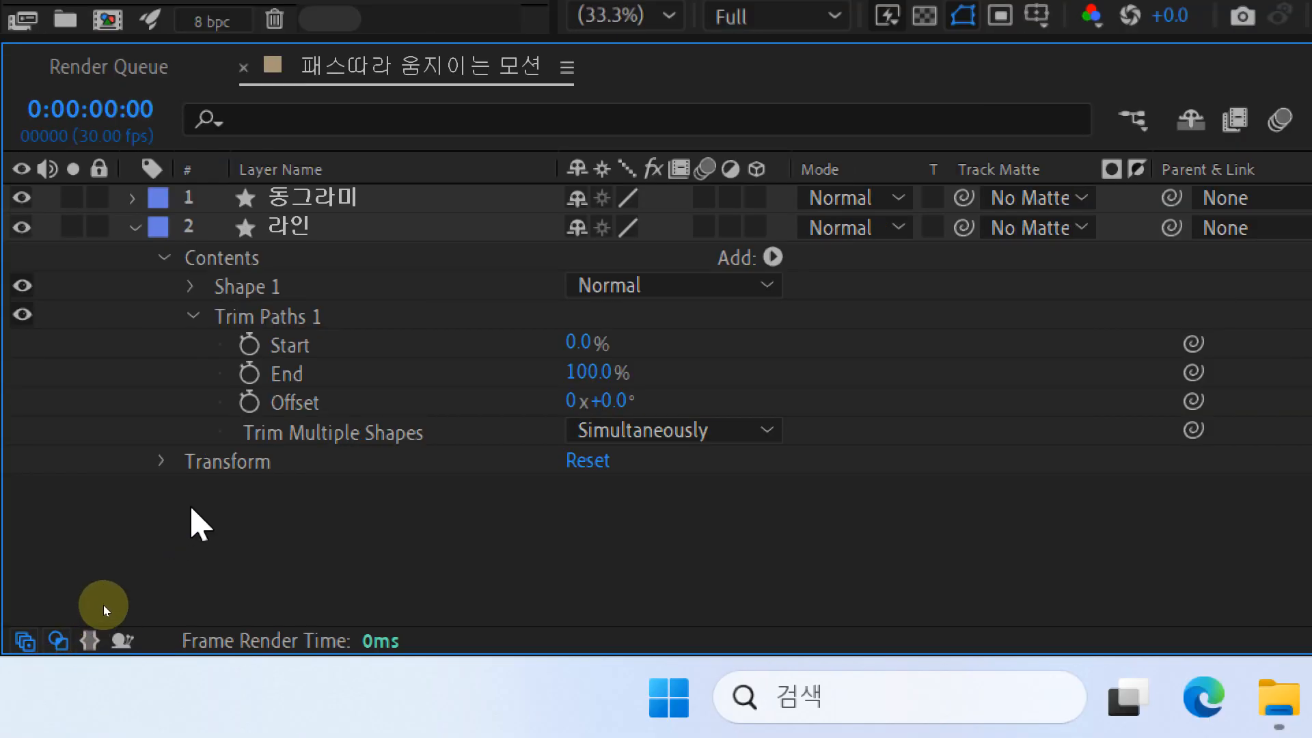
pyautogui.click(280, 376)
pyautogui.click(568, 377)
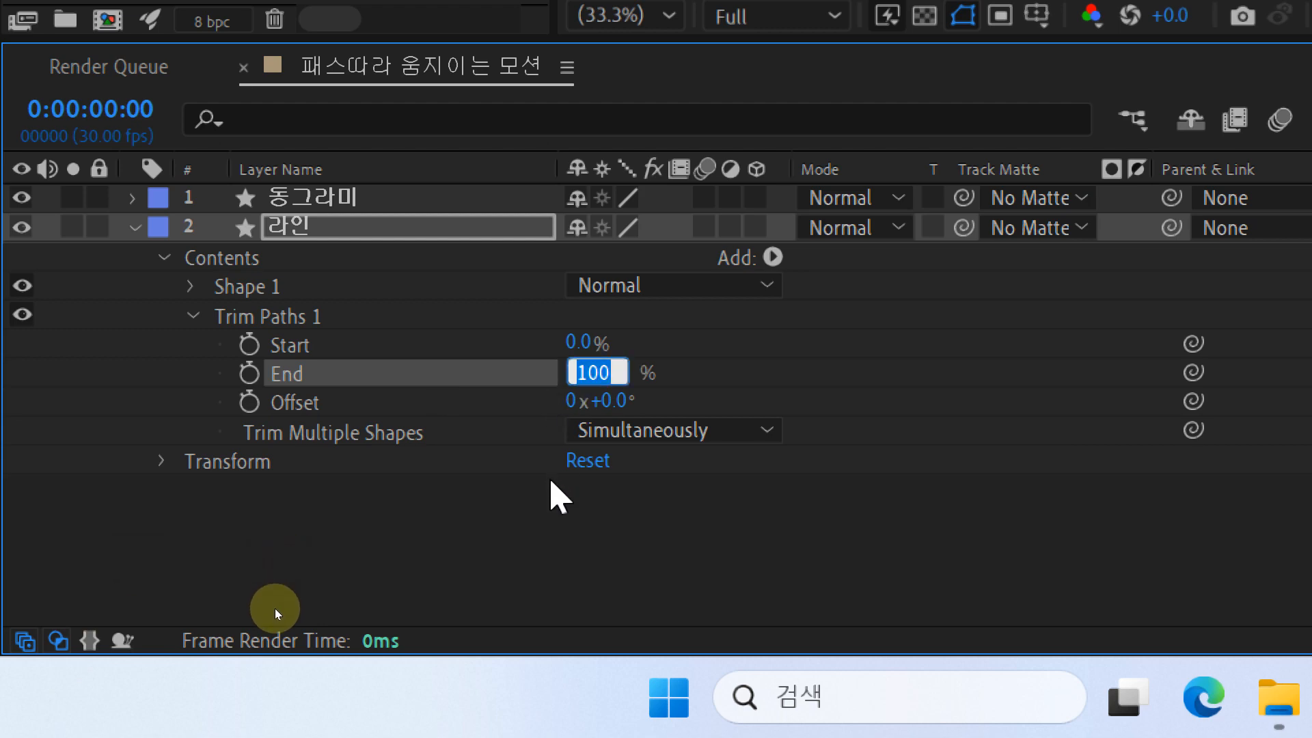
pyautogui.write('0')
pyautogui.click(550, 533)
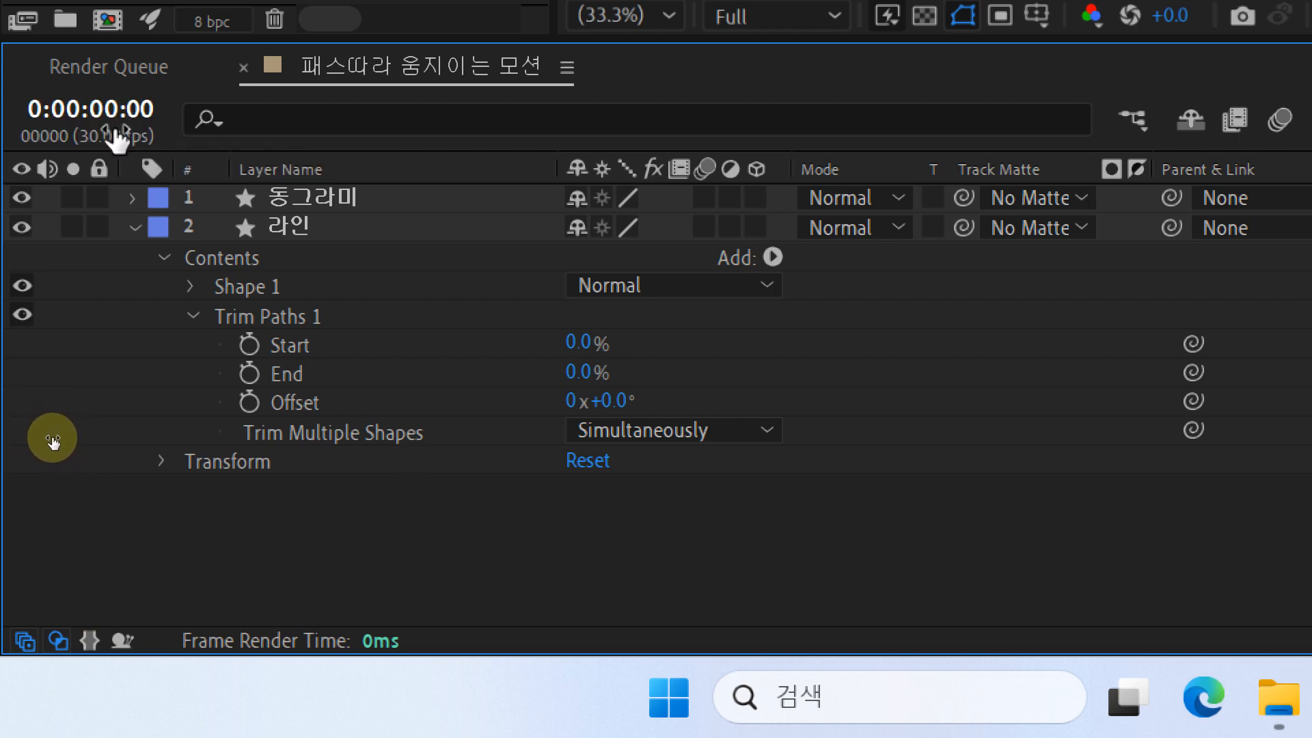
# Keyframe the Start of Trim Paths 1 at 0% at 0:00:00:00 and at 100% at 0:00:02:00
pyautogui.click(288, 352)
pyautogui.click(249, 343)
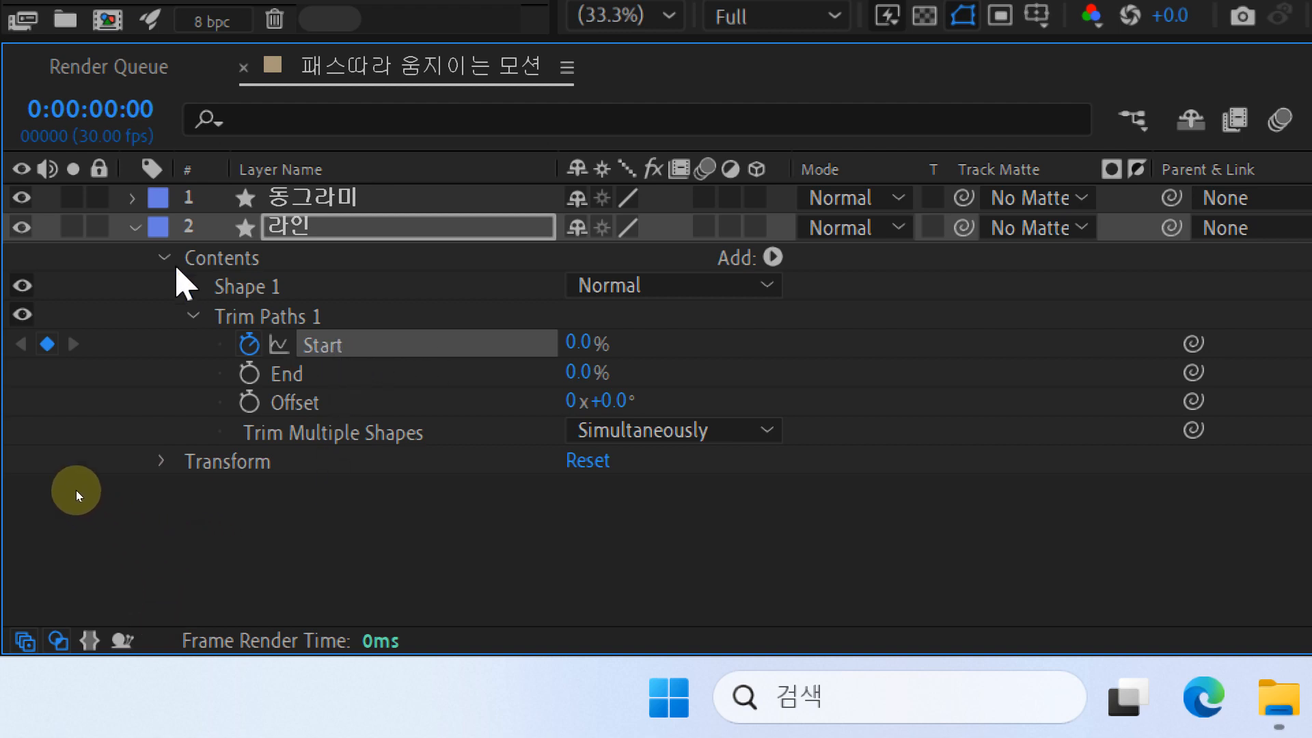
pyautogui.click(84, 112)
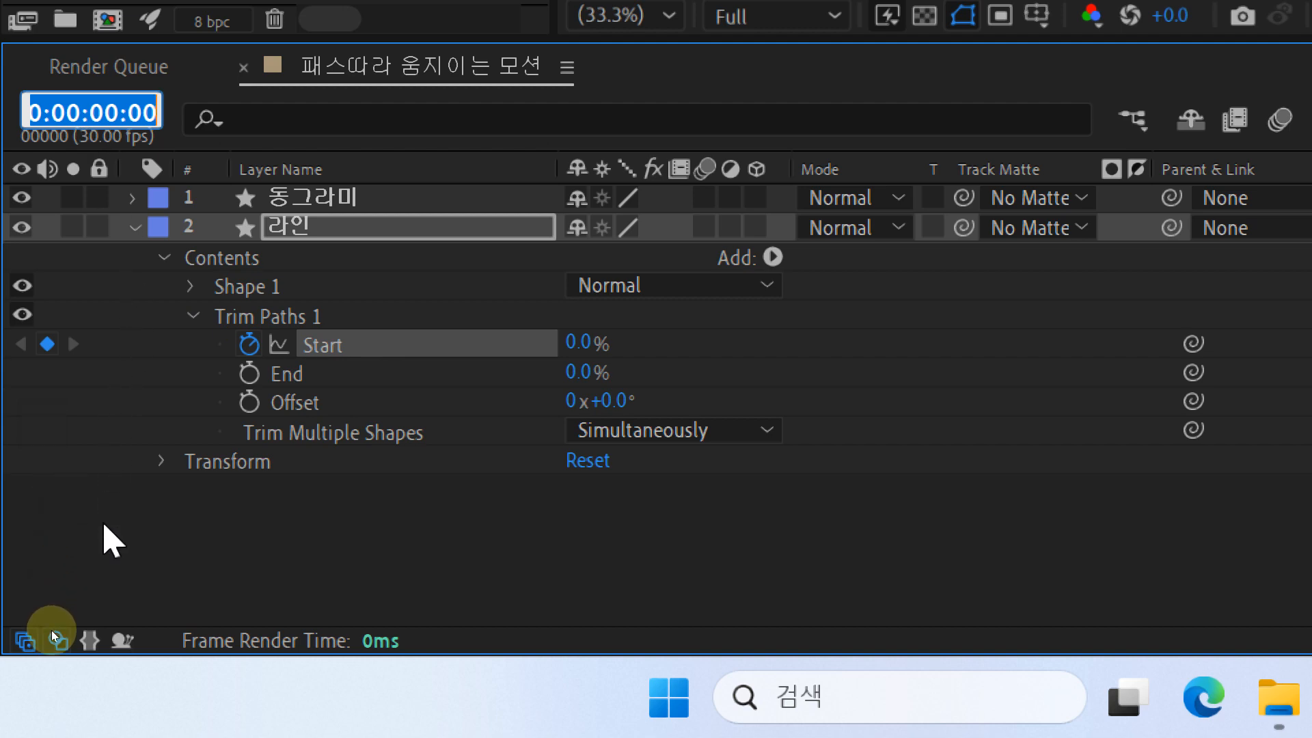
pyautogui.write('2')
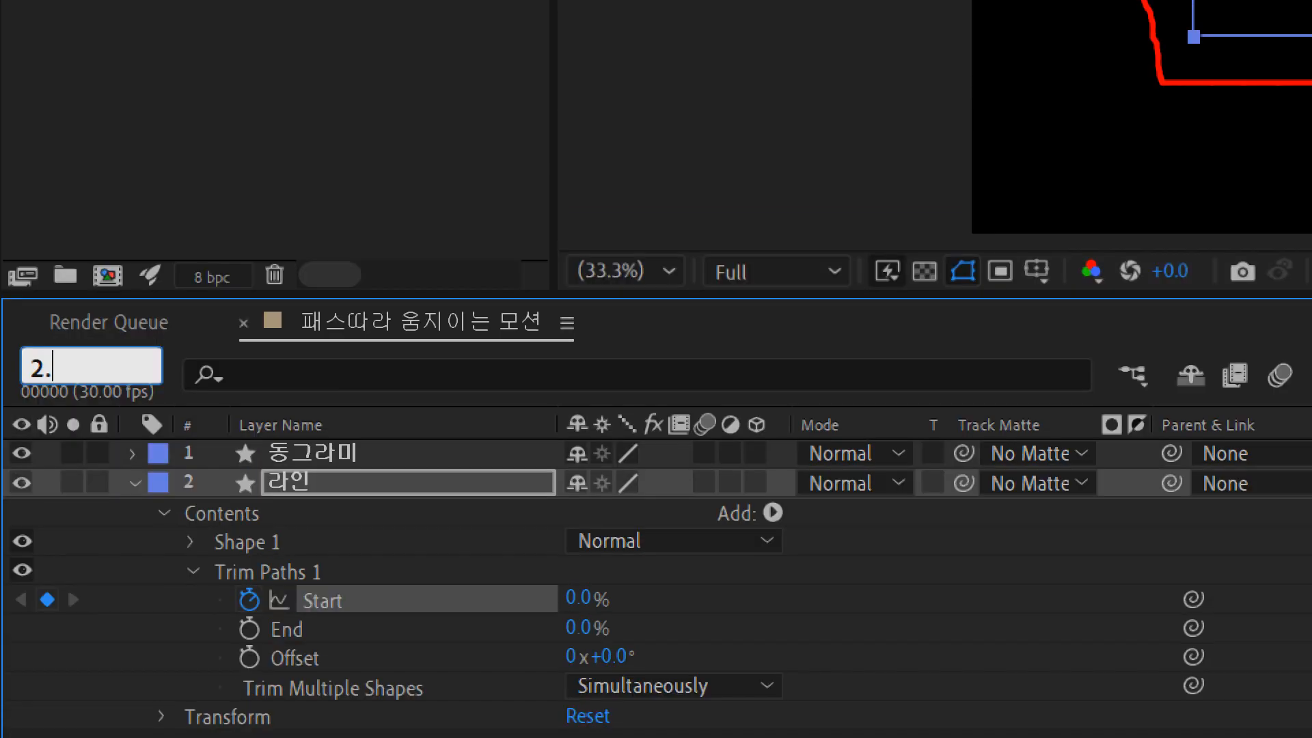
pyautogui.write('.')
pyautogui.press('Return')
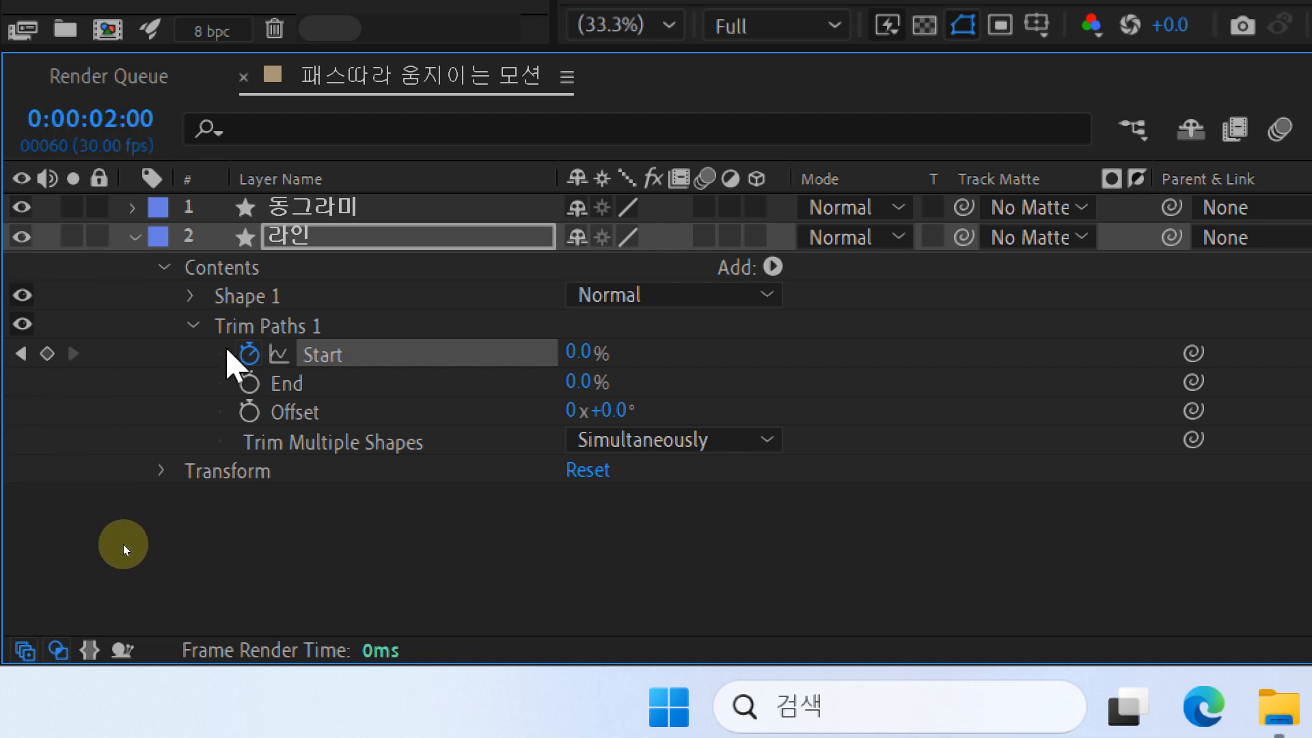
pyautogui.moveTo(576, 350); pyautogui.dragTo(932, 372)
pyautogui.click(806, 526)
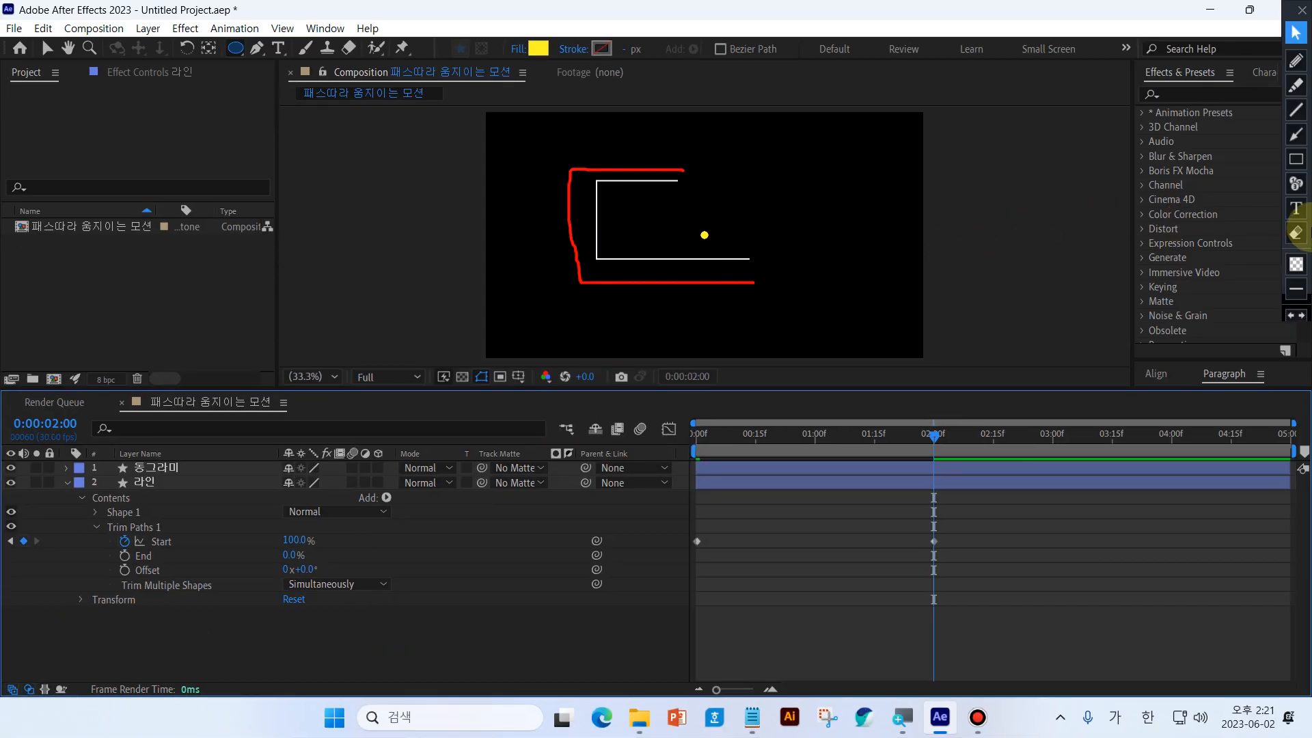
# Clear the red pen tracing and preview the line animation with the work area shortened to end at about 03:15
pyautogui.doubleClick(1295, 233)
pyautogui.click(1296, 35)
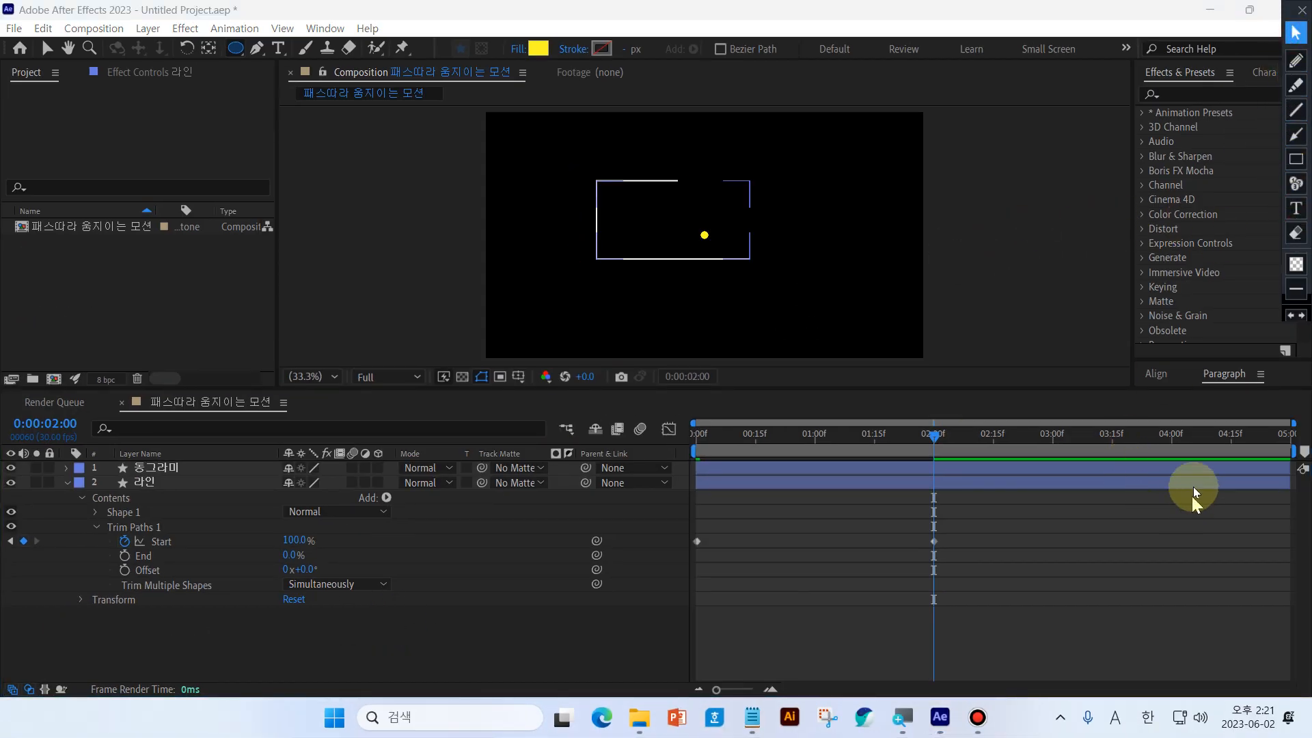
pyautogui.moveTo(1293, 451); pyautogui.dragTo(1110, 452)
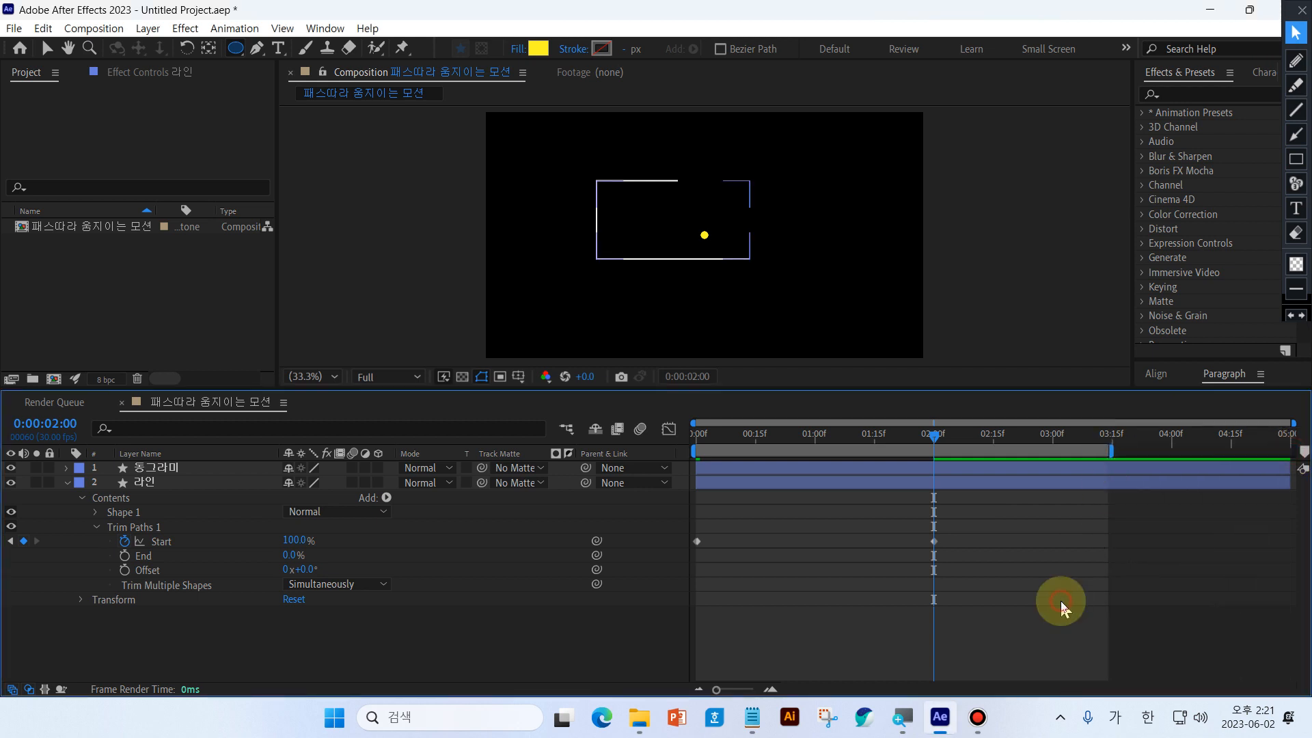
pyautogui.press('space')
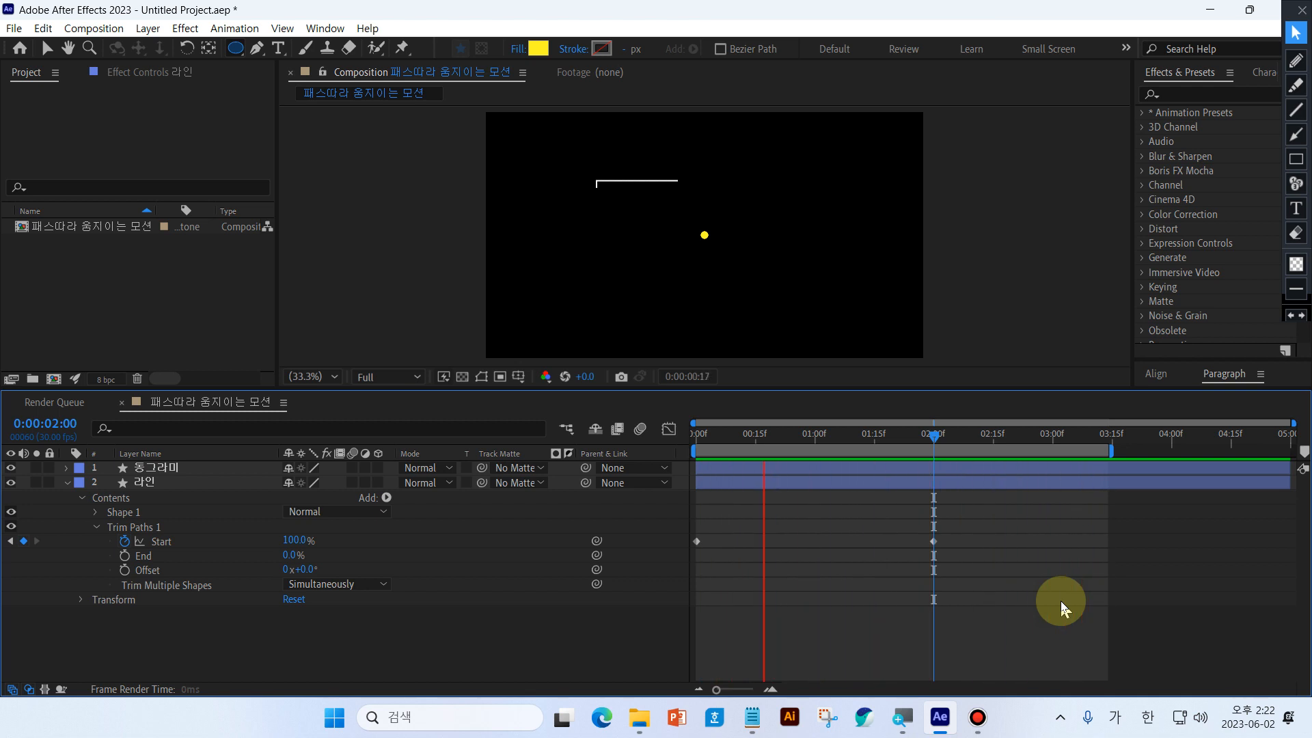
# Scrub through the line animation to 0:00:01:16 and examine the line and yellow circle up close in the composition
pyautogui.moveTo(727, 432); pyautogui.dragTo(879, 502)
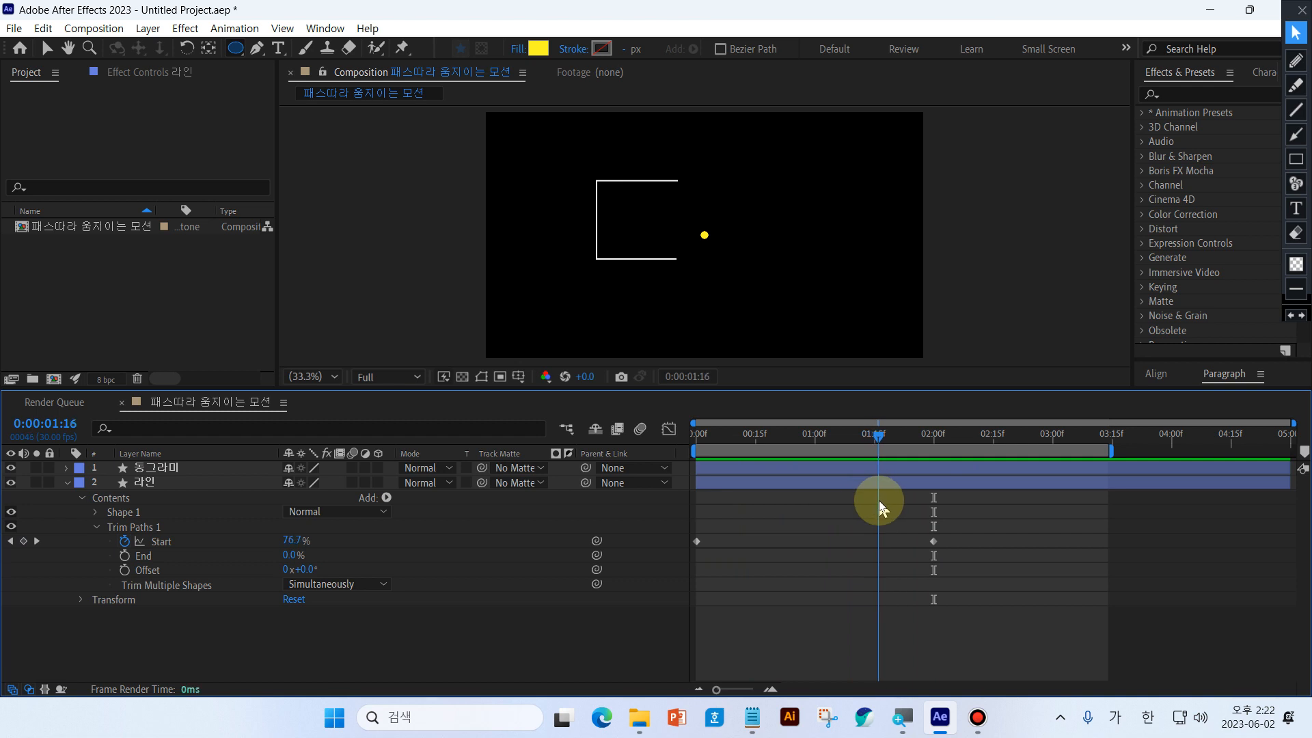
pyautogui.click(822, 627)
pyautogui.scroll(4, 682, 286)
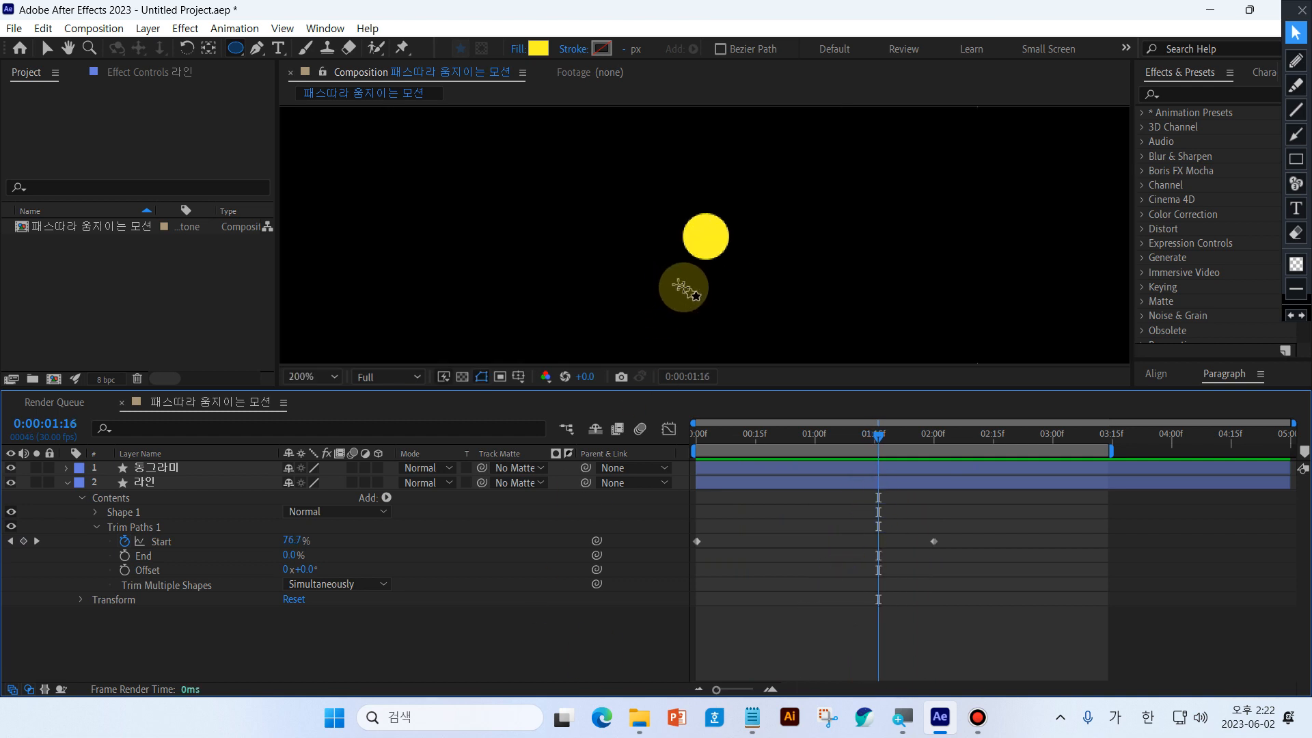
pyautogui.scroll(-3, 689, 285)
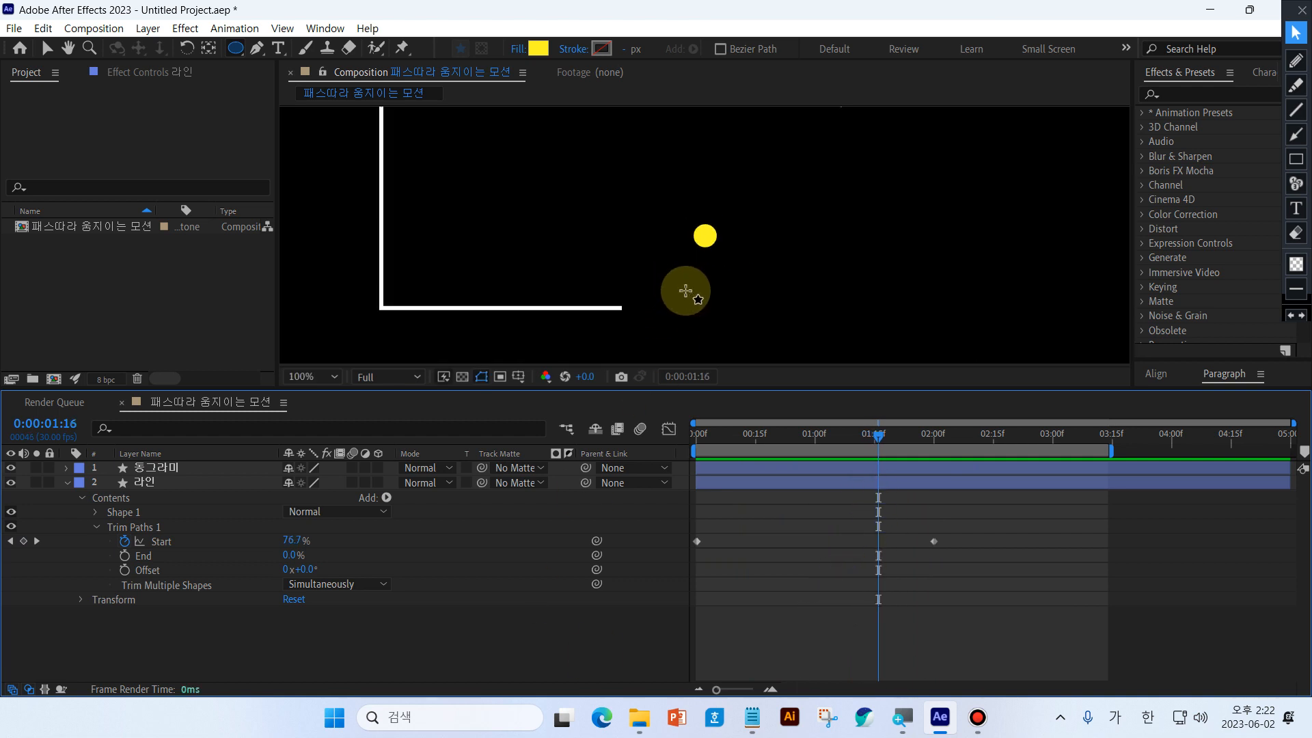
# Trace along the C-shaped line with the screen pen, erase the marking and return to the normal pointer
pyautogui.click(1296, 61)
pyautogui.moveTo(666, 153)
pyautogui.mouseDown()
pyautogui.moveTo(552, 149)
pyautogui.moveTo(538, 180)
pyautogui.moveTo(539, 265)
pyautogui.moveTo(649, 280)
pyautogui.mouseUp()
pyautogui.click(1296, 233)
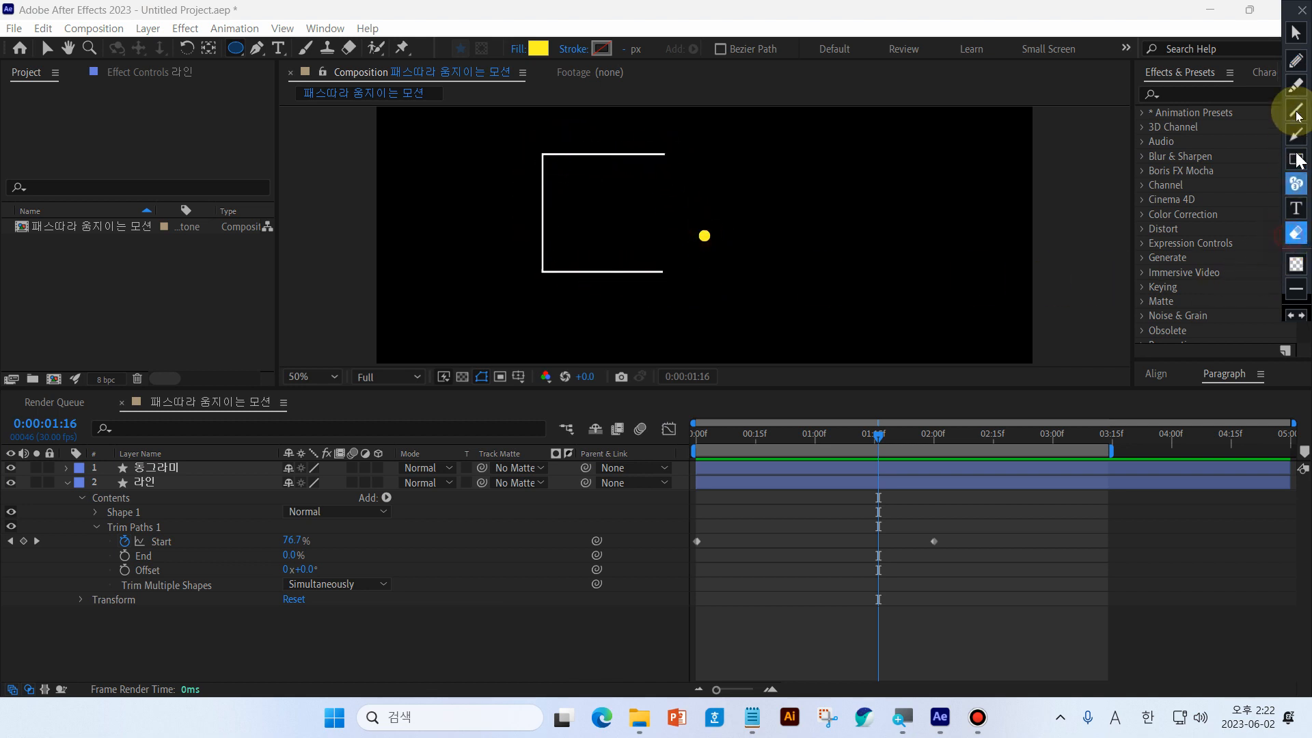
pyautogui.click(1297, 32)
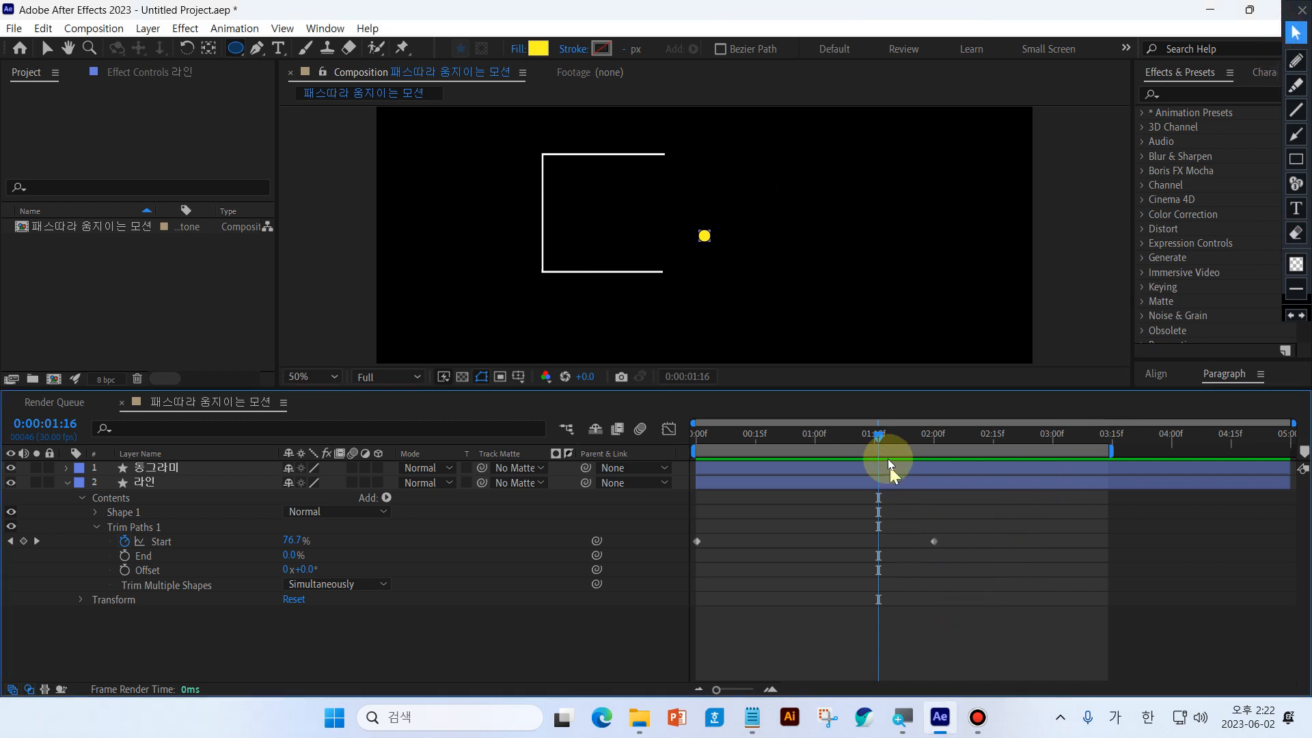
# Return the current time to 0:00:00:00 and reveal the Position property of the 동그라미 layer
pyautogui.click(876, 432)
pyautogui.moveTo(875, 434); pyautogui.dragTo(676, 452)
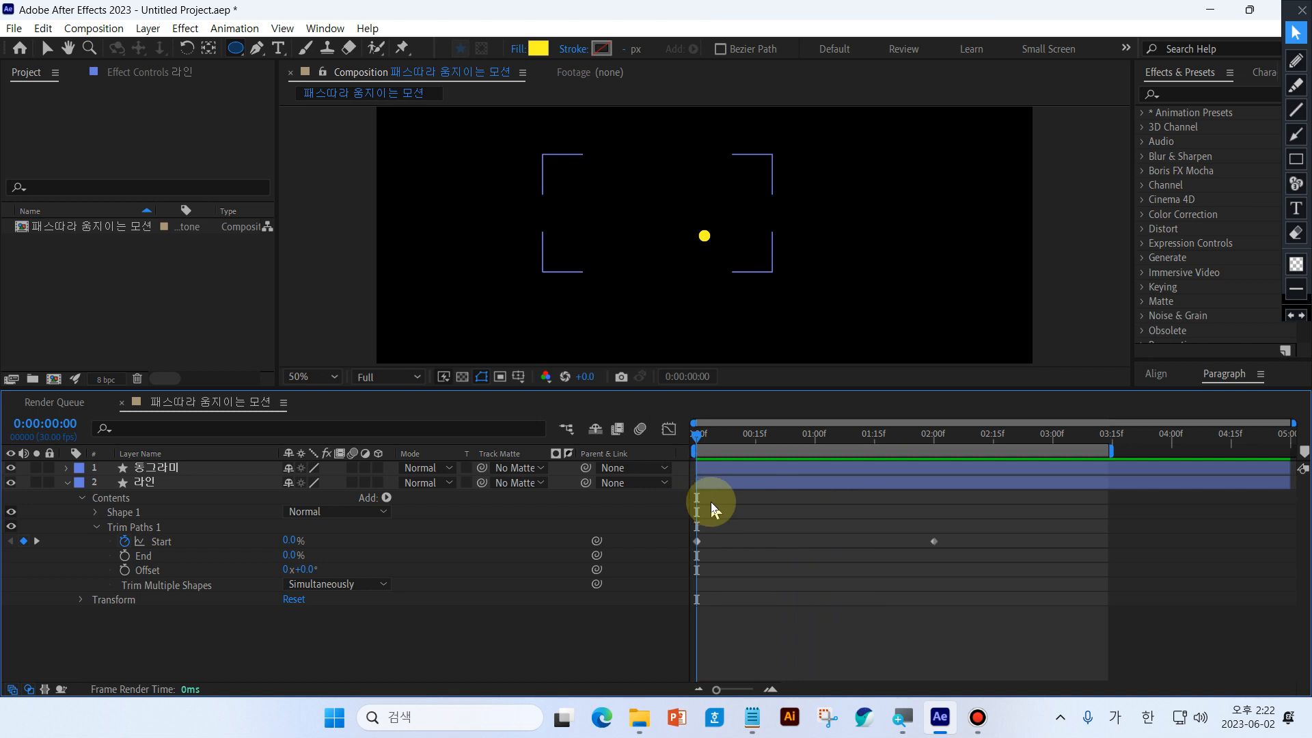
pyautogui.click(178, 469)
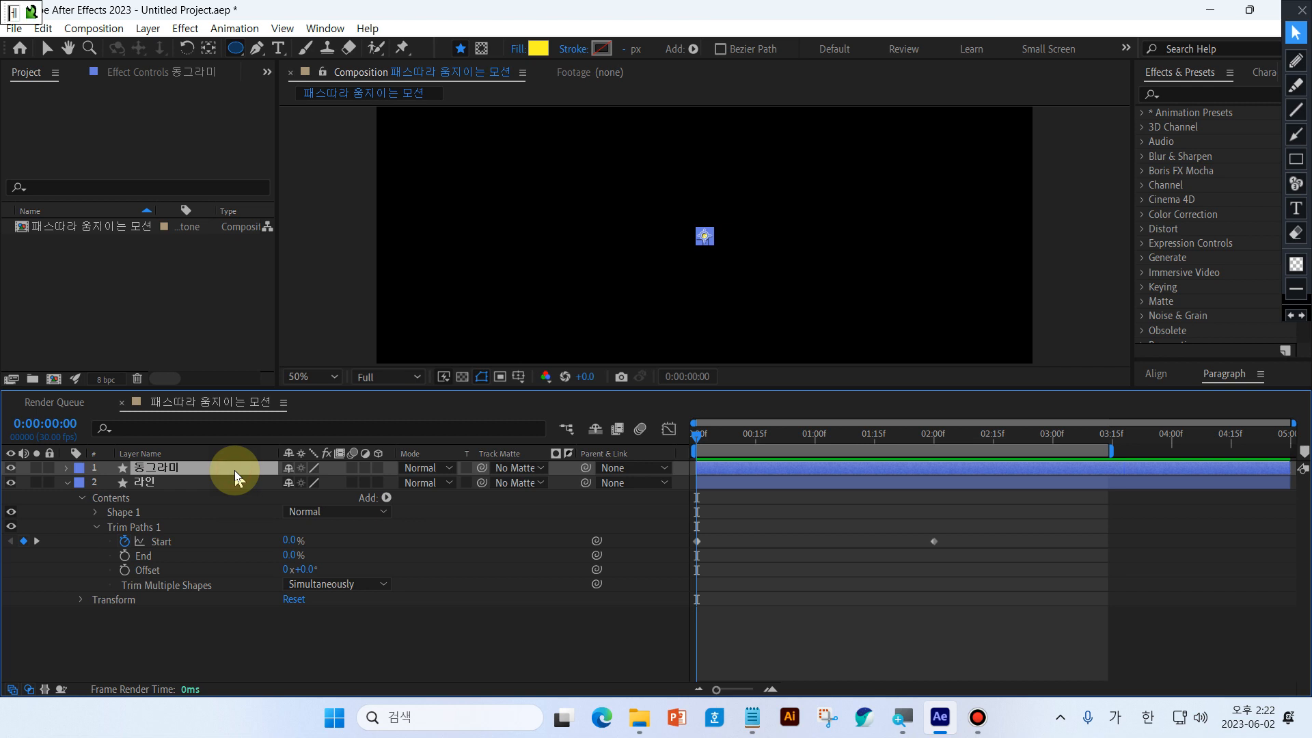
pyautogui.press('p')
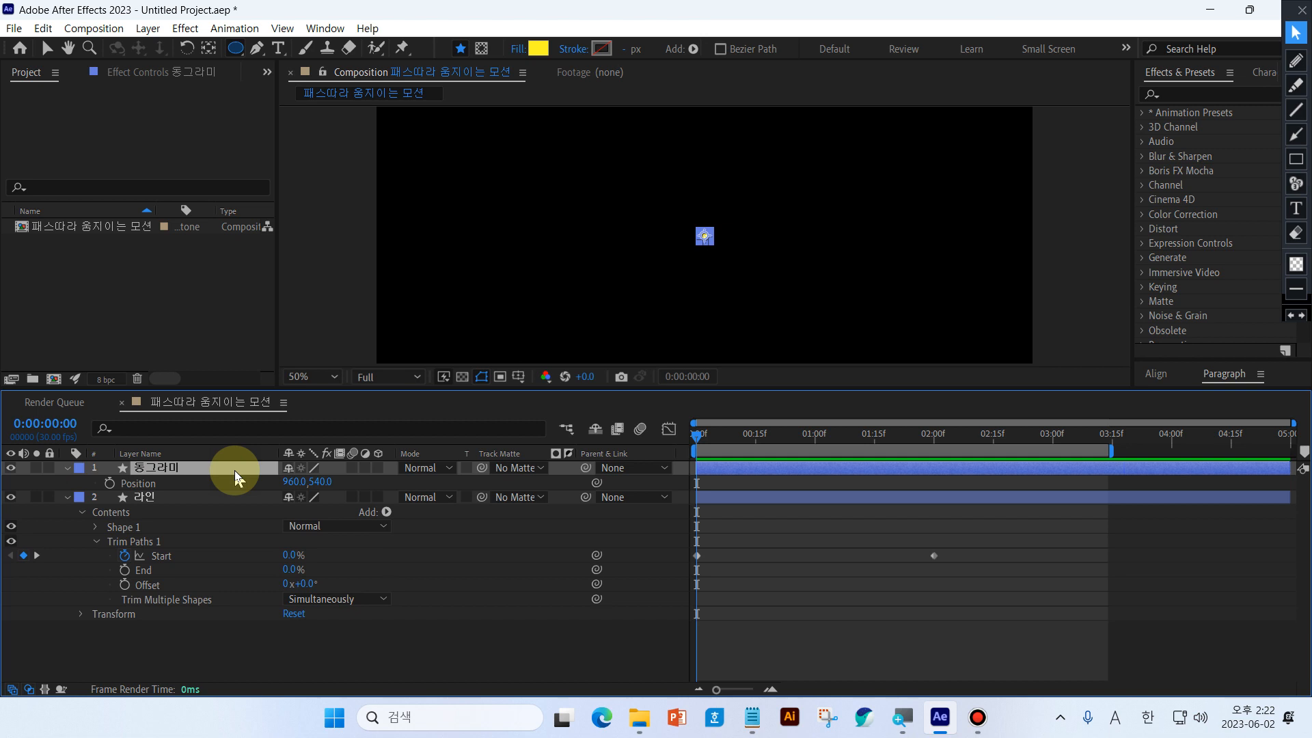
# Expand Shape 1 of the 라인 layer and keyframe the Path property of Path 1 at 0:00:00:00
pyautogui.click(142, 570)
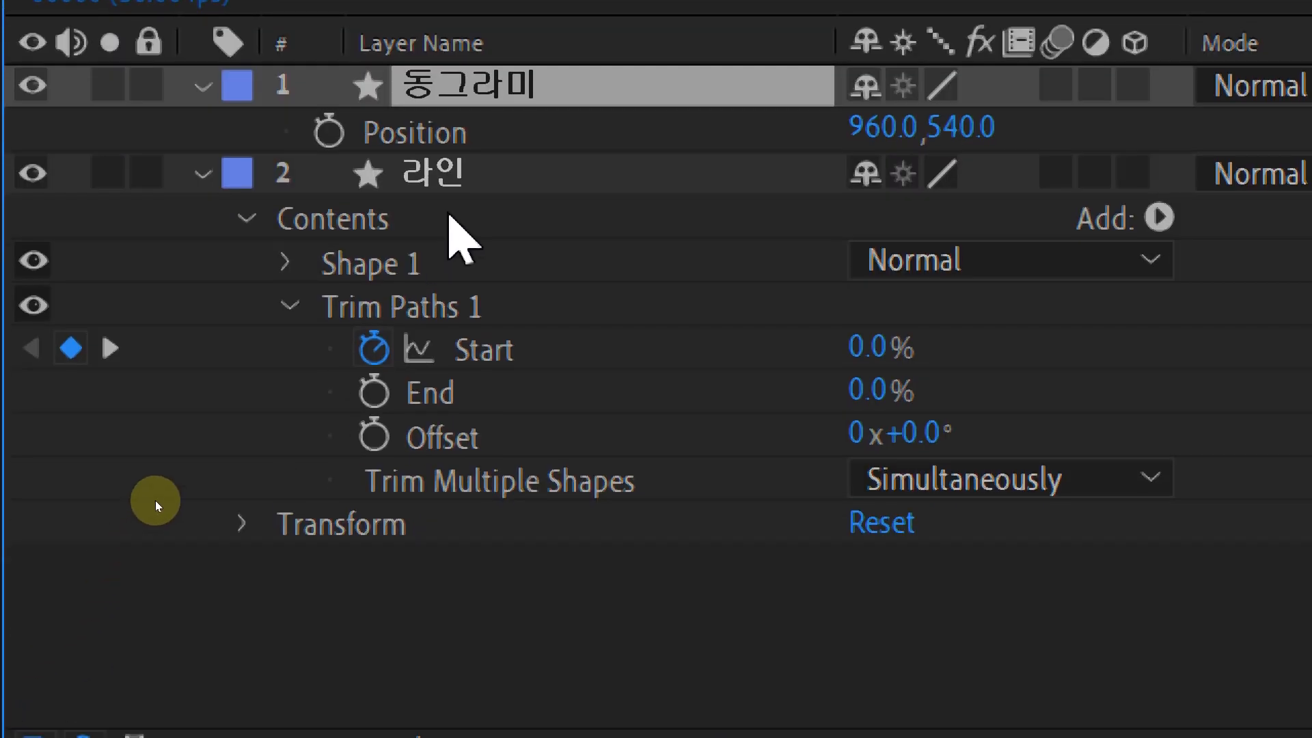
pyautogui.click(441, 198)
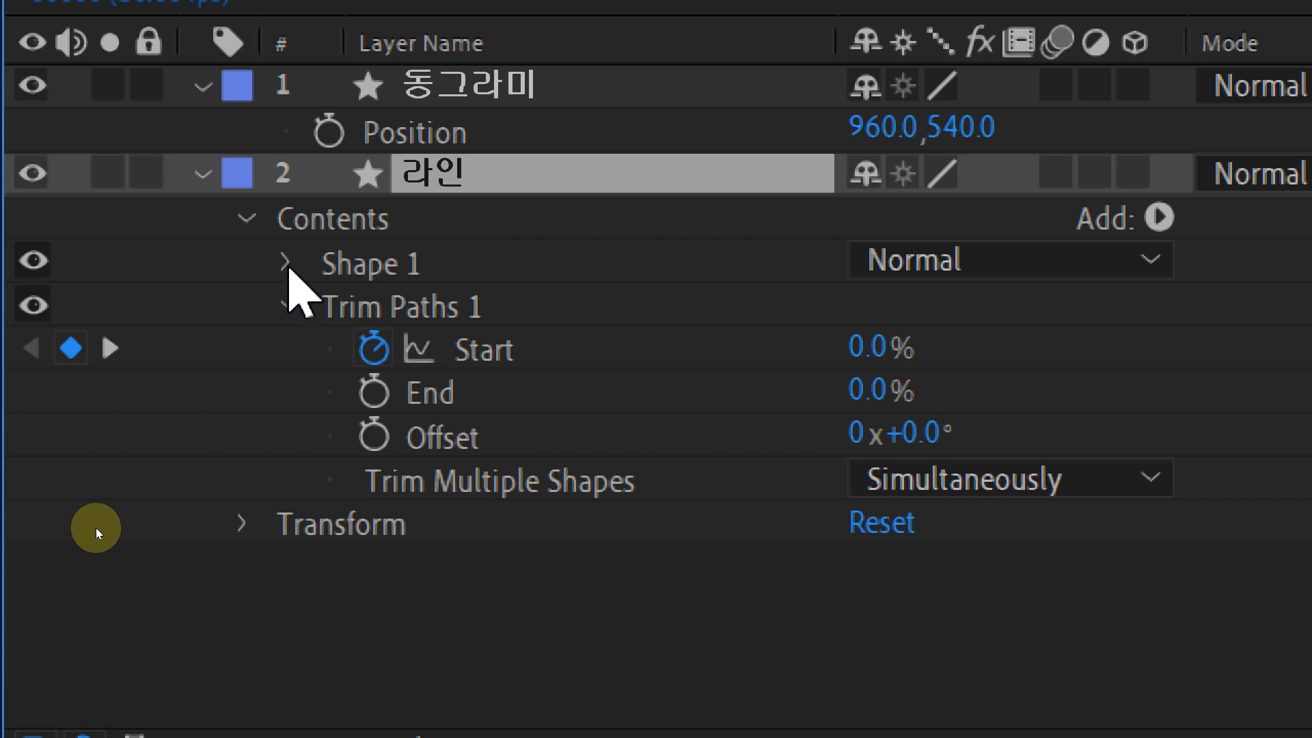
pyautogui.click(286, 264)
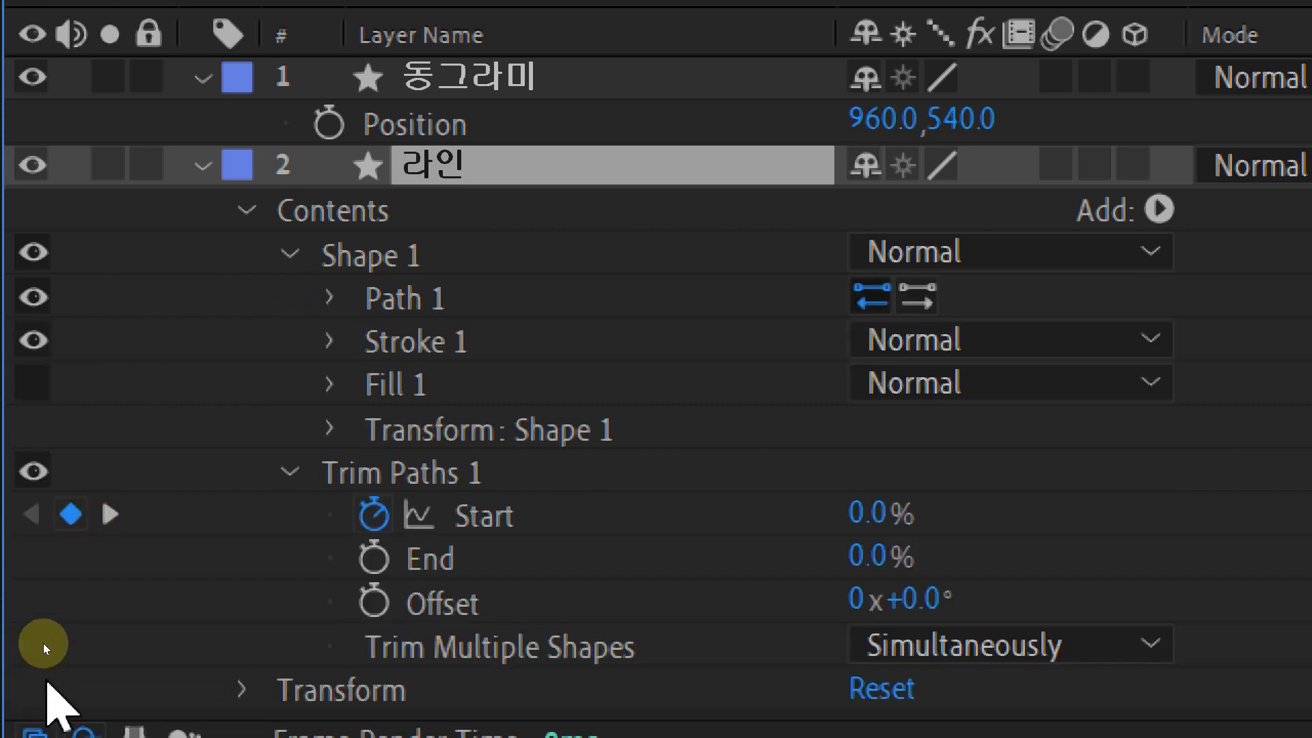
pyautogui.click(328, 306)
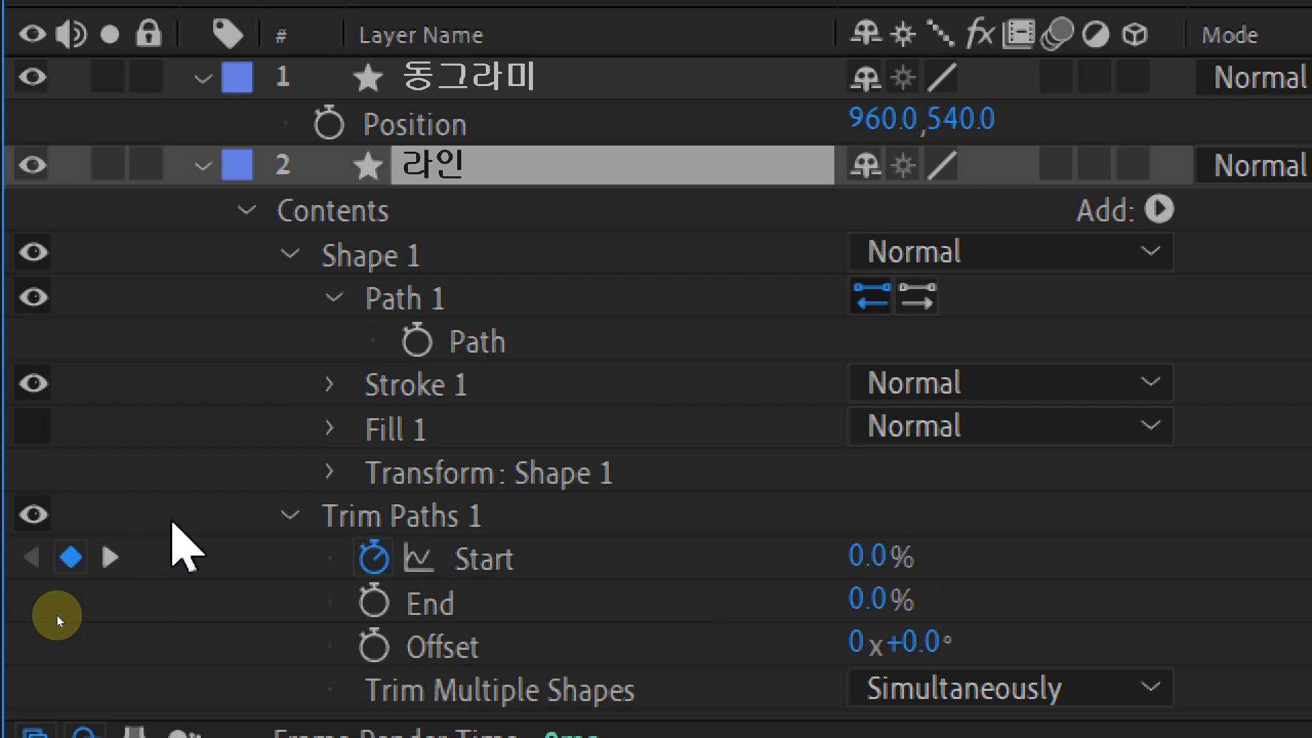
pyautogui.click(427, 300)
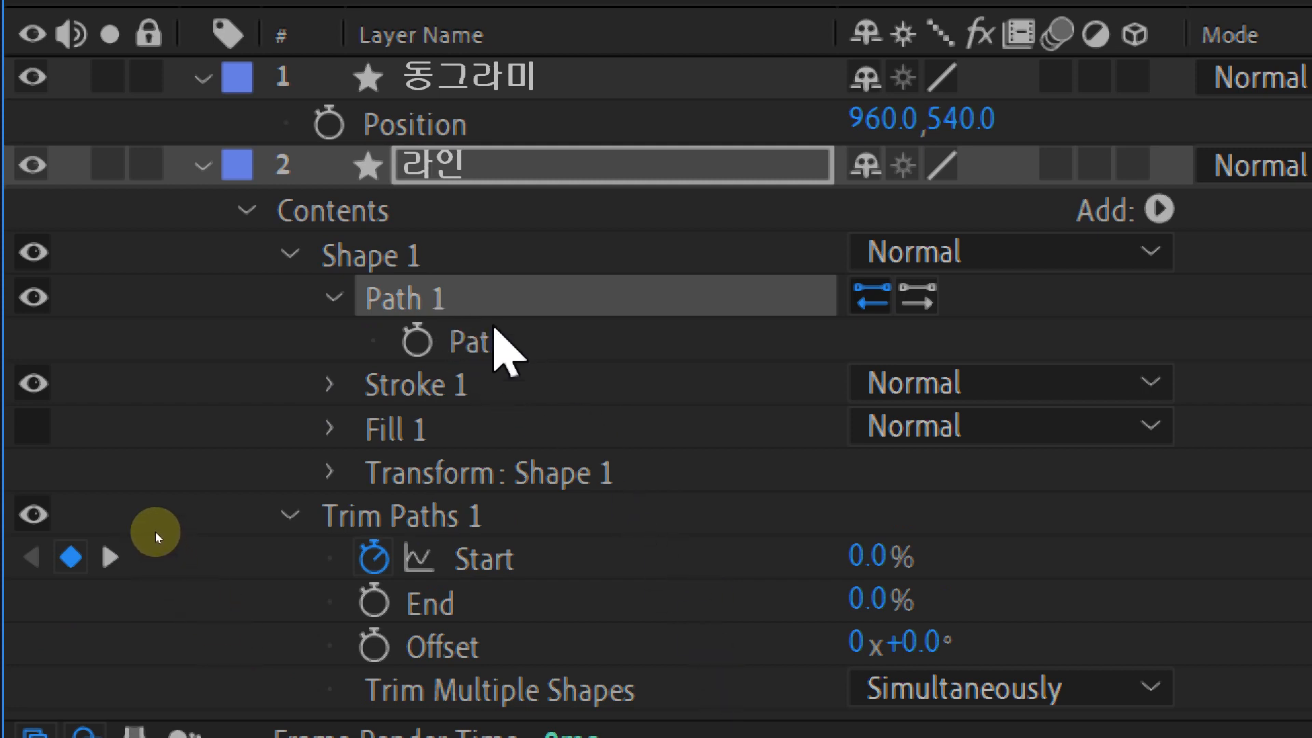
pyautogui.click(459, 174)
pyautogui.click(441, 307)
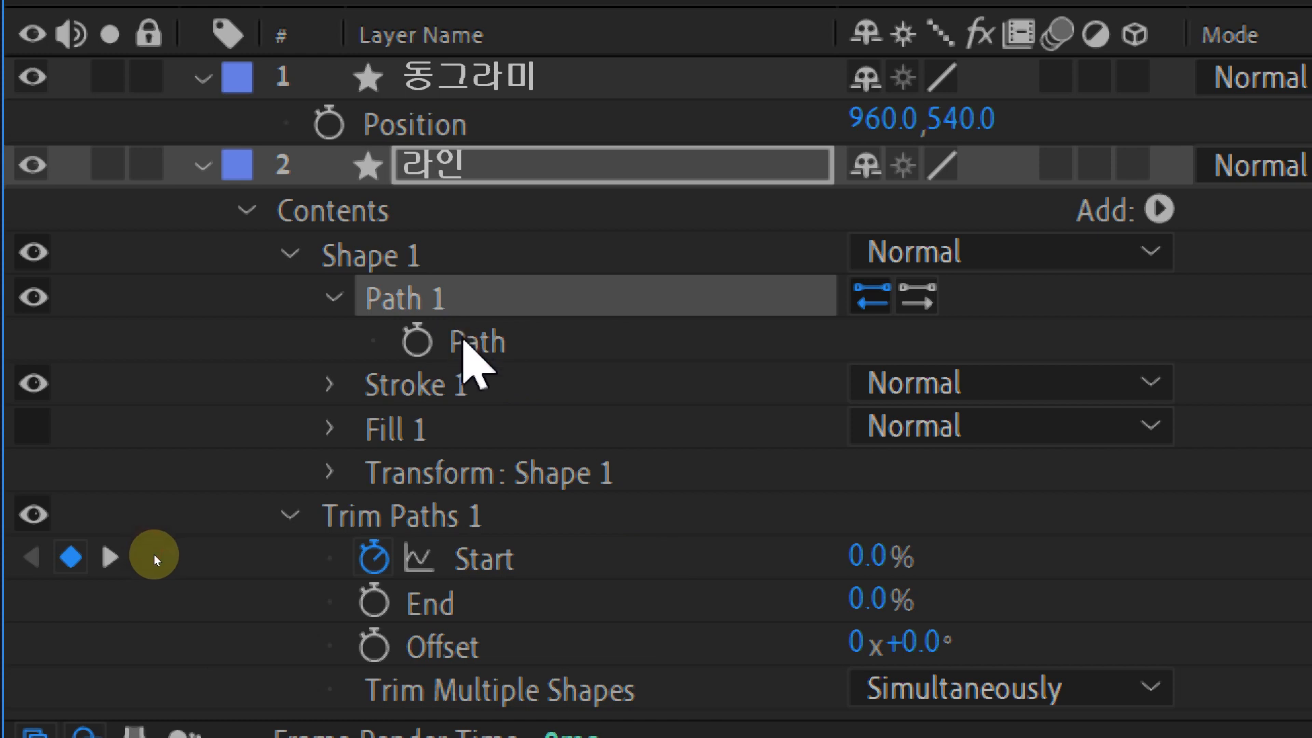
pyautogui.click(509, 345)
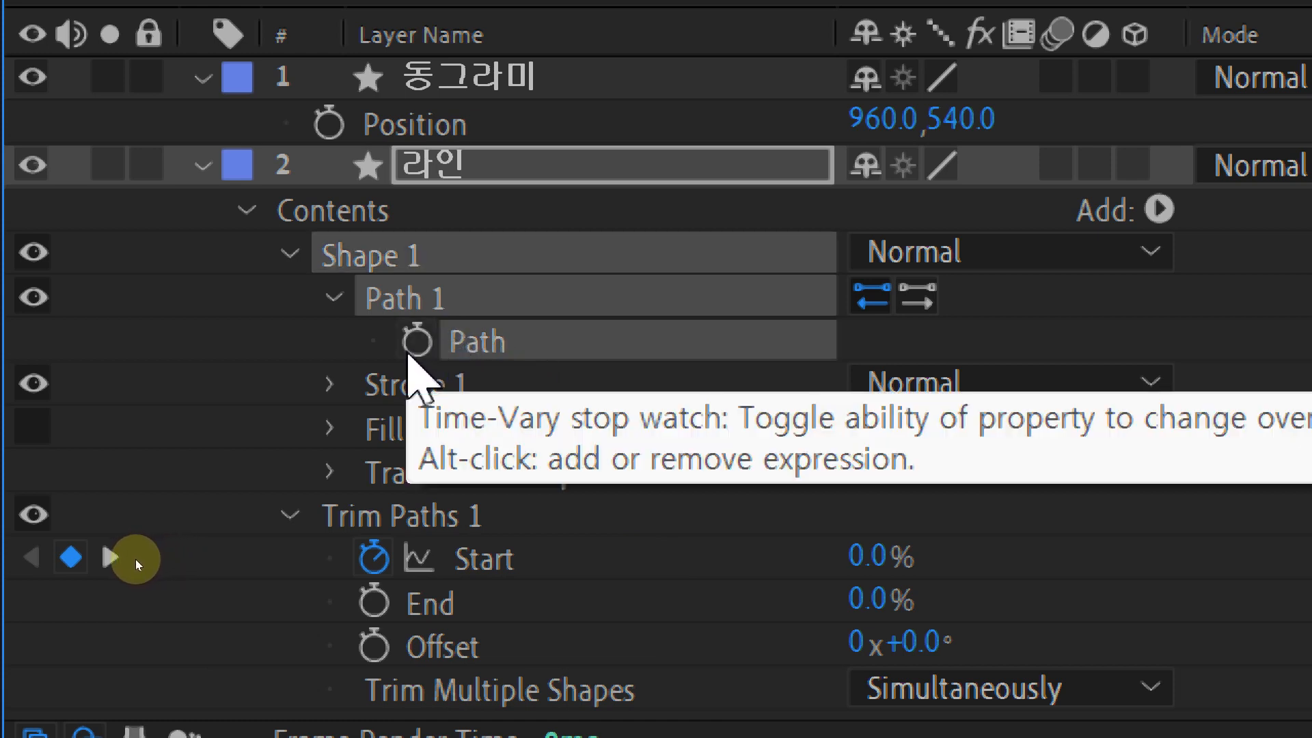
pyautogui.click(410, 349)
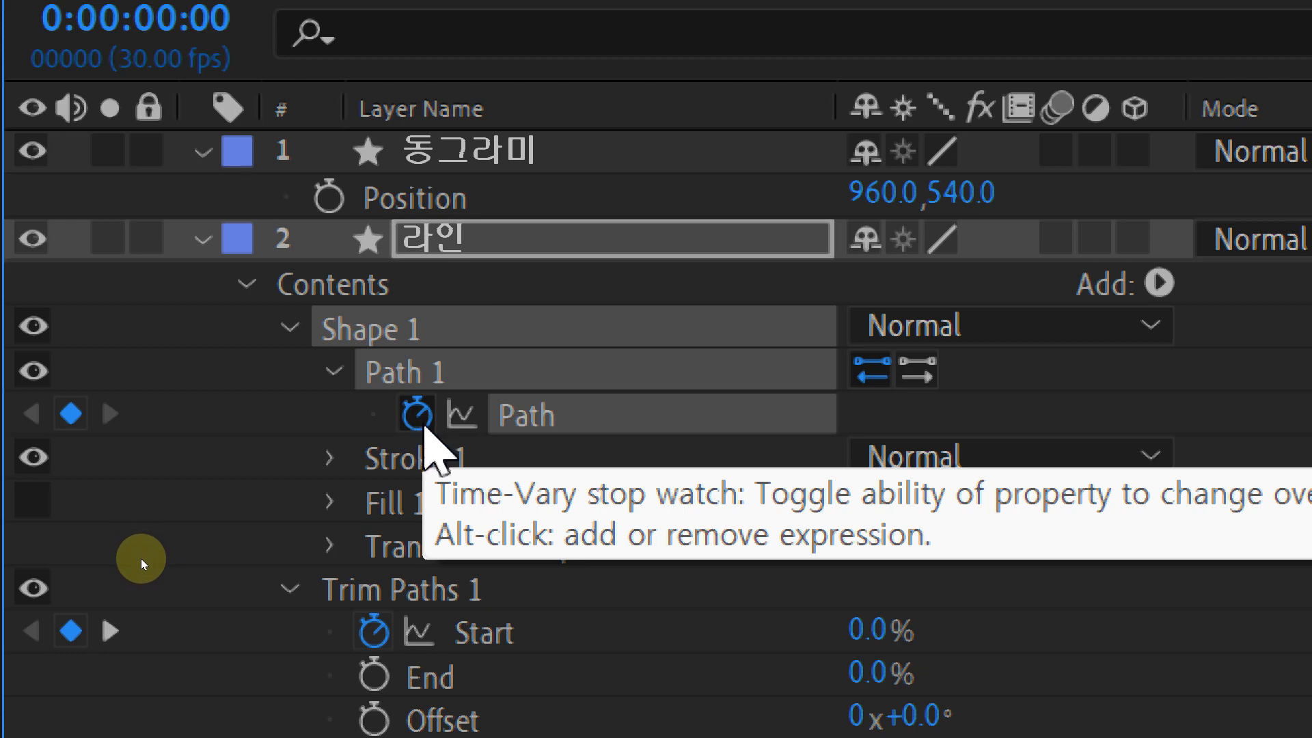
# Copy the Path keyframe of the 라인 layer and paste it into the Position property of the 동그라미 layer
pyautogui.click(962, 410)
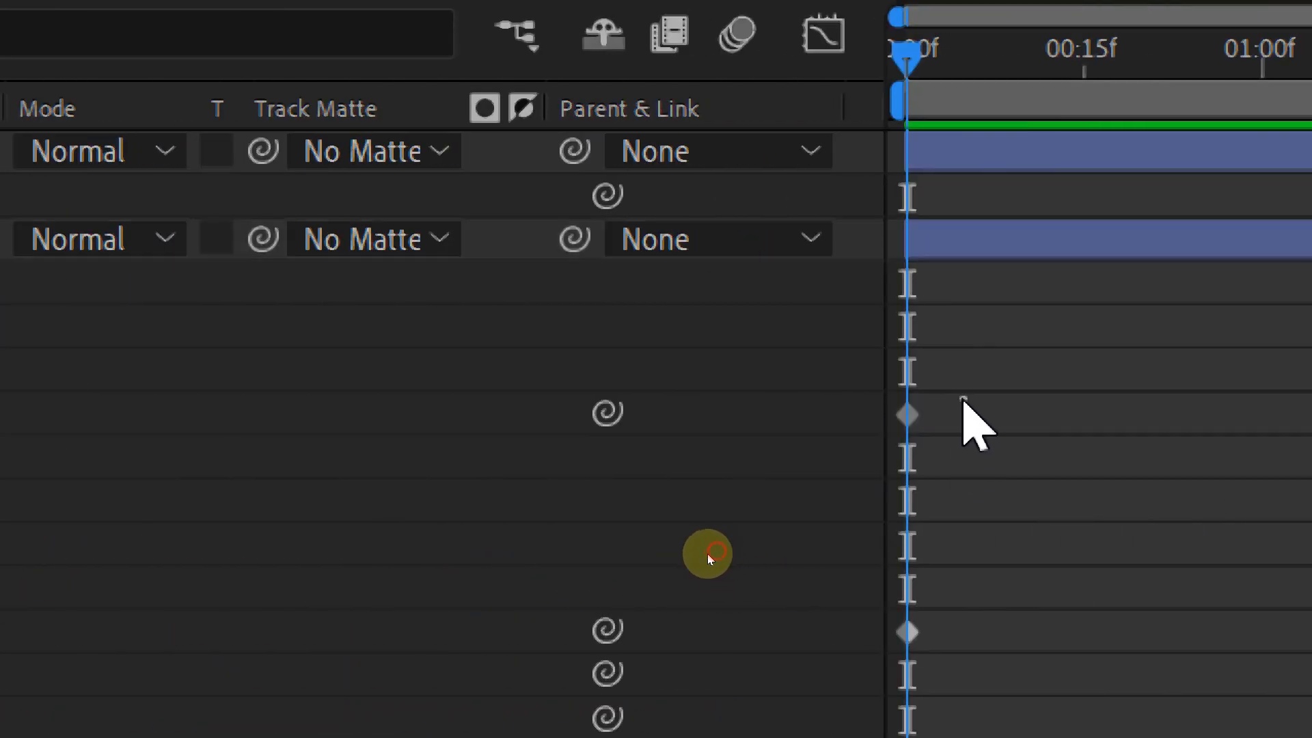
pyautogui.click(907, 415)
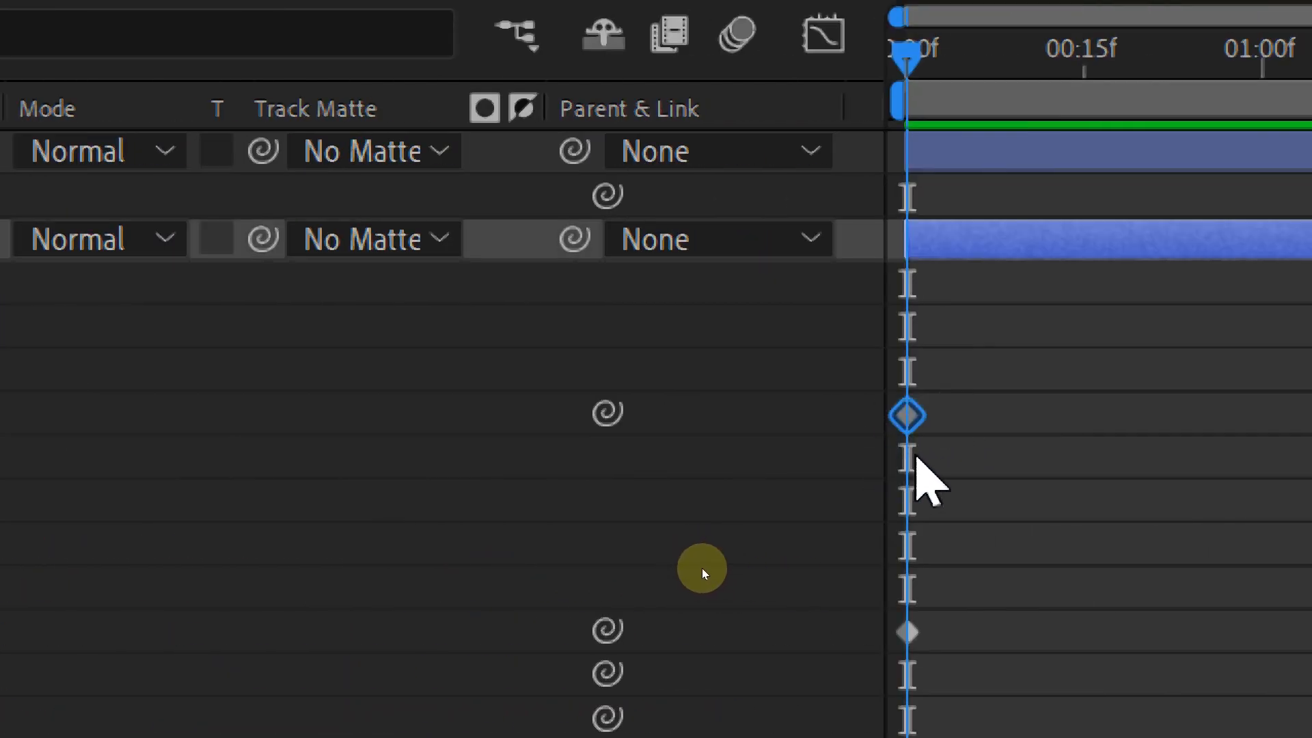
pyautogui.click(949, 443)
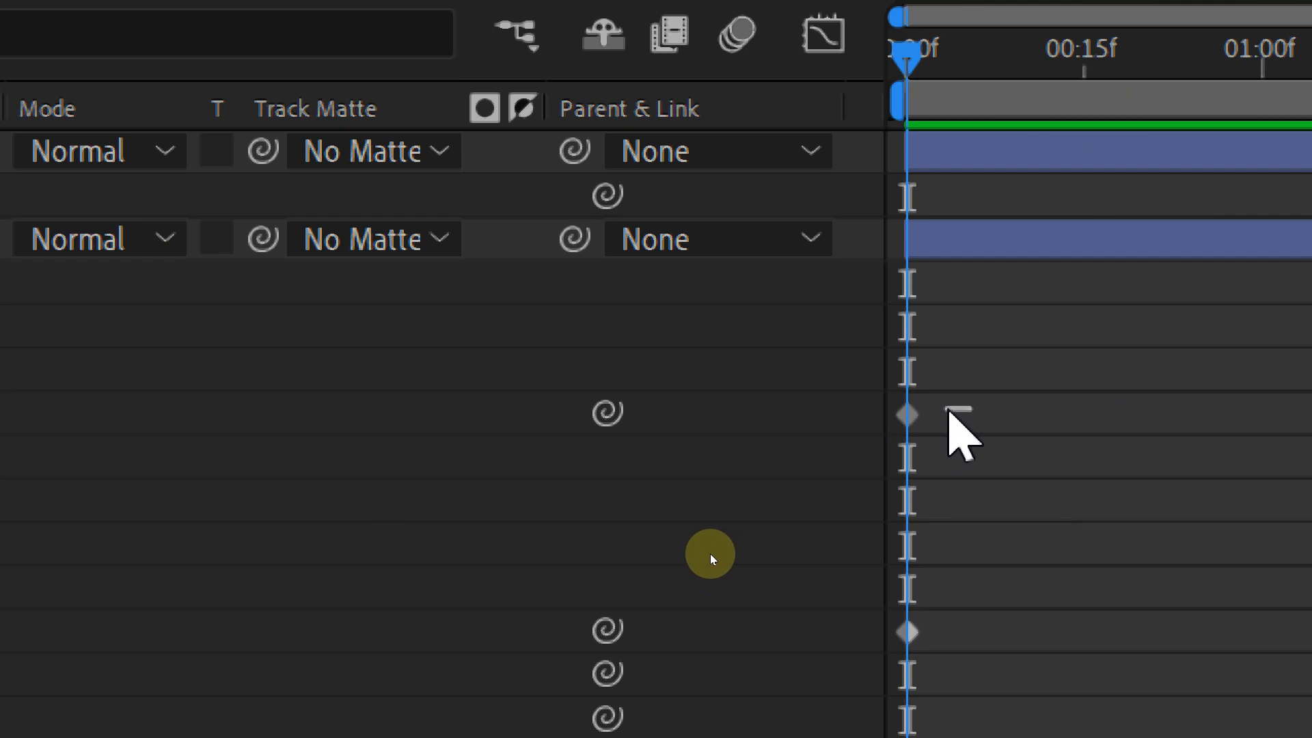
pyautogui.click(905, 418)
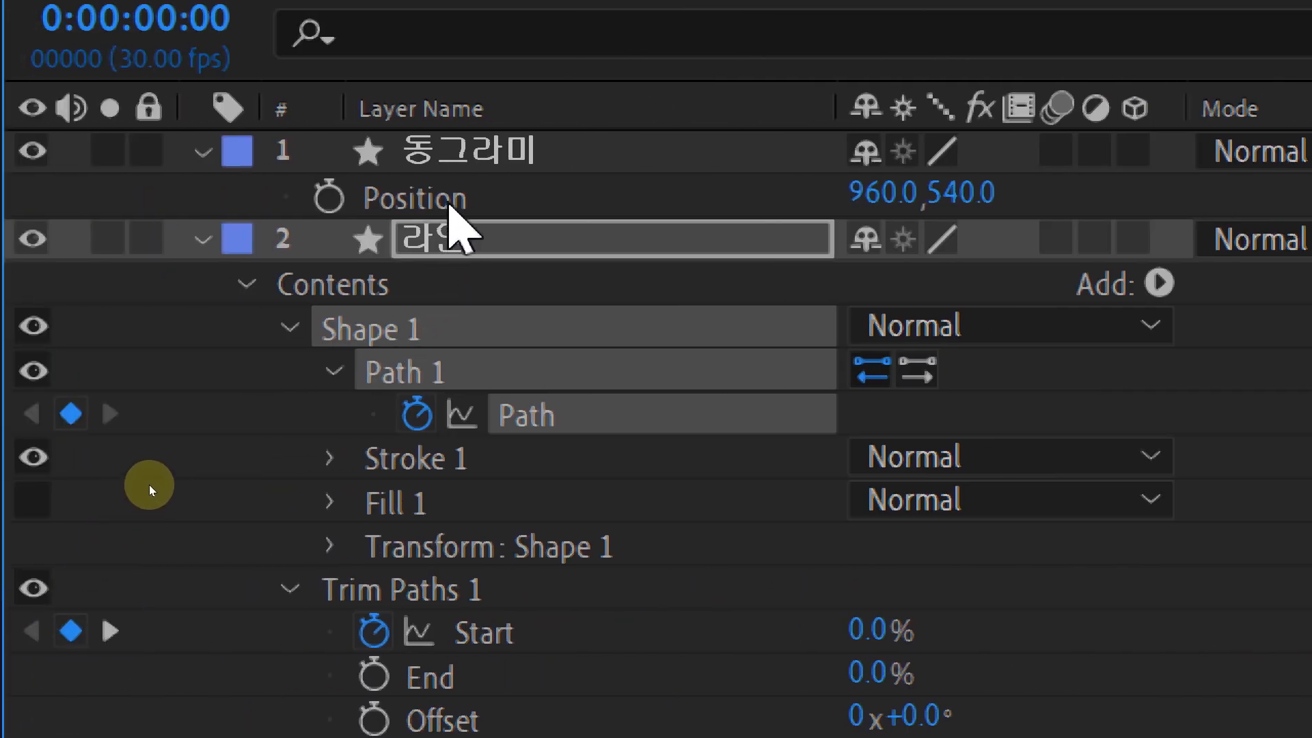
pyautogui.click(449, 208)
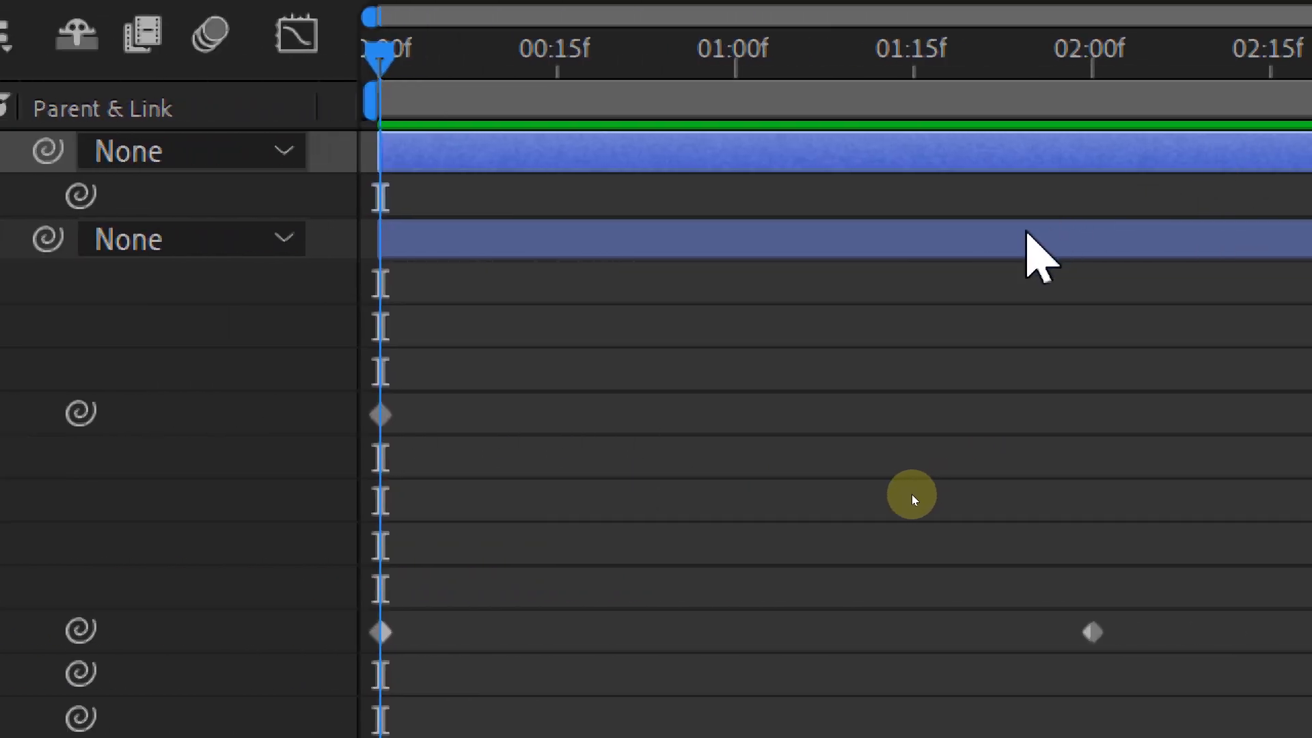
pyautogui.hotkey('ctrl', 'v')
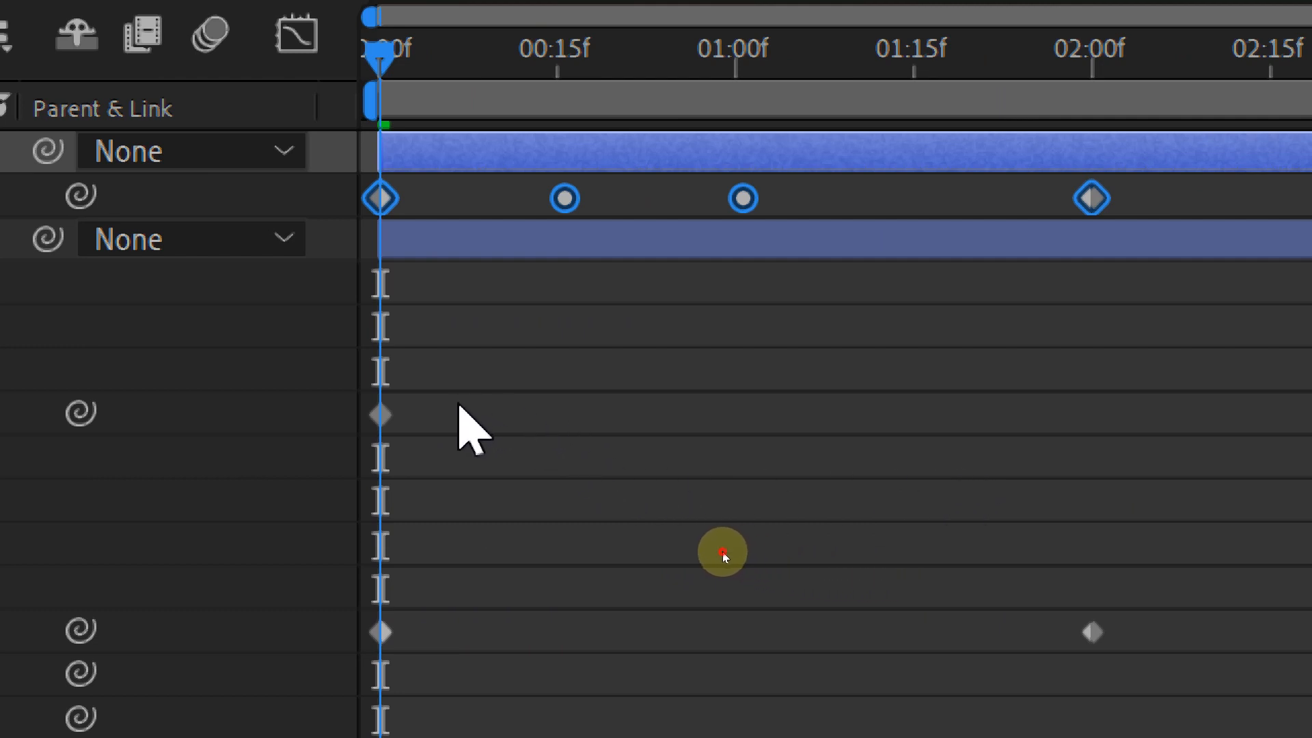
# Select all the pasted Position keyframes of the 동그라미 layer
pyautogui.moveTo(458, 400); pyautogui.dragTo(380, 425)
pyautogui.click(495, 403)
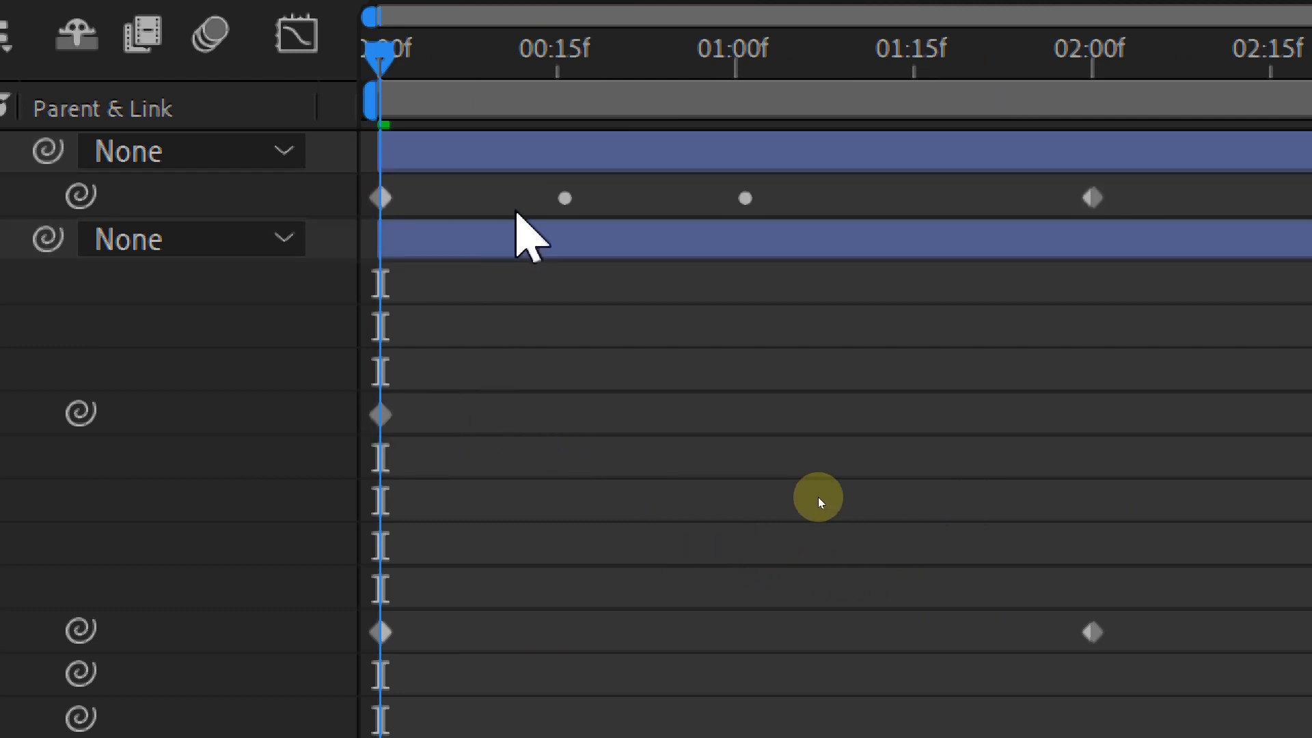
pyautogui.moveTo(1190, 187); pyautogui.dragTo(326, 198)
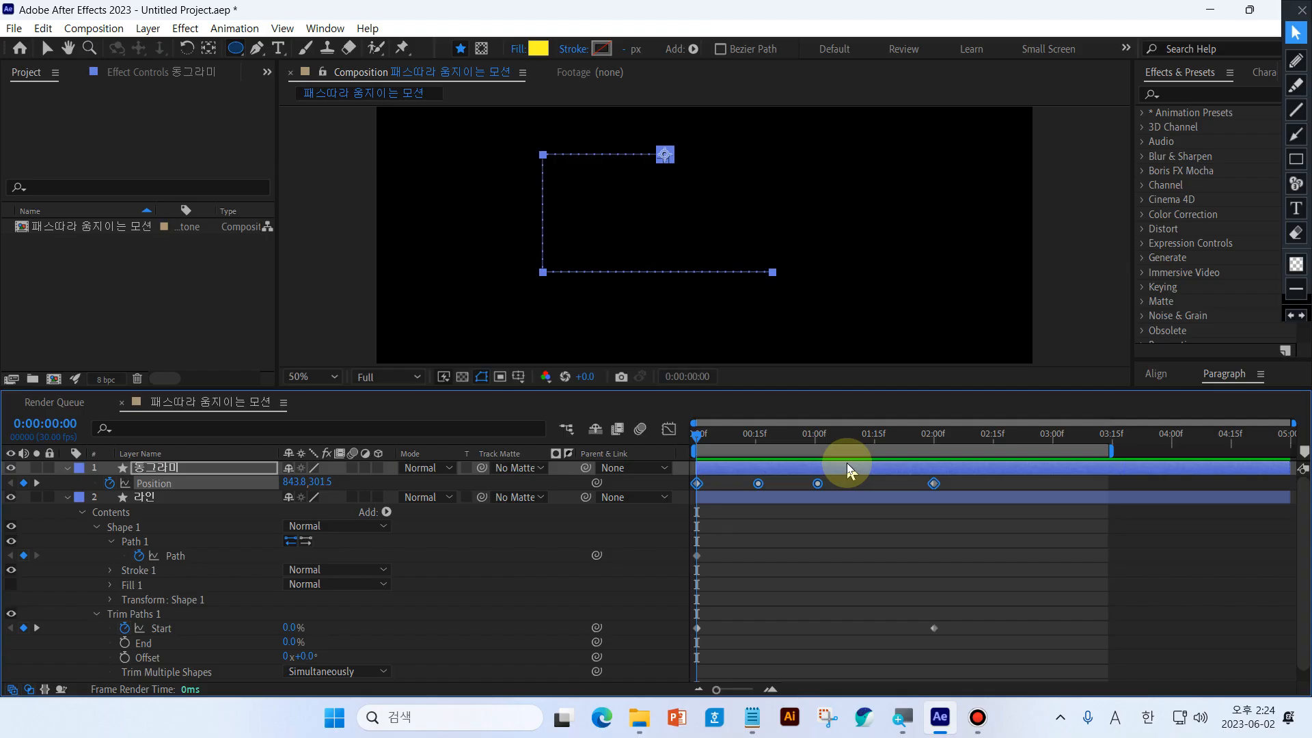
# Circle the first Trim Paths Start keyframe and the four points of the motion path with the red screen pen
pyautogui.click(1296, 60)
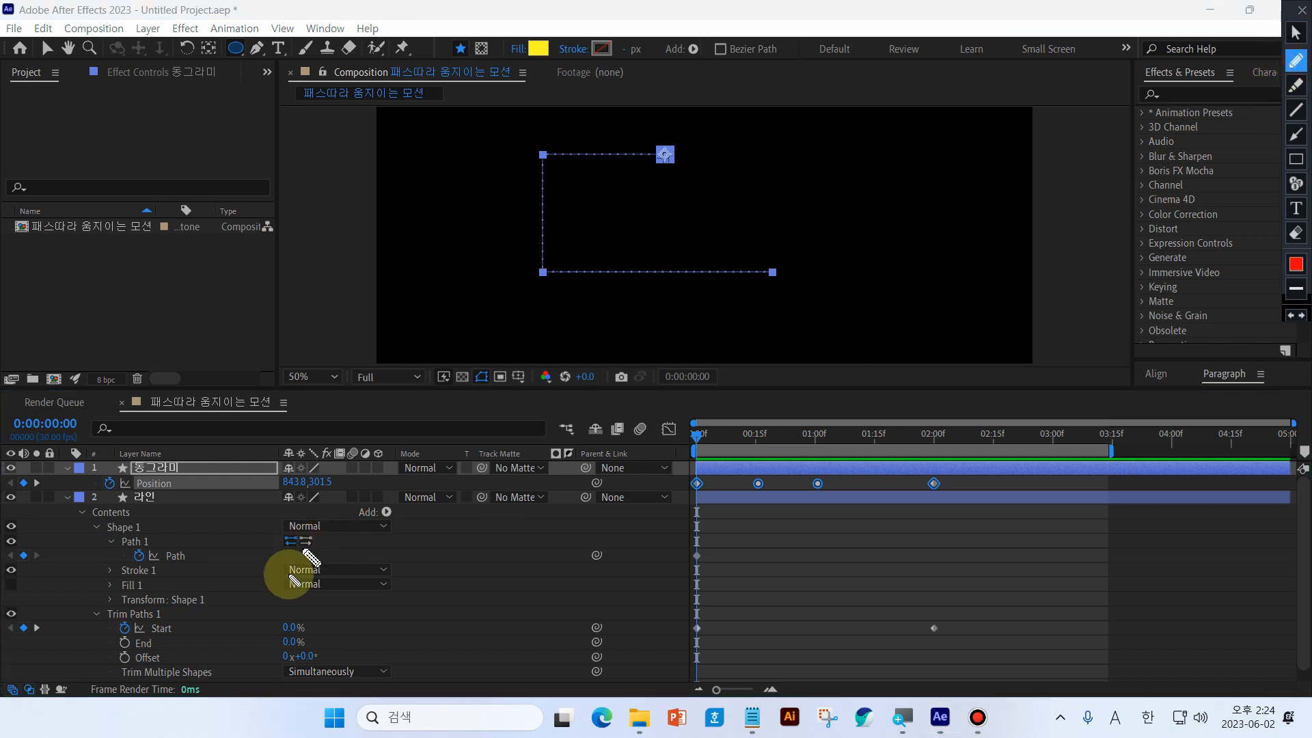
pyautogui.moveTo(723, 626)
pyautogui.mouseDown()
pyautogui.moveTo(692, 648)
pyautogui.moveTo(714, 614)
pyautogui.mouseUp()
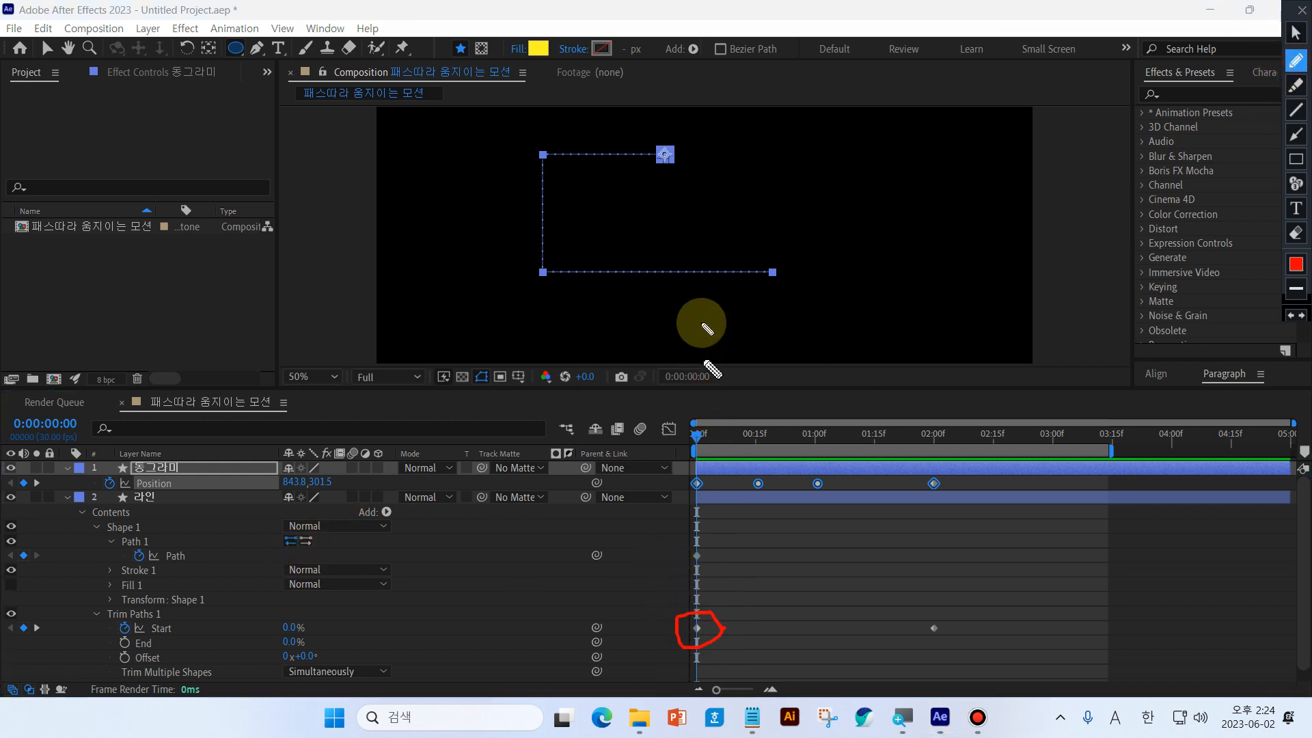
pyautogui.moveTo(669, 166)
pyautogui.mouseDown()
pyautogui.moveTo(658, 156)
pyautogui.moveTo(671, 143)
pyautogui.moveTo(671, 162)
pyautogui.mouseUp()
pyautogui.moveTo(563, 157); pyautogui.dragTo(545, 153)
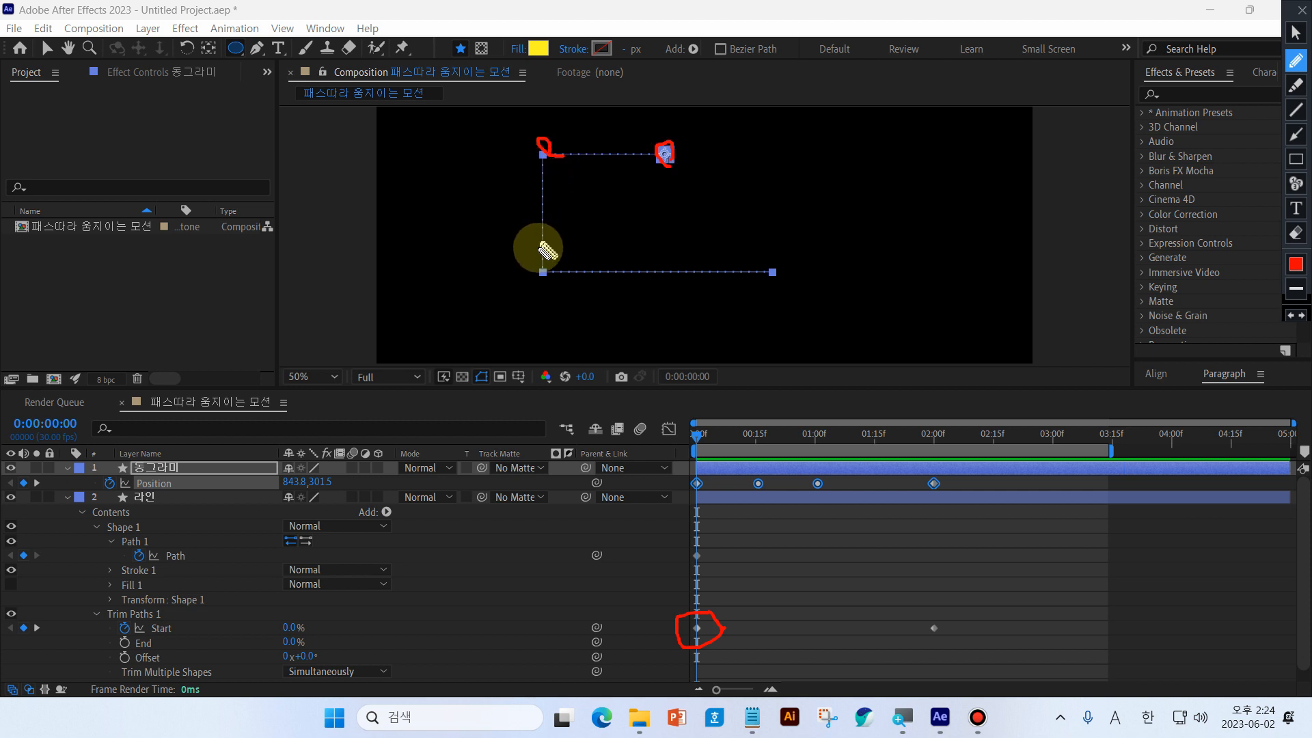
pyautogui.moveTo(538, 251)
pyautogui.mouseDown()
pyautogui.moveTo(547, 276)
pyautogui.moveTo(554, 250)
pyautogui.mouseUp()
pyautogui.moveTo(757, 271)
pyautogui.mouseDown()
pyautogui.moveTo(767, 258)
pyautogui.moveTo(779, 278)
pyautogui.mouseUp()
# Draw red arrows from each Position keyframe to its motion path point, and erase all the pen markings
pyautogui.moveTo(708, 482)
pyautogui.mouseDown()
pyautogui.moveTo(681, 475)
pyautogui.moveTo(704, 476)
pyautogui.moveTo(666, 169)
pyautogui.moveTo(688, 185)
pyautogui.mouseUp()
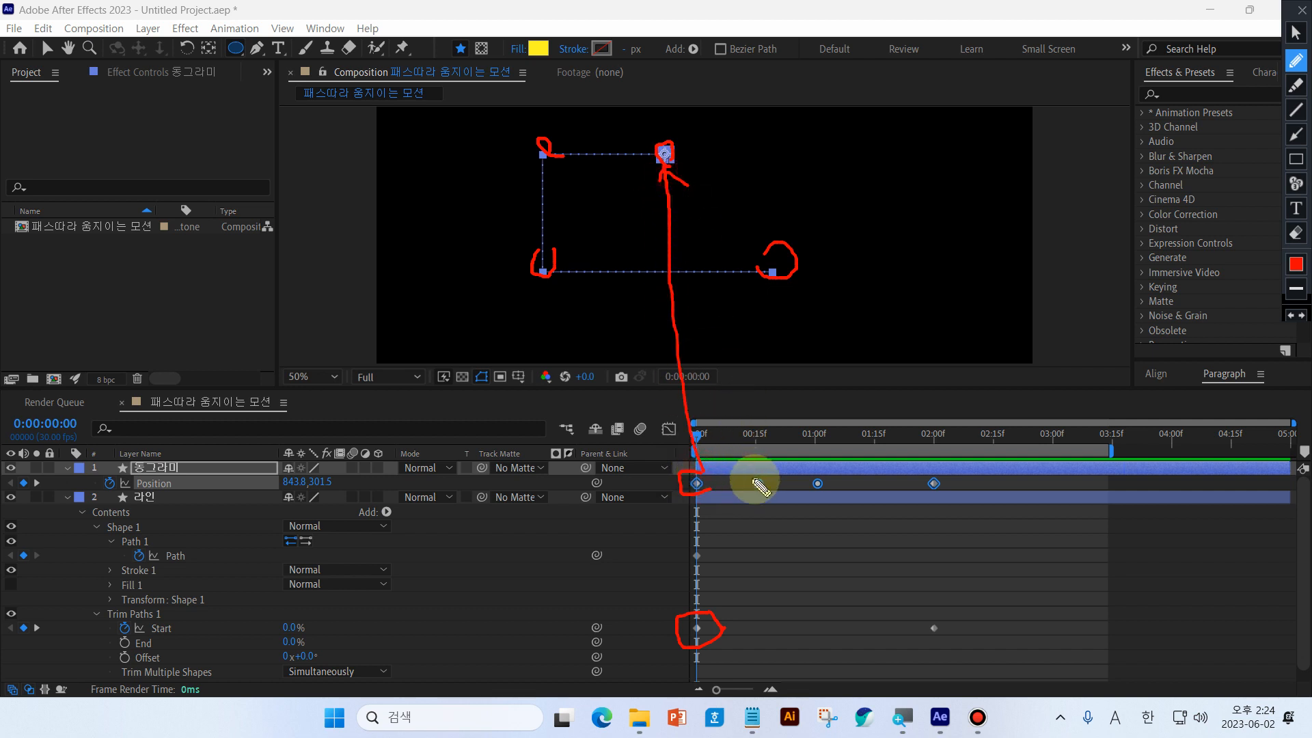
pyautogui.moveTo(757, 483)
pyautogui.mouseDown()
pyautogui.moveTo(619, 310)
pyautogui.moveTo(560, 168)
pyautogui.mouseUp()
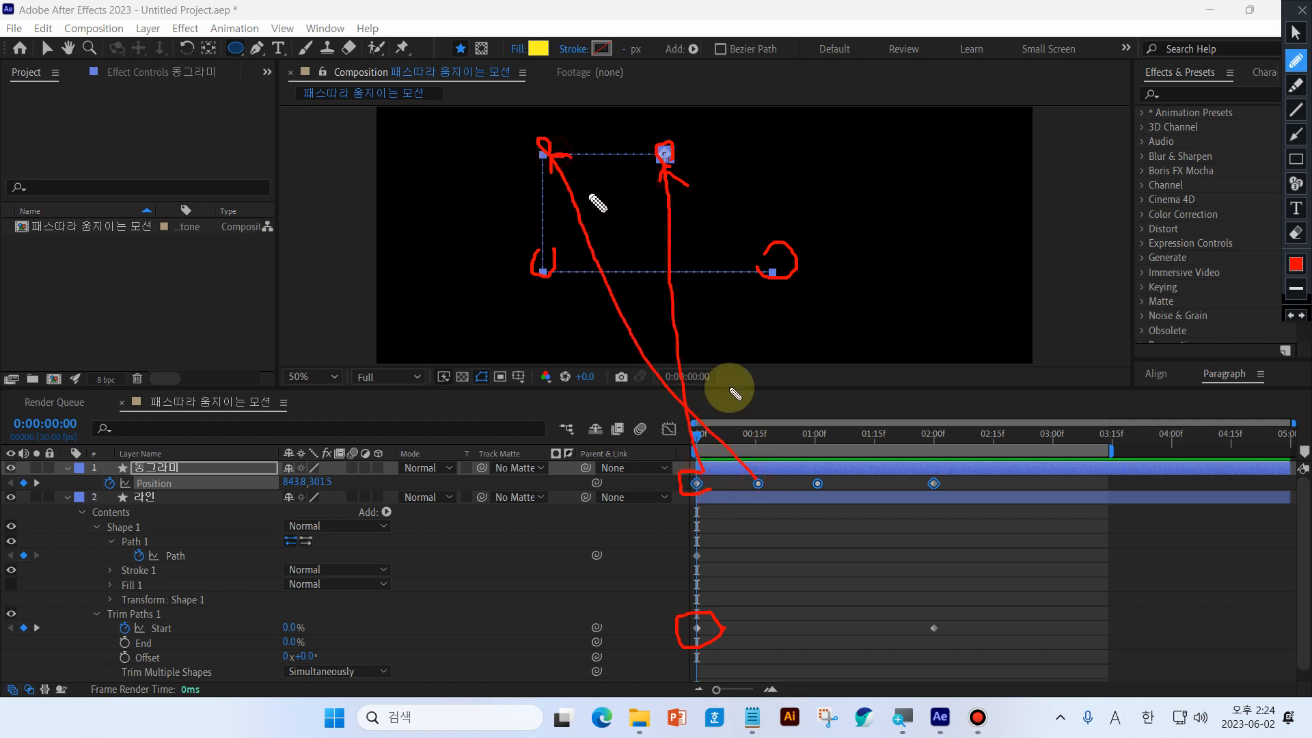
pyautogui.moveTo(807, 471)
pyautogui.mouseDown()
pyautogui.moveTo(775, 444)
pyautogui.moveTo(596, 339)
pyautogui.moveTo(568, 273)
pyautogui.mouseUp()
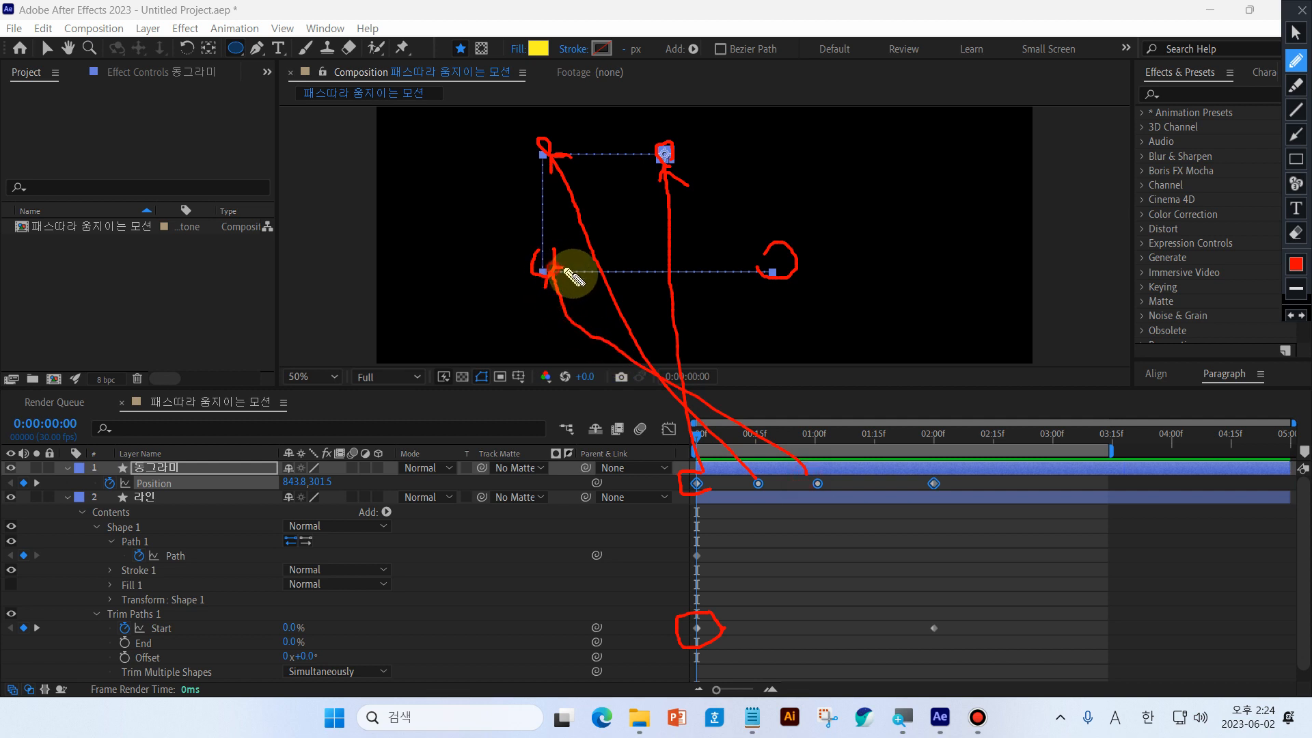
pyautogui.moveTo(931, 483)
pyautogui.mouseDown()
pyautogui.moveTo(763, 323)
pyautogui.moveTo(760, 294)
pyautogui.moveTo(723, 314)
pyautogui.moveTo(790, 310)
pyautogui.mouseUp()
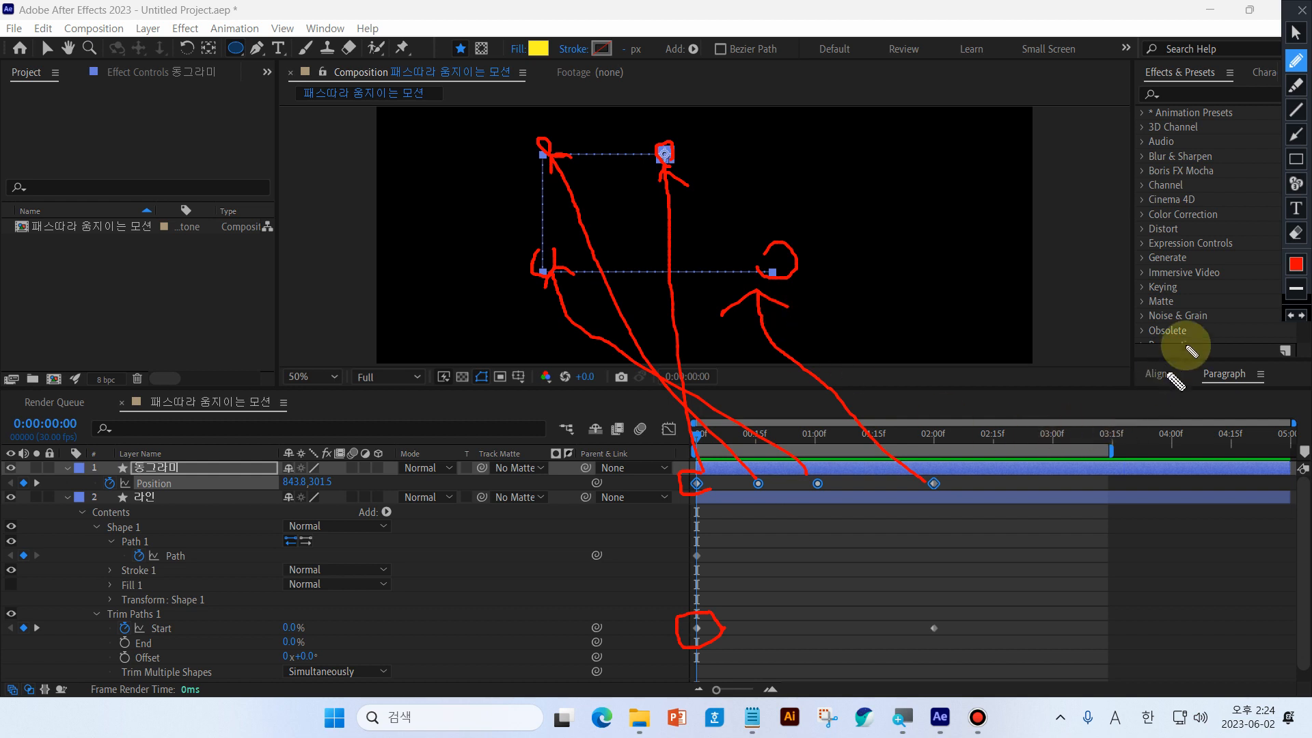
pyautogui.click(1294, 236)
pyautogui.click(1293, 235)
pyautogui.click(1295, 32)
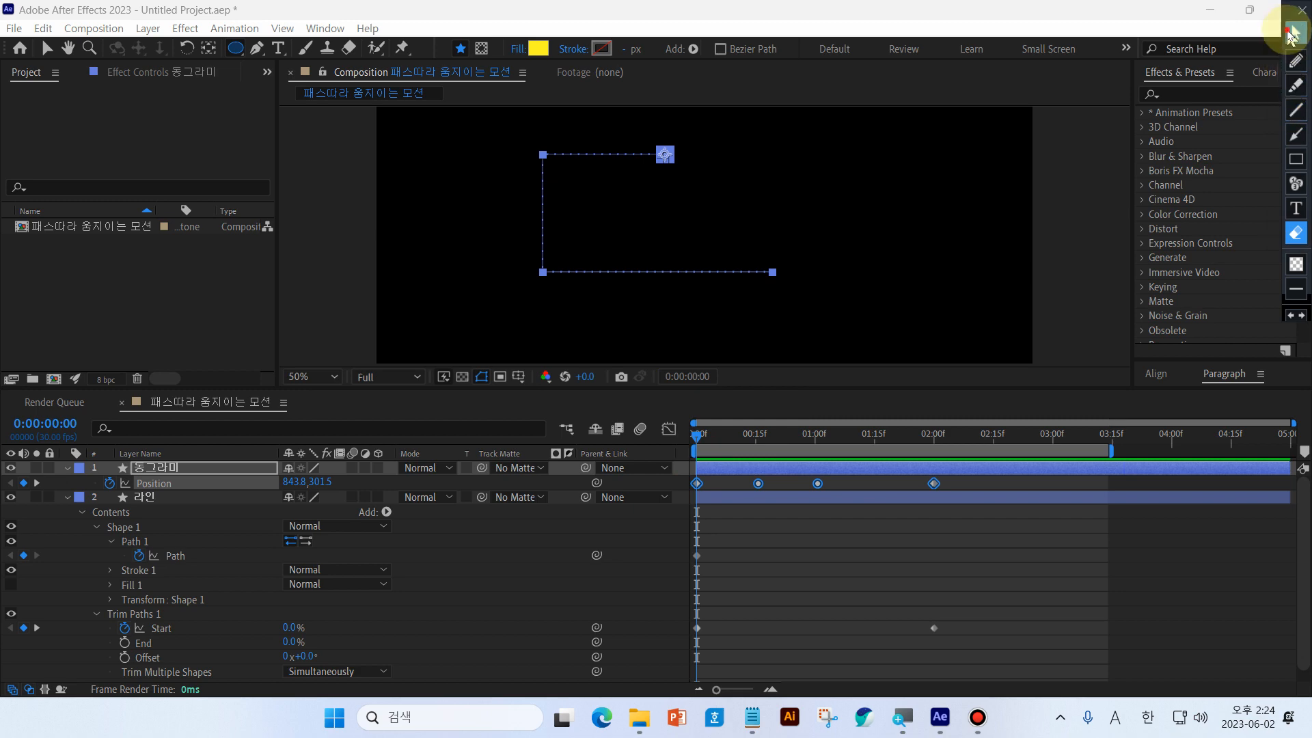
# Compare the Trim Paths Start keyframes with the circle's Position keyframes, moving the current time to 0:00:02:00
pyautogui.click(1007, 562)
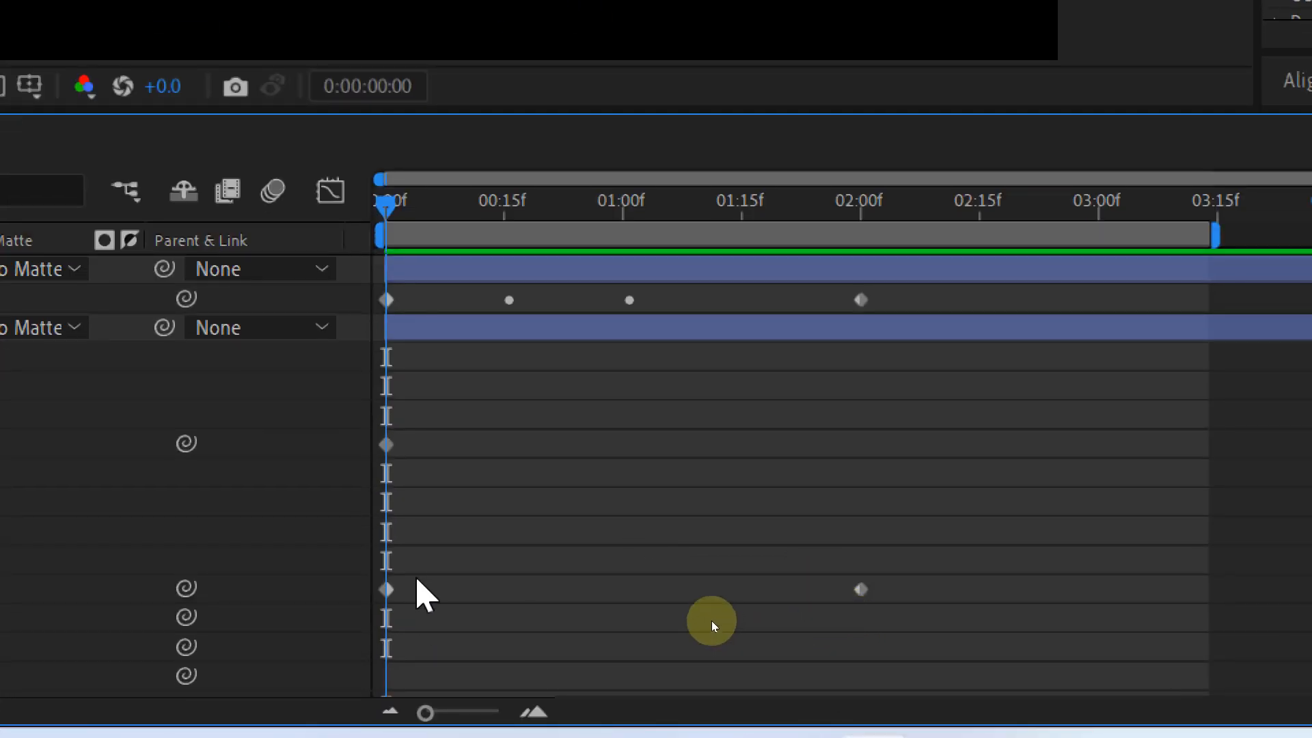
pyautogui.click(386, 598)
pyautogui.click(861, 589)
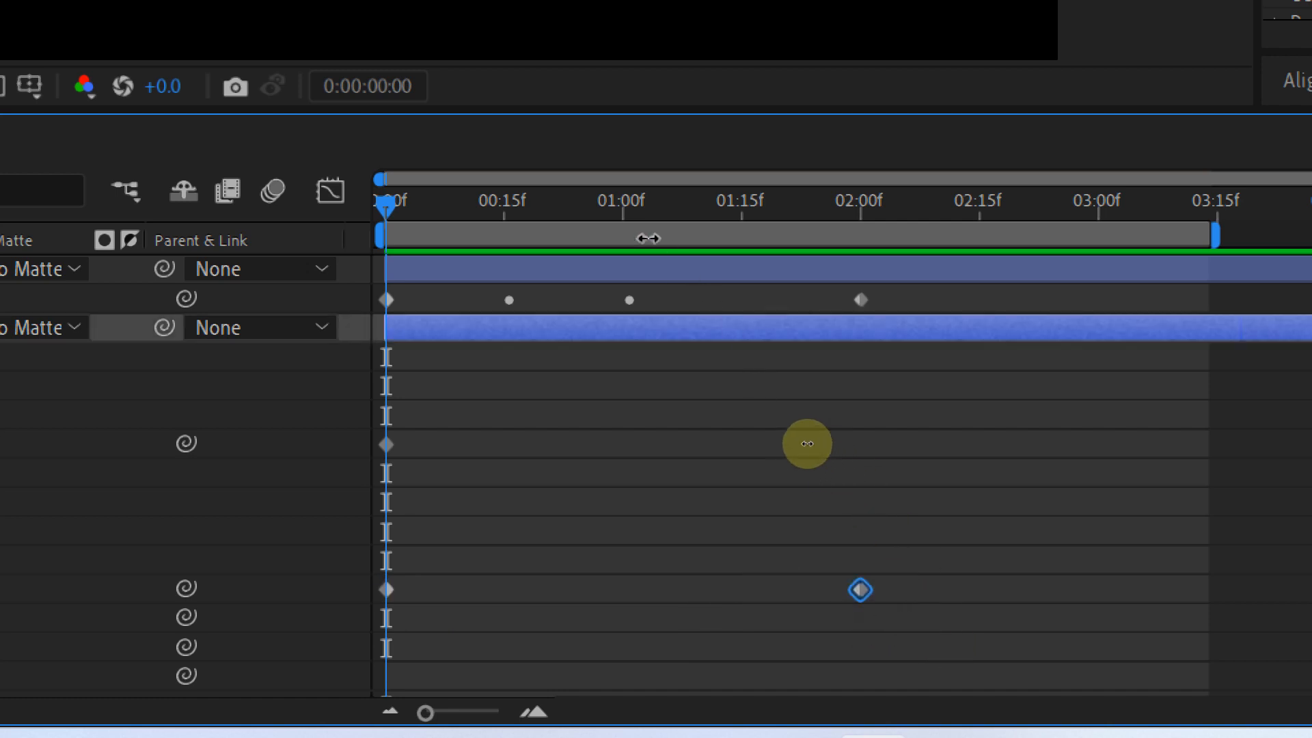
pyautogui.moveTo(582, 205); pyautogui.dragTo(860, 232)
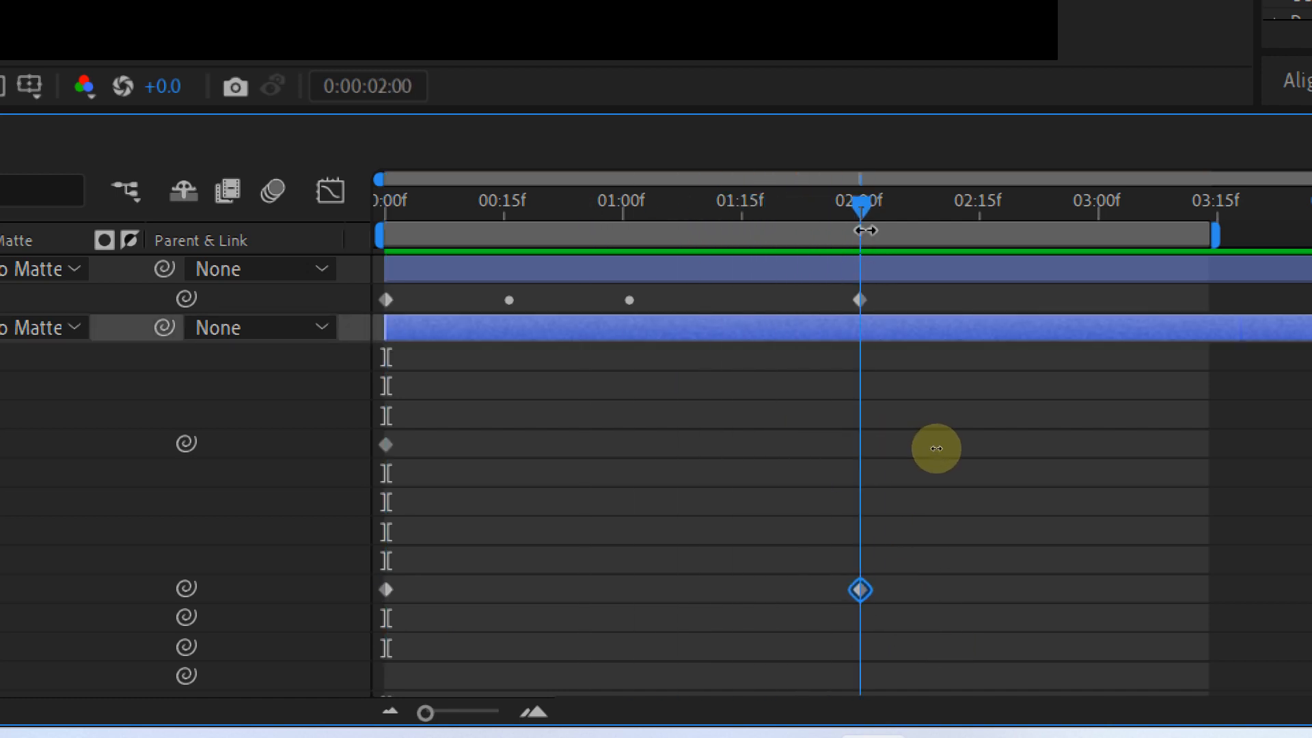
# Compress the 동그라미 layer's Position keyframes proportionally so that the last one falls before 0:00:02:00
pyautogui.click(386, 300)
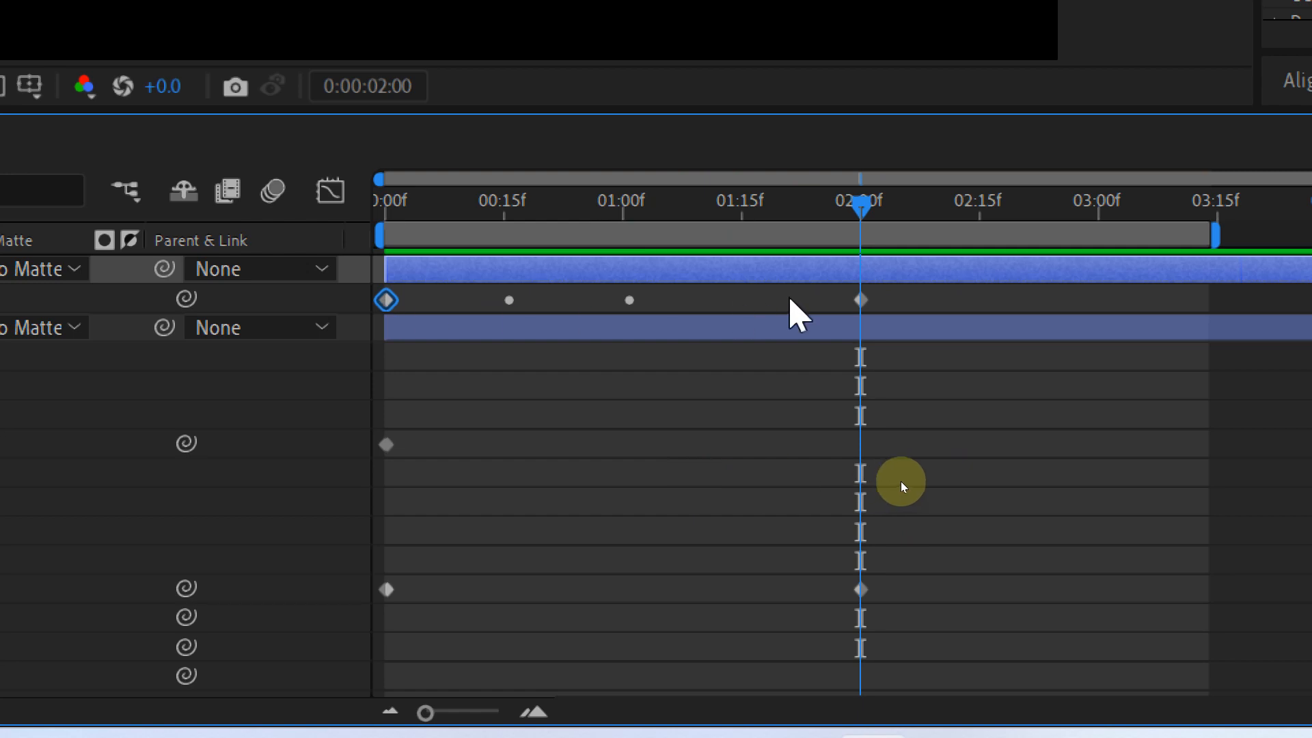
pyautogui.click(899, 385)
pyautogui.click(861, 302)
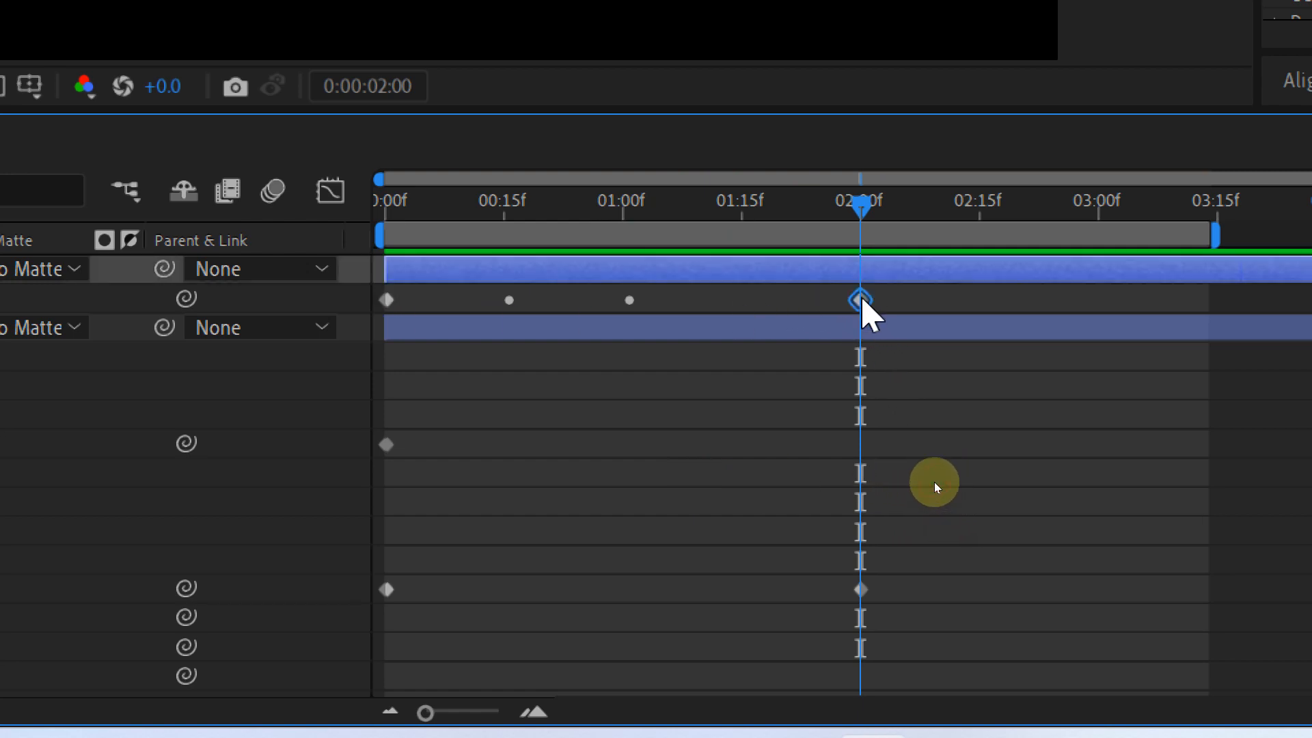
pyautogui.moveTo(862, 302)
pyautogui.mouseDown()
pyautogui.moveTo(975, 319)
pyautogui.moveTo(967, 304)
pyautogui.moveTo(799, 287)
pyautogui.moveTo(856, 308)
pyautogui.mouseUp()
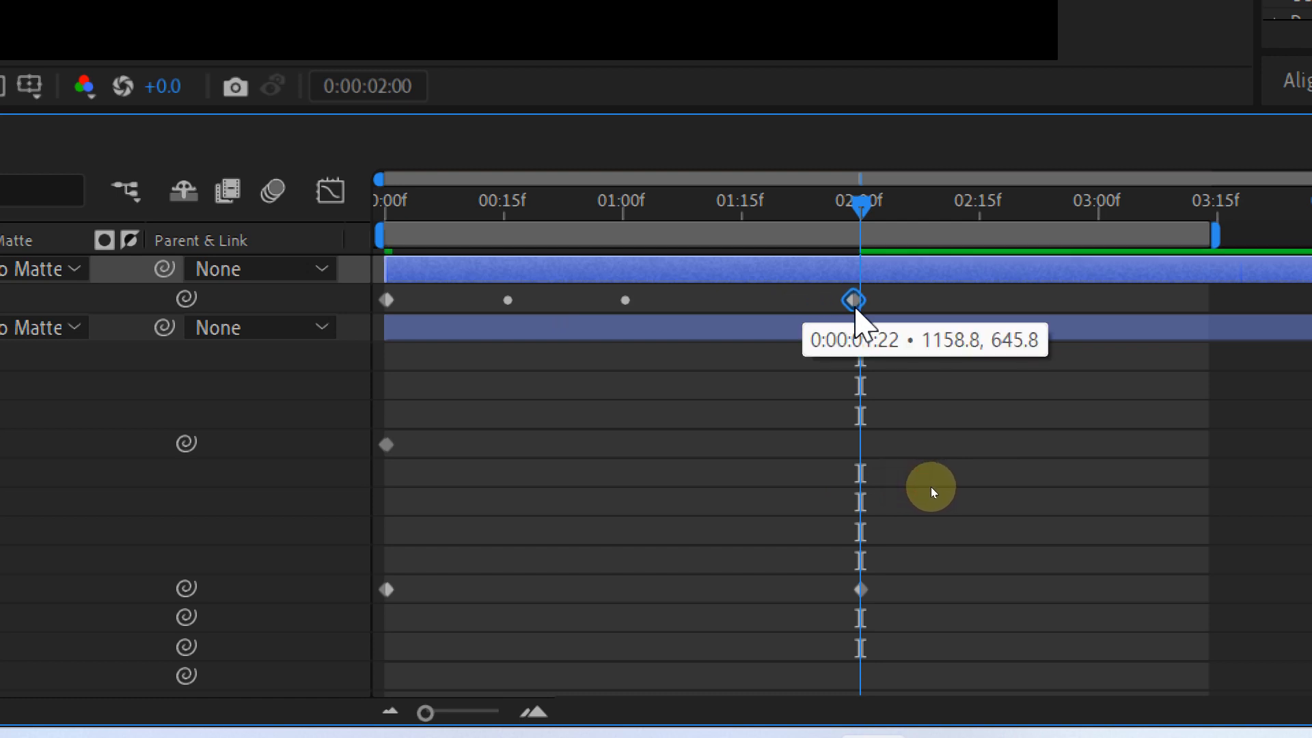
pyautogui.moveTo(883, 582); pyautogui.dragTo(822, 622)
pyautogui.click(859, 301)
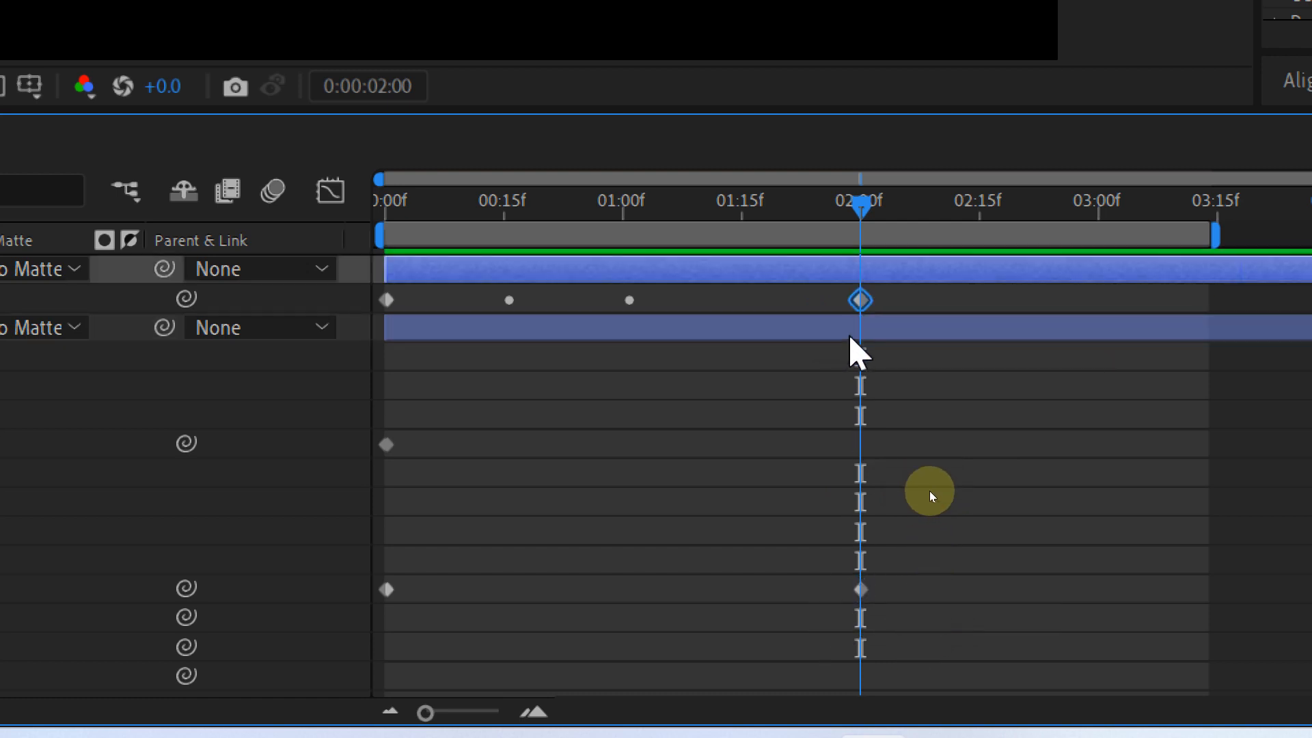
pyautogui.moveTo(856, 300); pyautogui.dragTo(789, 302)
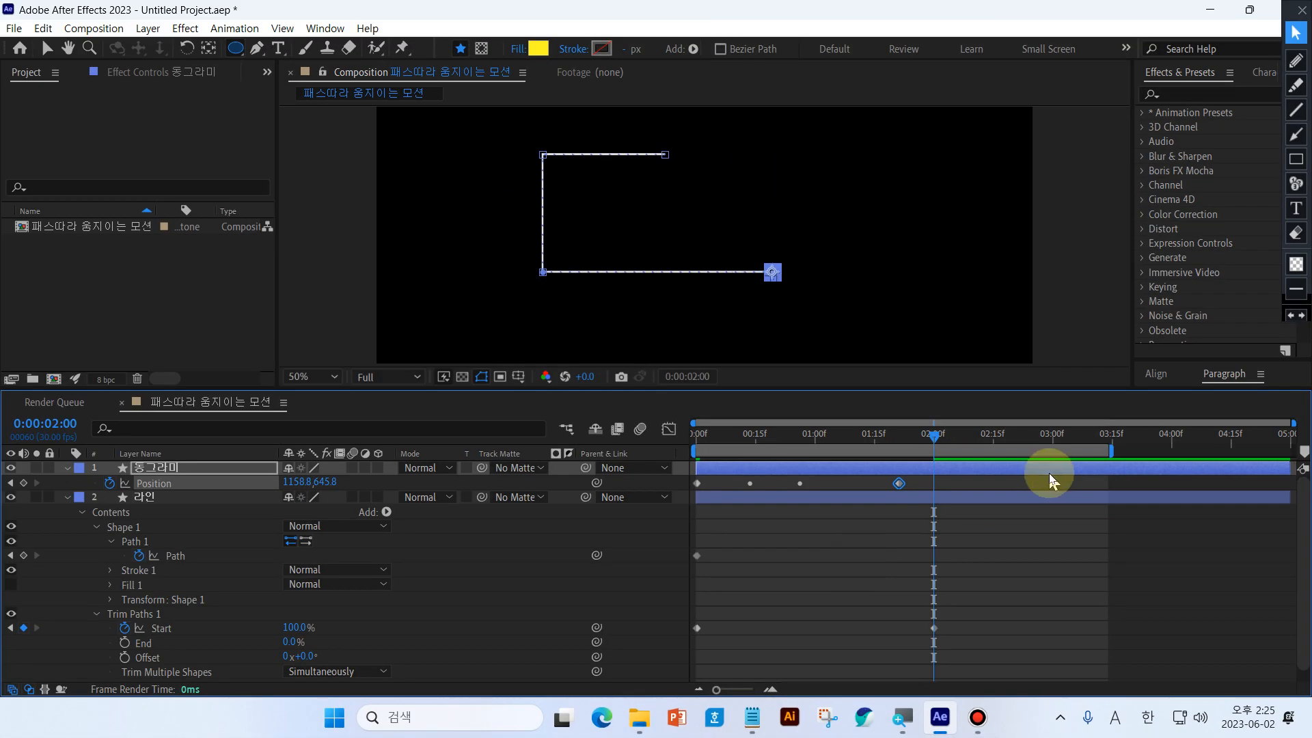
# Check the circle against the line at 0:00:00:19, and stretch the Position keyframes proportionally so the last one sits at 0:00:02:00
pyautogui.click(913, 469)
pyautogui.moveTo(737, 434); pyautogui.dragTo(771, 437)
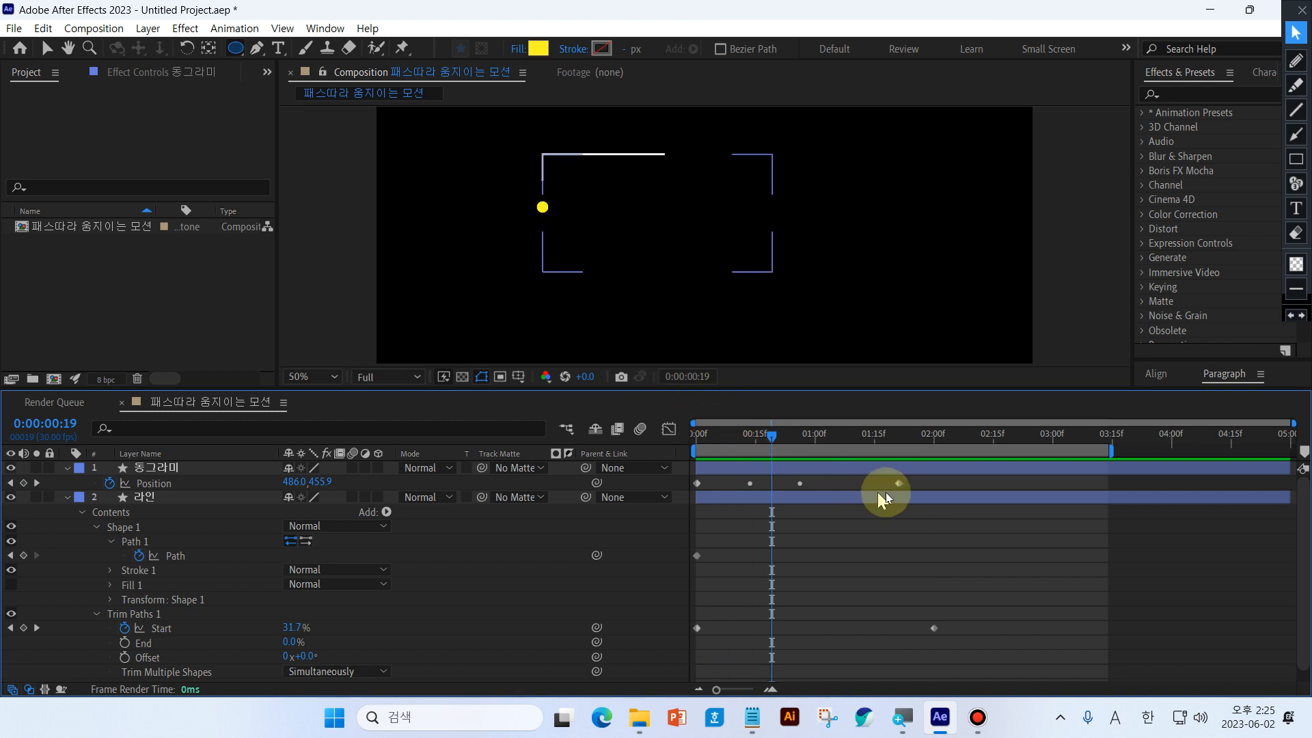
pyautogui.moveTo(906, 444); pyautogui.dragTo(935, 442)
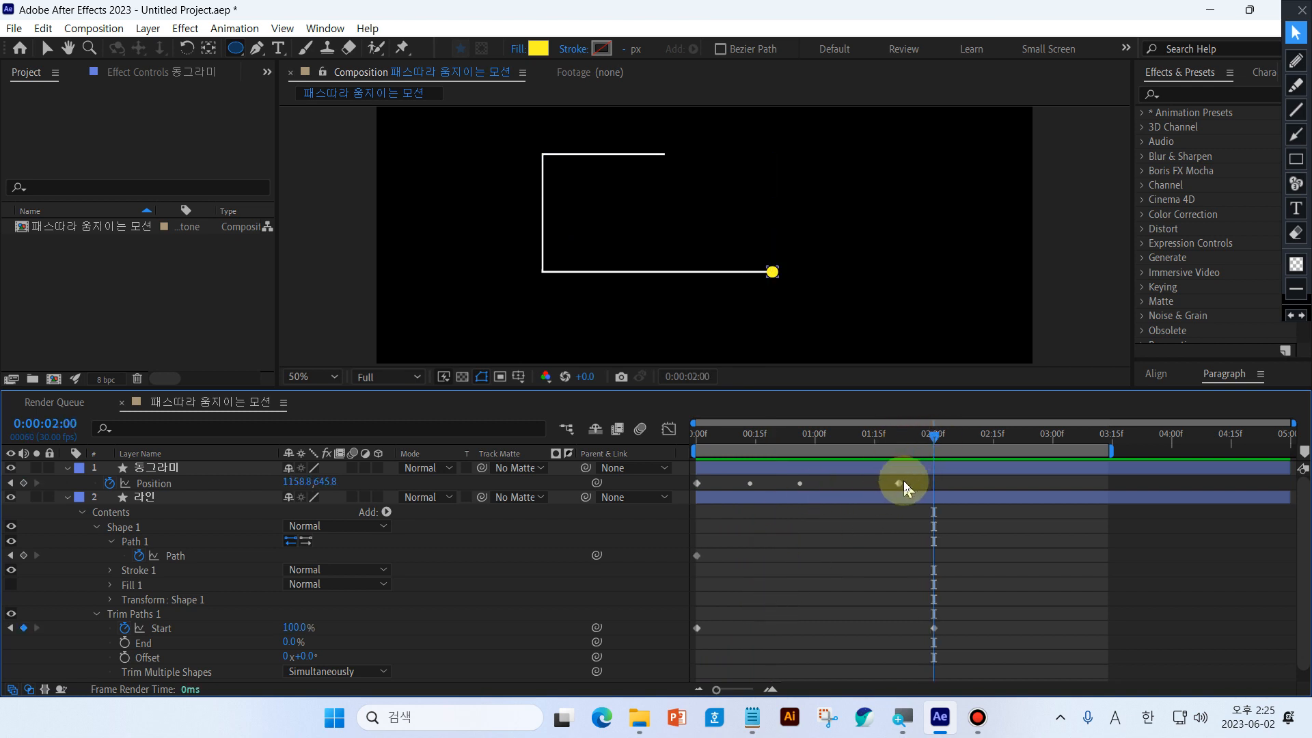
pyautogui.moveTo(899, 481); pyautogui.dragTo(931, 483)
pyautogui.click(811, 523)
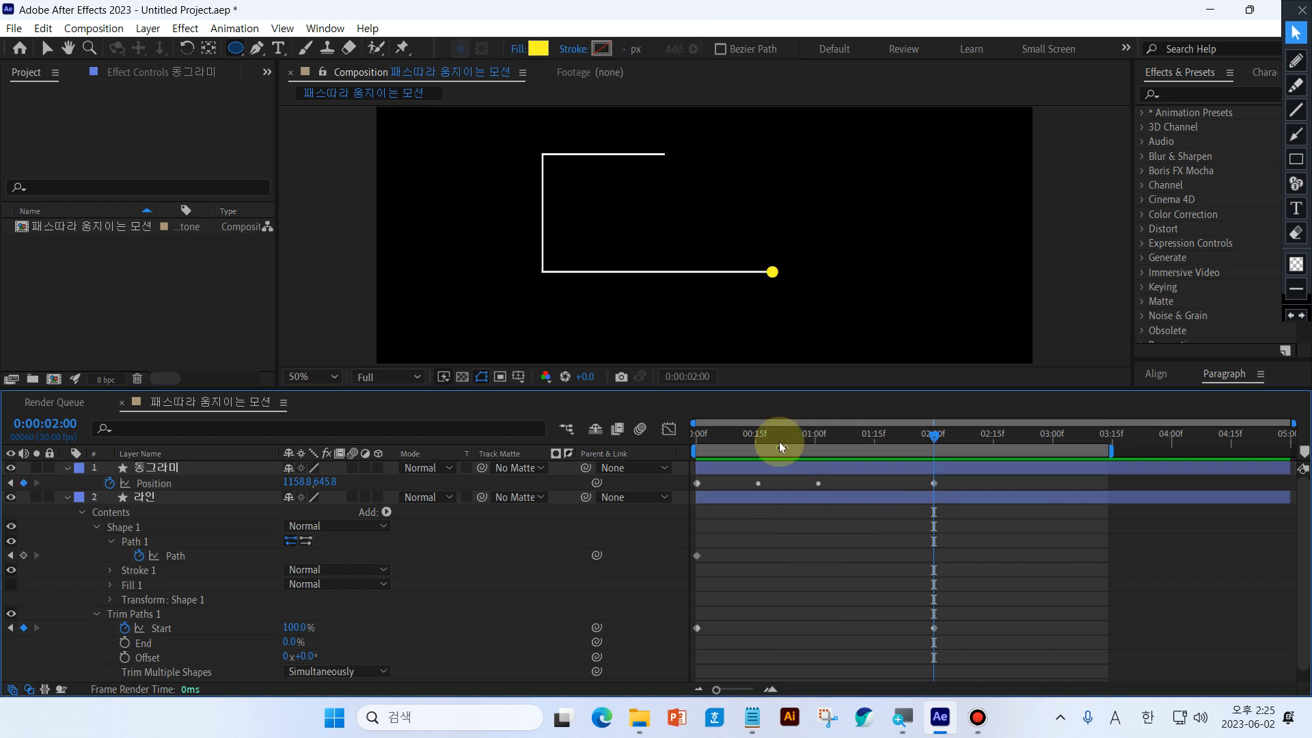
# Preview the animation from 0:00:00:00 and scrub the current time to 0:00:01:14
pyautogui.moveTo(781, 444); pyautogui.dragTo(700, 437)
pyautogui.click(781, 527)
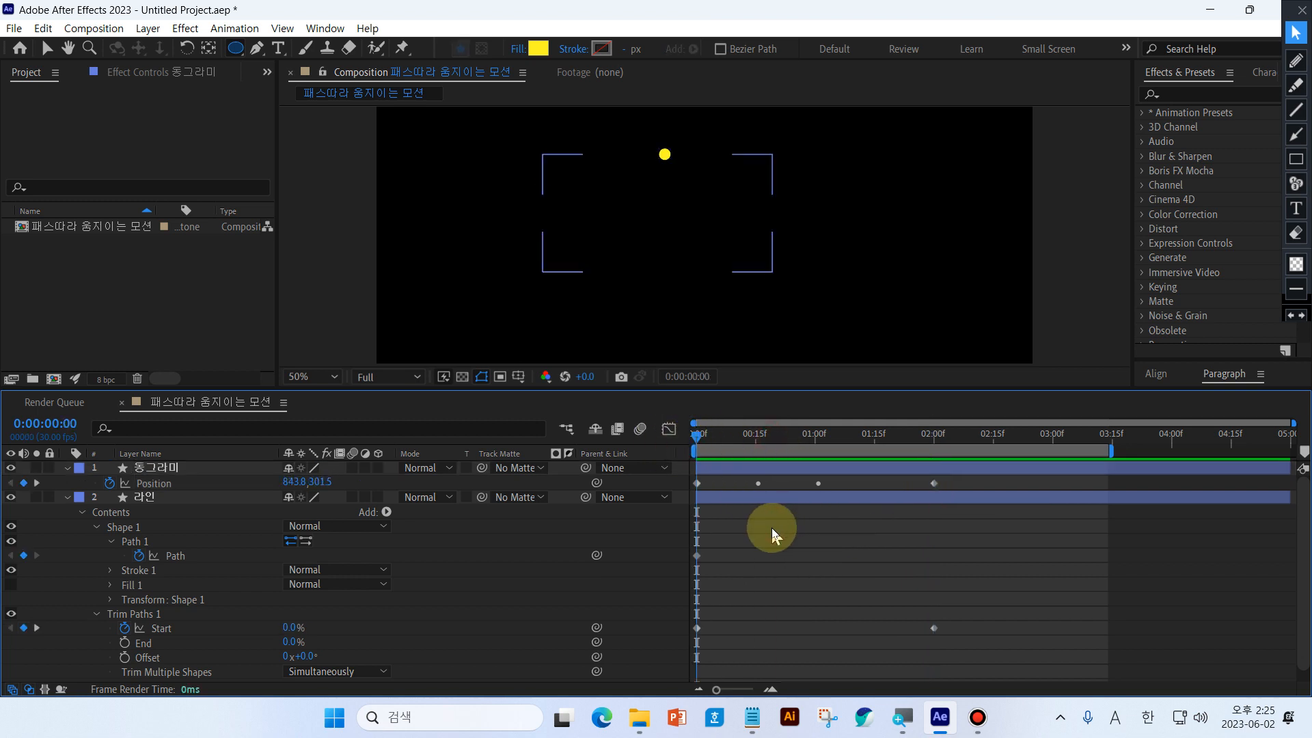
pyautogui.press('space')
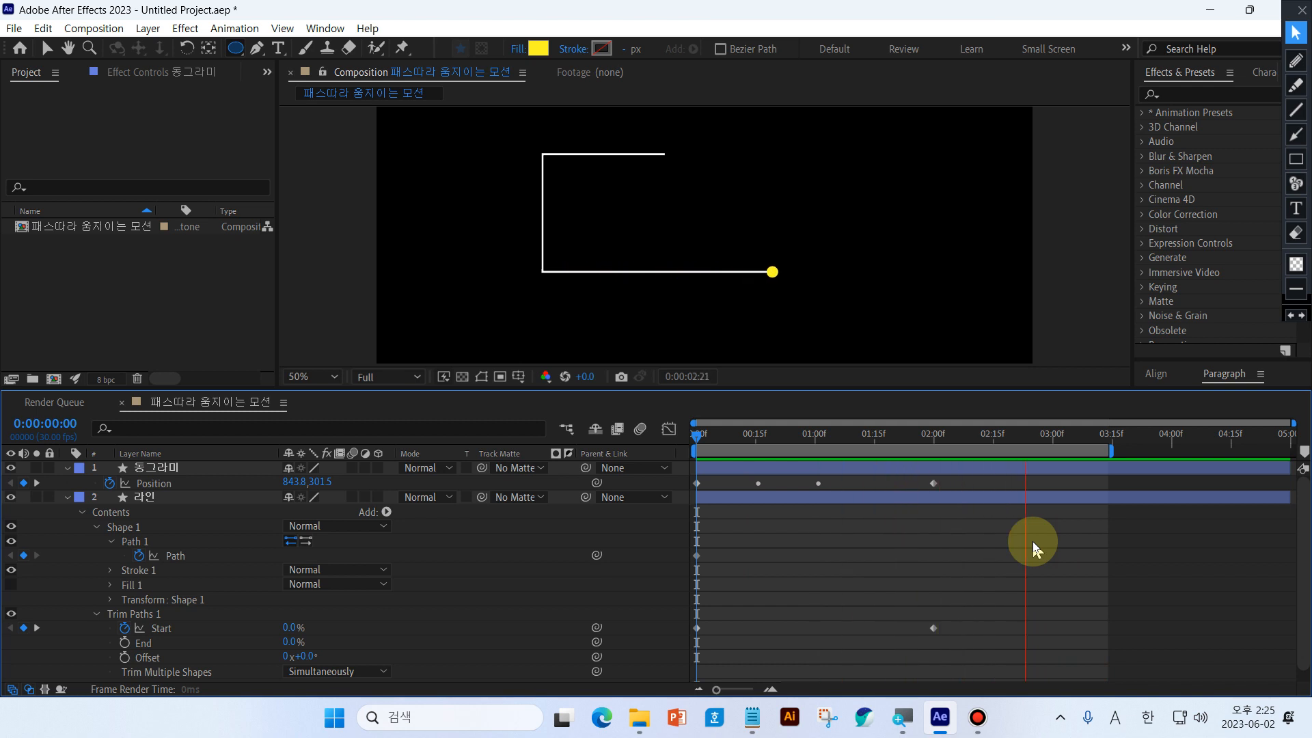
pyautogui.moveTo(748, 446); pyautogui.dragTo(870, 467)
pyautogui.click(260, 518)
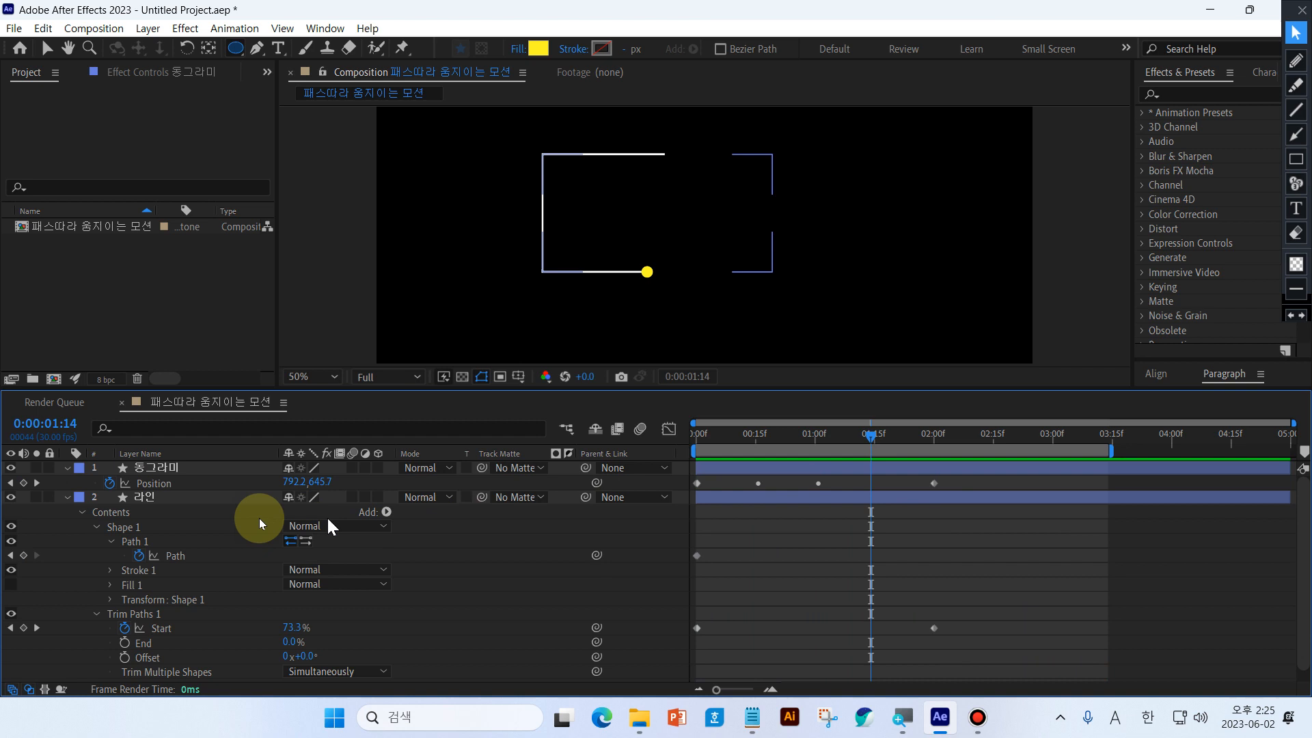
# Collapse the properties of the 동그라미 and 라인 layers and hide both layers
pyautogui.click(67, 498)
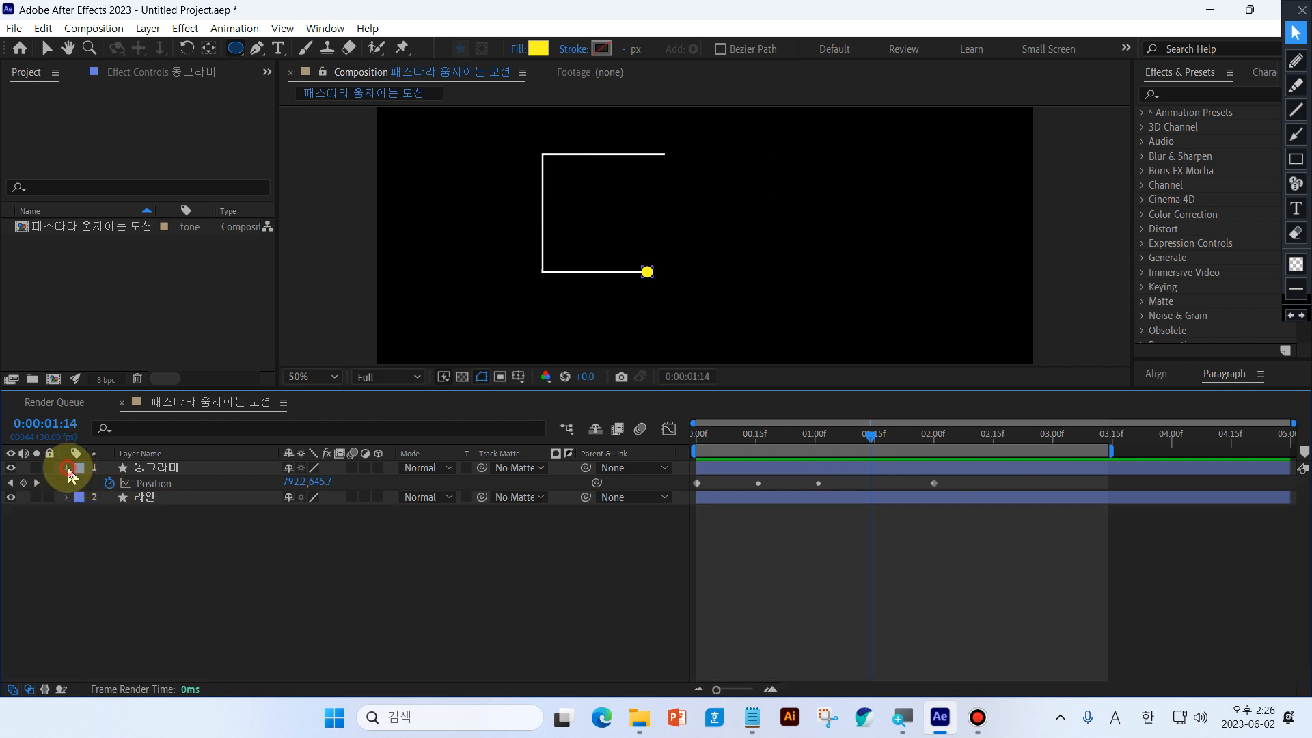
pyautogui.click(66, 468)
pyautogui.click(145, 550)
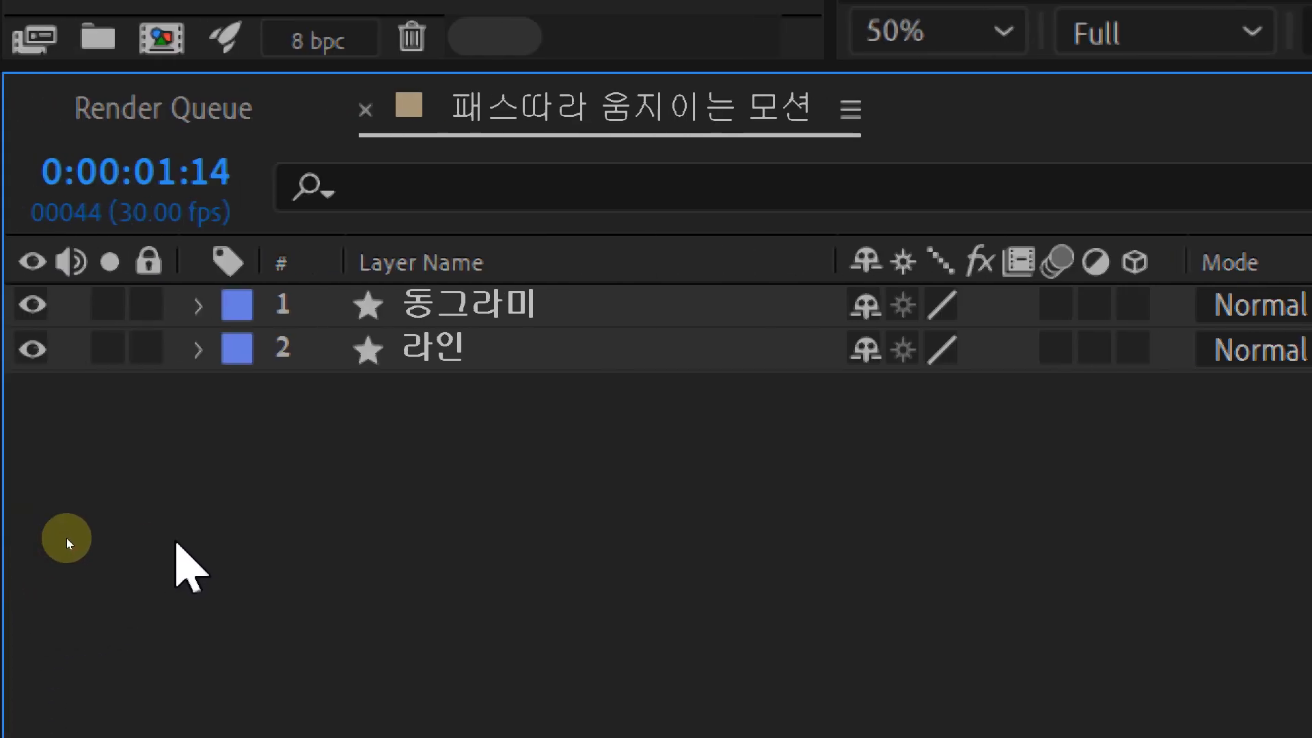
pyautogui.click(410, 347)
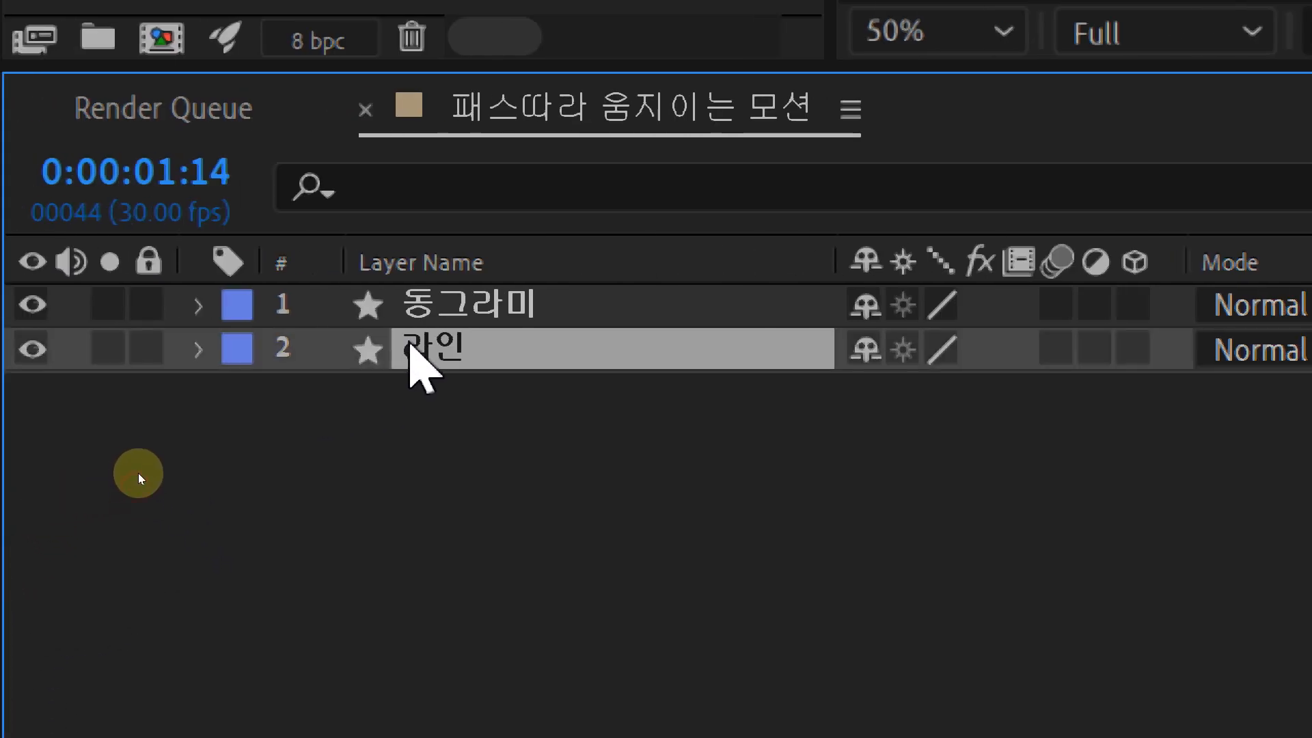
pyautogui.click(414, 301)
pyautogui.click(176, 432)
pyautogui.moveTo(32, 349); pyautogui.dragTo(32, 306)
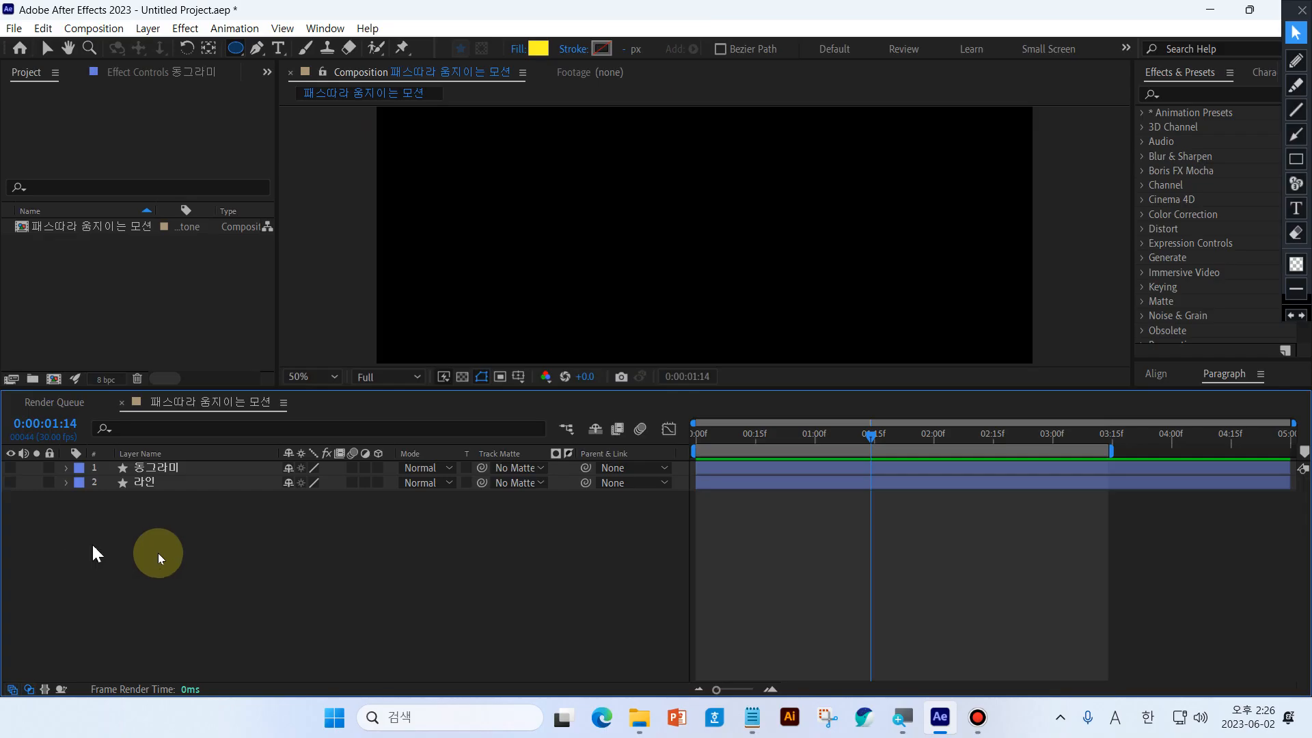
pyautogui.click(350, 590)
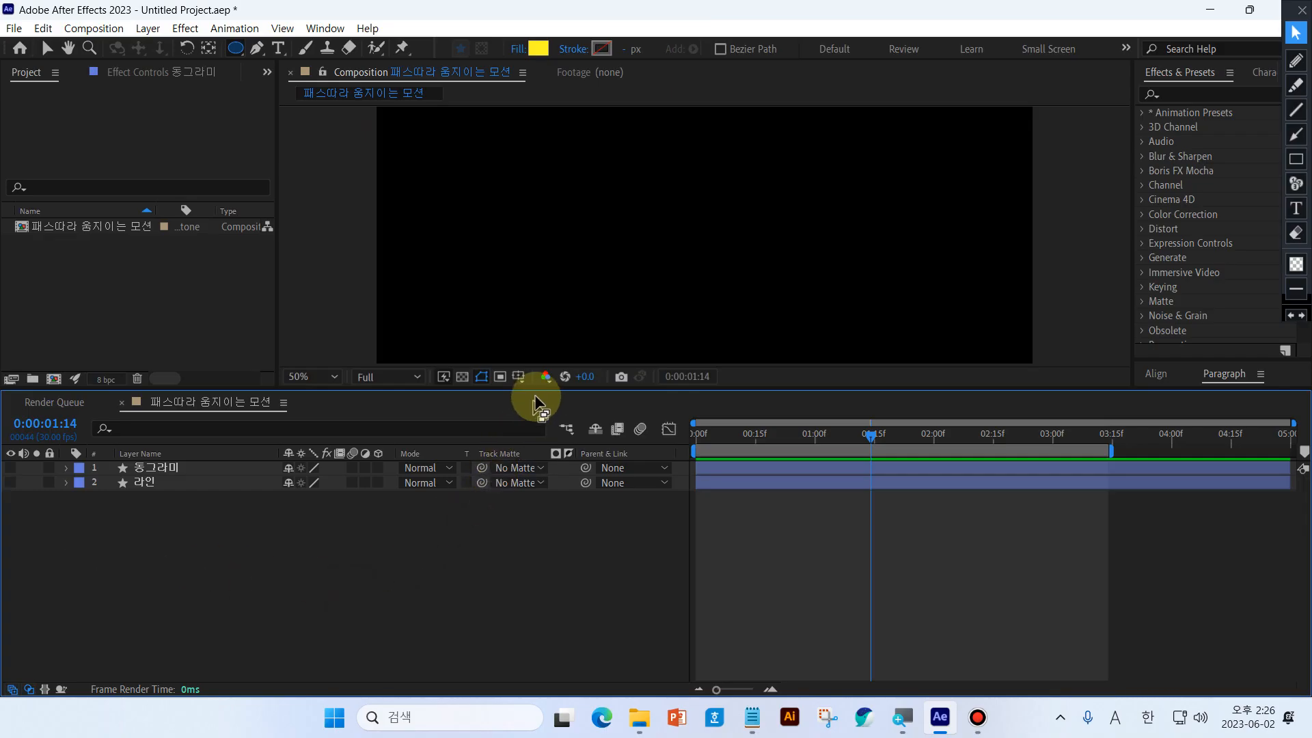
# Enlarge the composition viewer area and set its magnification to Fit up to 100%
pyautogui.moveTo(541, 388); pyautogui.dragTo(403, 444)
pyautogui.click(322, 431)
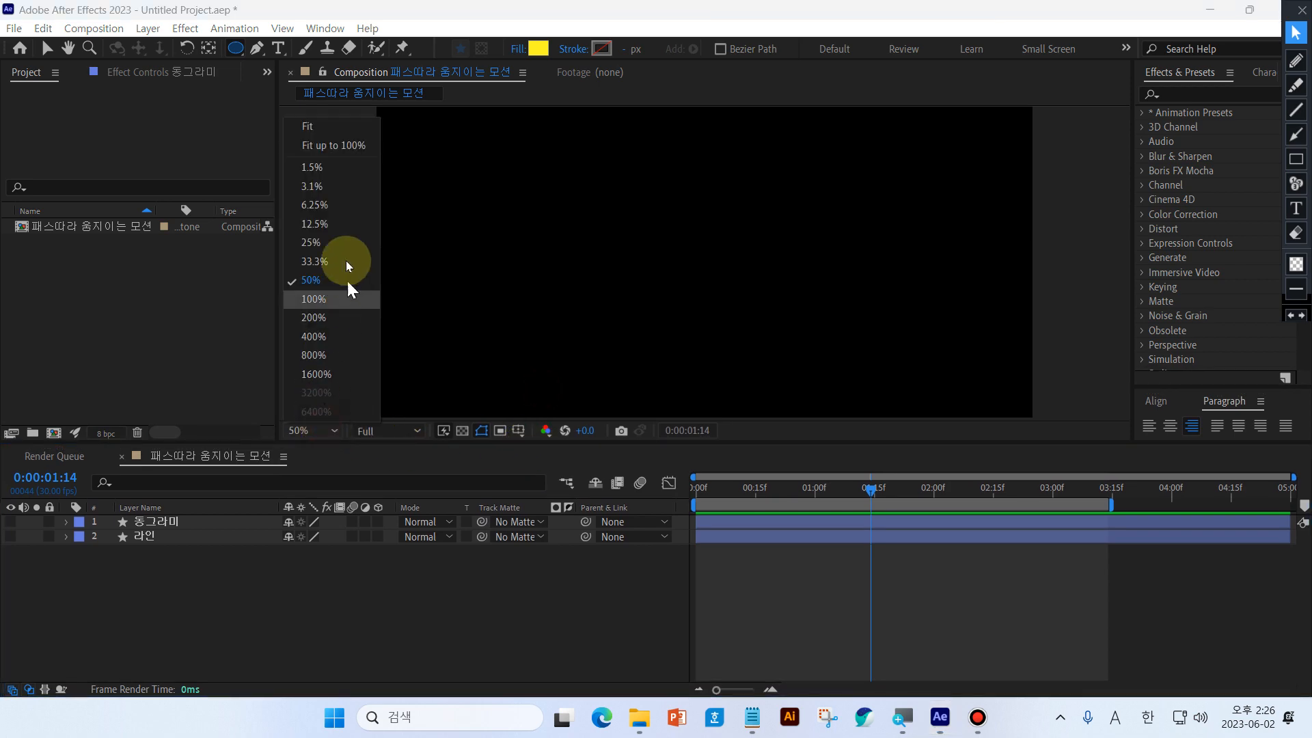
pyautogui.click(334, 146)
# Set up the Pen tool with no fill and a Solid Color stroke
pyautogui.click(257, 48)
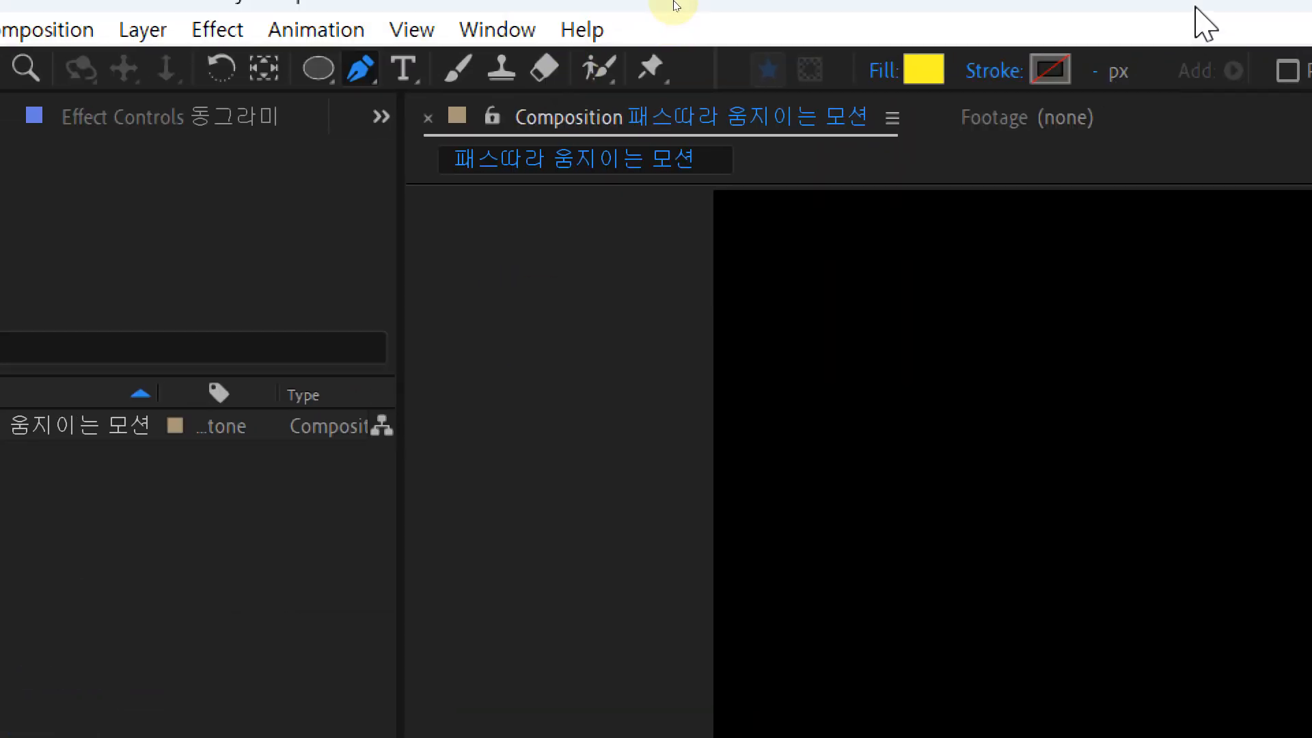
pyautogui.click(886, 97)
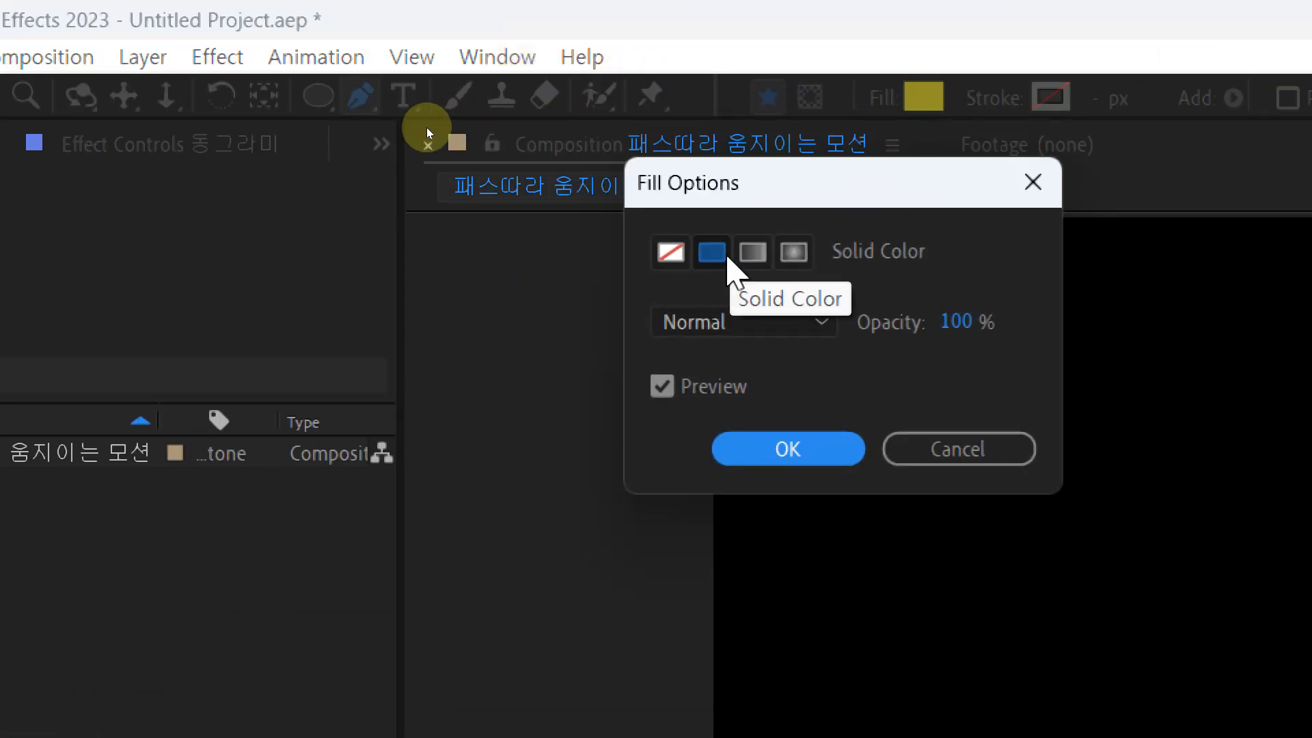
pyautogui.click(670, 252)
pyautogui.click(751, 448)
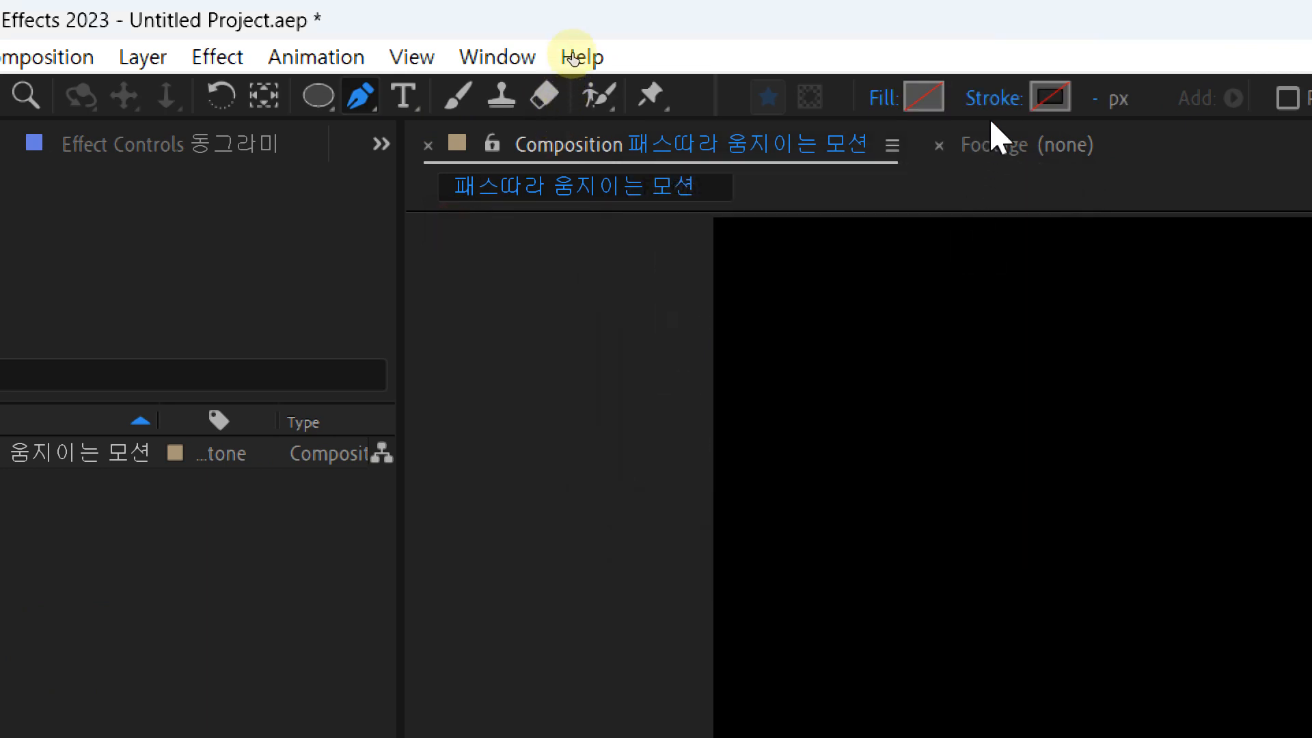
pyautogui.click(994, 100)
pyautogui.click(711, 252)
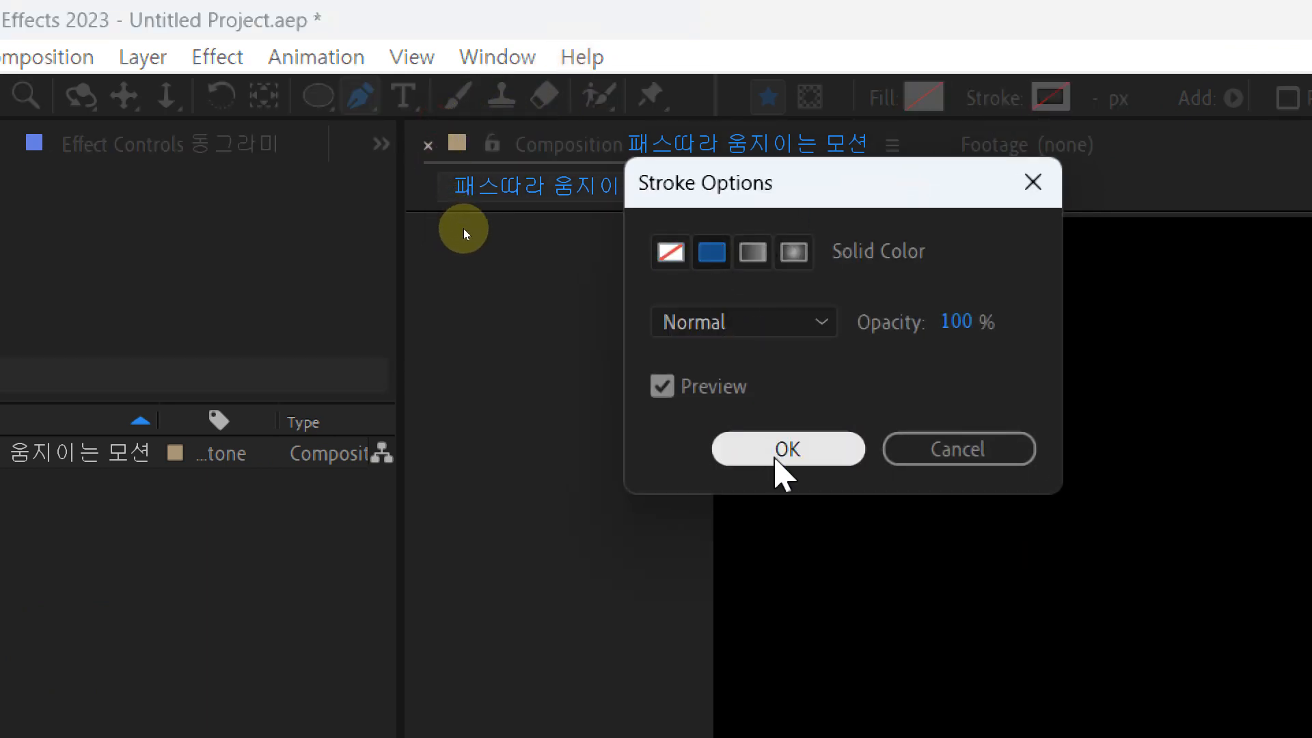
pyautogui.click(786, 450)
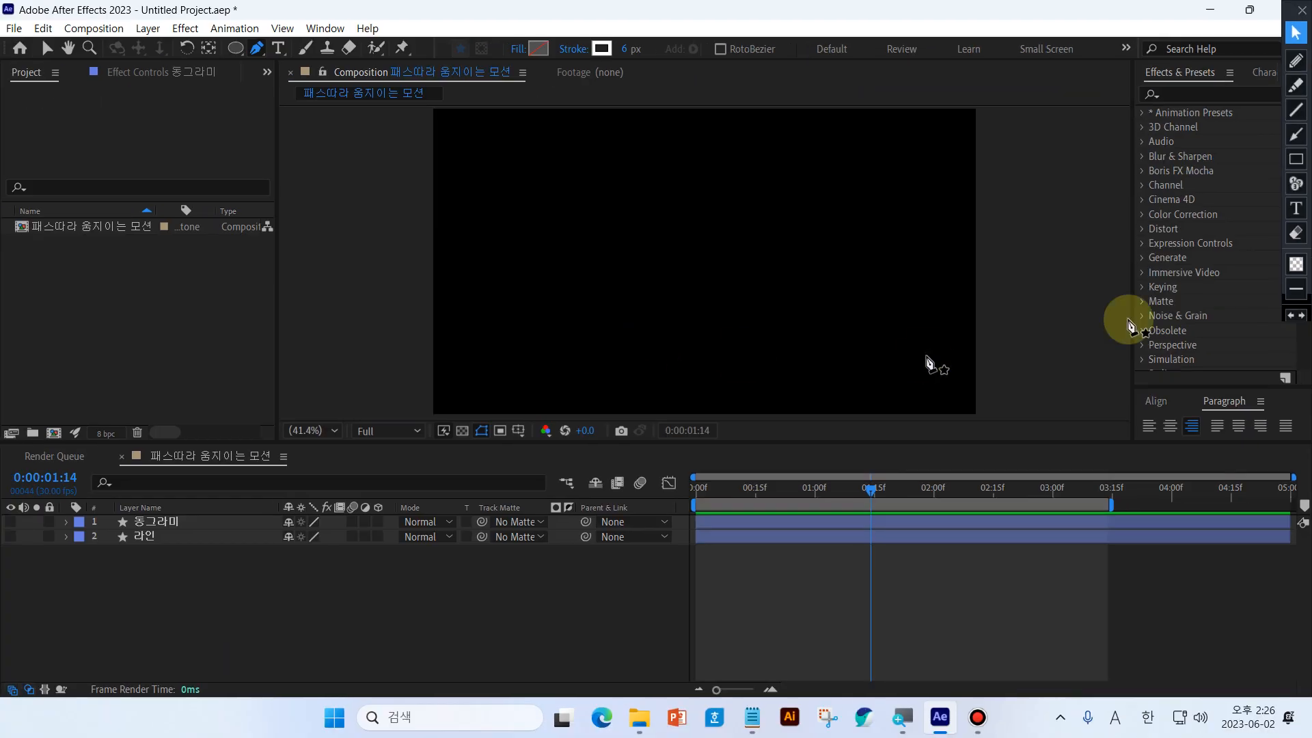
# Sketch a rising curve with a small loop over the composition using the red screen pen, and erase it
pyautogui.click(1294, 67)
pyautogui.moveTo(578, 331)
pyautogui.mouseDown()
pyautogui.moveTo(577, 296)
pyautogui.moveTo(649, 230)
pyautogui.moveTo(696, 261)
pyautogui.moveTo(660, 247)
pyautogui.moveTo(697, 181)
pyautogui.moveTo(789, 167)
pyautogui.mouseUp()
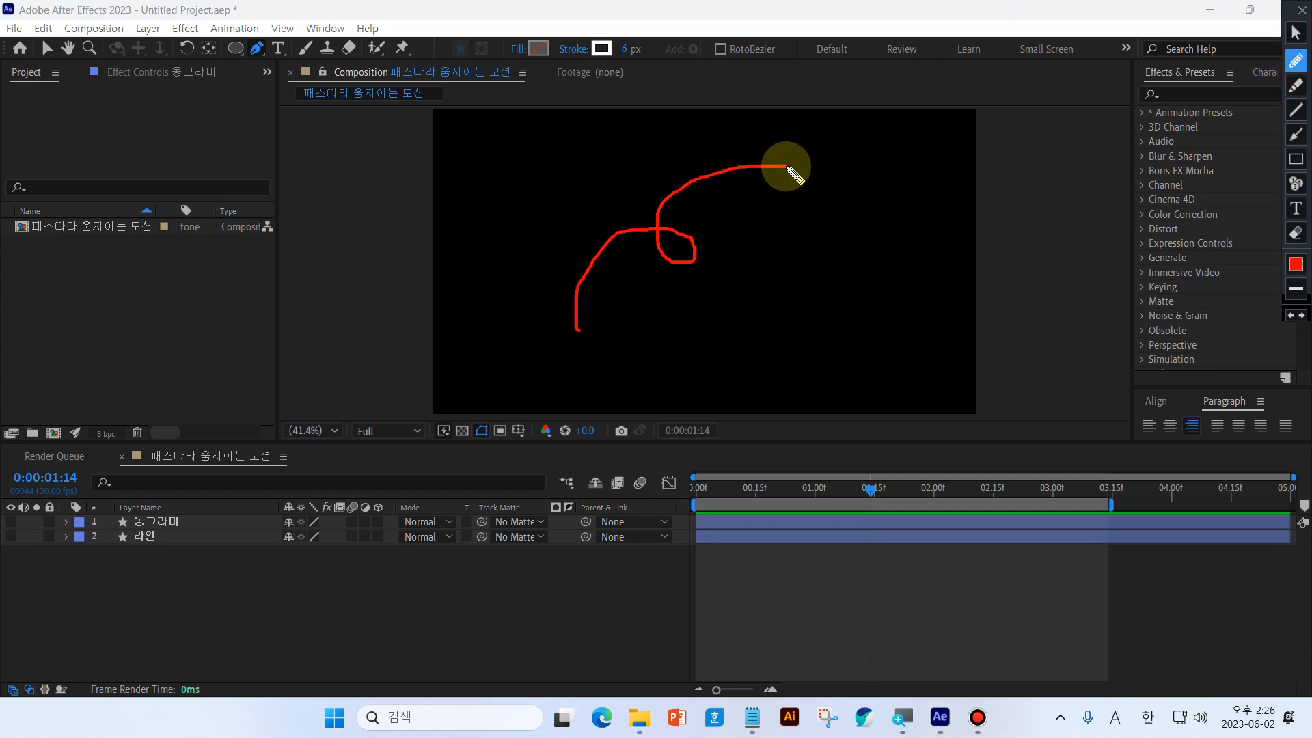
pyautogui.moveTo(577, 328)
pyautogui.mouseDown()
pyautogui.moveTo(601, 246)
pyautogui.moveTo(666, 230)
pyautogui.moveTo(683, 261)
pyautogui.moveTo(661, 225)
pyautogui.moveTo(803, 168)
pyautogui.mouseUp()
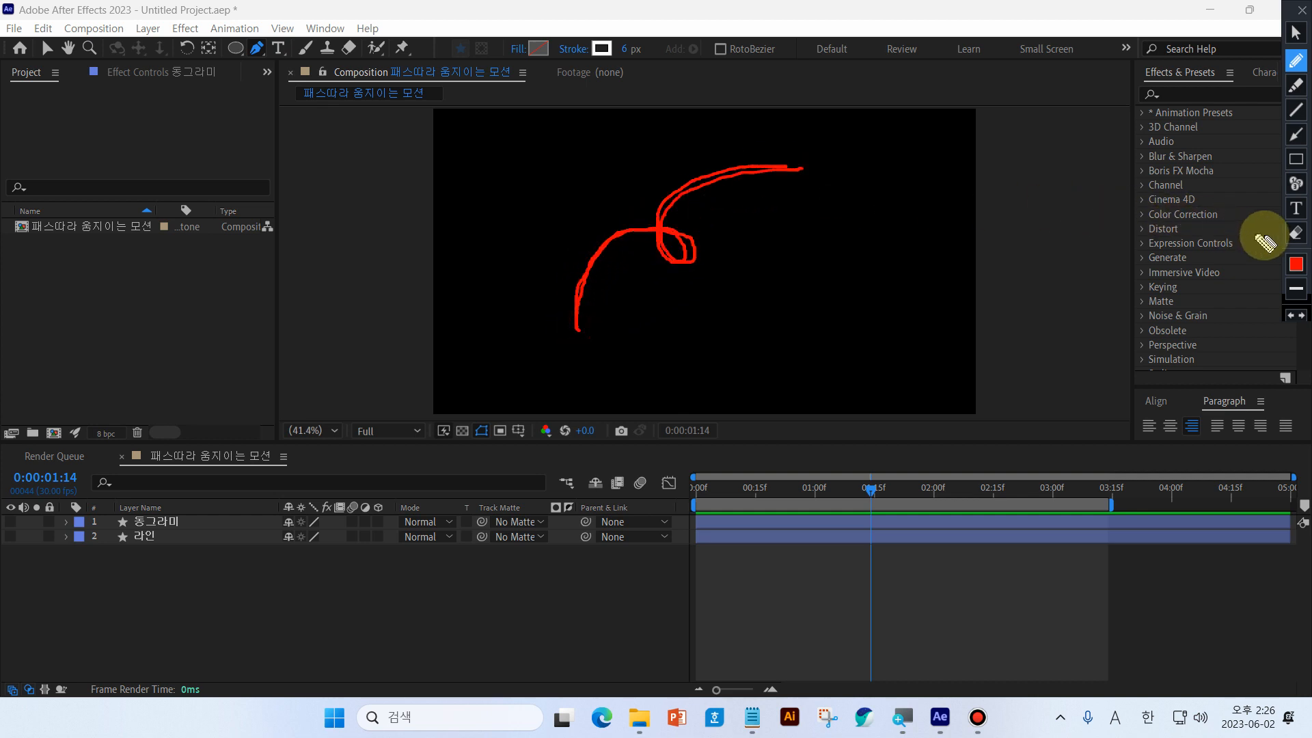
pyautogui.click(1293, 238)
pyautogui.click(1296, 32)
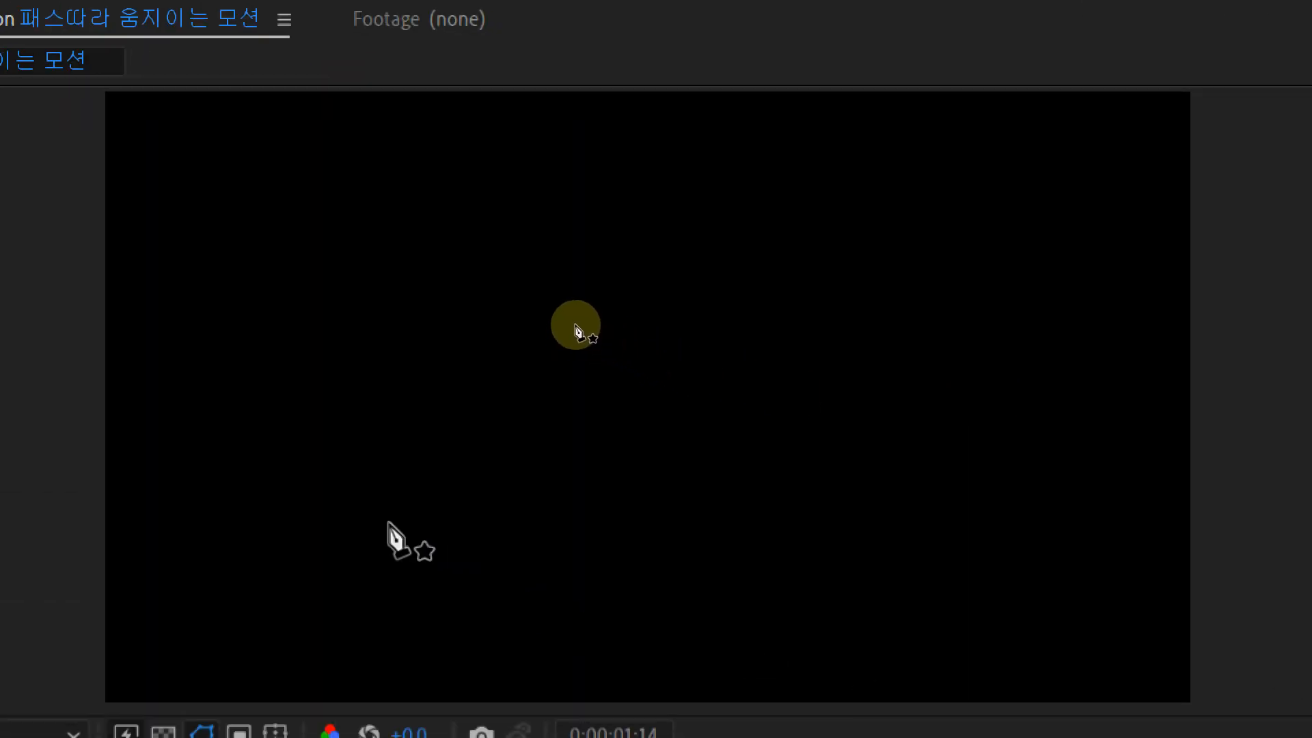
# Draw a curved open path with the Pen tool, rising from the lower left through a small loop to the upper right
pyautogui.moveTo(389, 525); pyautogui.dragTo(398, 507)
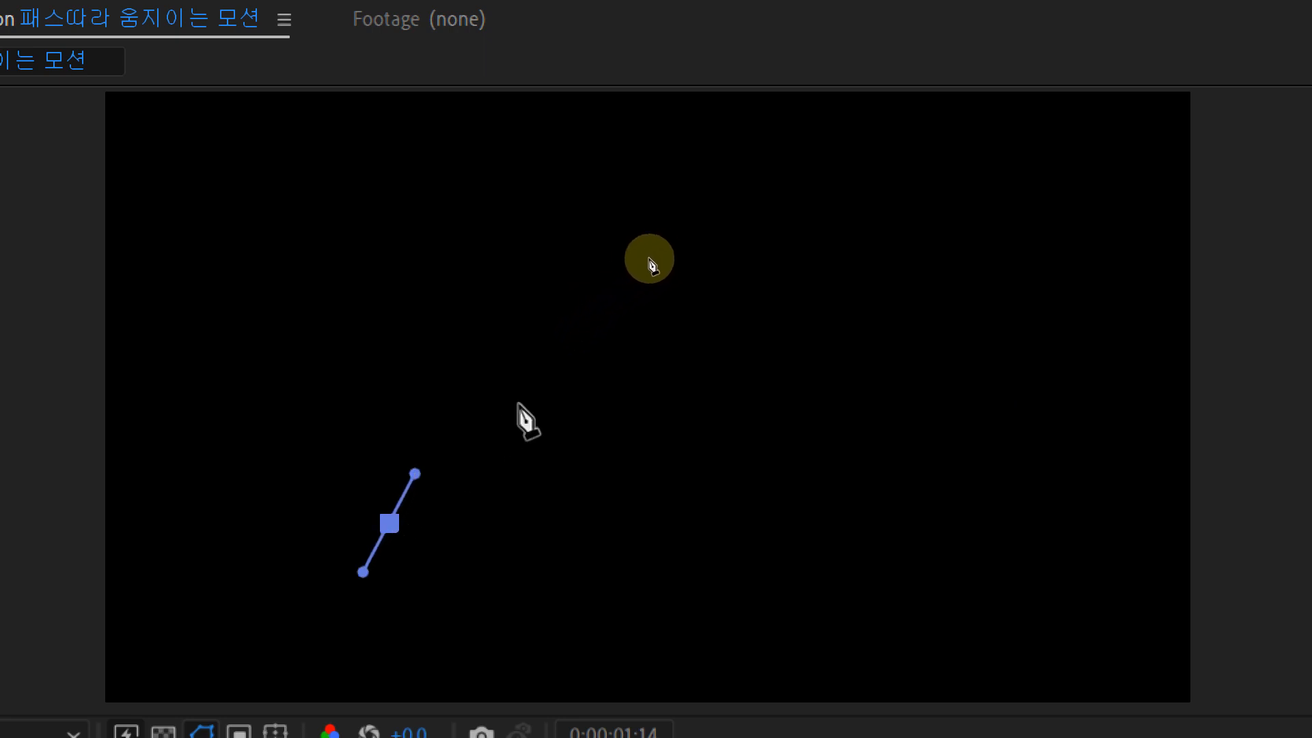
pyautogui.moveTo(576, 346); pyautogui.dragTo(623, 328)
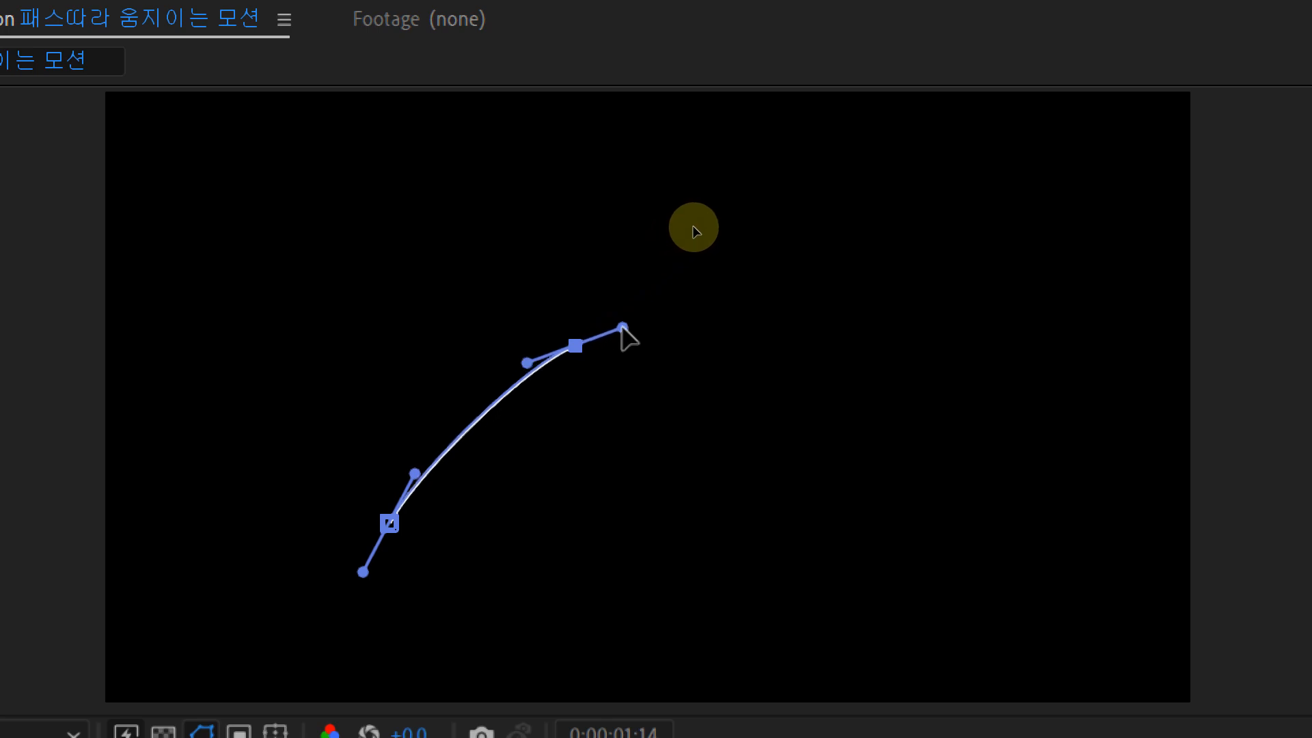
pyautogui.scroll(1, 576, 452)
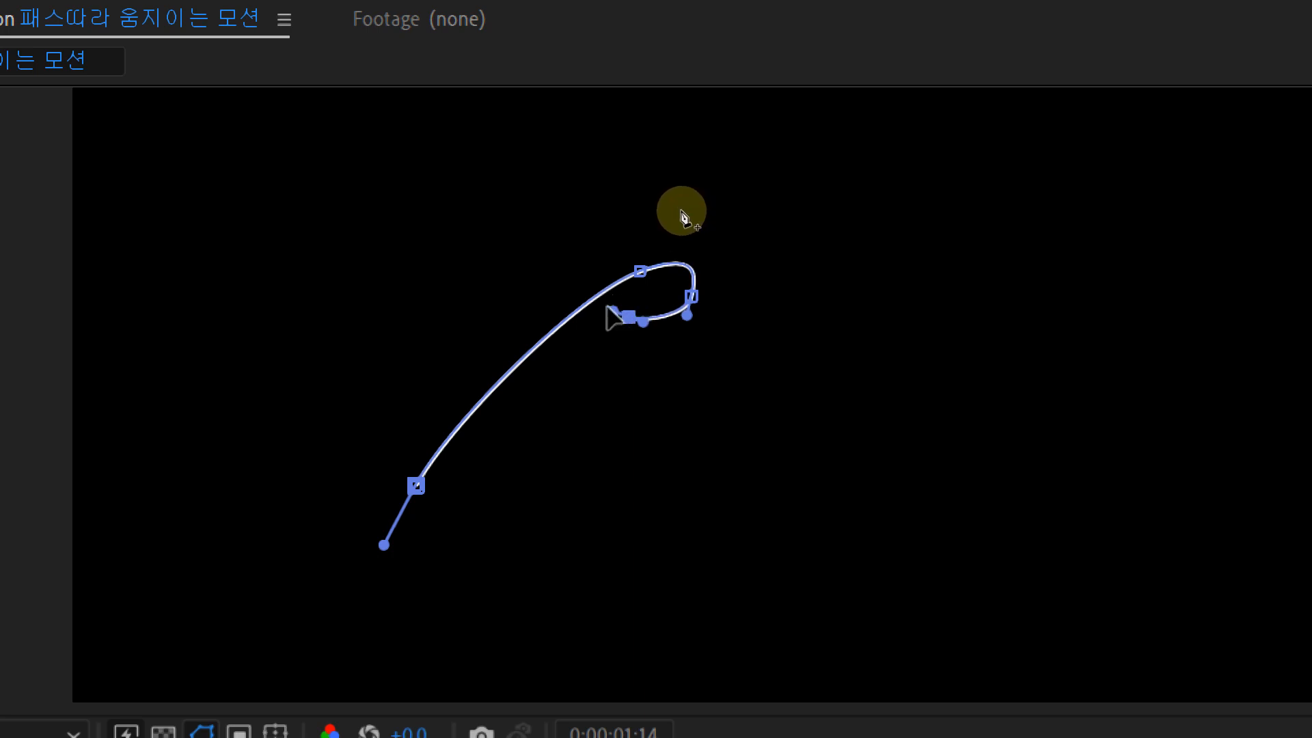
pyautogui.moveTo(714, 164); pyautogui.dragTo(855, 135)
pyautogui.click(1056, 174)
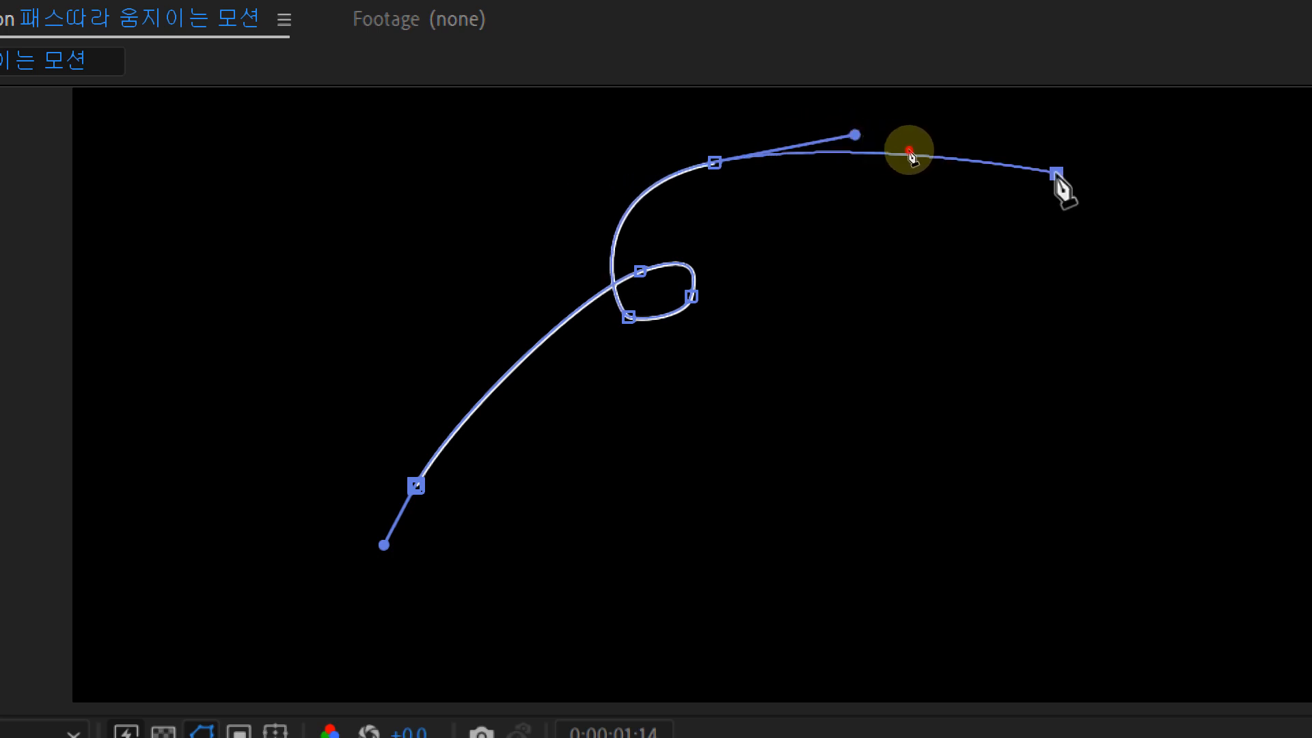
pyautogui.moveTo(1073, 177); pyautogui.dragTo(1096, 183)
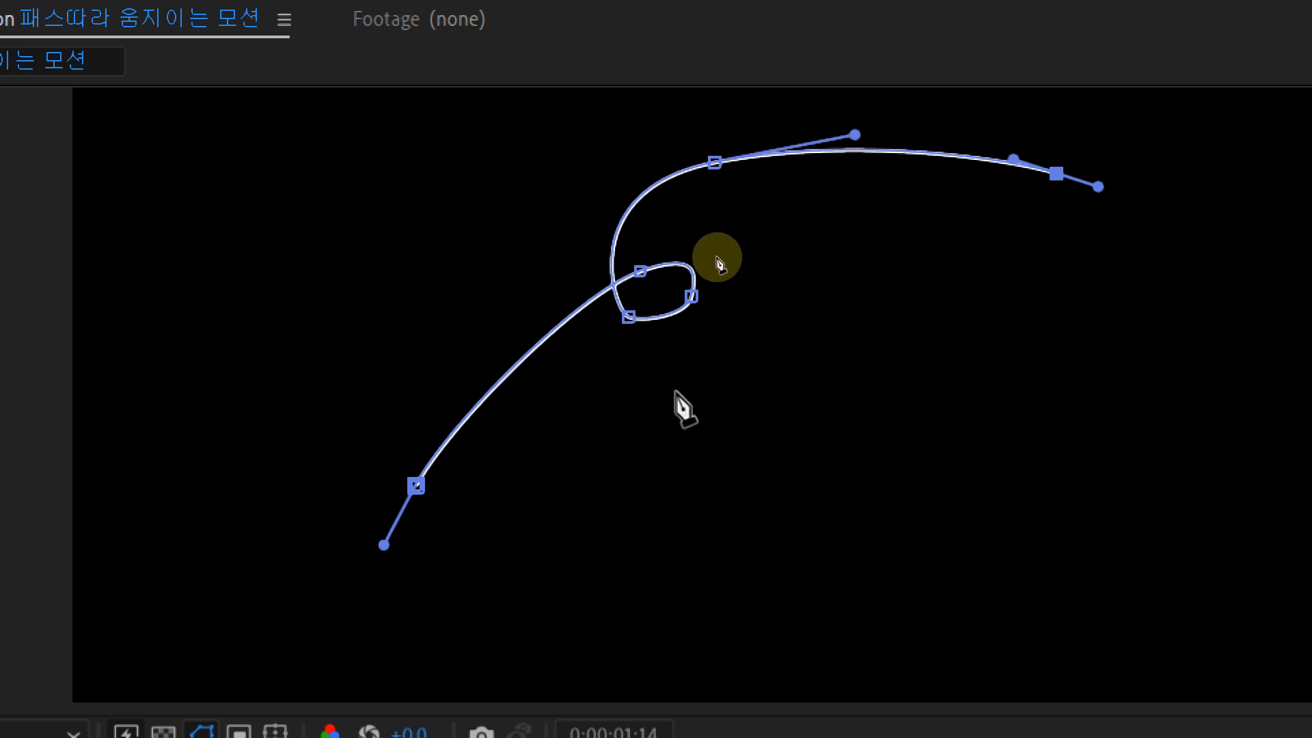
# Reposition the lower anchor point of the path's loop and lengthen both its direction handles to round the loop's underside
pyautogui.click(629, 317)
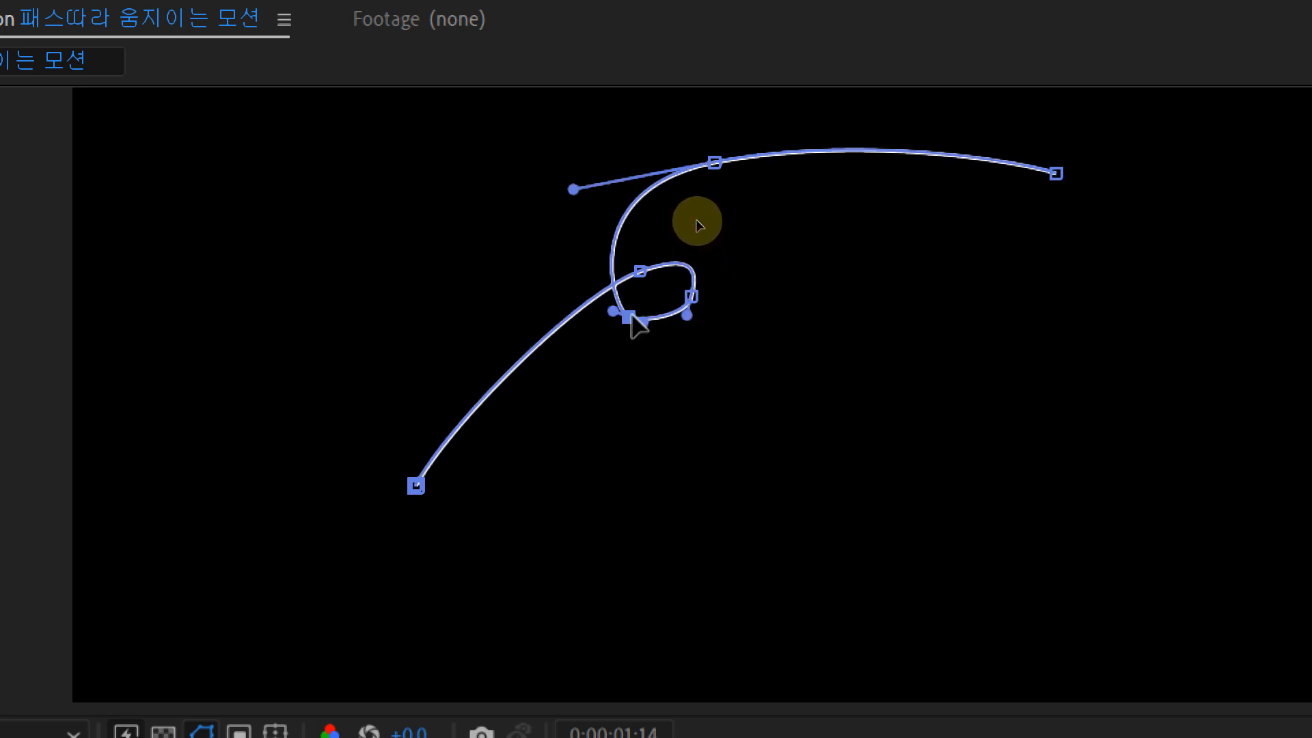
pyautogui.moveTo(624, 315); pyautogui.dragTo(631, 328)
pyautogui.scroll(4, 645, 395)
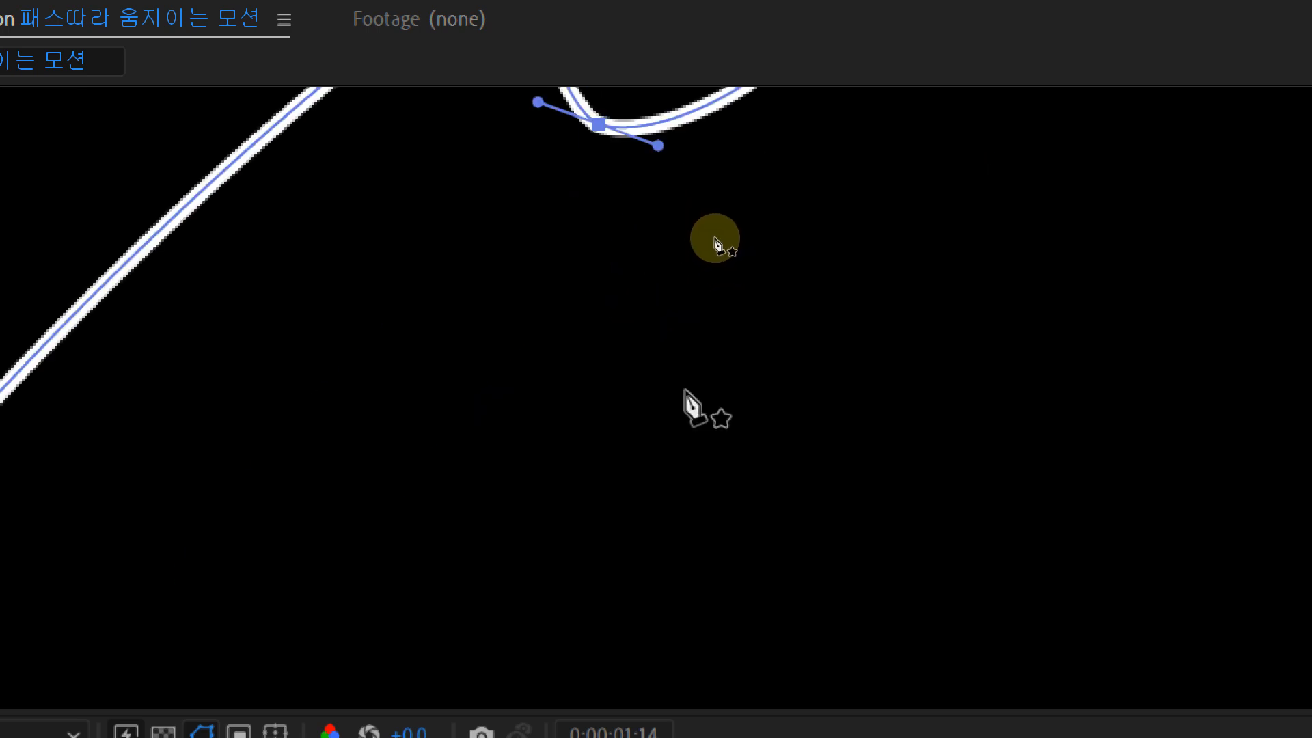
pyautogui.moveTo(694, 410); pyautogui.dragTo(667, 531)
pyautogui.moveTo(571, 443); pyautogui.dragTo(482, 415)
pyautogui.moveTo(688, 484); pyautogui.dragTo(769, 520)
# Adjust the loop's upper and right anchor points and their direction handles to make the loop rounder
pyautogui.moveTo(648, 234); pyautogui.dragTo(647, 222)
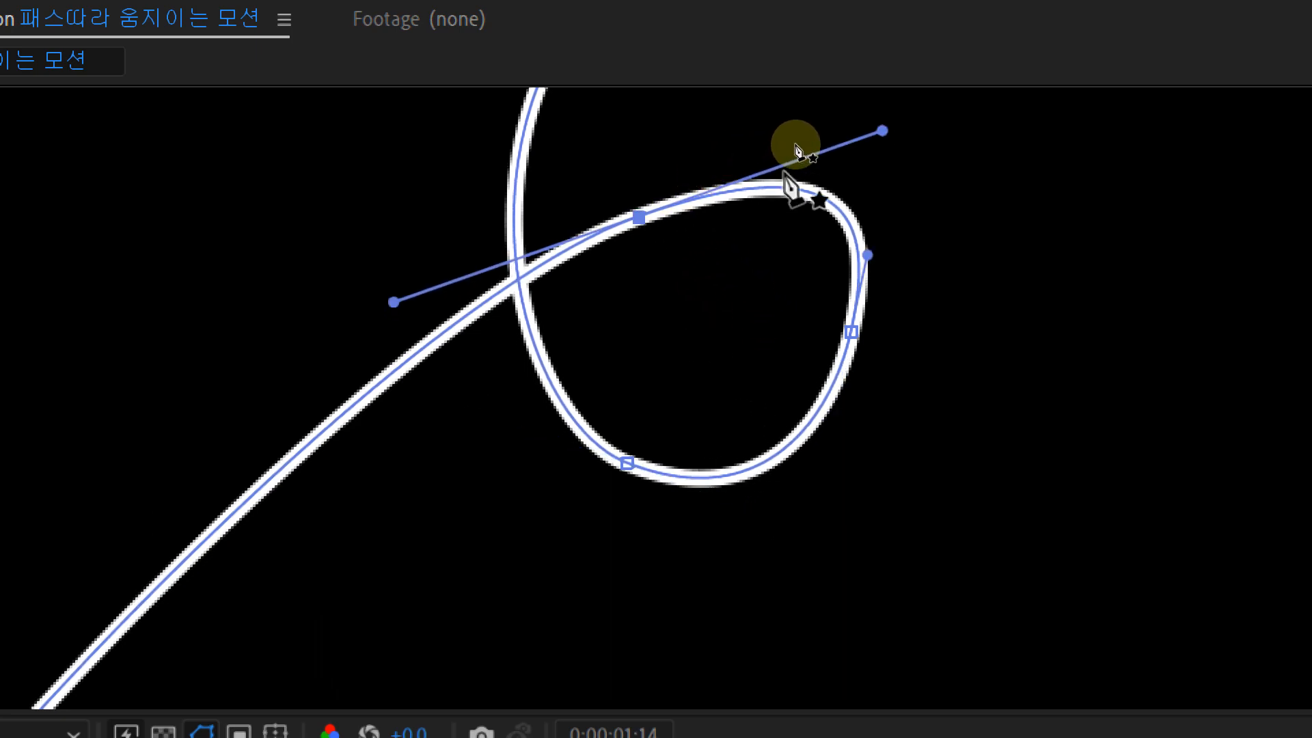
pyautogui.moveTo(882, 130); pyautogui.dragTo(798, 128)
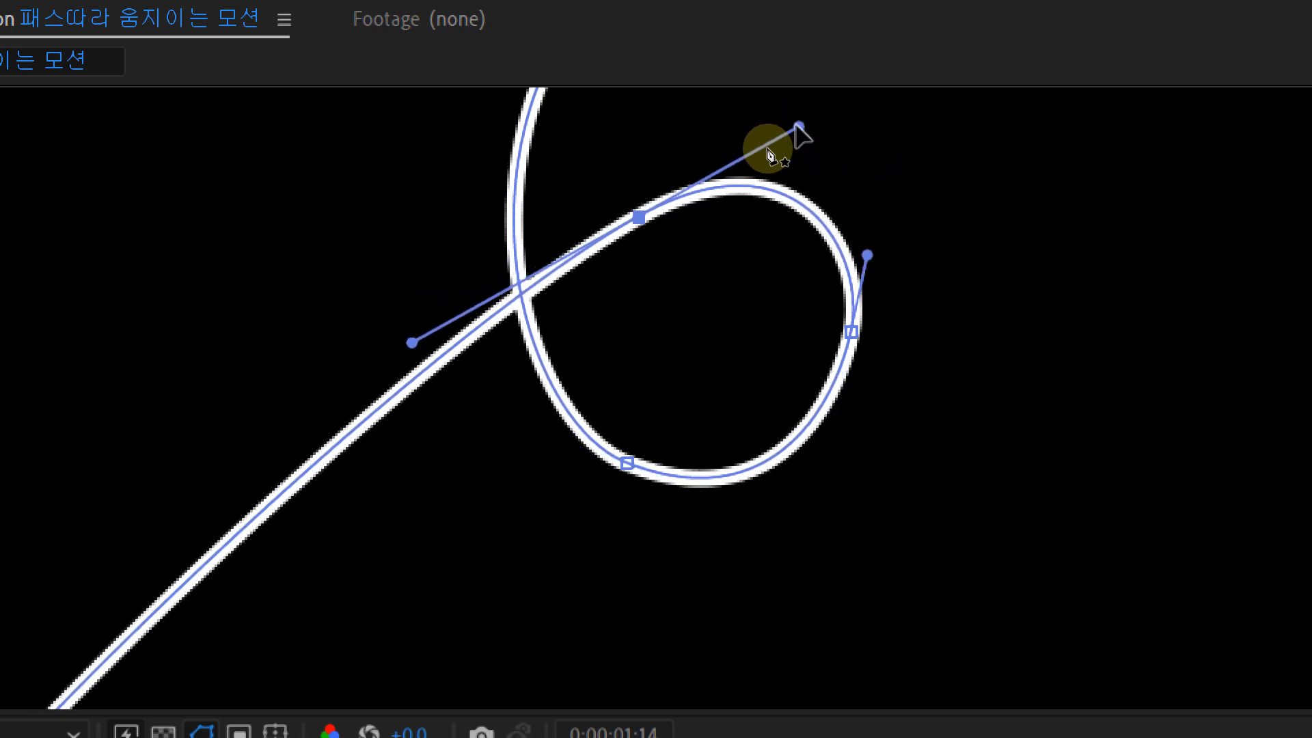
pyautogui.moveTo(848, 334); pyautogui.dragTo(850, 351)
pyautogui.moveTo(869, 274)
pyautogui.mouseDown()
pyautogui.moveTo(876, 253)
pyautogui.moveTo(871, 271)
pyautogui.mouseUp()
pyautogui.moveTo(831, 436)
pyautogui.mouseDown()
pyautogui.moveTo(855, 424)
pyautogui.moveTo(845, 420)
pyautogui.mouseUp()
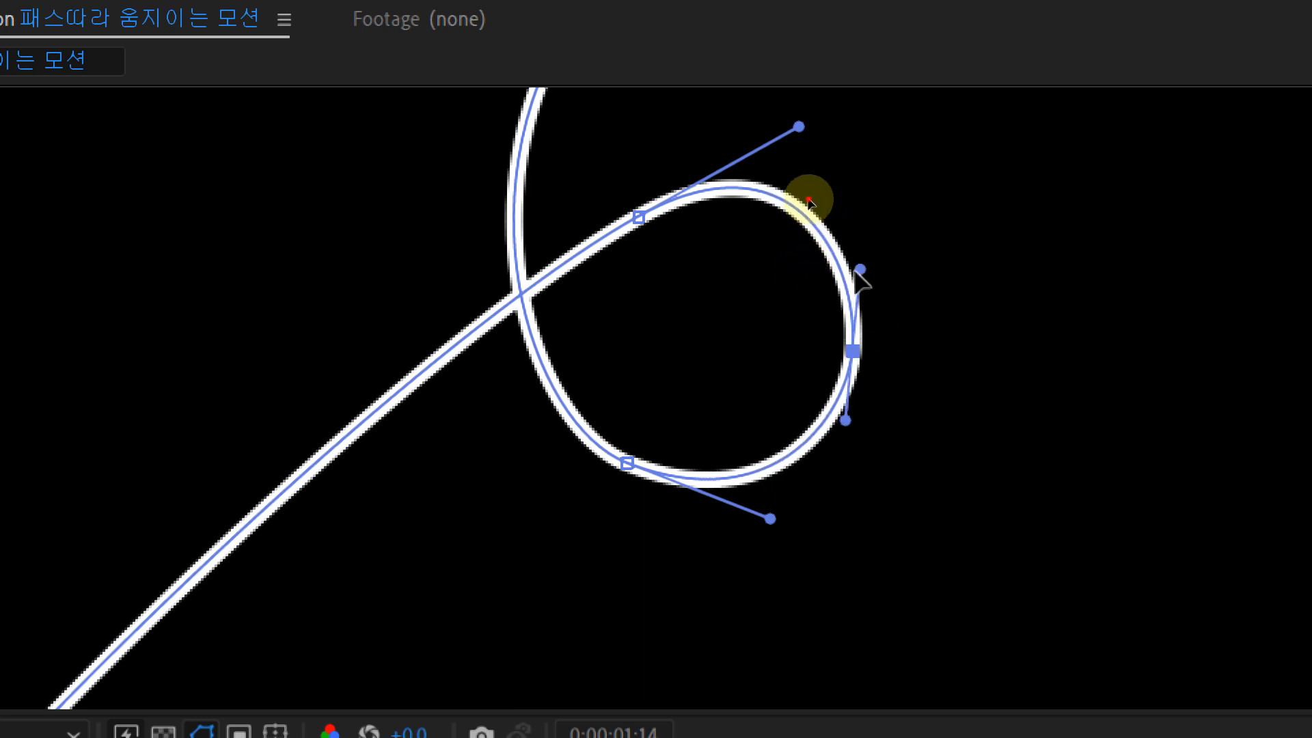
# Fine-tune the direction handles of the loop's right and lower anchors, and reshape the upper arc by moving its left anchor and end point
pyautogui.moveTo(857, 270)
pyautogui.mouseDown()
pyautogui.moveTo(870, 290)
pyautogui.moveTo(865, 281)
pyautogui.mouseUp()
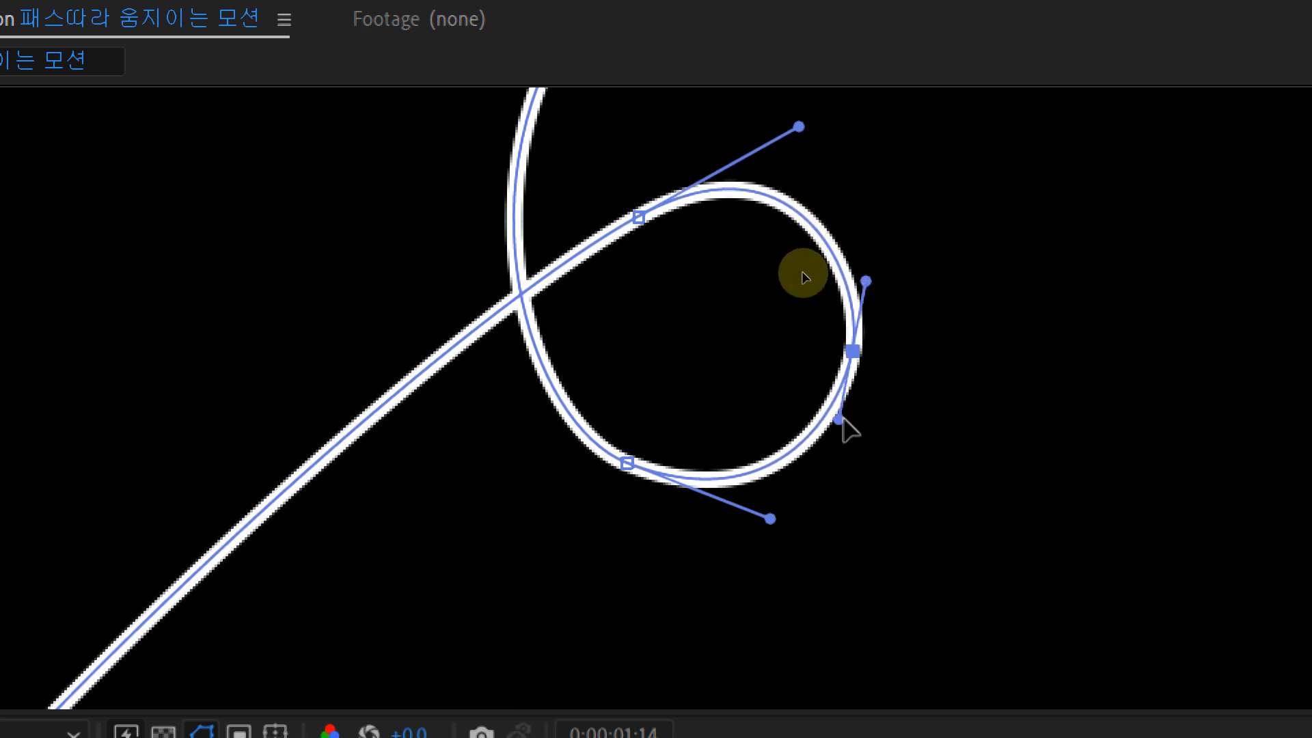
pyautogui.moveTo(769, 519); pyautogui.dragTo(765, 497)
pyautogui.scroll(-1, 824, 488)
pyautogui.moveTo(880, 349); pyautogui.dragTo(583, 465)
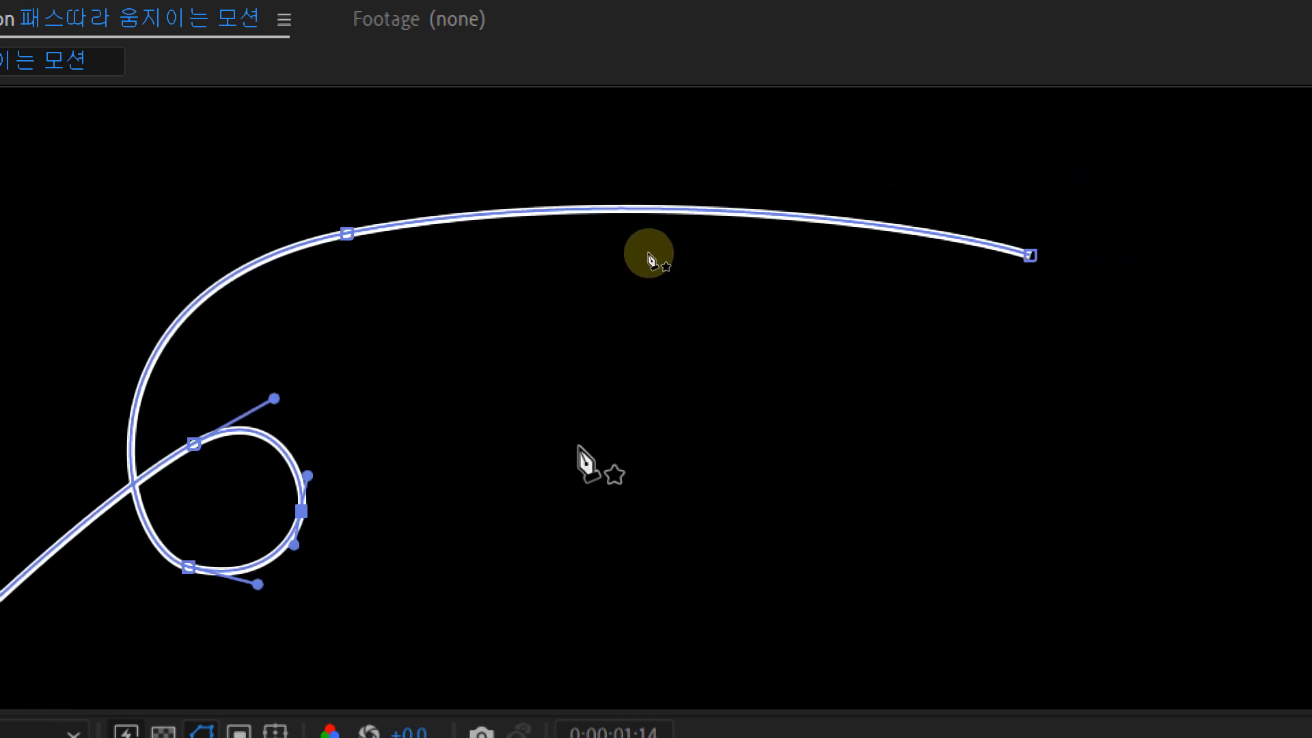
pyautogui.moveTo(346, 234); pyautogui.dragTo(373, 223)
pyautogui.moveTo(1029, 256); pyautogui.dragTo(1000, 320)
pyautogui.moveTo(1085, 346); pyautogui.dragTo(1085, 388)
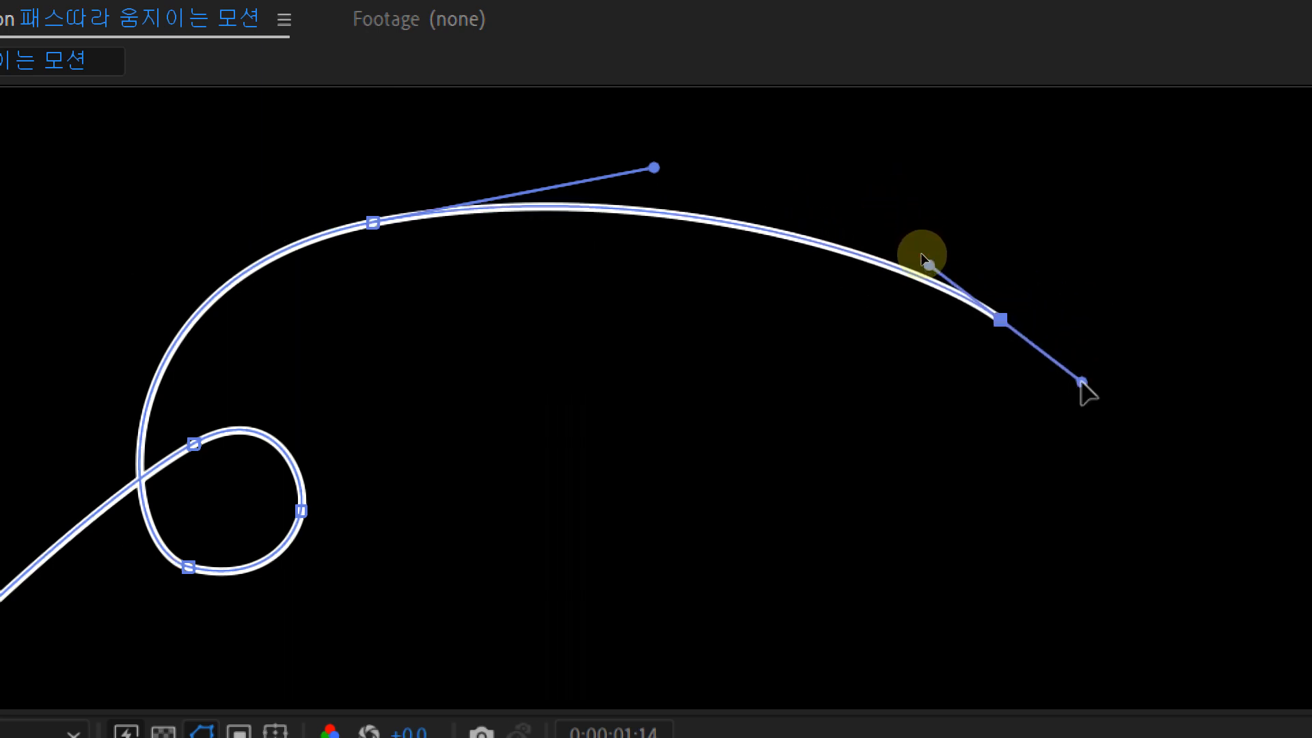
pyautogui.press(',')
pyautogui.press(',')
pyautogui.scroll(1, 656, 519)
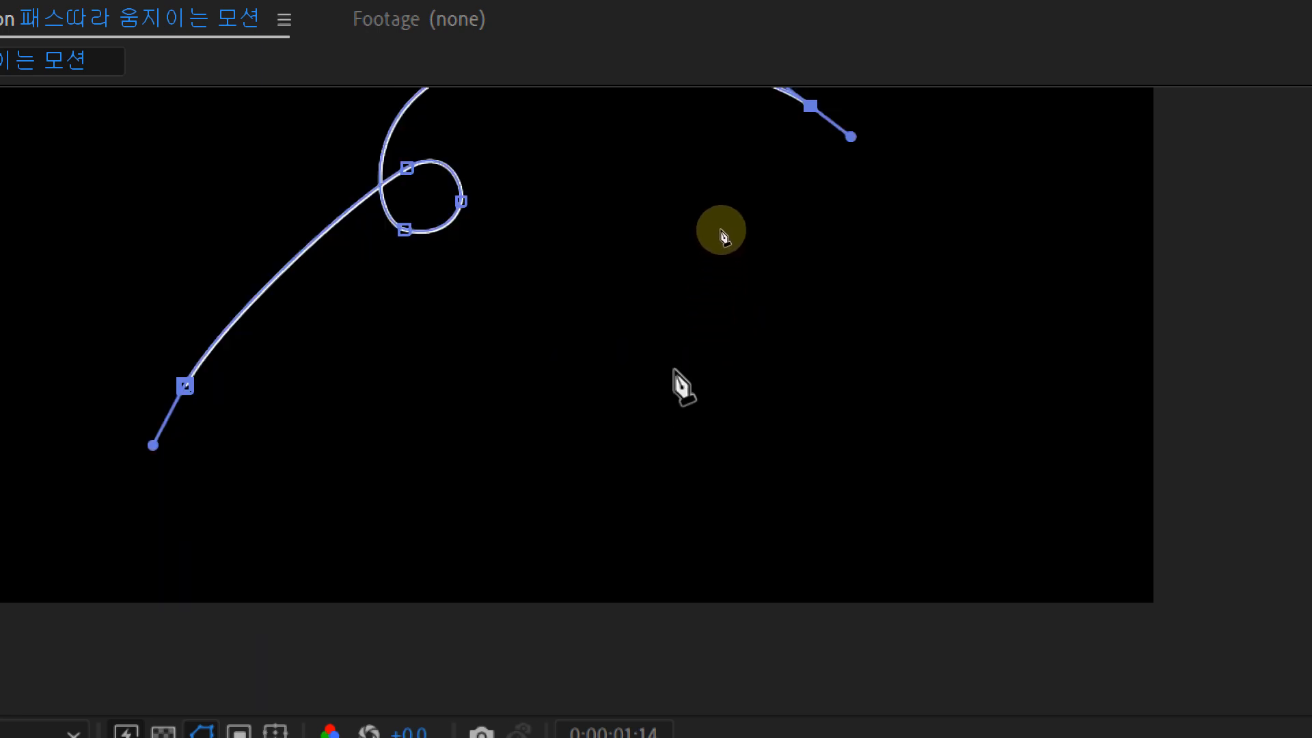
pyautogui.moveTo(677, 337); pyautogui.dragTo(743, 430)
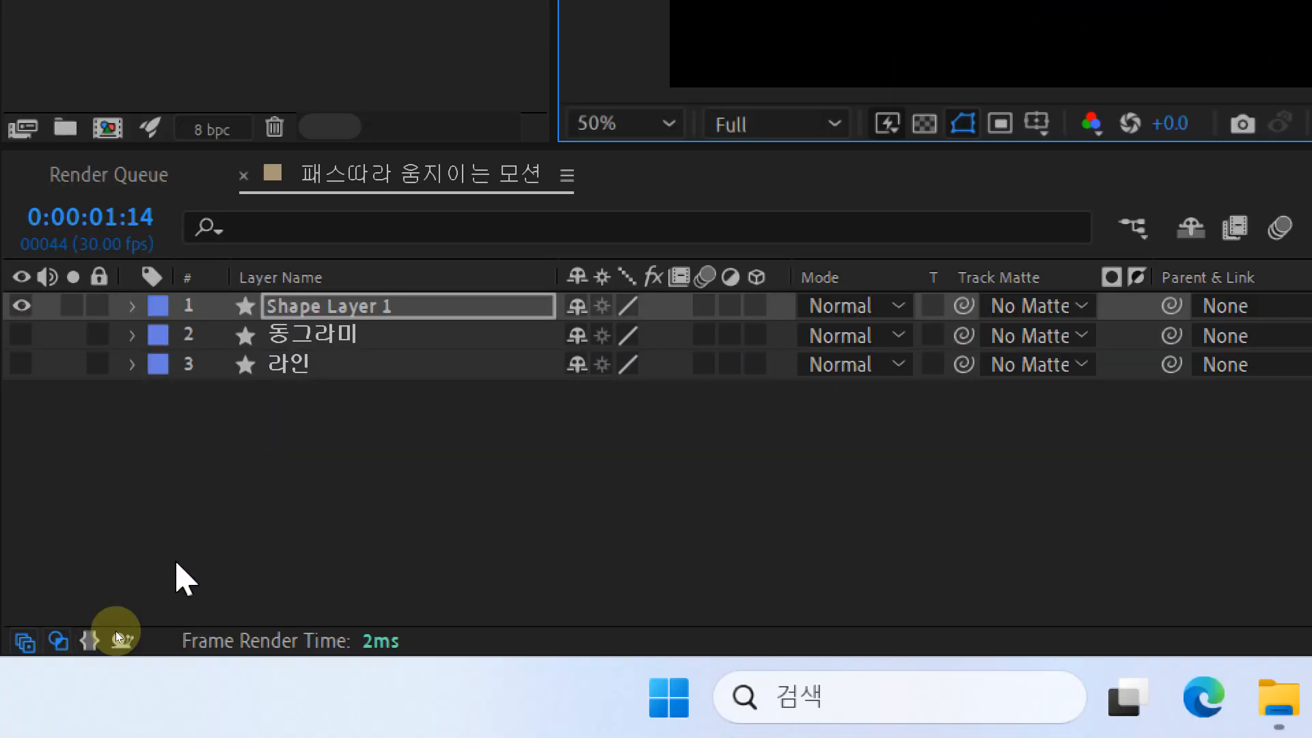
# Rename the new looping-line shape layer as 라인2
pyautogui.click(338, 307)
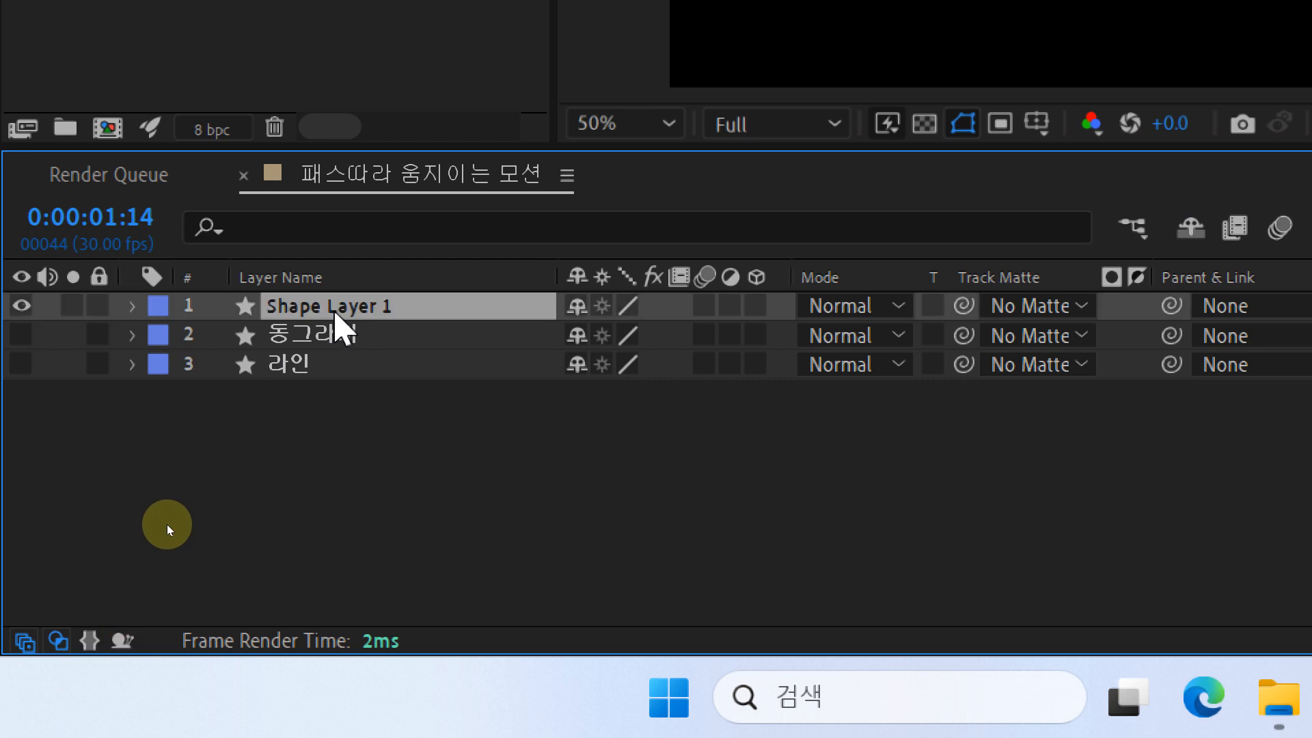
pyautogui.press('Return')
pyautogui.write('w')
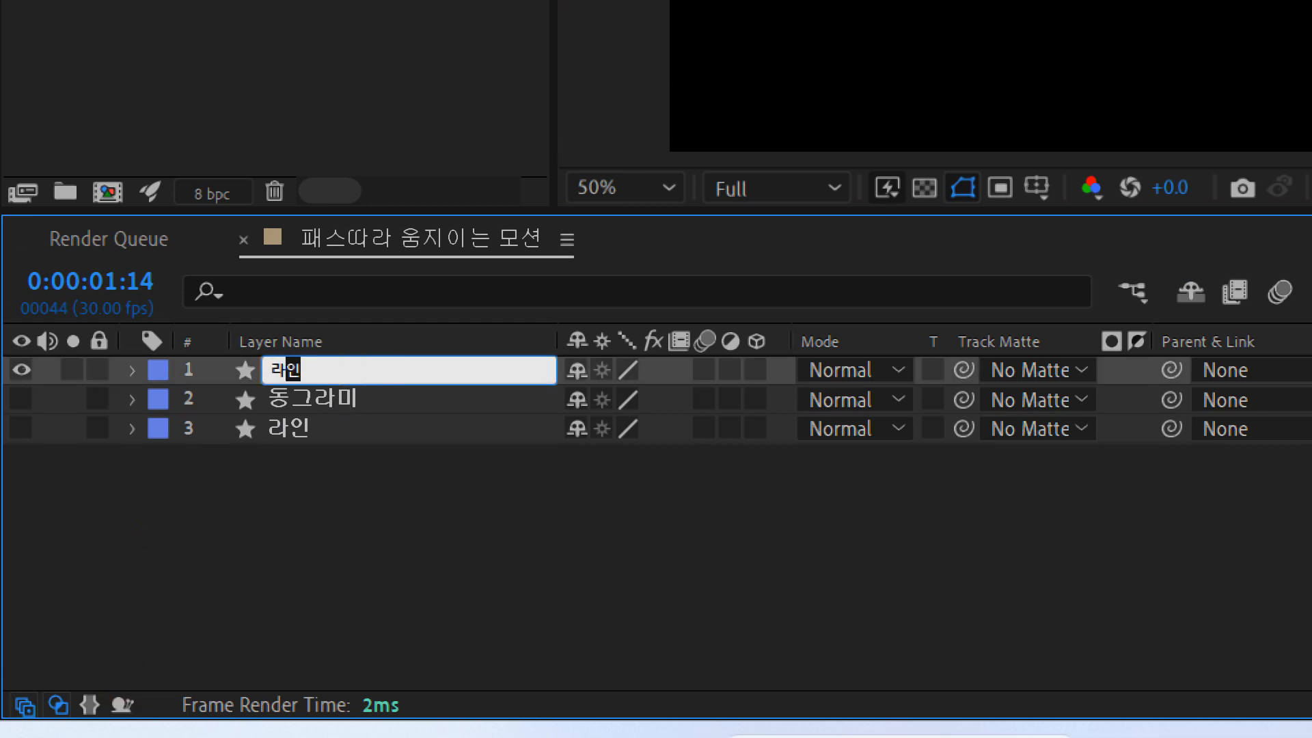
pyautogui.click(167, 524)
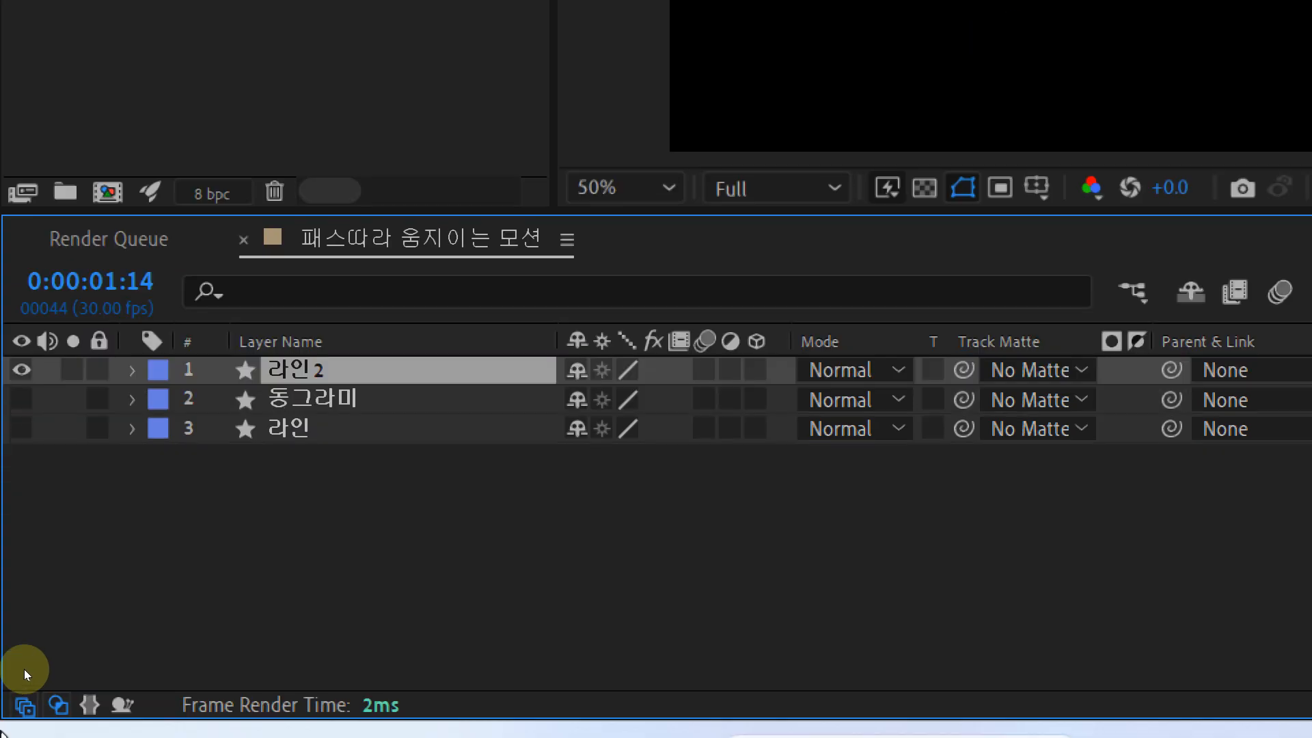
pyautogui.click(227, 607)
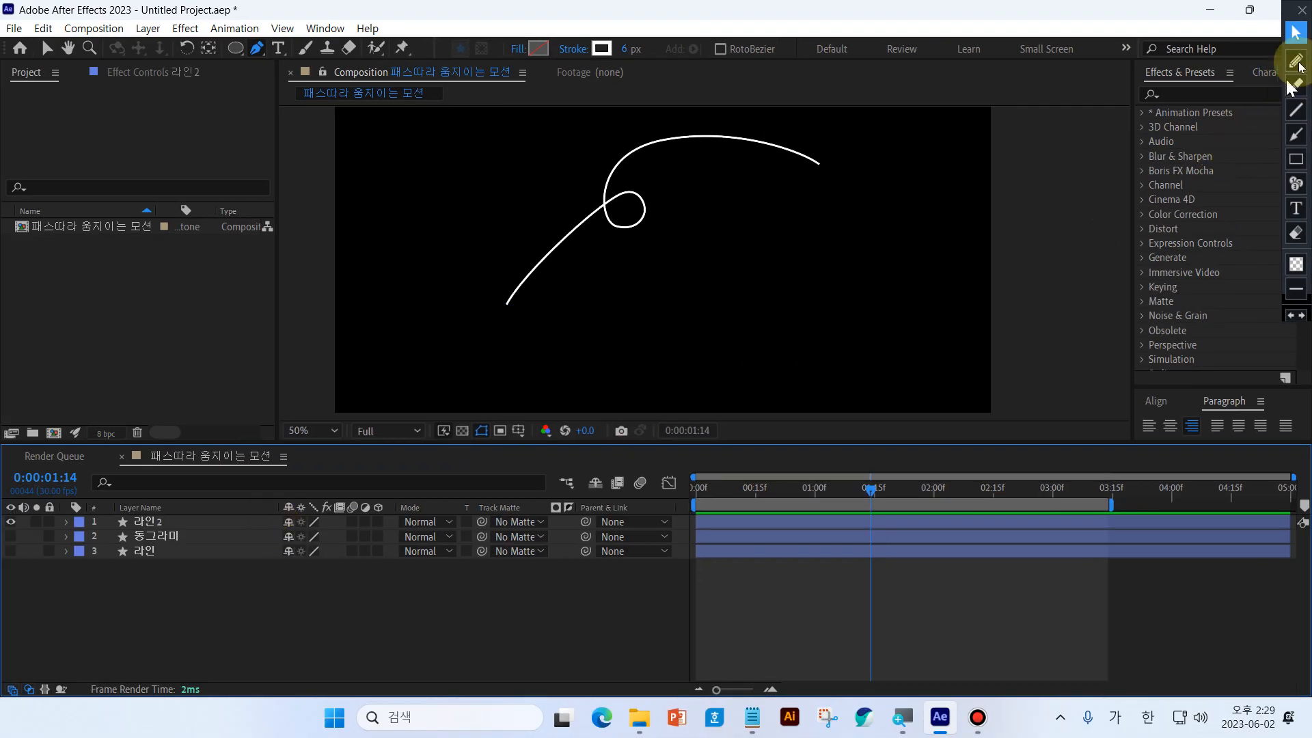
# Sketch a small triangle over the composition beside the loop using the red screen pen
pyautogui.click(1298, 63)
pyautogui.moveTo(749, 242)
pyautogui.mouseDown()
pyautogui.moveTo(733, 271)
pyautogui.moveTo(763, 271)
pyautogui.mouseUp()
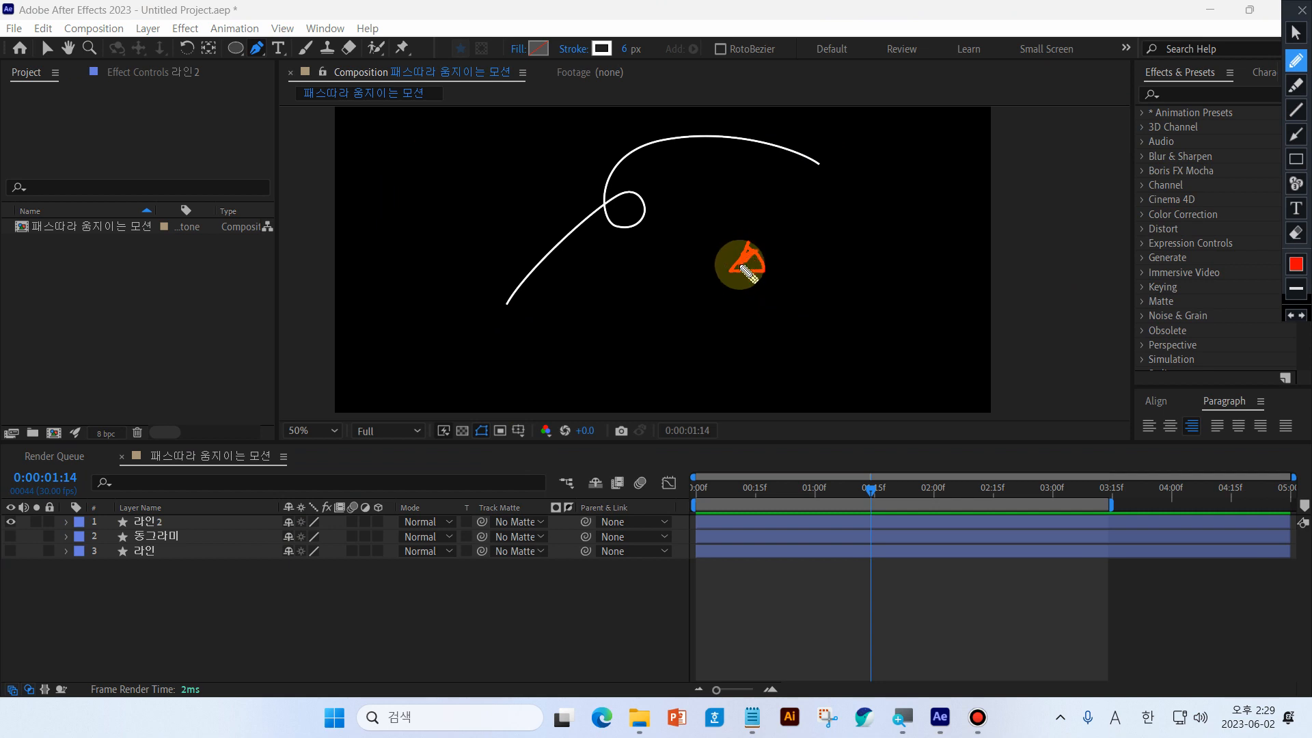
pyautogui.click(1295, 36)
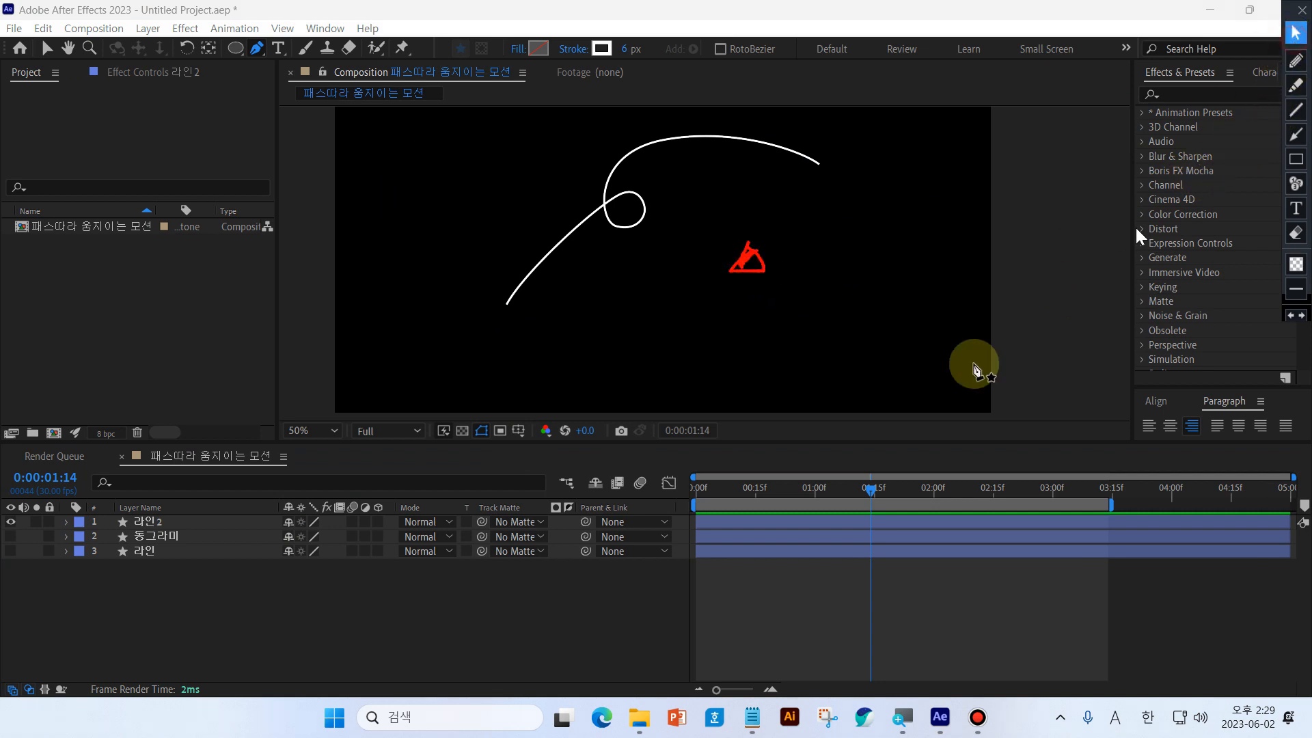
# With no layer selected, draw a five-sided polygon of about 22 px outer radius below the loop, with solid yellow fill and no stroke
pyautogui.click(482, 619)
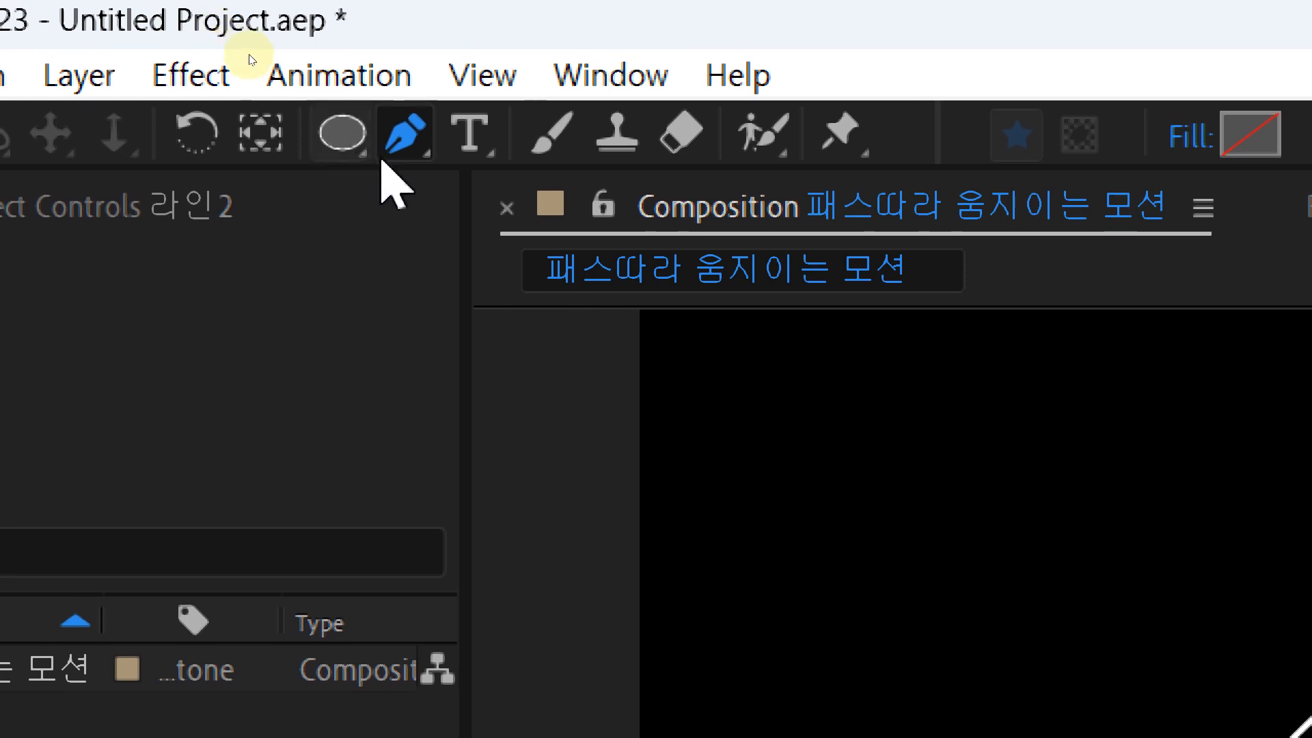
pyautogui.click(357, 139)
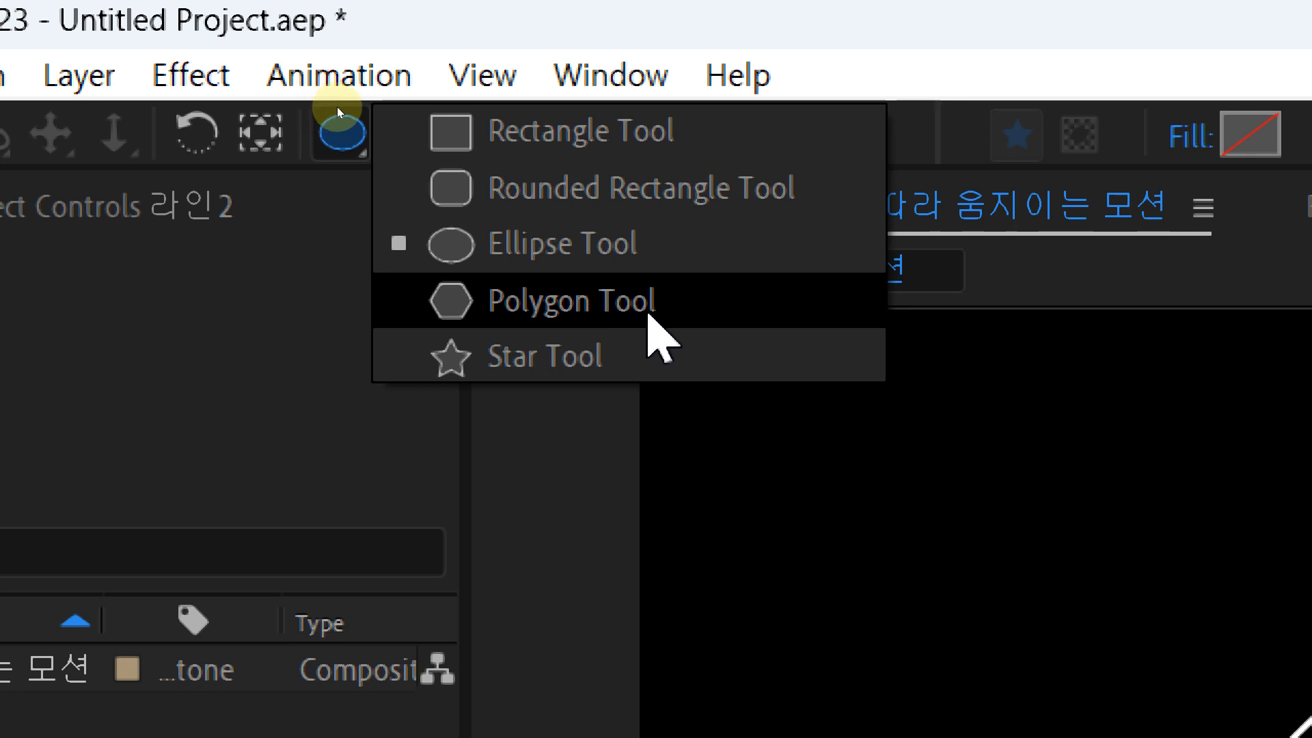
pyautogui.click(574, 301)
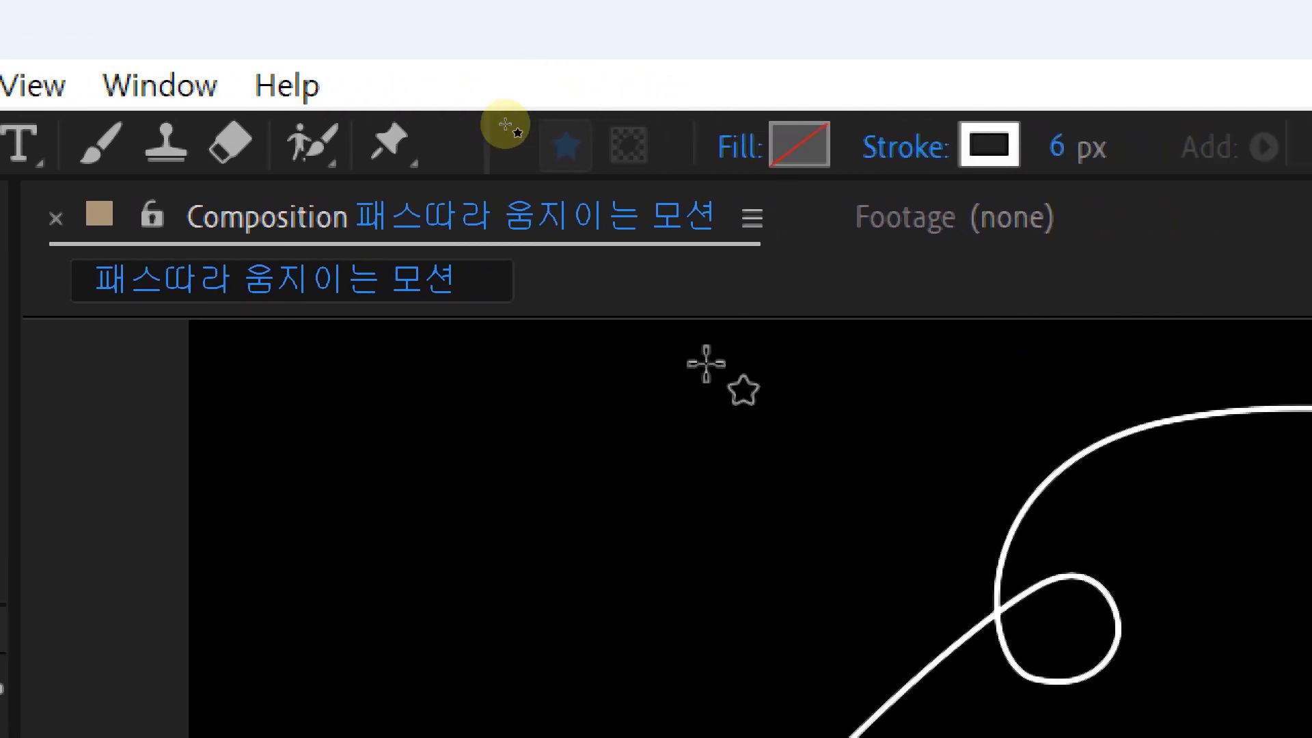
pyautogui.click(738, 152)
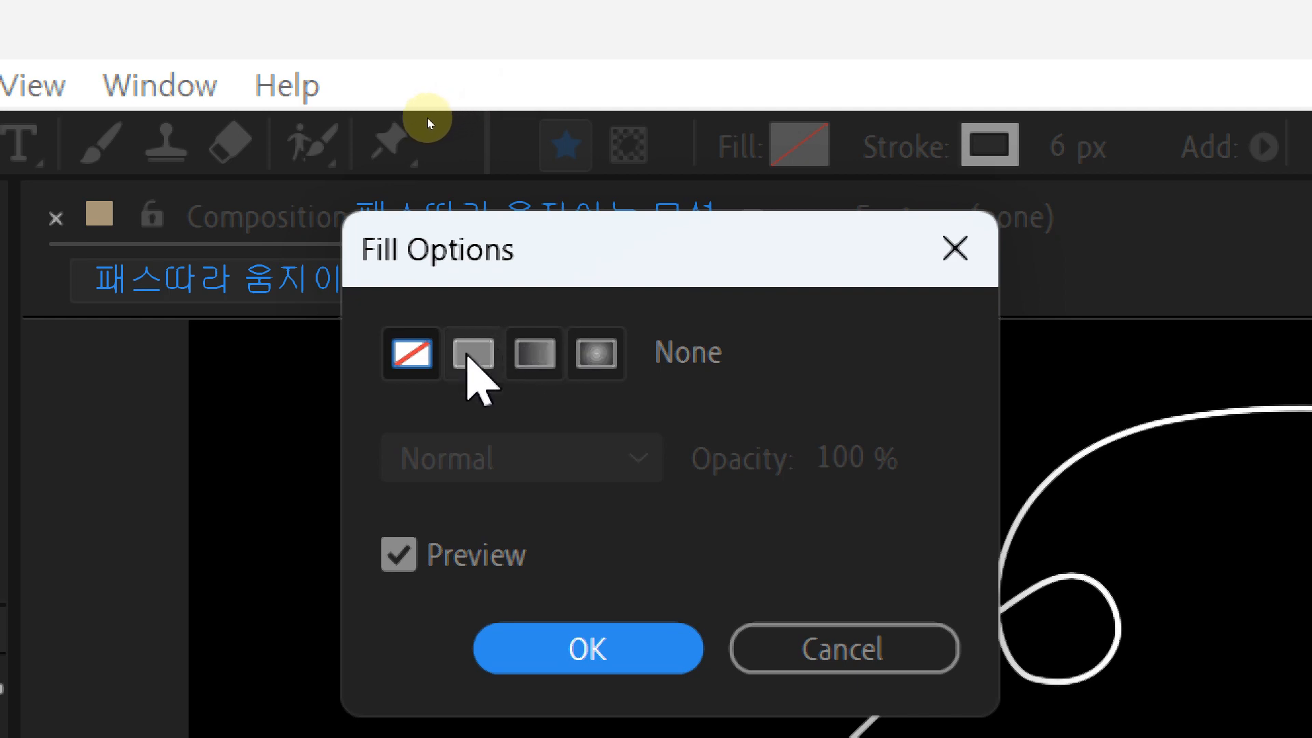
pyautogui.click(473, 354)
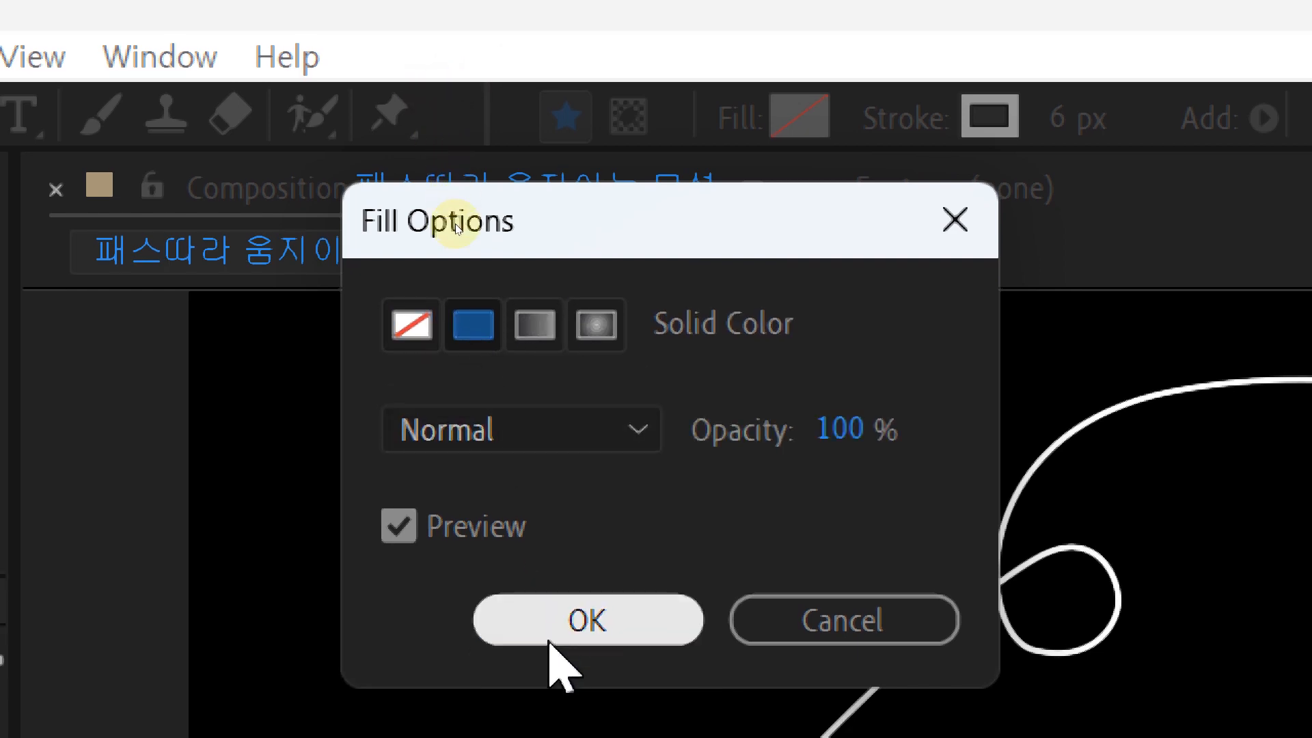
pyautogui.click(553, 618)
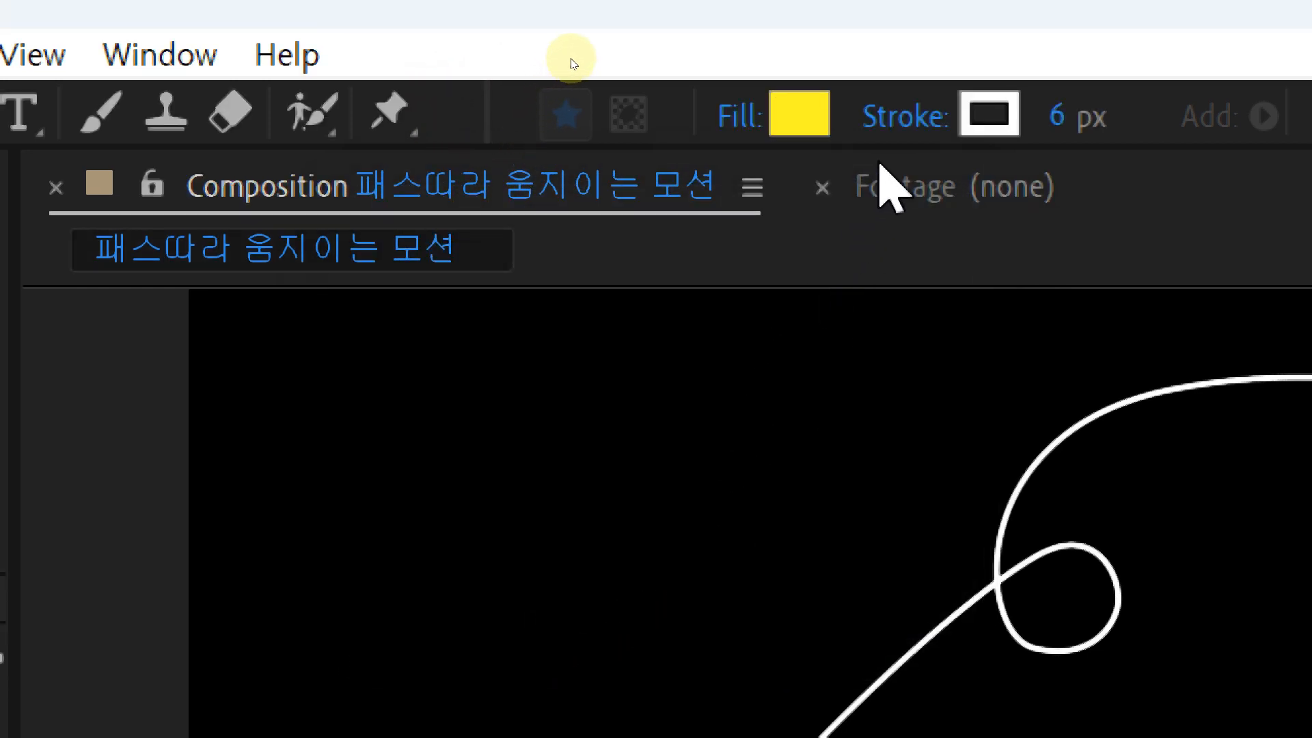
pyautogui.click(900, 128)
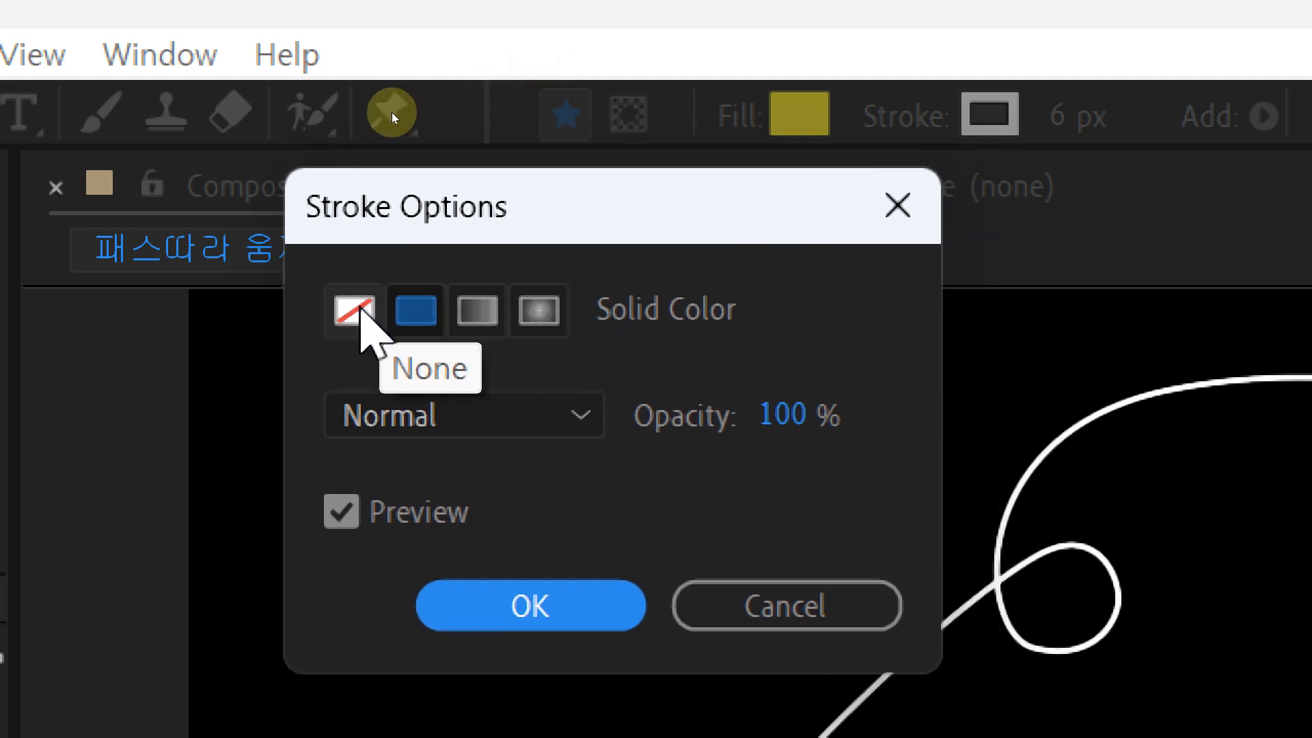
pyautogui.click(412, 322)
pyautogui.click(528, 595)
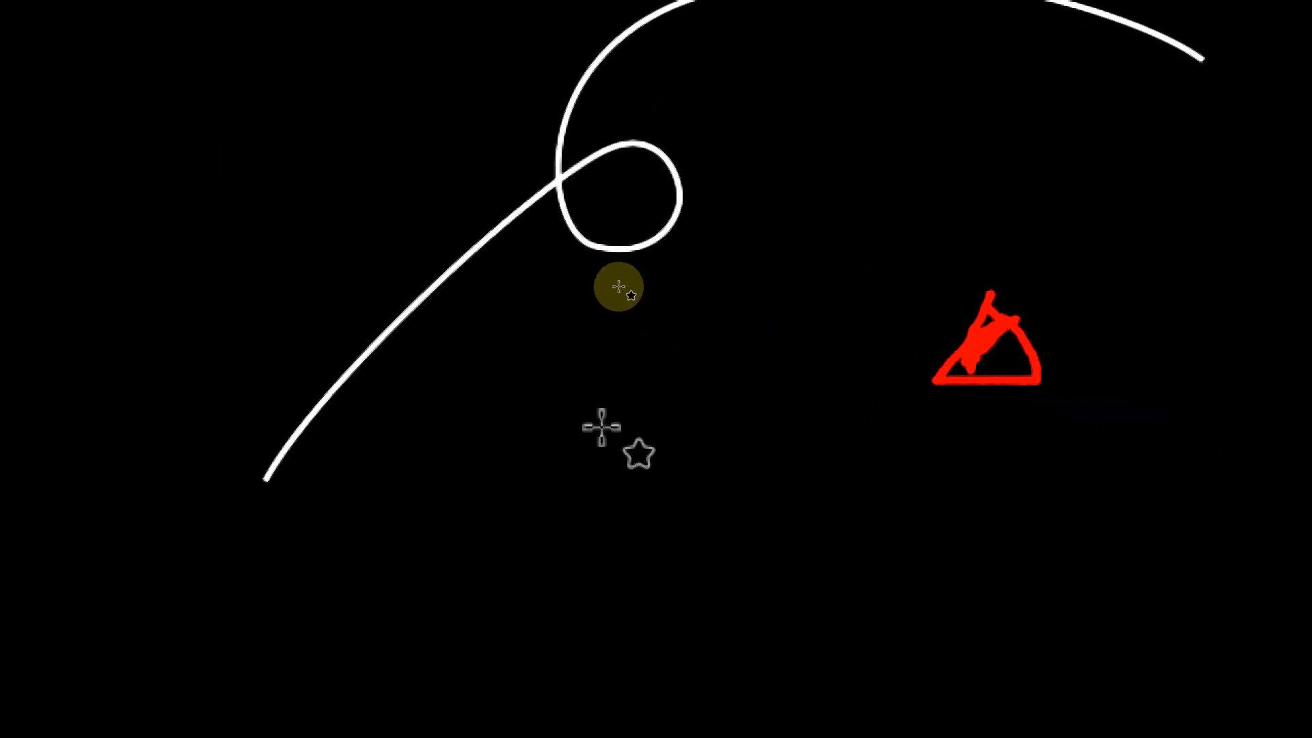
pyautogui.moveTo(602, 387); pyautogui.dragTo(626, 424)
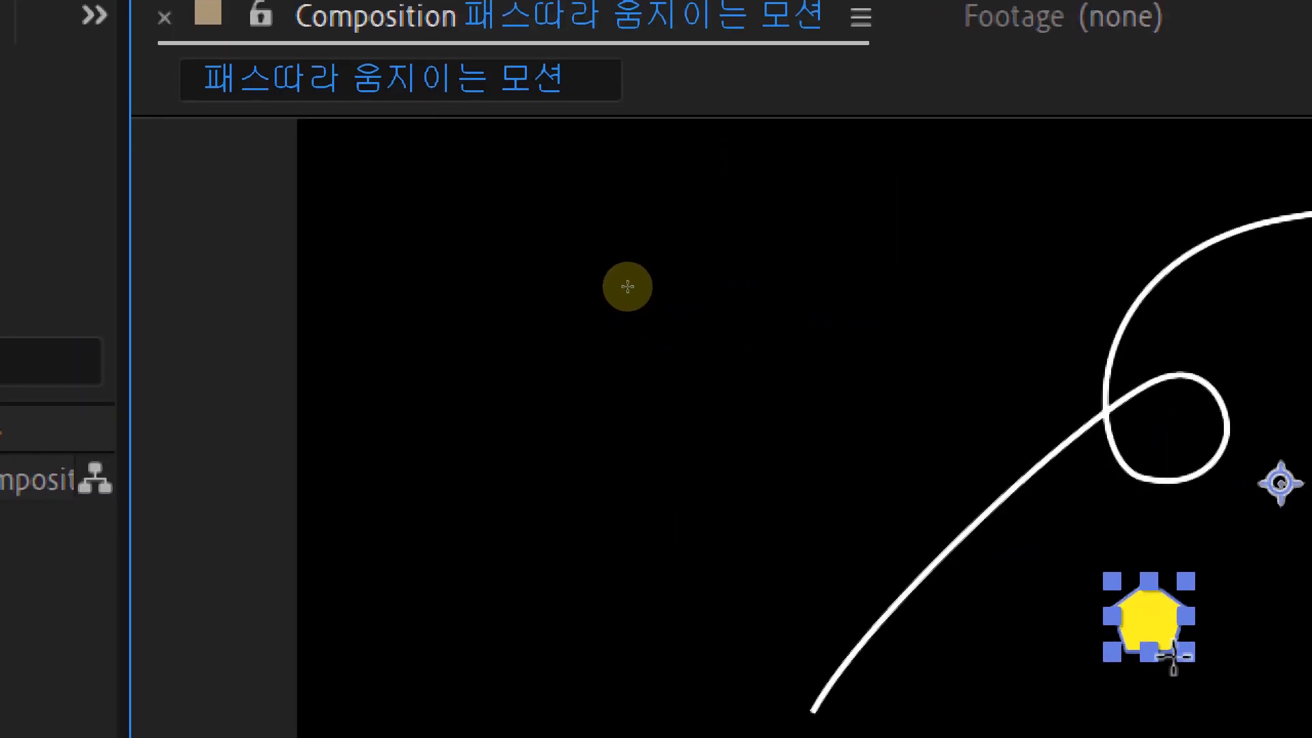
pyautogui.moveTo(1173, 657); pyautogui.dragTo(1166, 628)
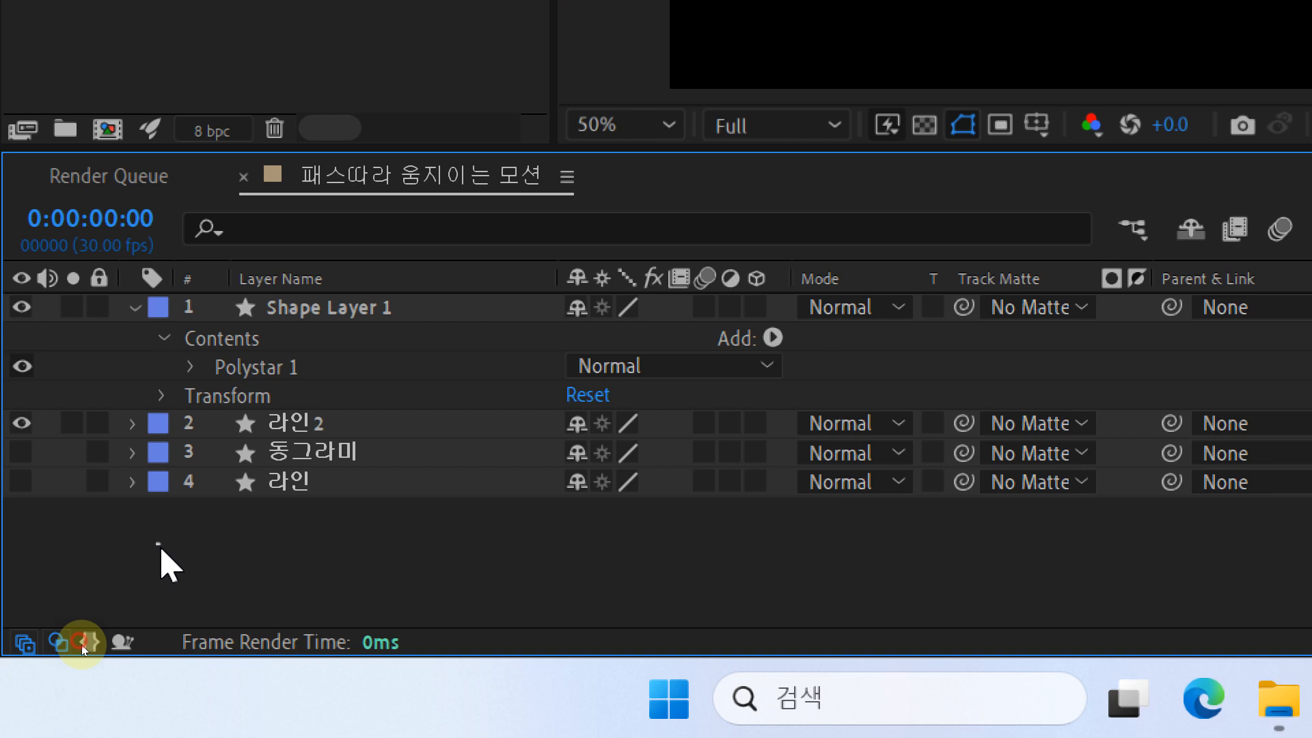
# Rename the polygon's shape layer as 화살표 머리
pyautogui.click(302, 317)
pyautogui.press('Return')
pyautogui.write('황')
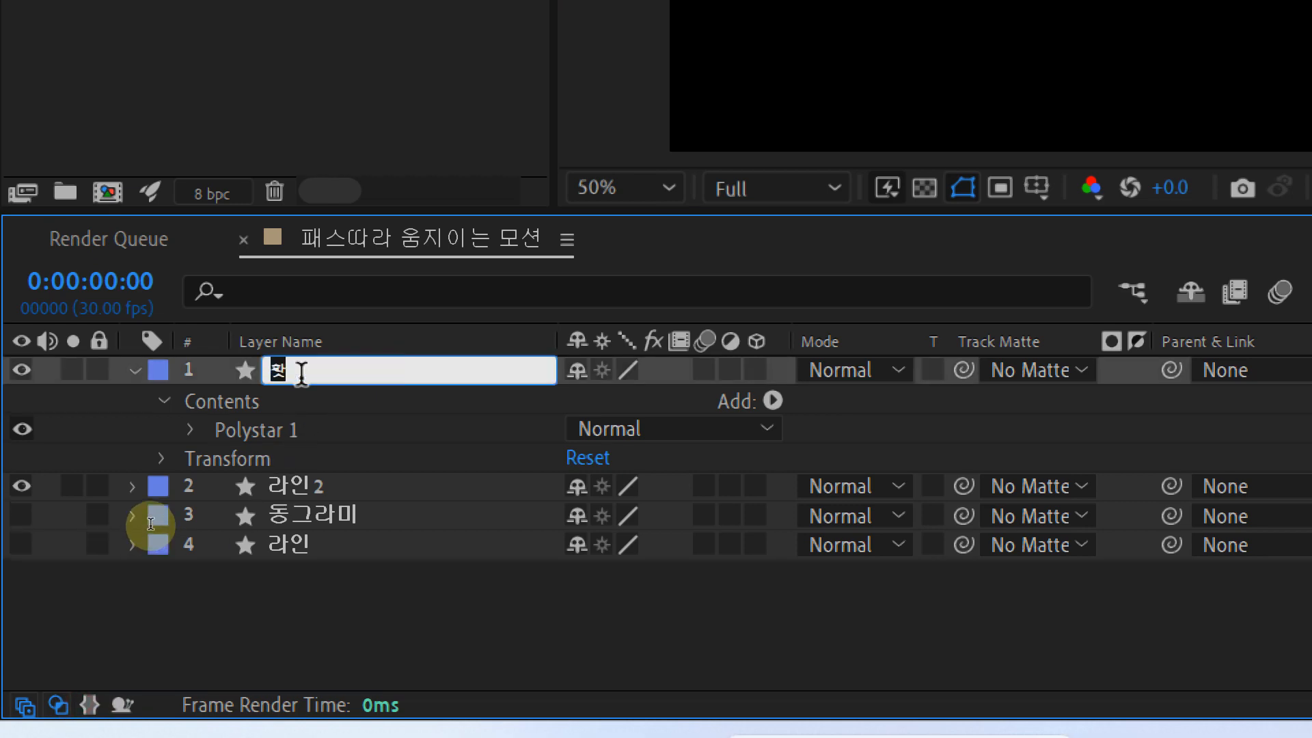
pyautogui.write('살표 머리')
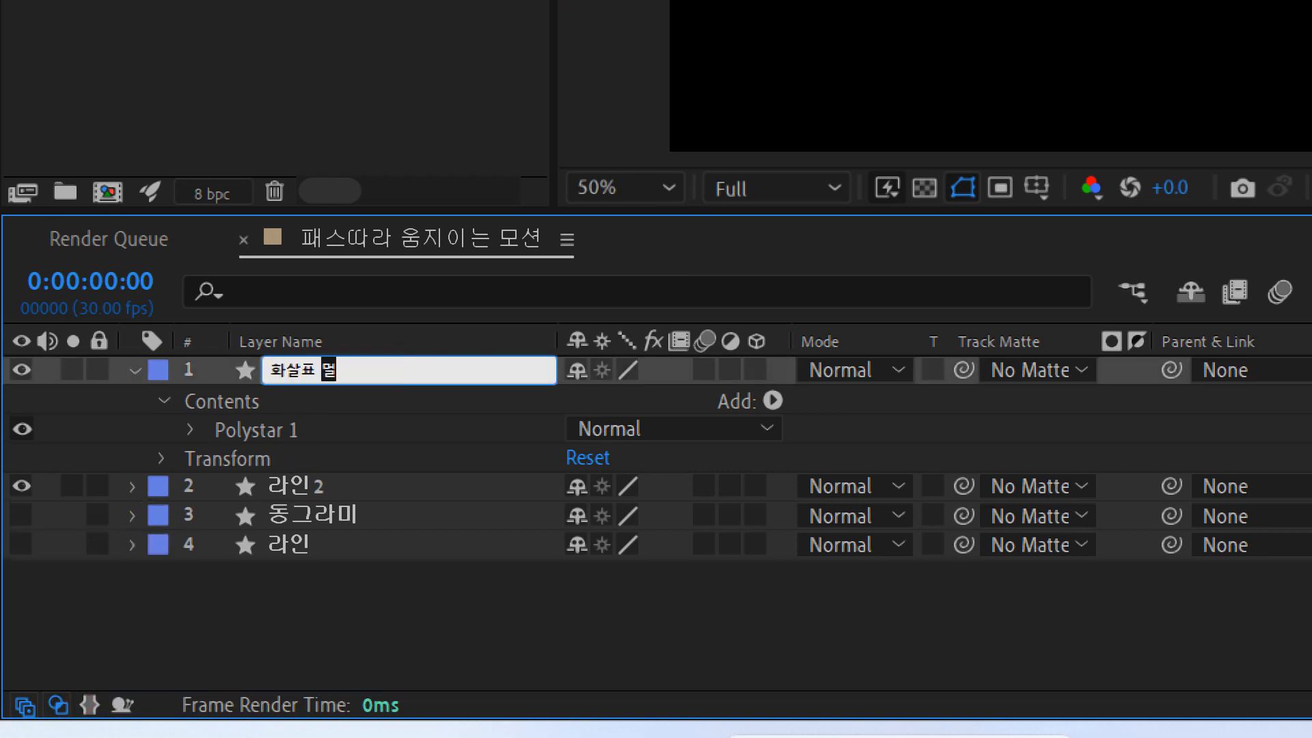
pyautogui.click(170, 654)
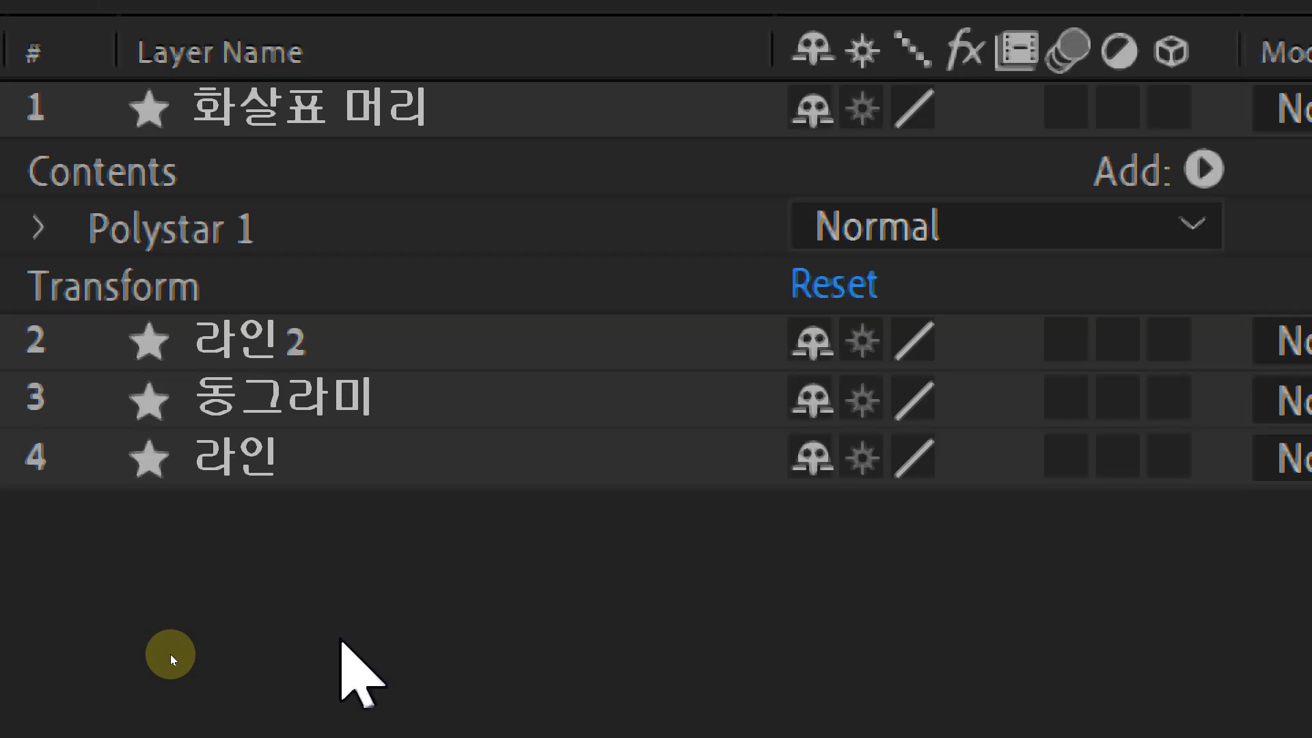
# Set the number of points in the polygon's Polystar Path 1 to 3 to make it a triangle
pyautogui.click(448, 247)
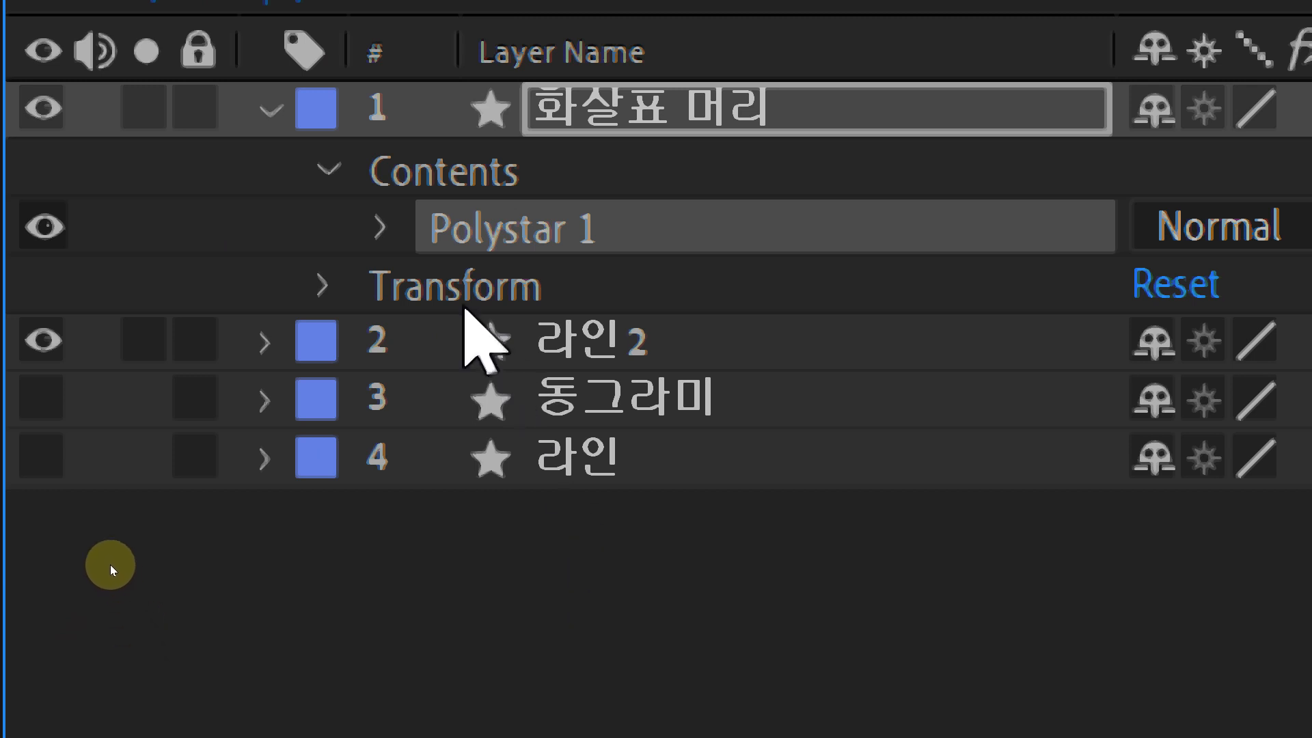
pyautogui.click(376, 242)
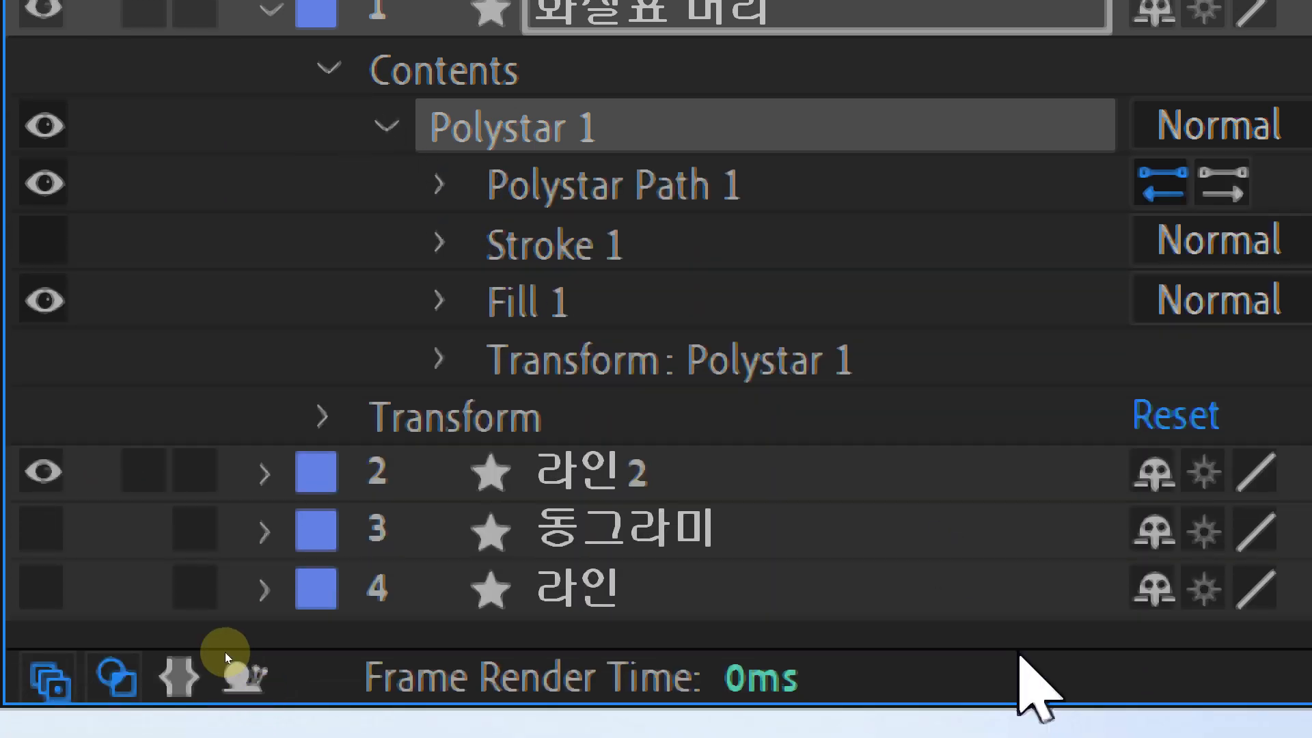
pyautogui.click(708, 294)
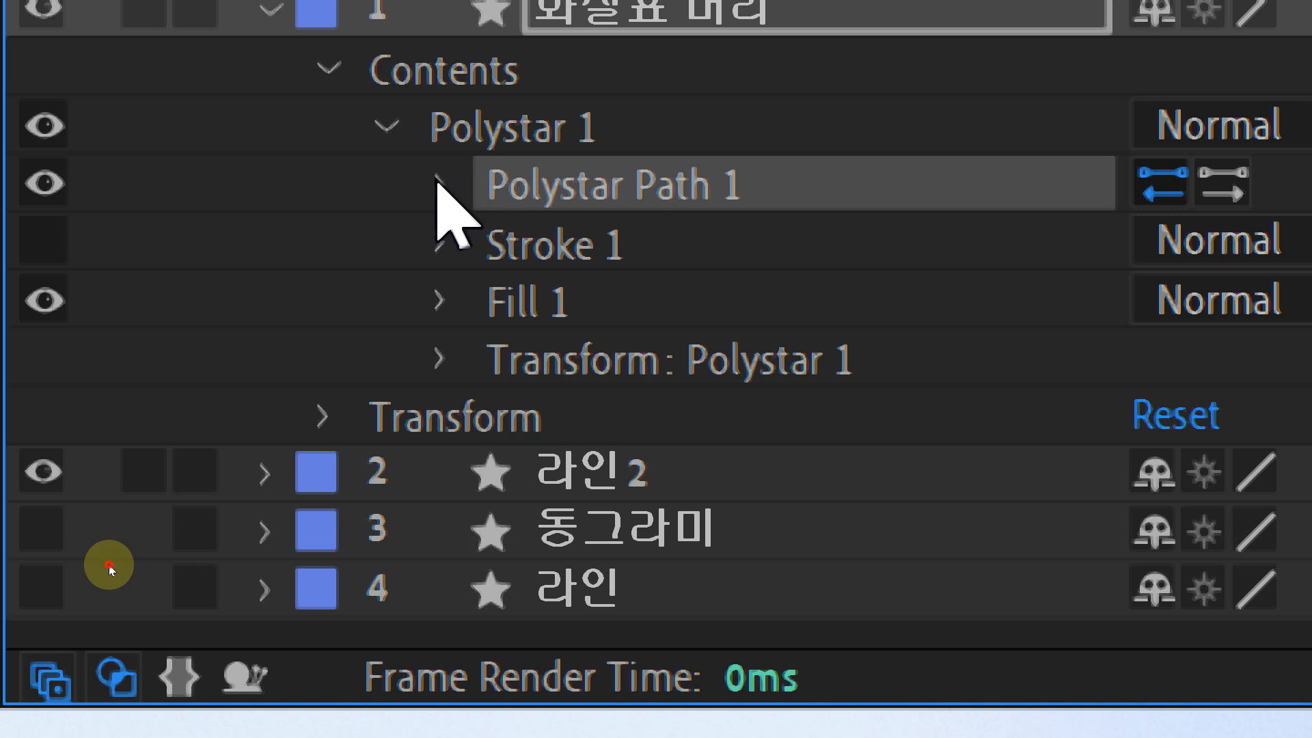
pyautogui.click(439, 183)
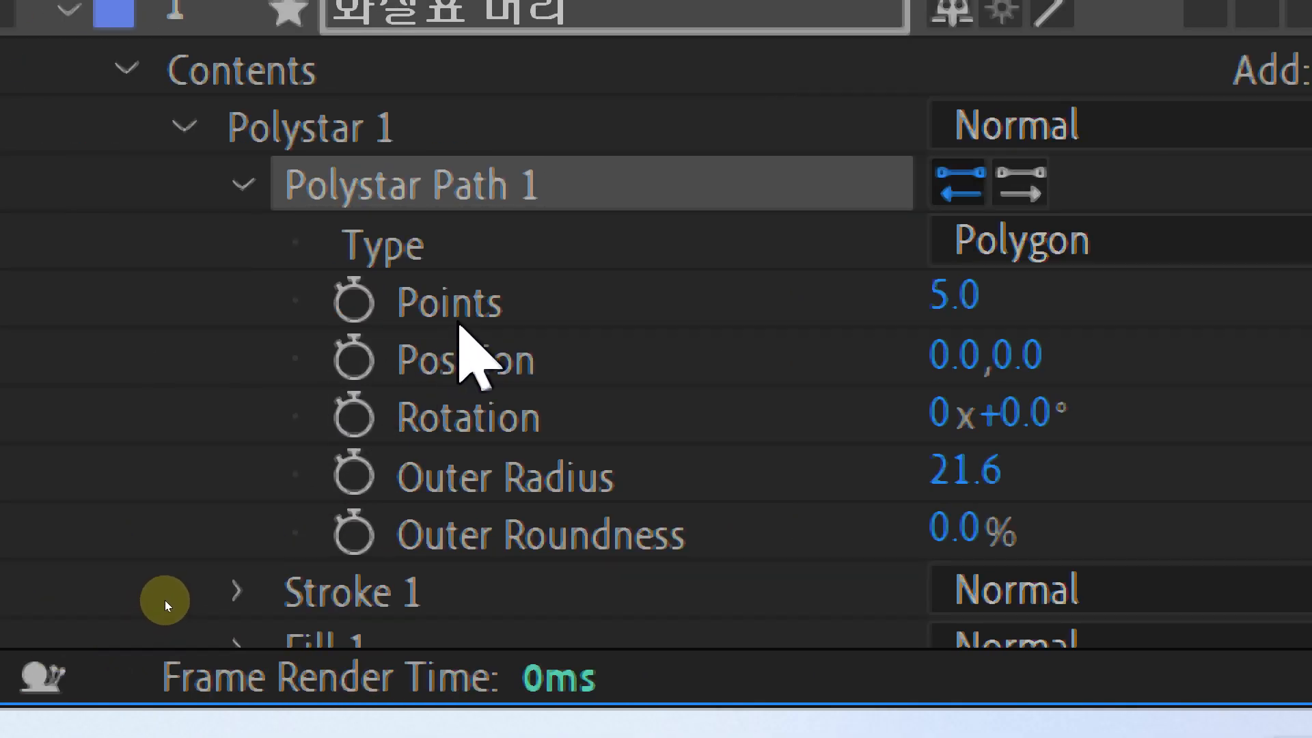
pyautogui.click(478, 318)
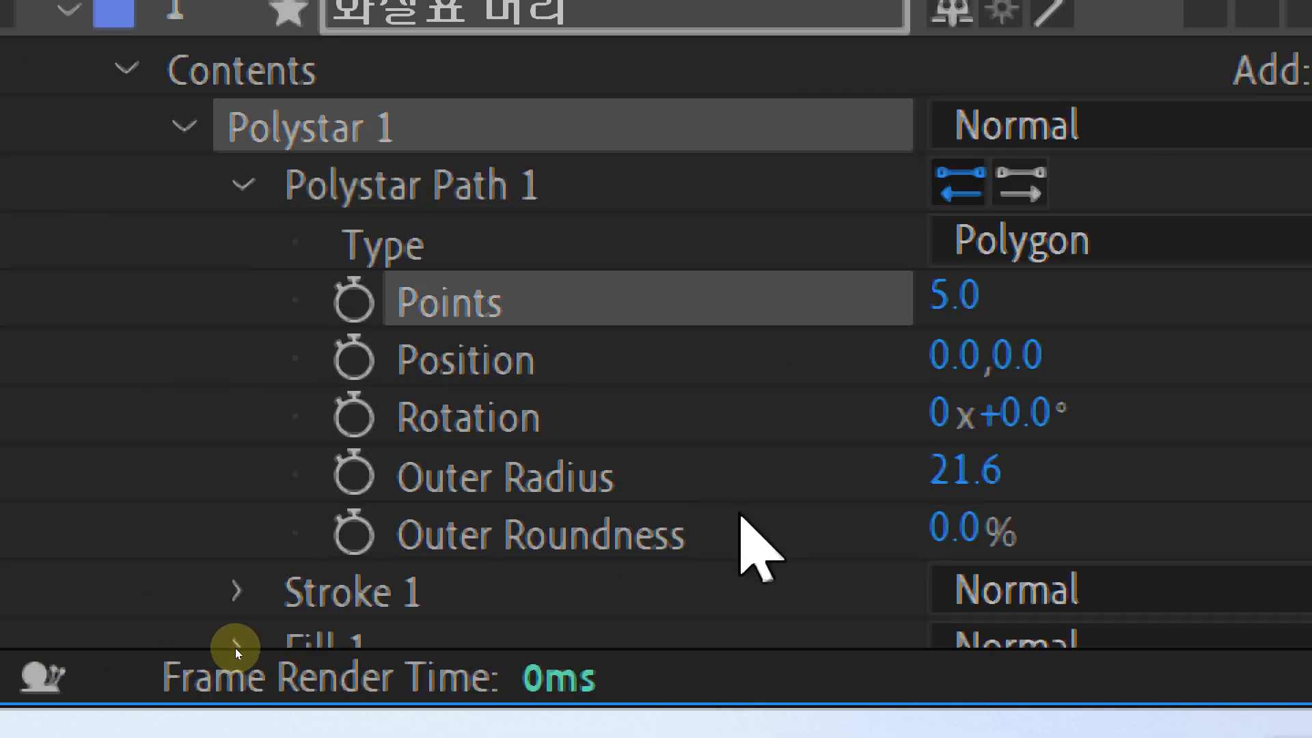
pyautogui.click(953, 301)
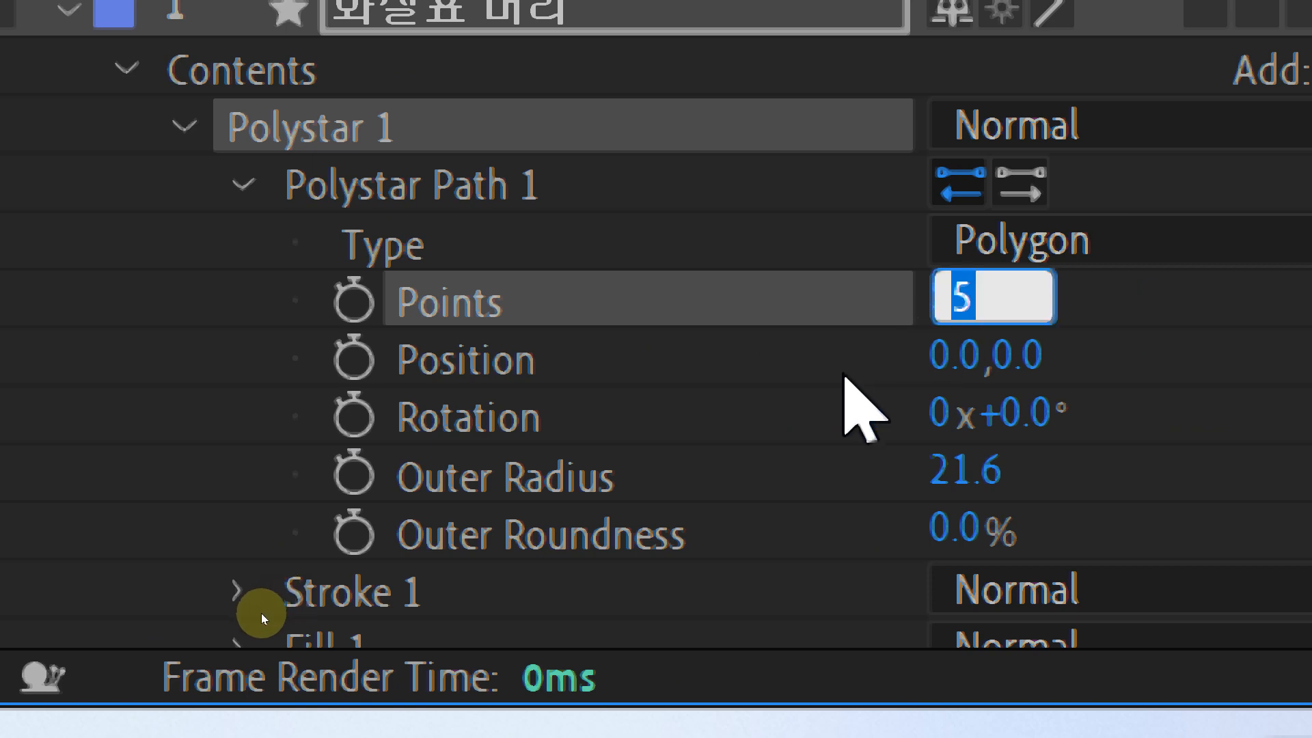
pyautogui.write('3')
pyautogui.click(828, 410)
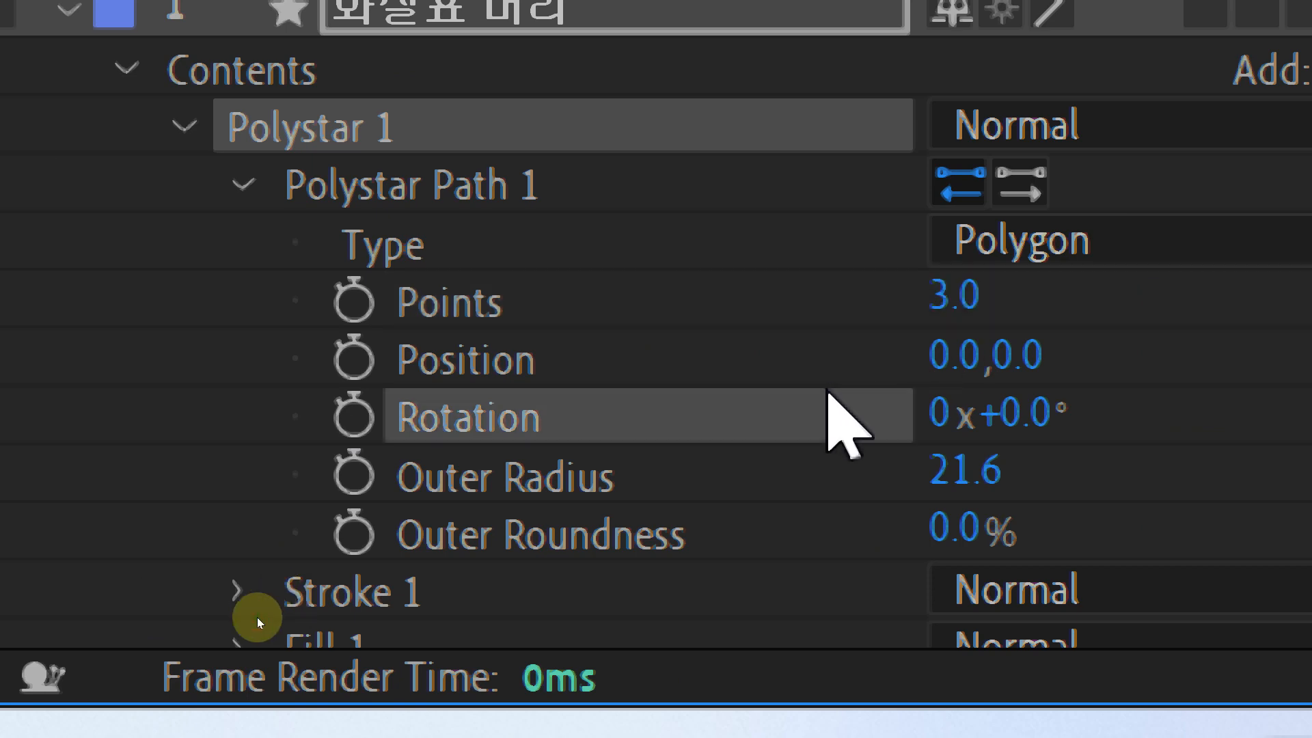
pyautogui.click(493, 318)
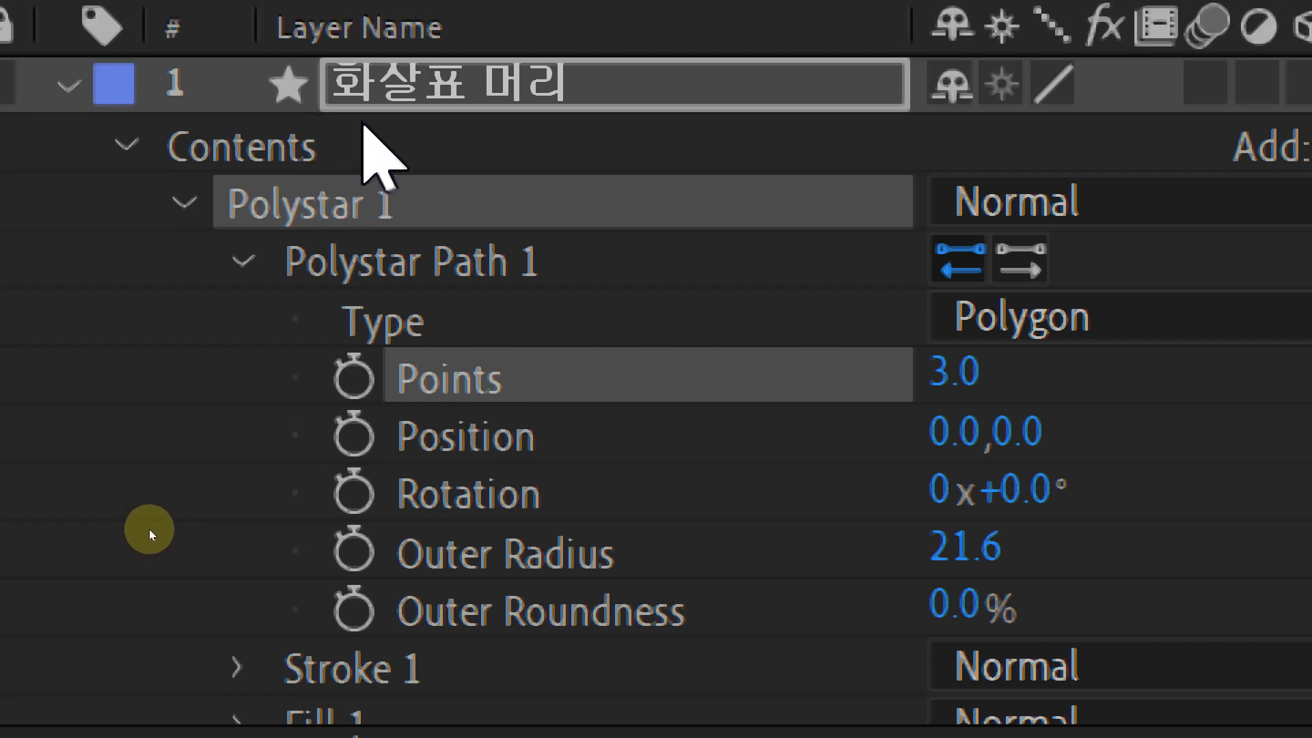
# Set the Position in the arrowhead's Transform: Polystar 1 group to 0, 0 and clear the selection
pyautogui.click(410, 100)
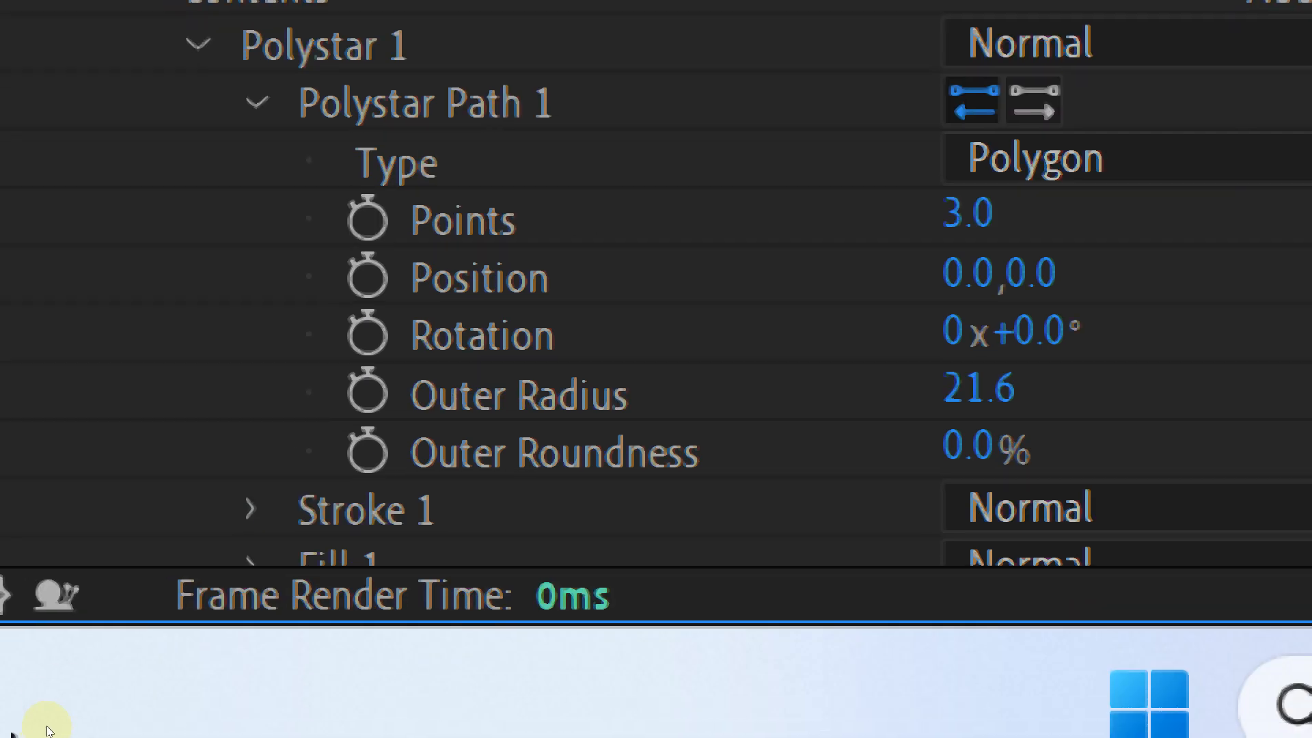
pyautogui.click(271, 96)
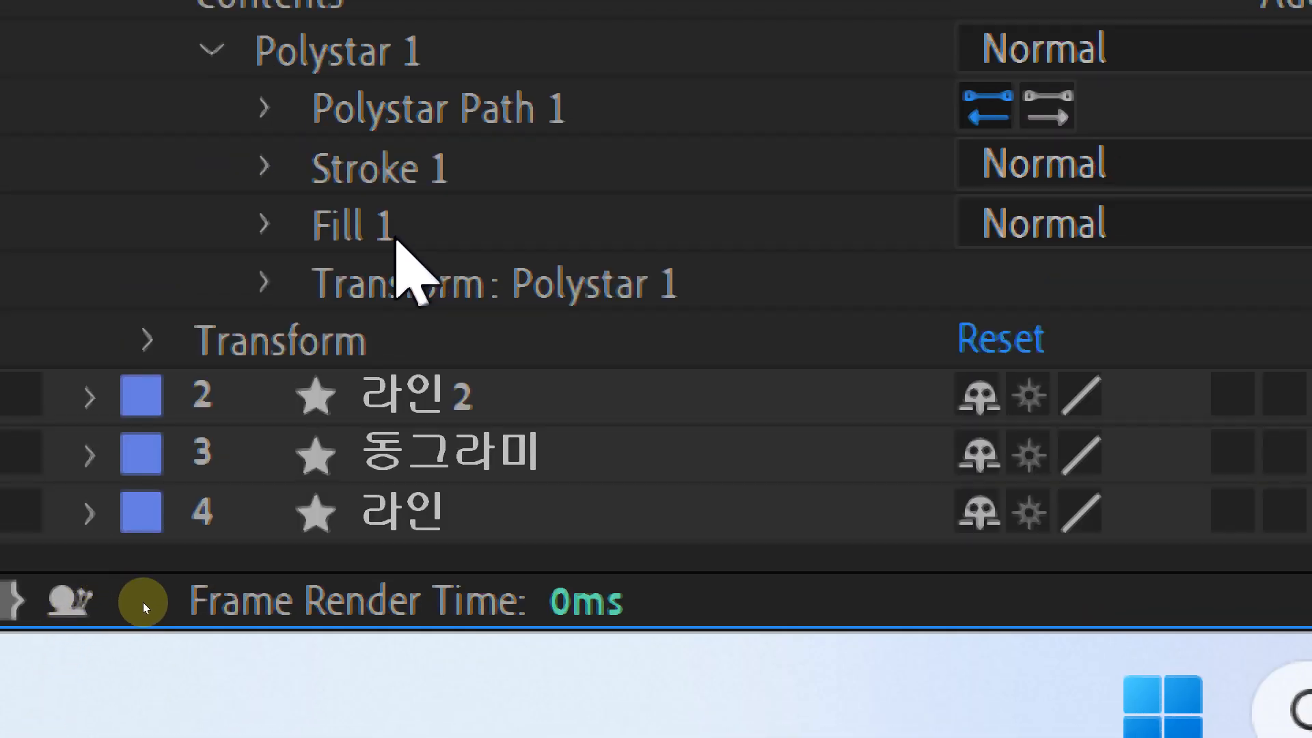
pyautogui.click(429, 295)
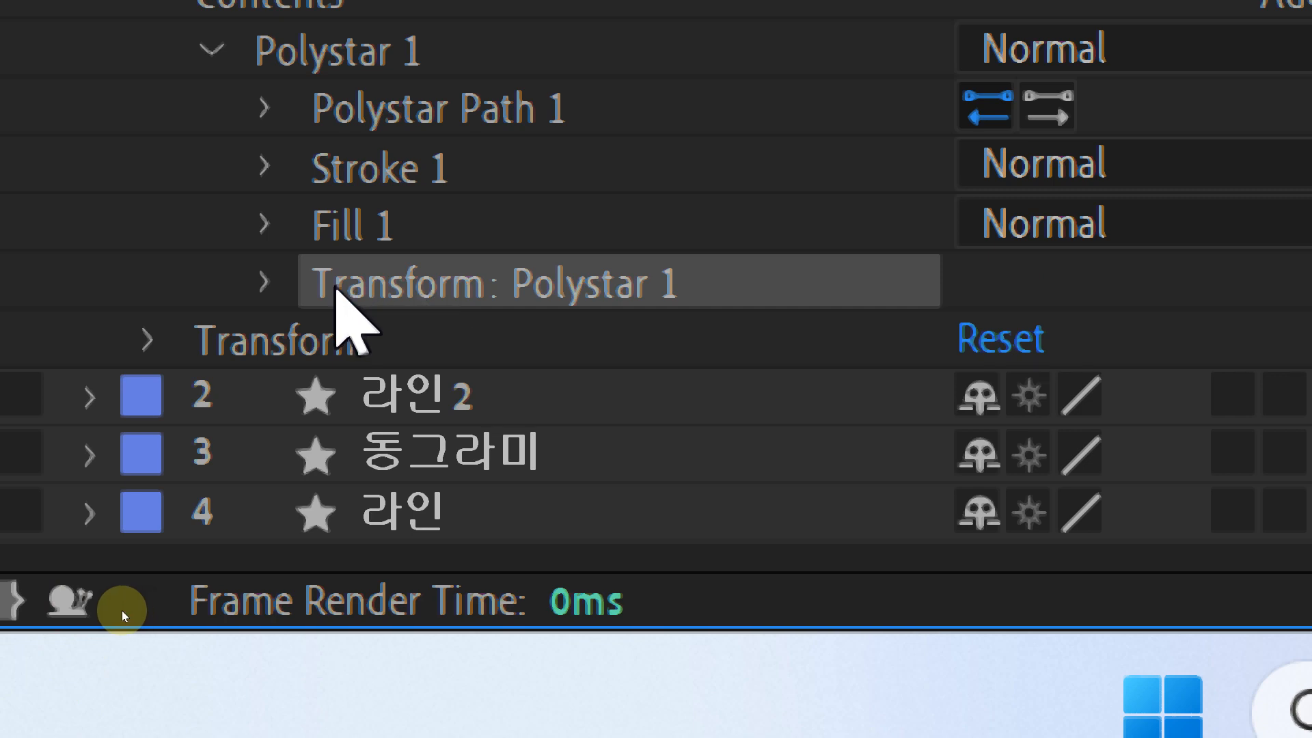
pyautogui.click(266, 280)
pyautogui.click(583, 256)
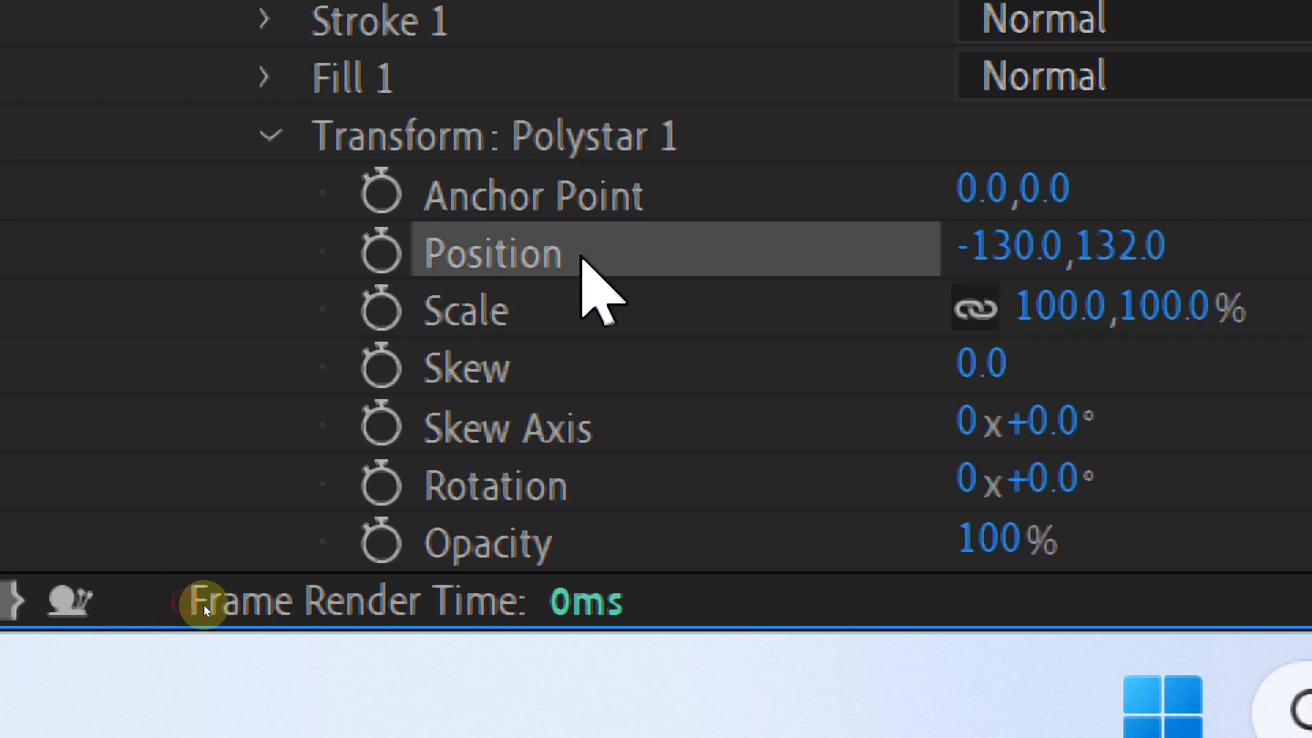
pyautogui.click(1018, 249)
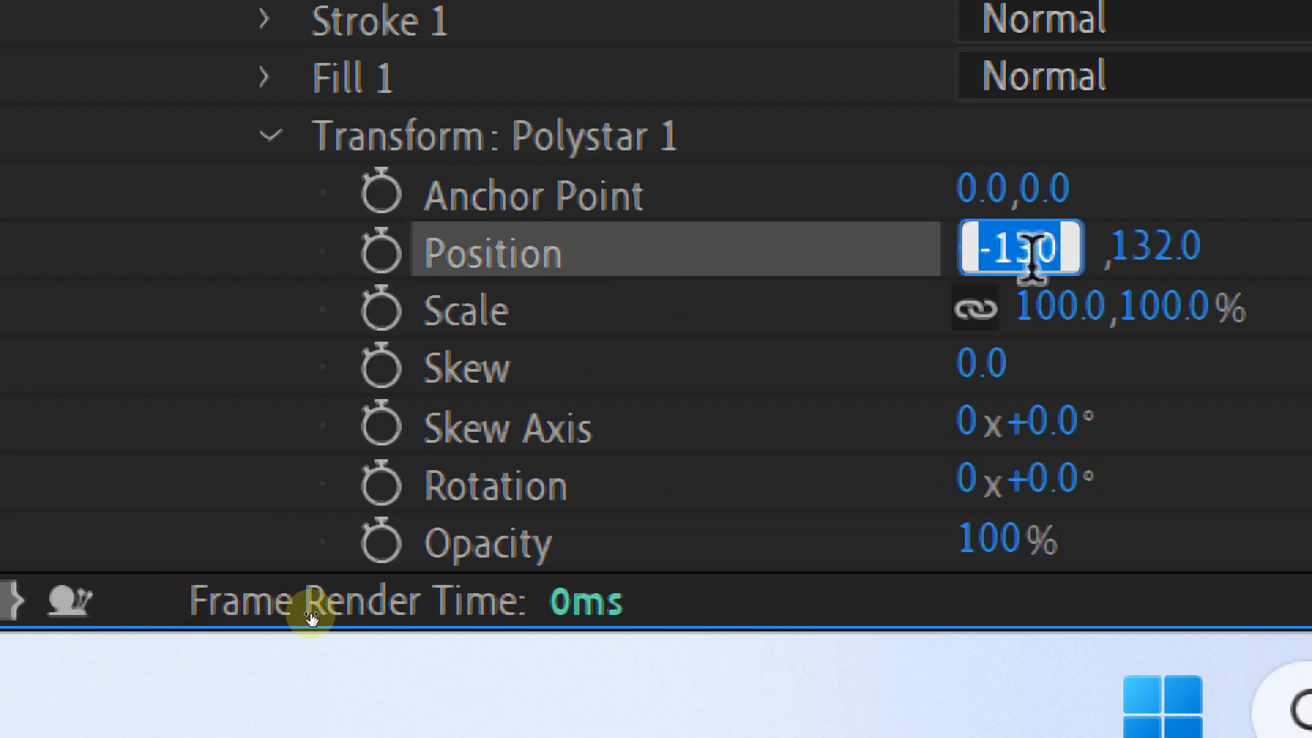
pyautogui.write('0')
pyautogui.press('Return')
pyautogui.click(1064, 247)
pyautogui.write('0')
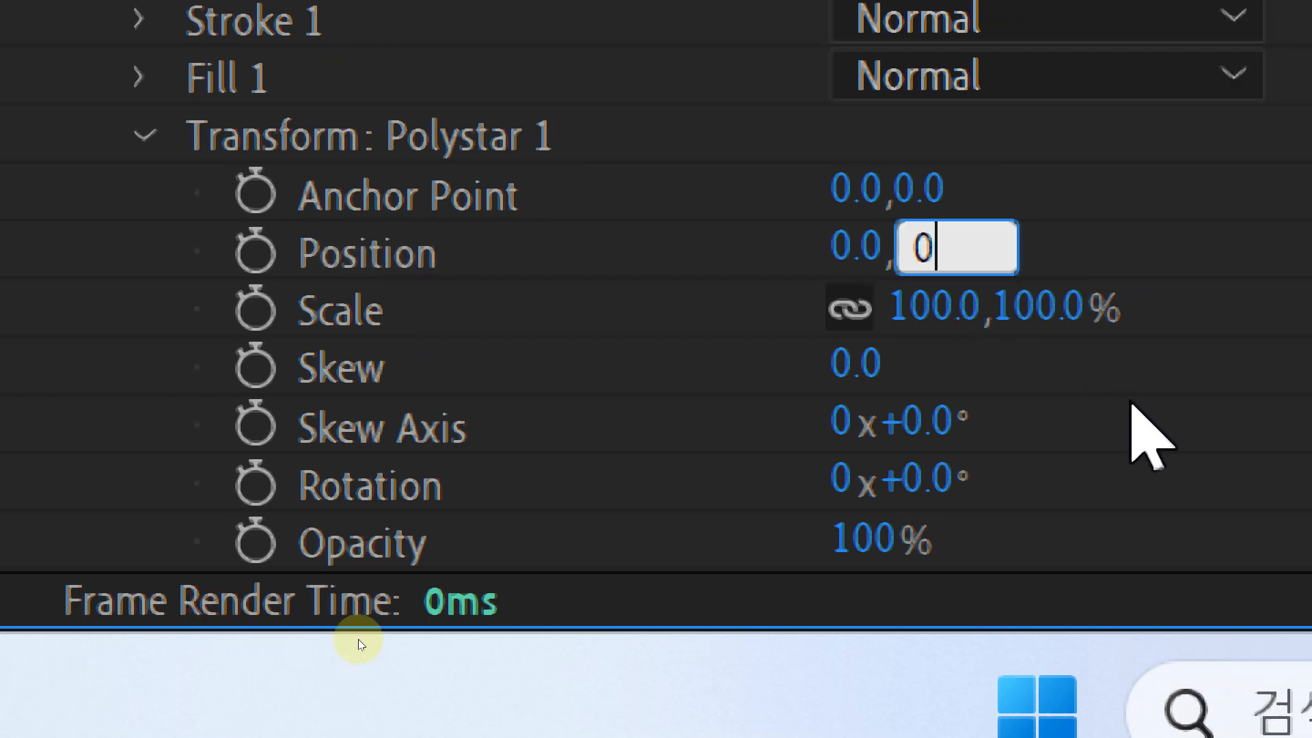
pyautogui.press('Return')
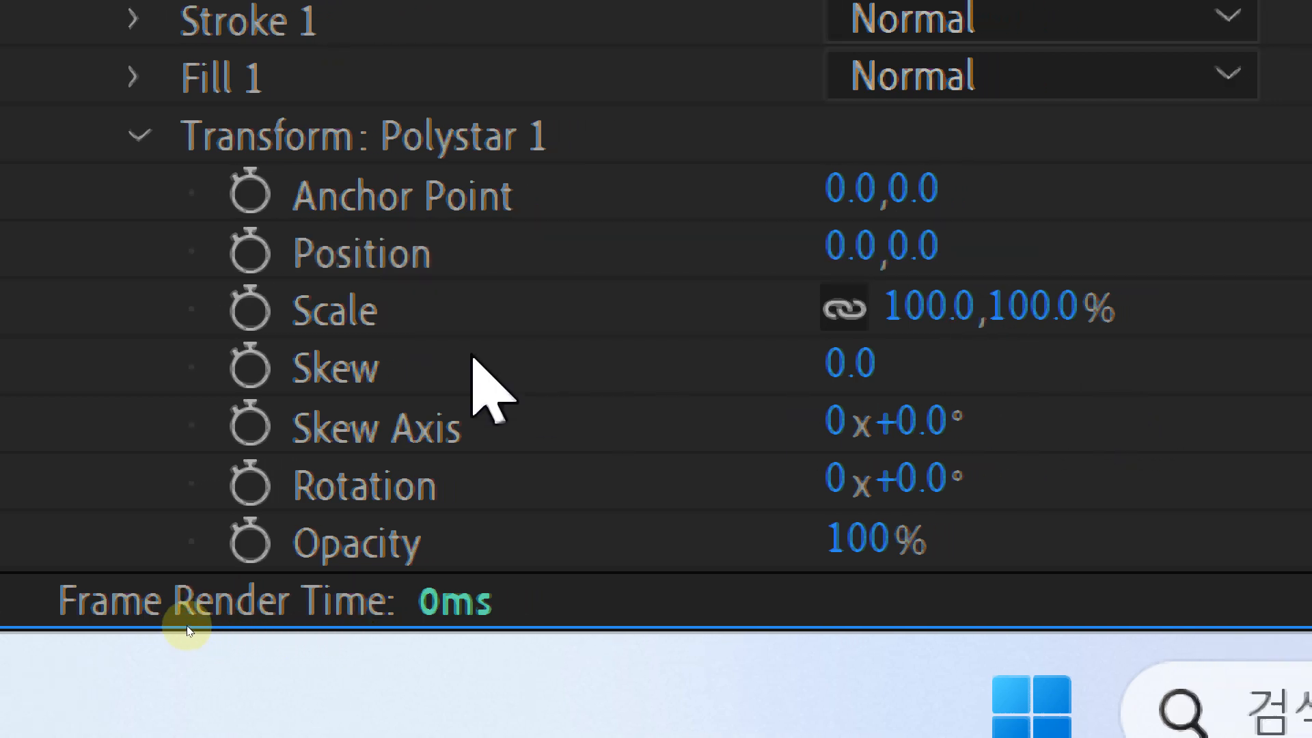
pyautogui.click(410, 260)
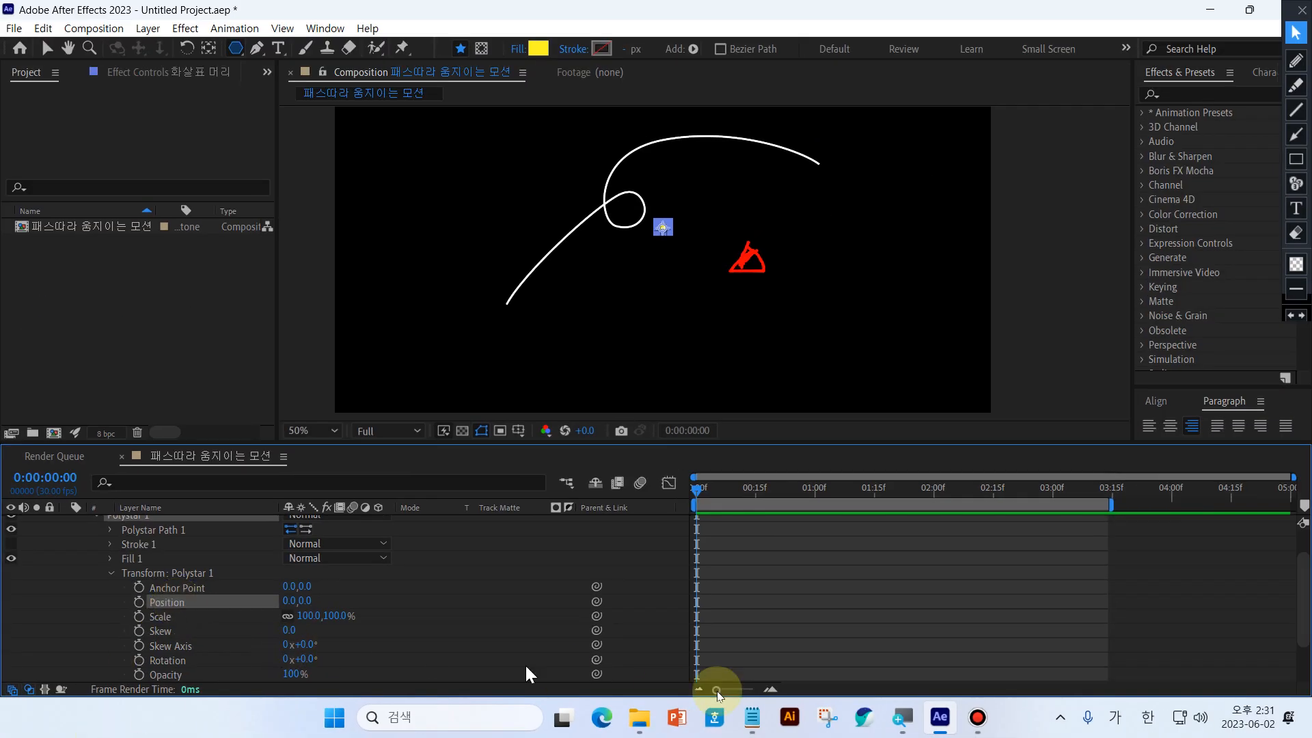
pyautogui.click(834, 586)
# Circle the polystar's Position values in red, draw an arrow from them to the triangle, and erase all the screen annotations
pyautogui.click(1296, 60)
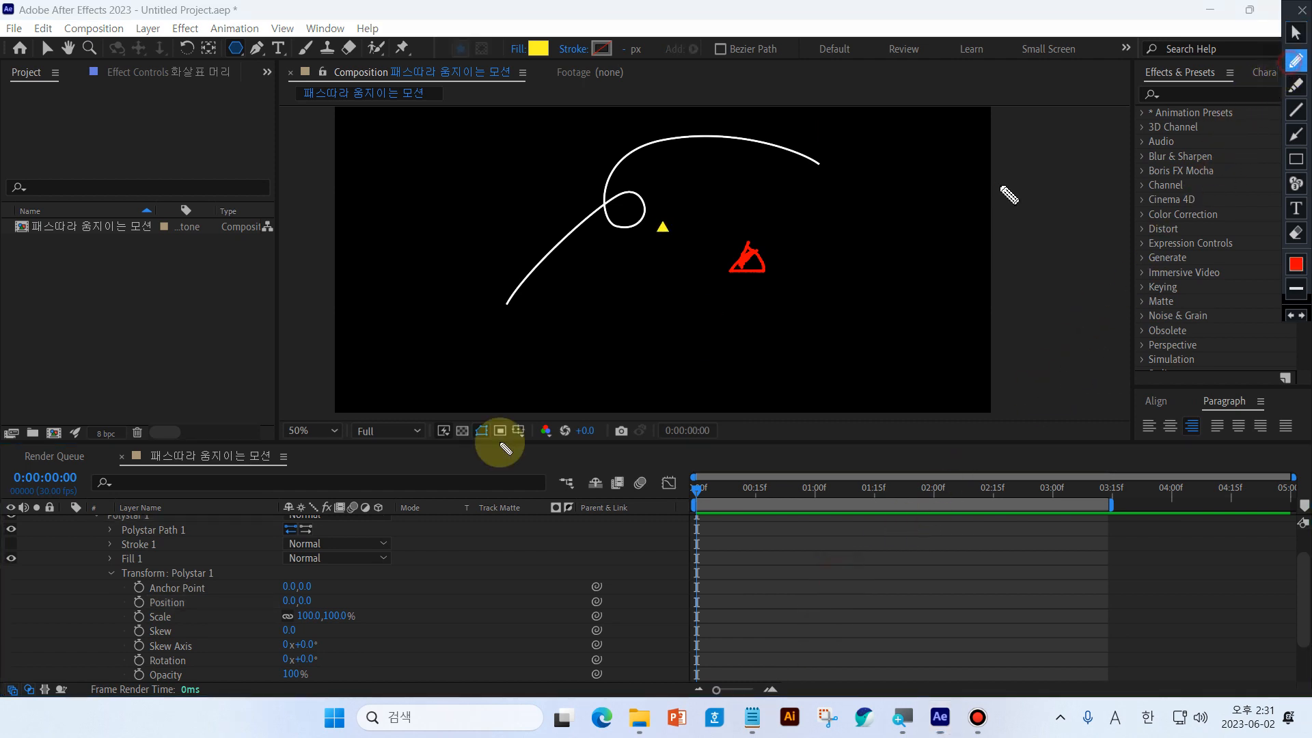
pyautogui.moveTo(311, 582)
pyautogui.mouseDown()
pyautogui.moveTo(268, 596)
pyautogui.moveTo(294, 613)
pyautogui.moveTo(340, 599)
pyautogui.moveTo(618, 285)
pyautogui.moveTo(644, 238)
pyautogui.moveTo(665, 267)
pyautogui.mouseUp()
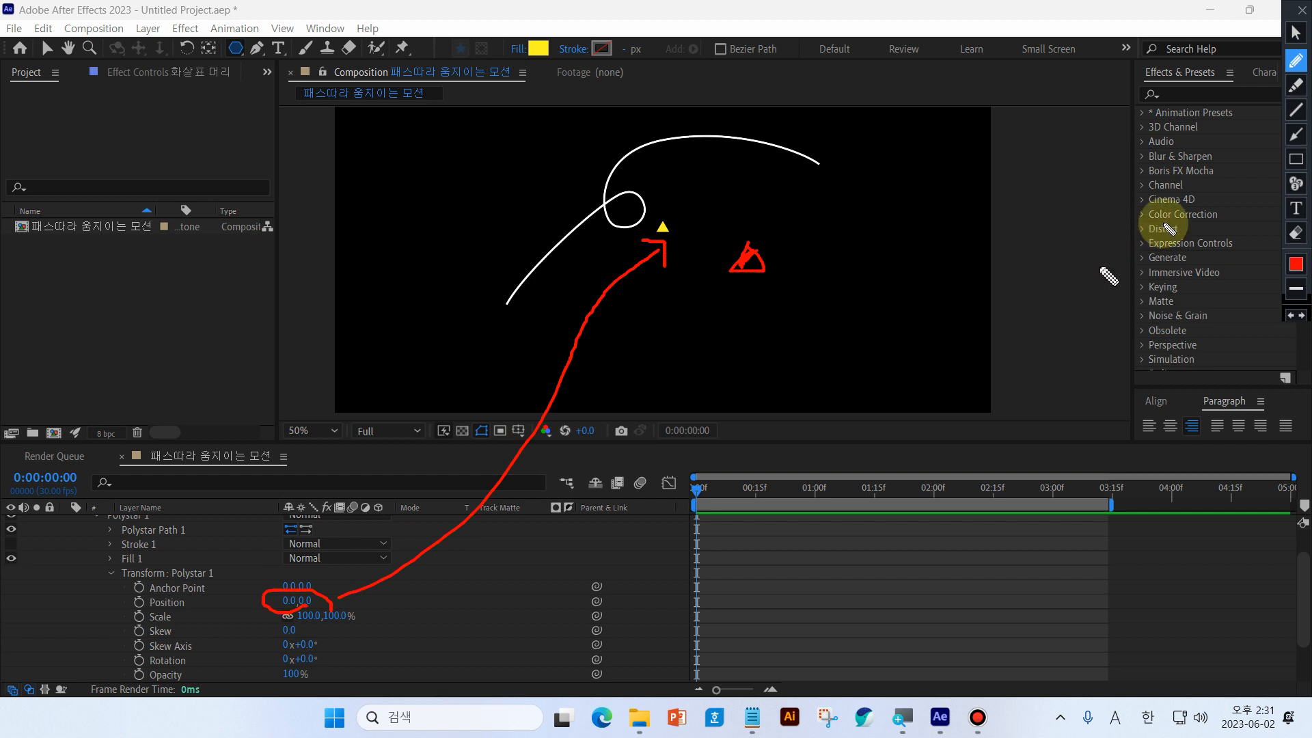
pyautogui.click(1296, 32)
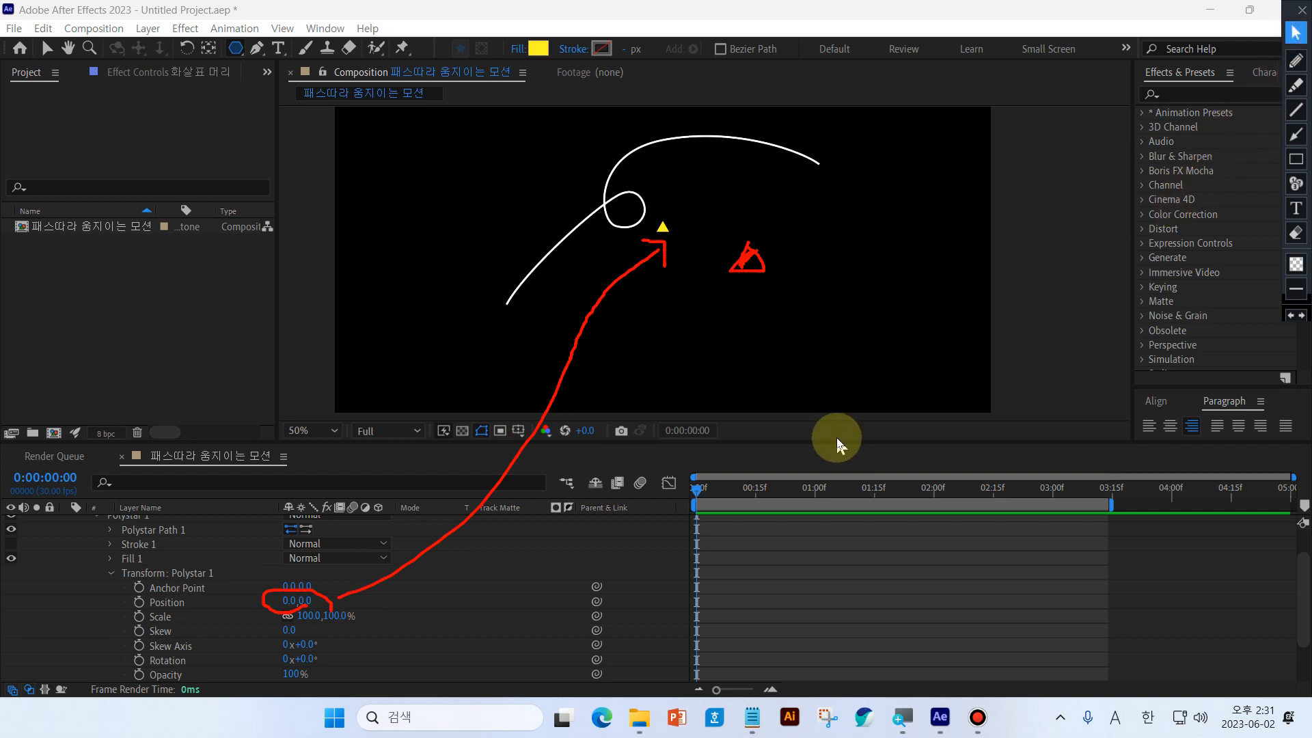
pyautogui.moveTo(836, 442); pyautogui.dragTo(834, 485)
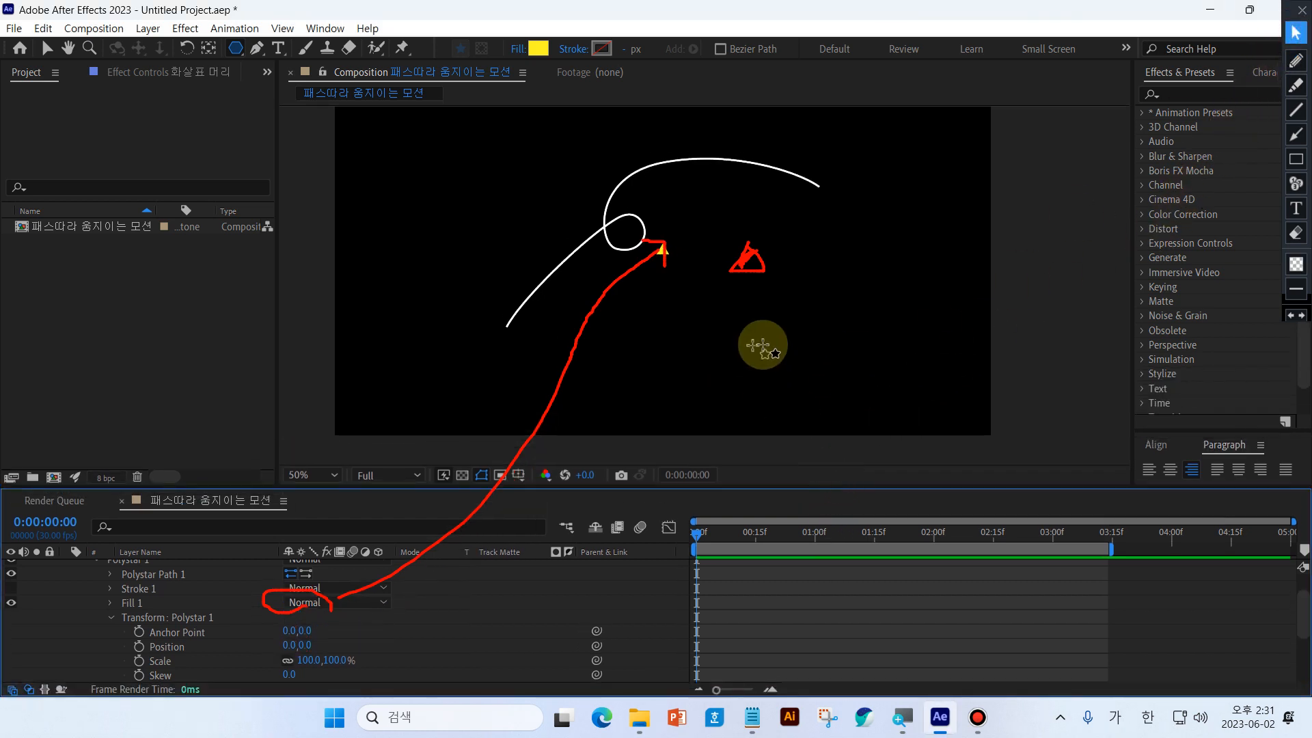
pyautogui.click(1295, 233)
pyautogui.click(1296, 32)
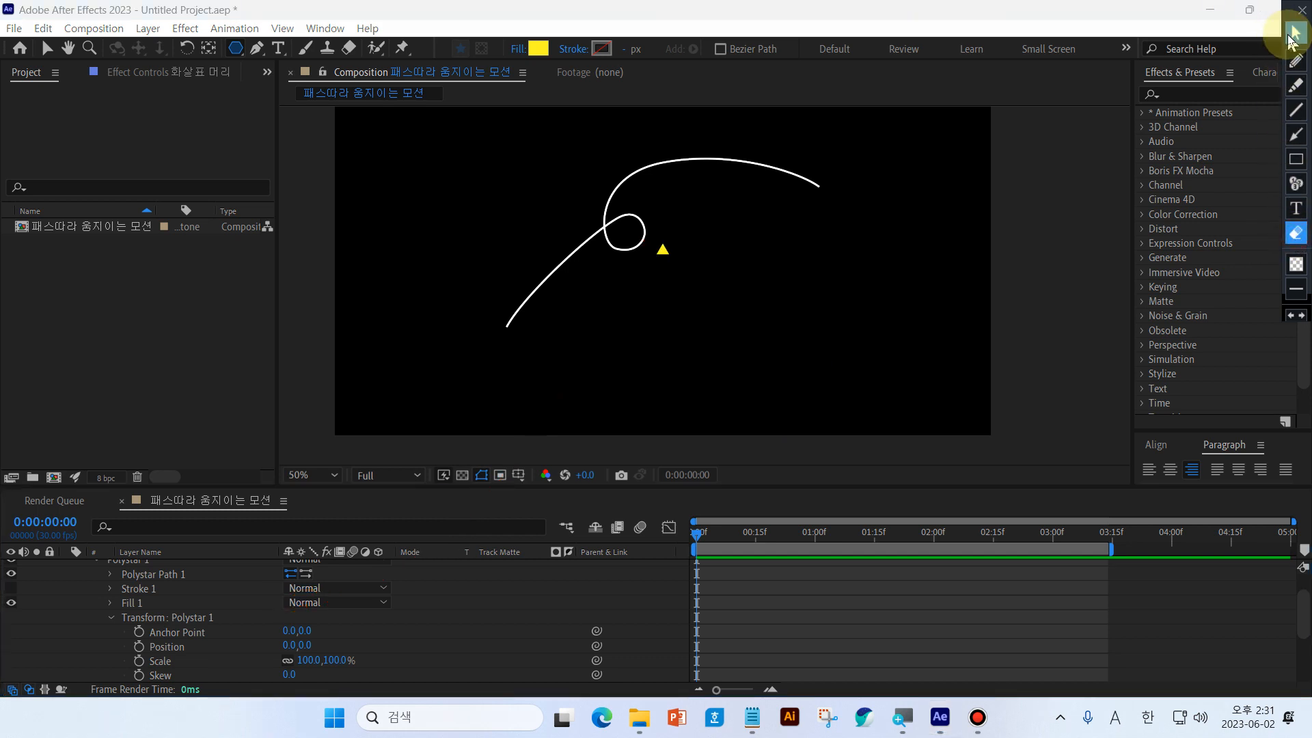
# Collapse the 화살표 머리 layer's properties and add Trim Paths to the 라인 2 layer
pyautogui.scroll(2, 164, 617)
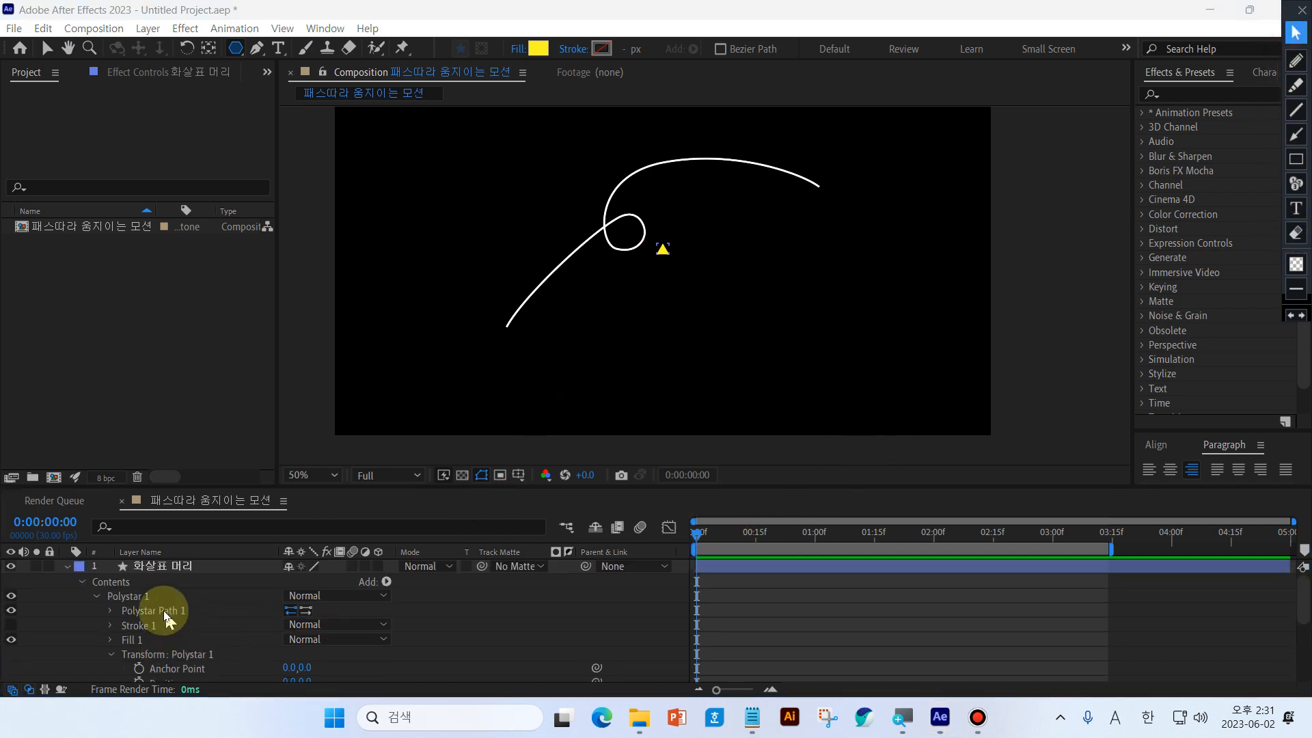
pyautogui.click(86, 582)
pyautogui.click(161, 567)
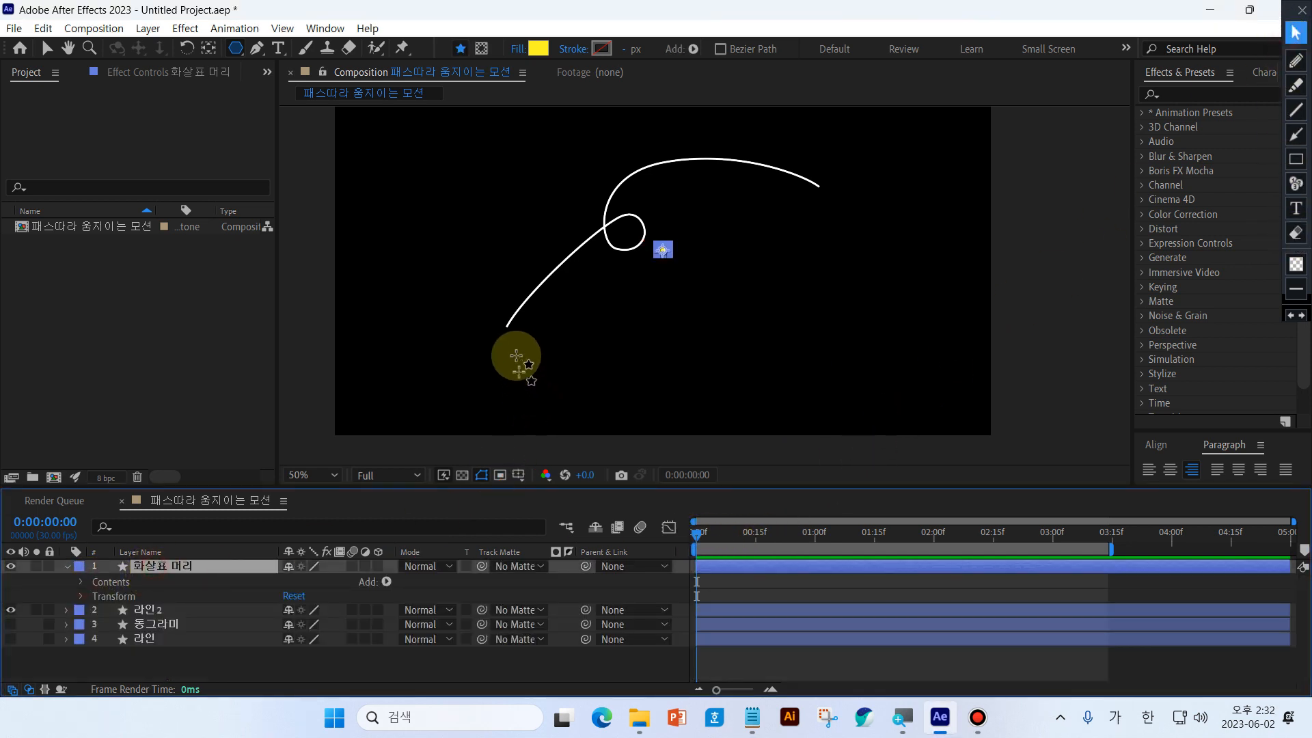
pyautogui.click(1296, 32)
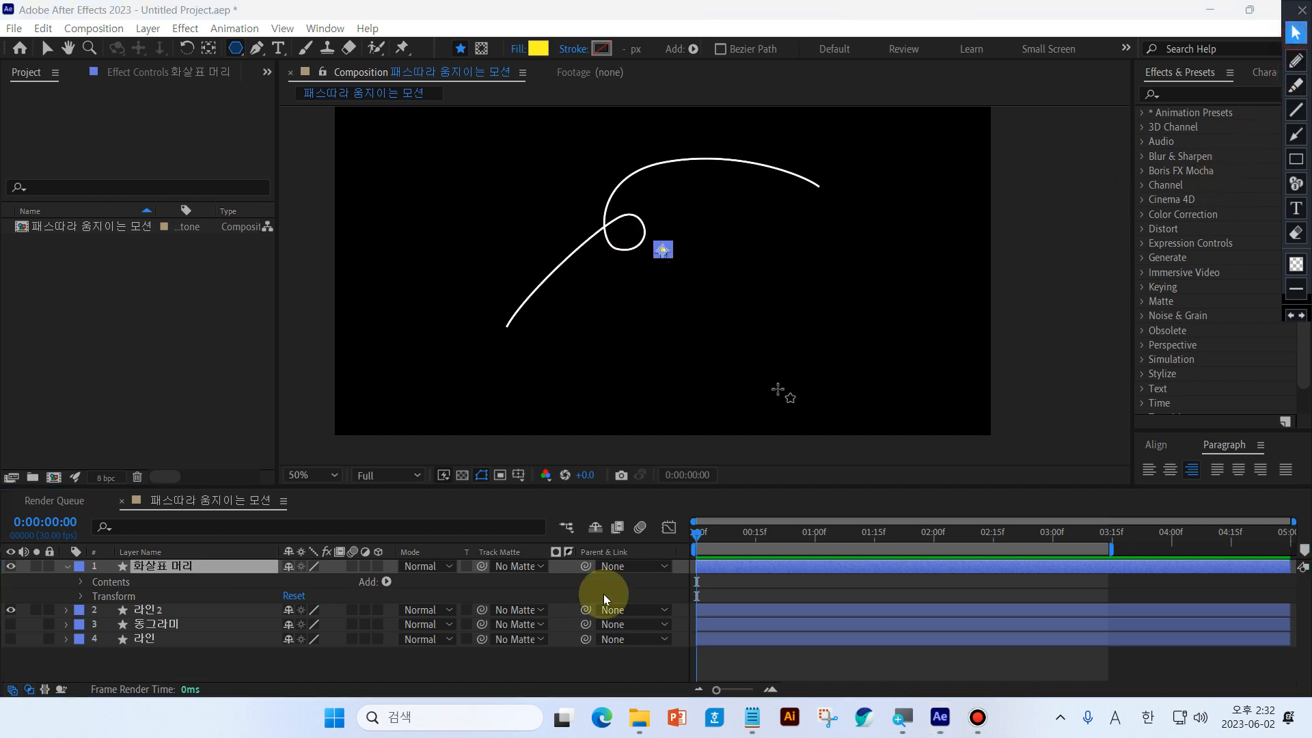
pyautogui.click(421, 679)
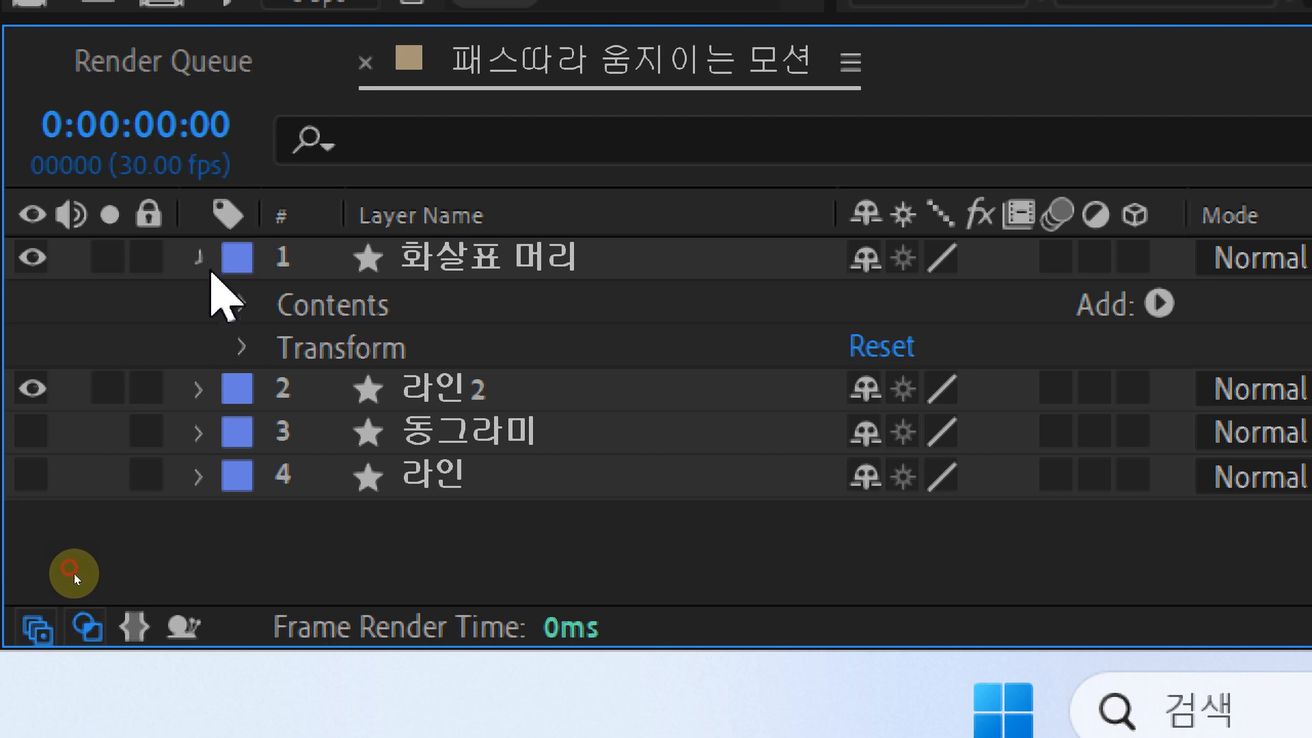
pyautogui.click(203, 260)
pyautogui.click(425, 309)
pyautogui.click(198, 301)
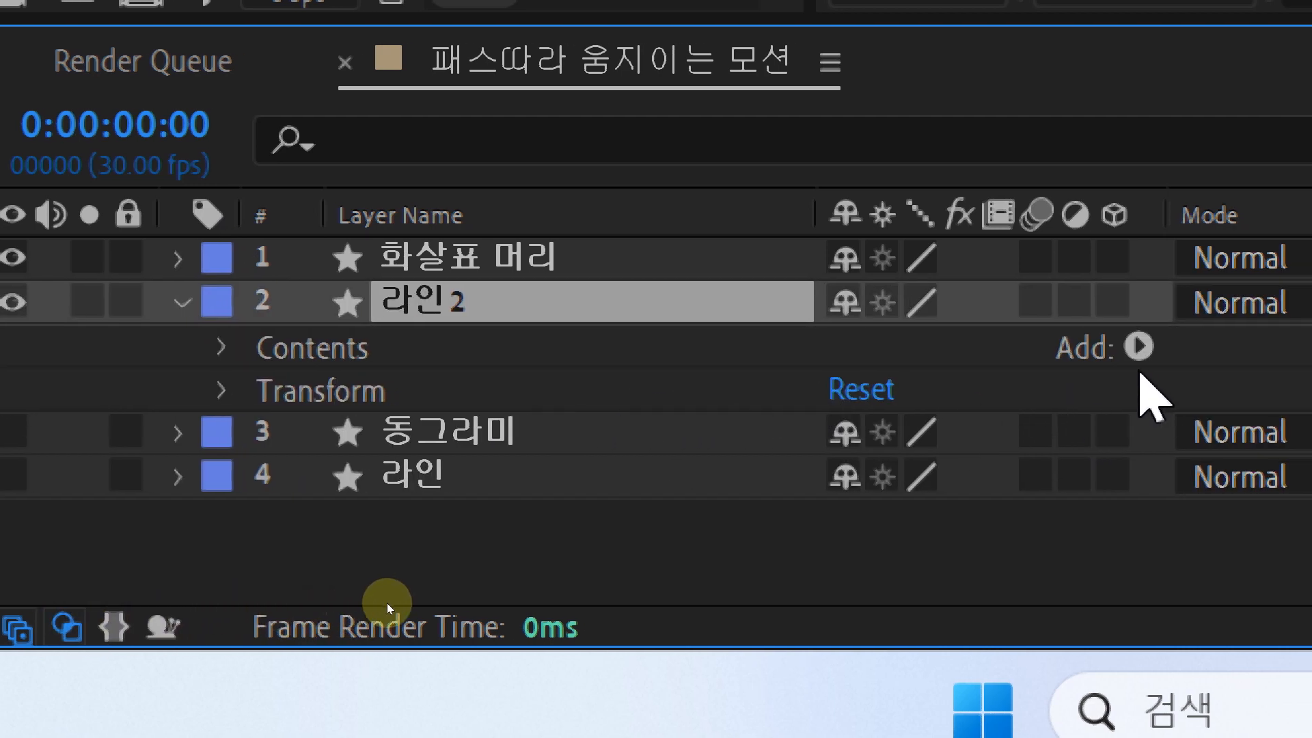
pyautogui.click(1151, 346)
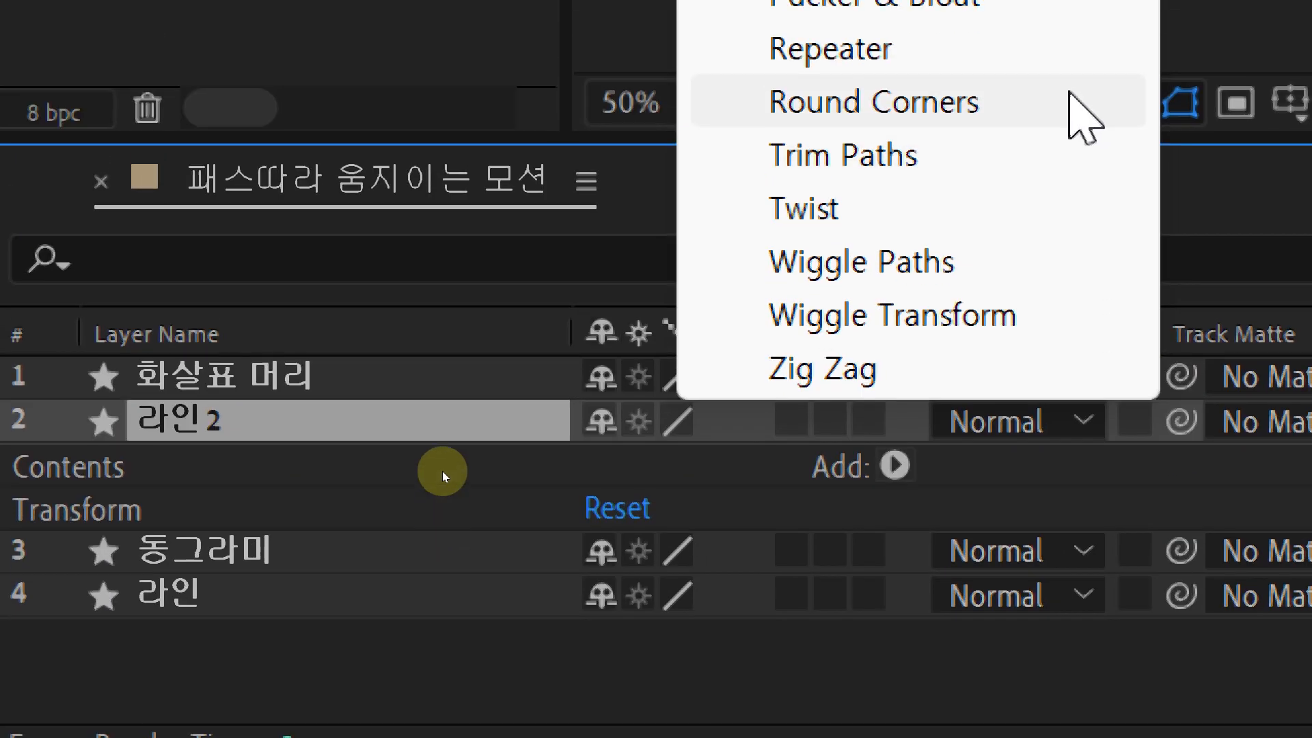
pyautogui.click(1004, 158)
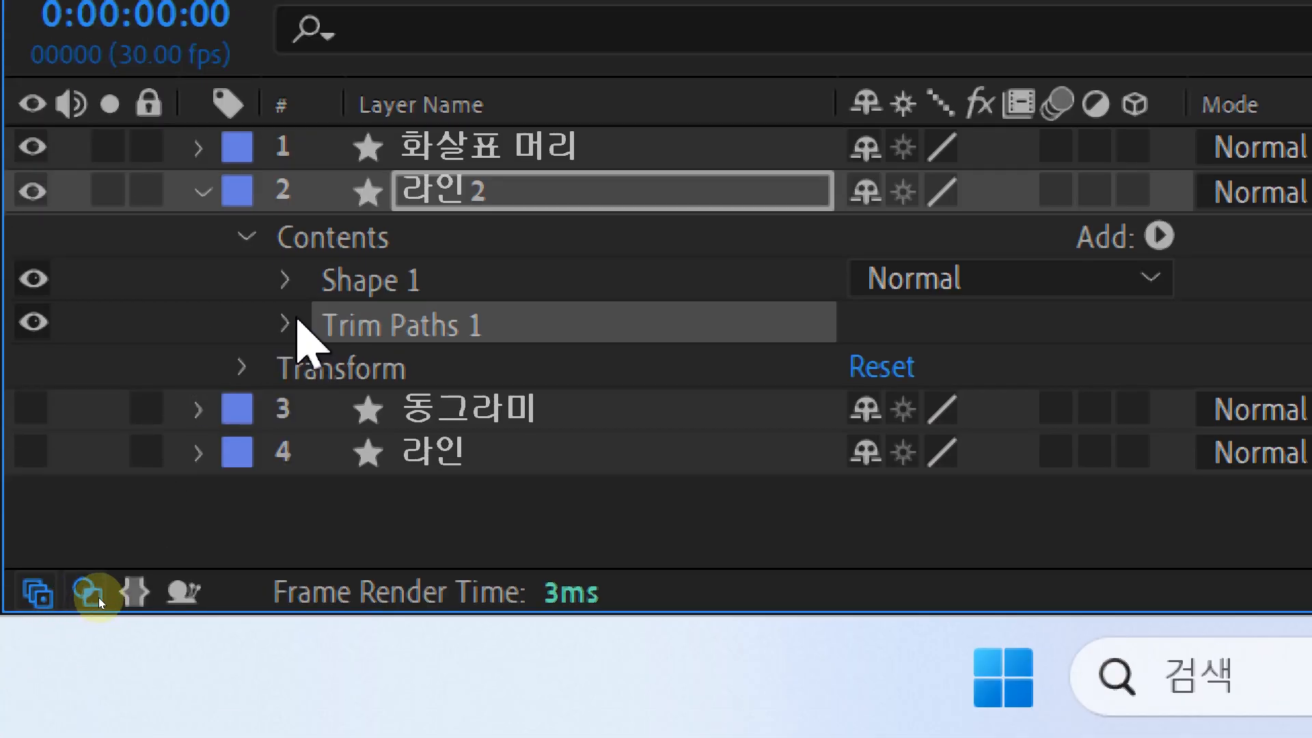
# Set the End value of Trim Paths 1 on the 라인 2 layer to 0%
pyautogui.click(286, 324)
pyautogui.click(456, 395)
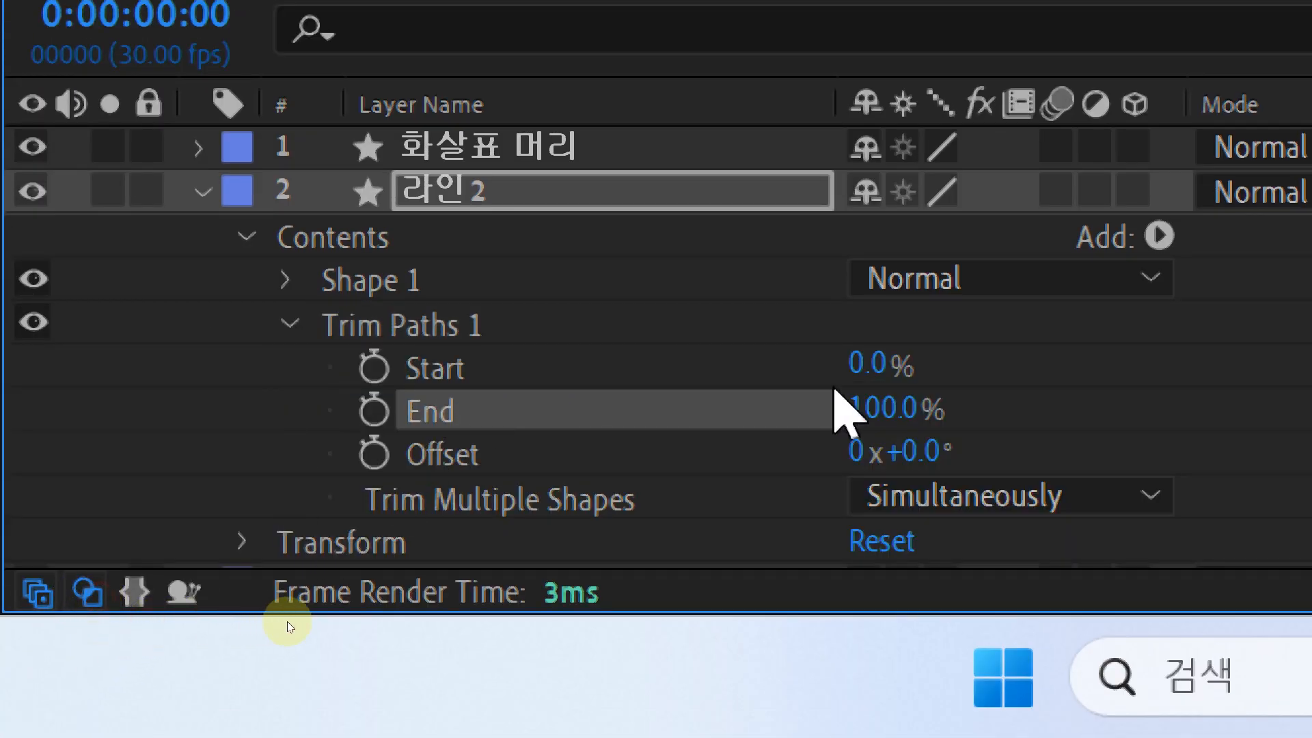
pyautogui.click(874, 409)
pyautogui.write('0')
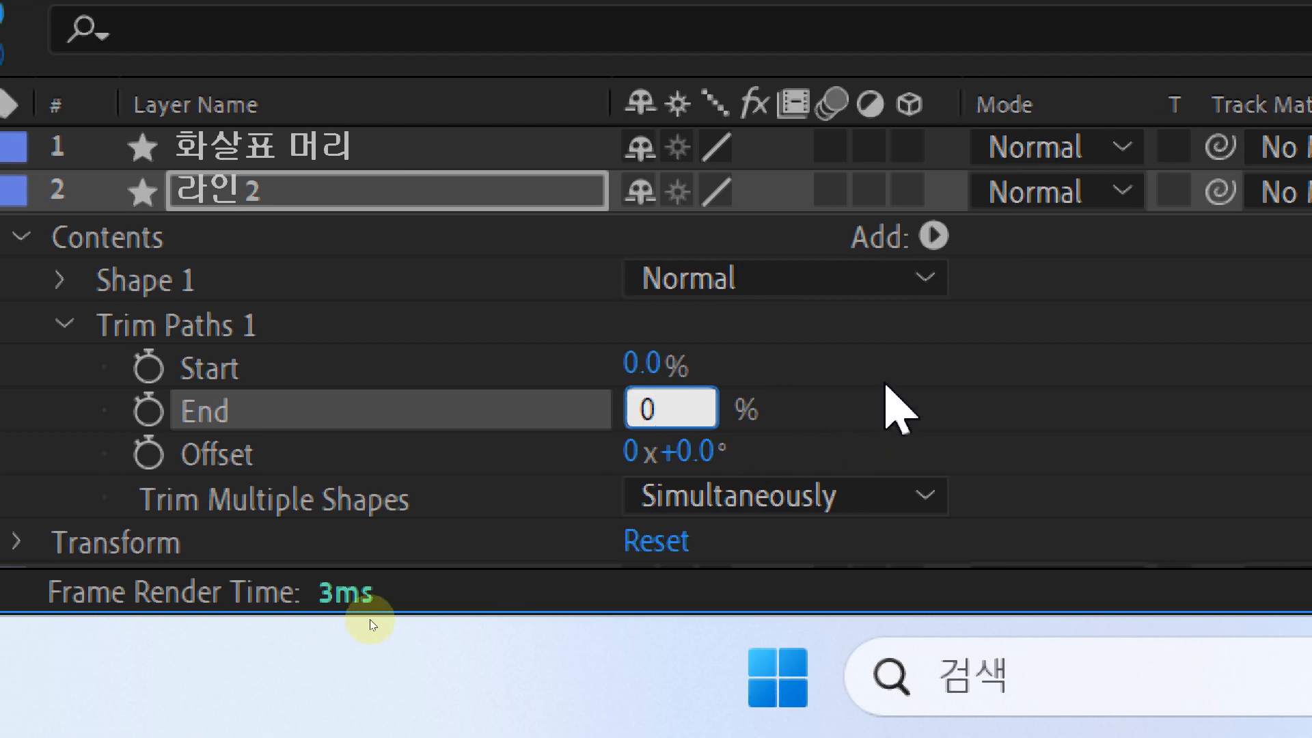
pyautogui.click(853, 404)
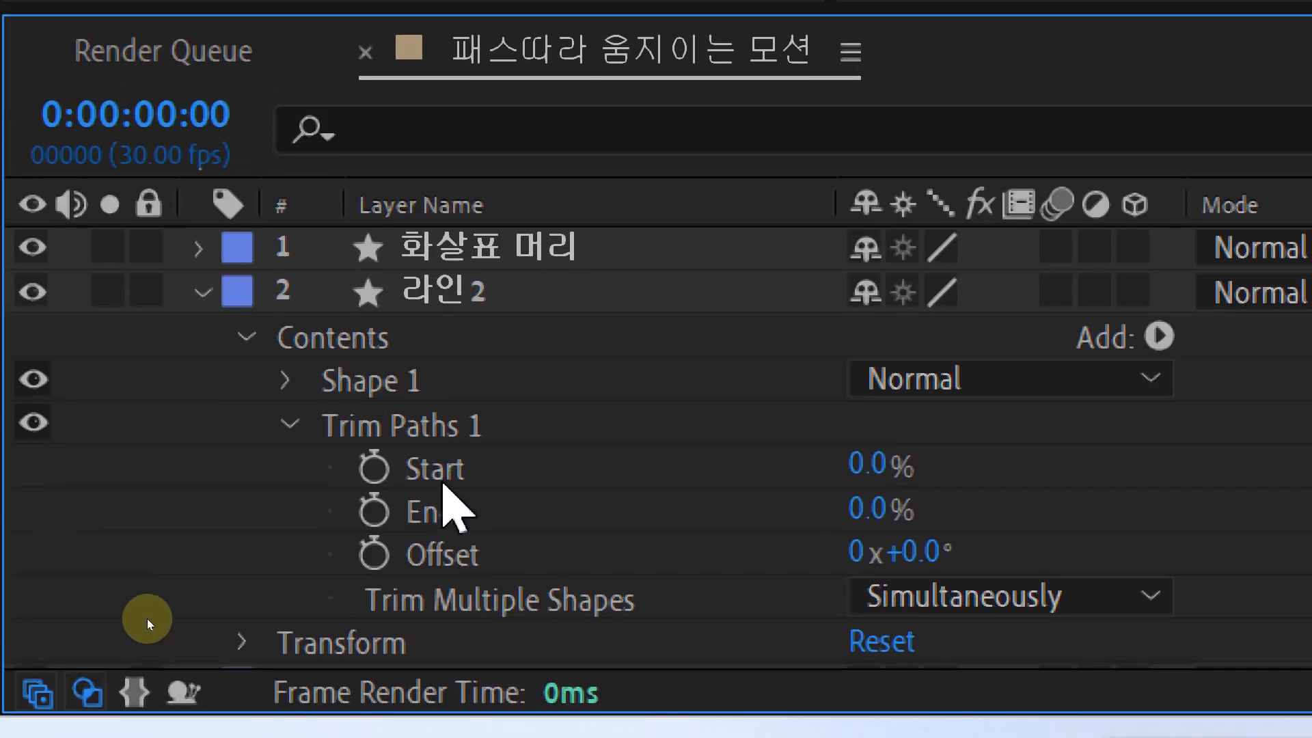
# Keyframe the Start of Trim Paths 1 on 라인 2 from 0% at 0:00 to 100% at 2 seconds
pyautogui.click(445, 471)
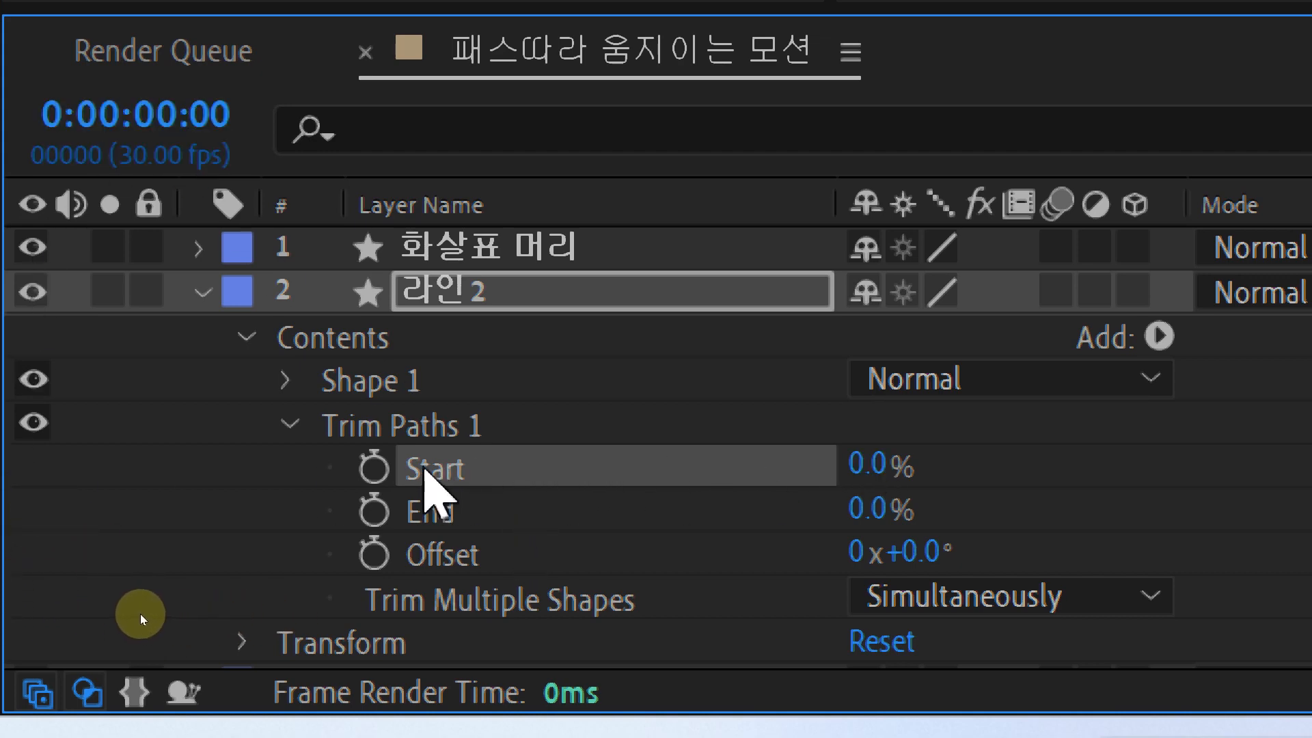
pyautogui.click(376, 468)
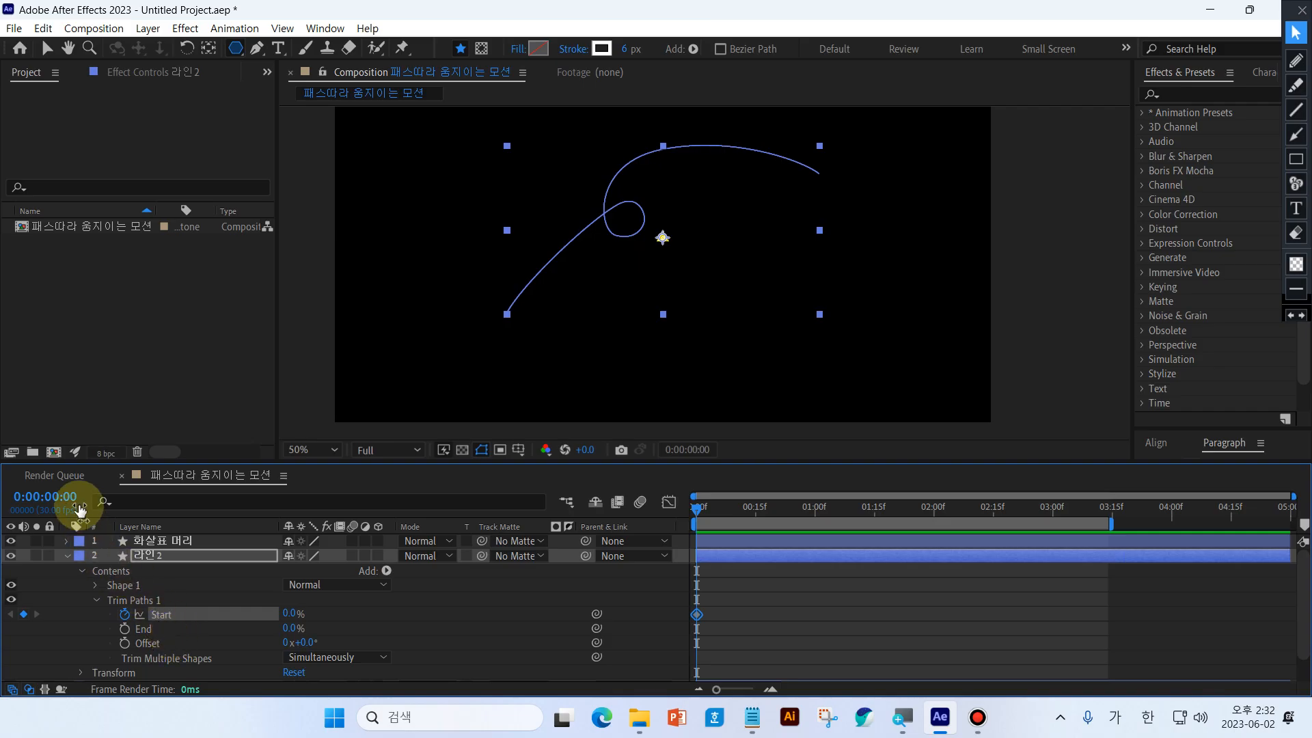
pyautogui.click(73, 495)
pyautogui.write('2.')
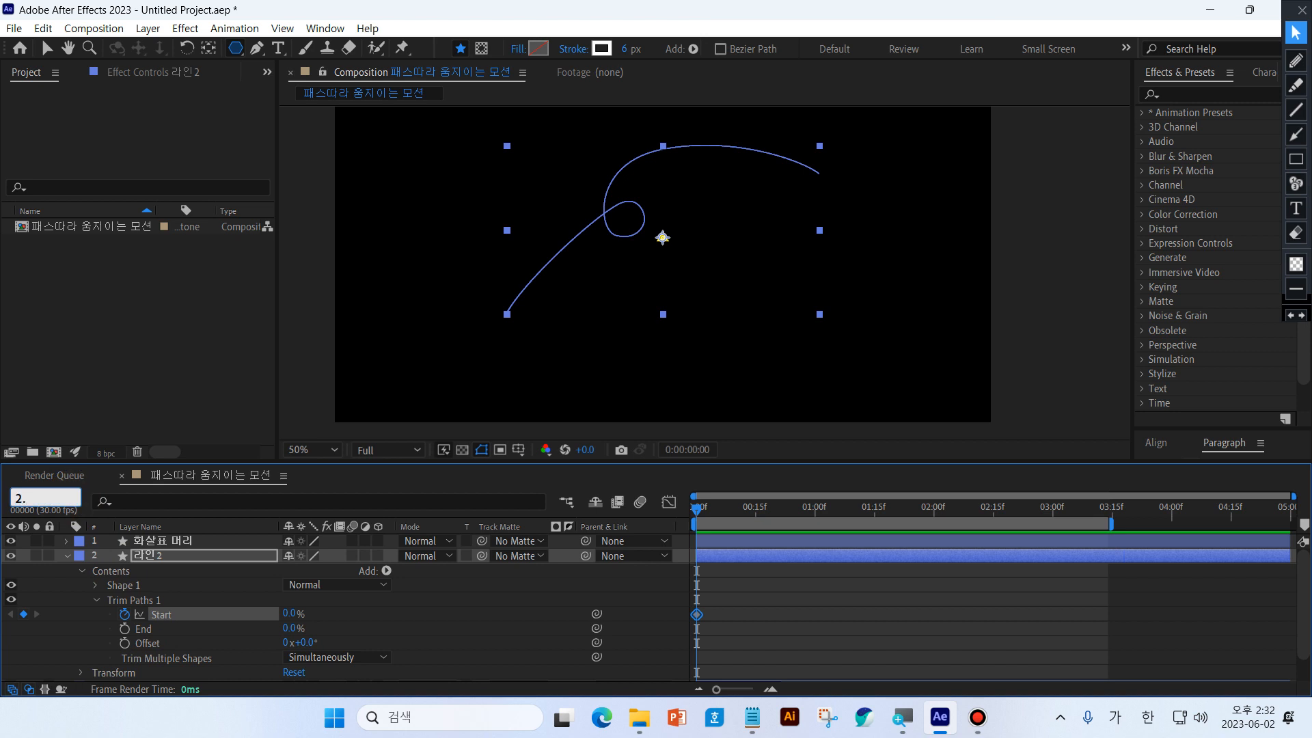
pyautogui.press('Return')
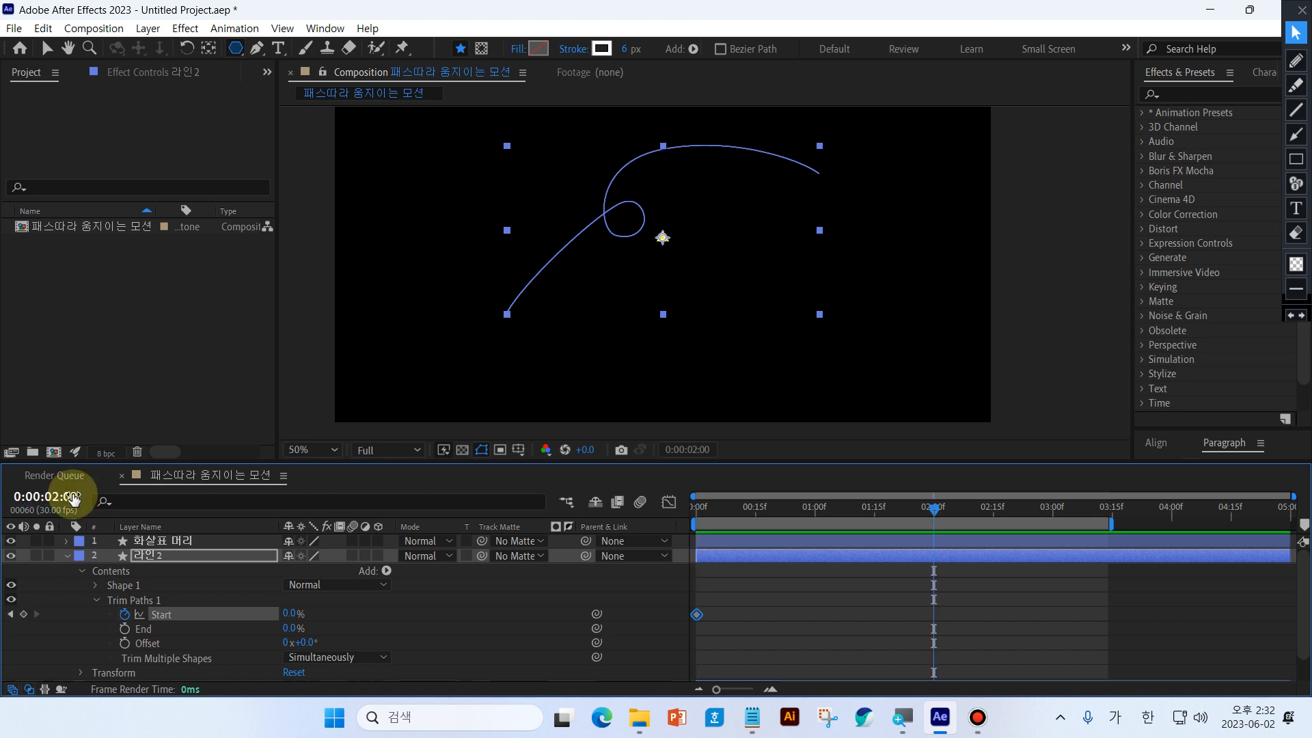
pyautogui.click(354, 633)
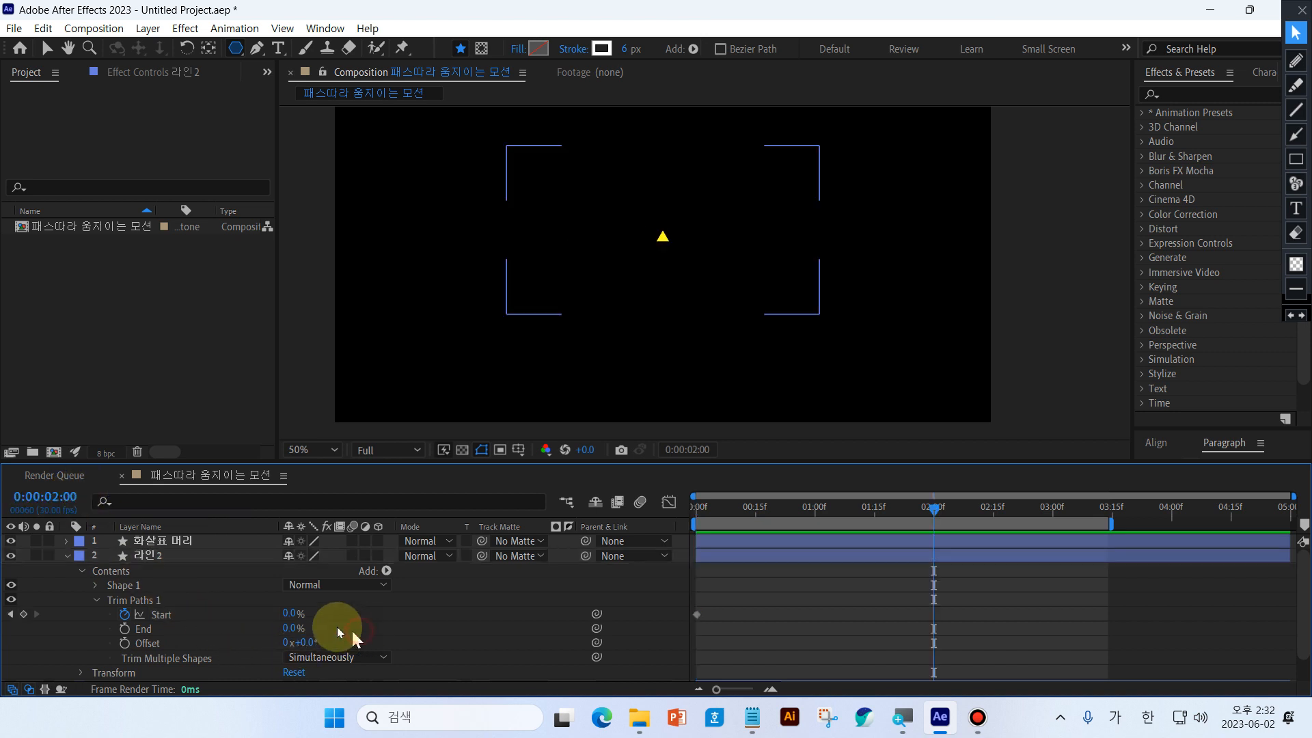
pyautogui.click(291, 614)
pyautogui.write('10')
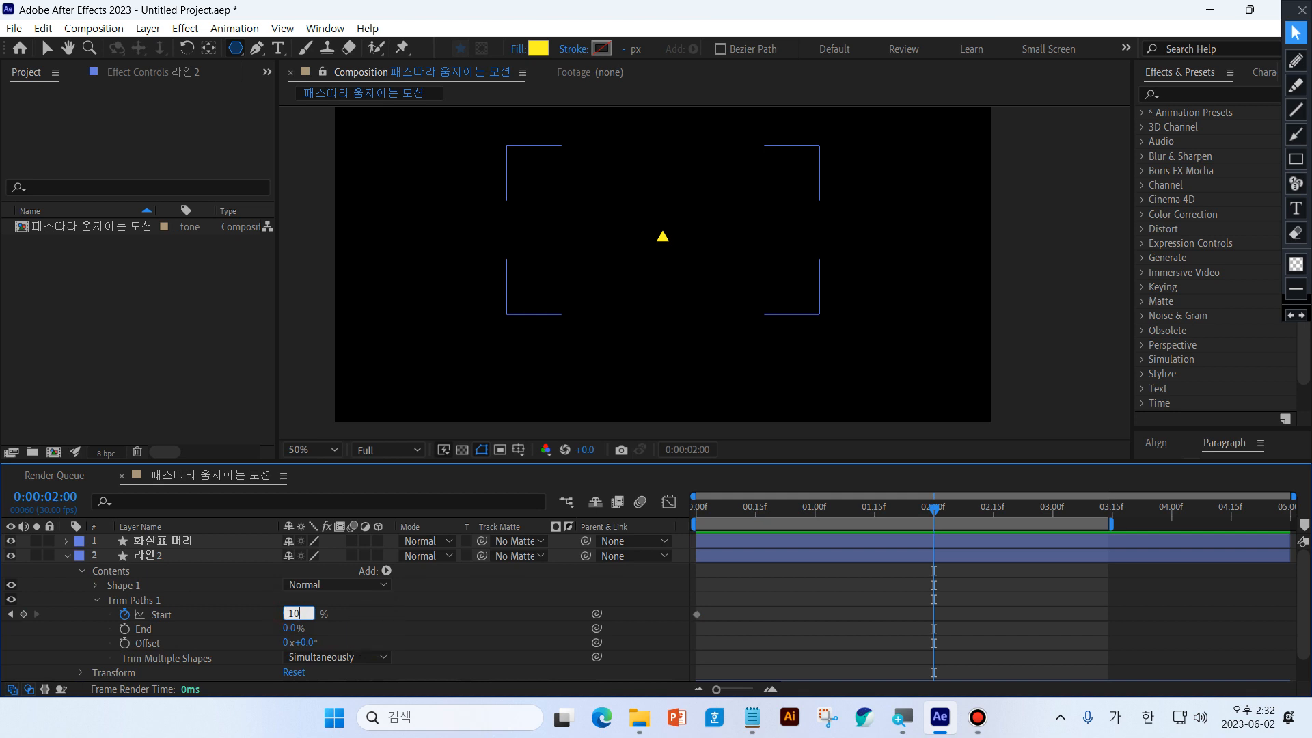
pyautogui.write('0')
pyautogui.click(374, 639)
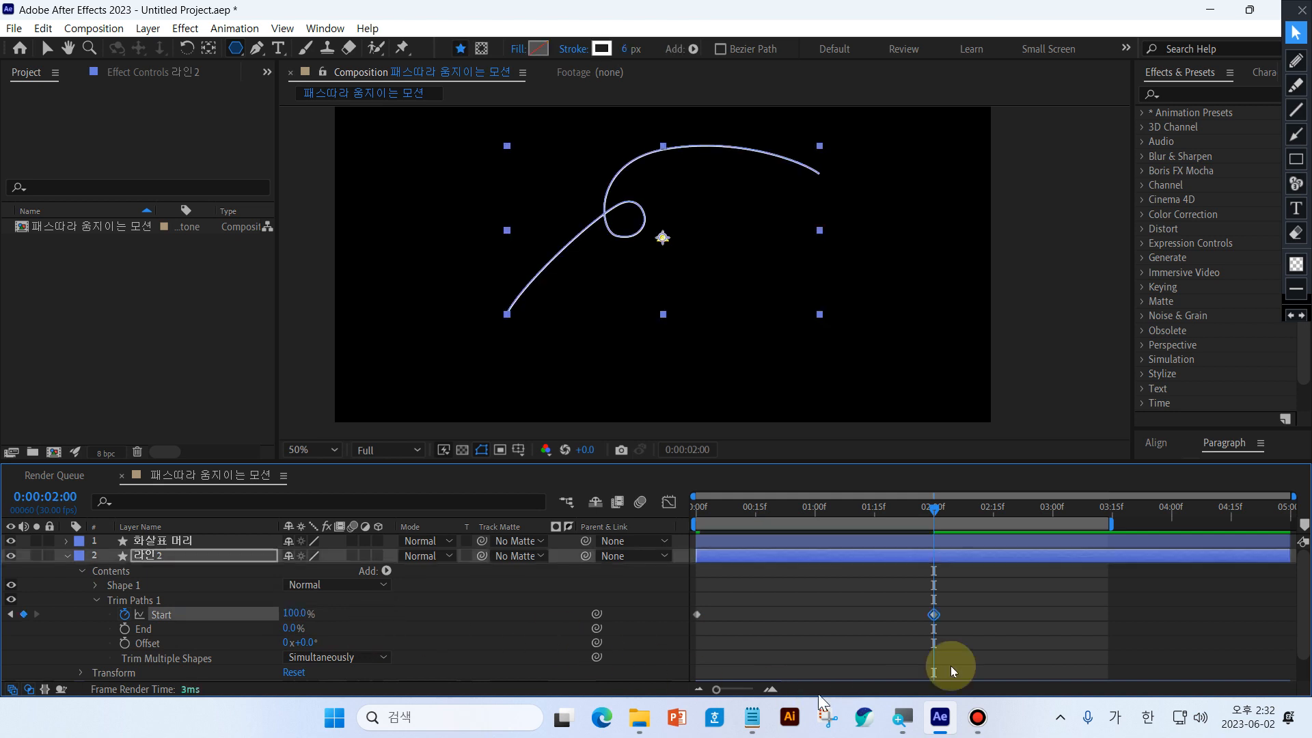
# Preview the line-drawing animation and return the playhead to the first frame
pyautogui.click(1132, 628)
pyautogui.press('space')
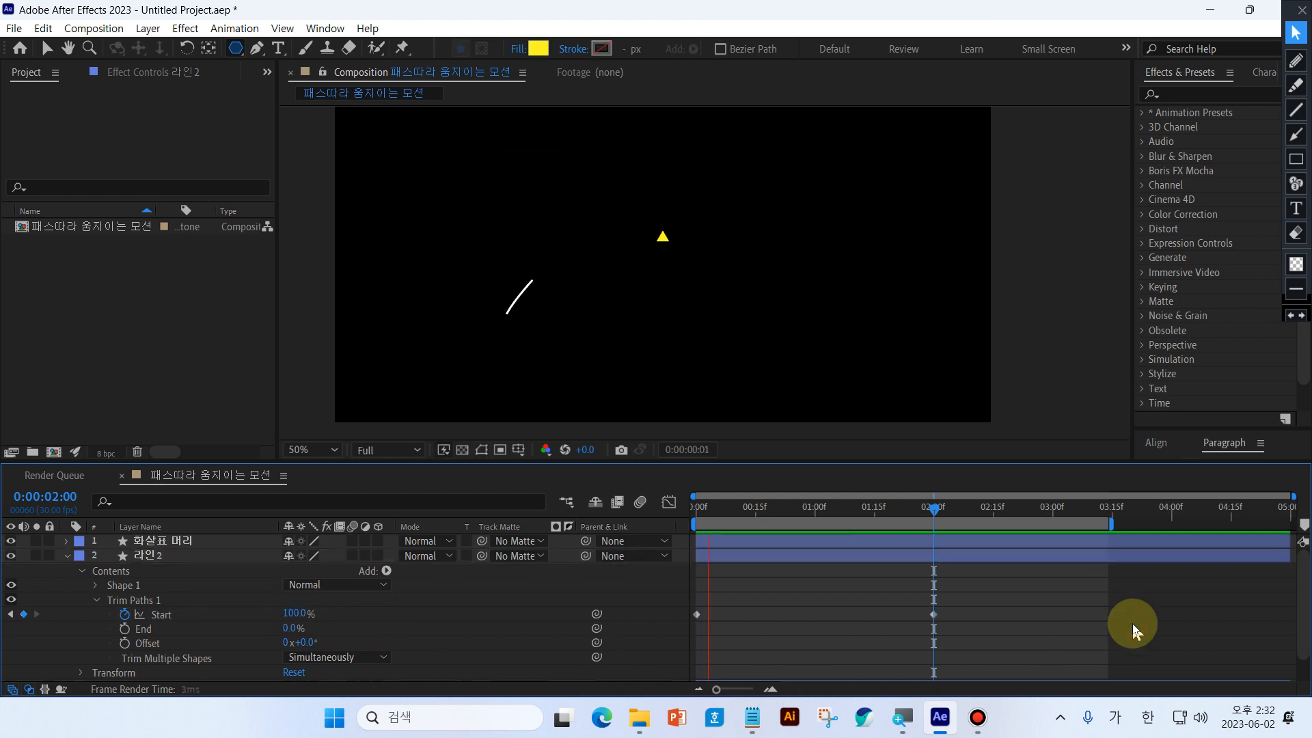
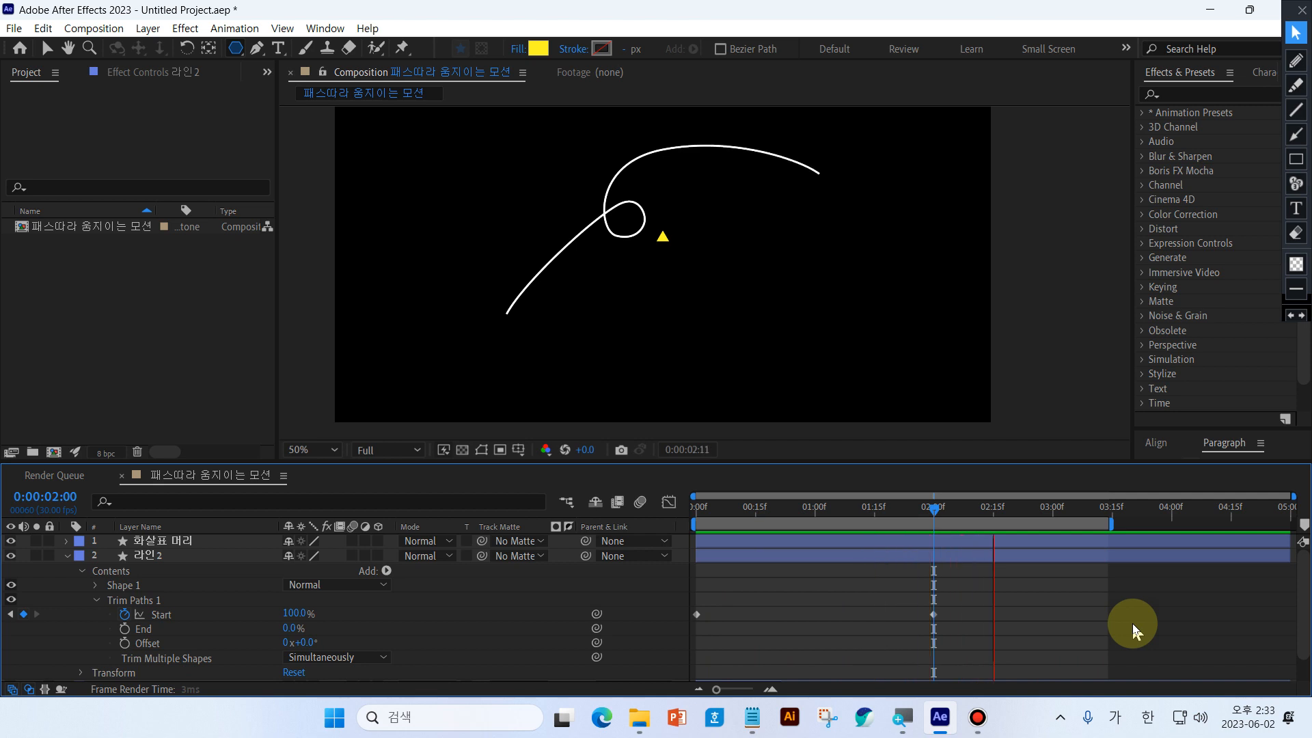
pyautogui.moveTo(798, 512)
pyautogui.mouseDown()
pyautogui.moveTo(767, 515)
pyautogui.moveTo(784, 523)
pyautogui.mouseUp()
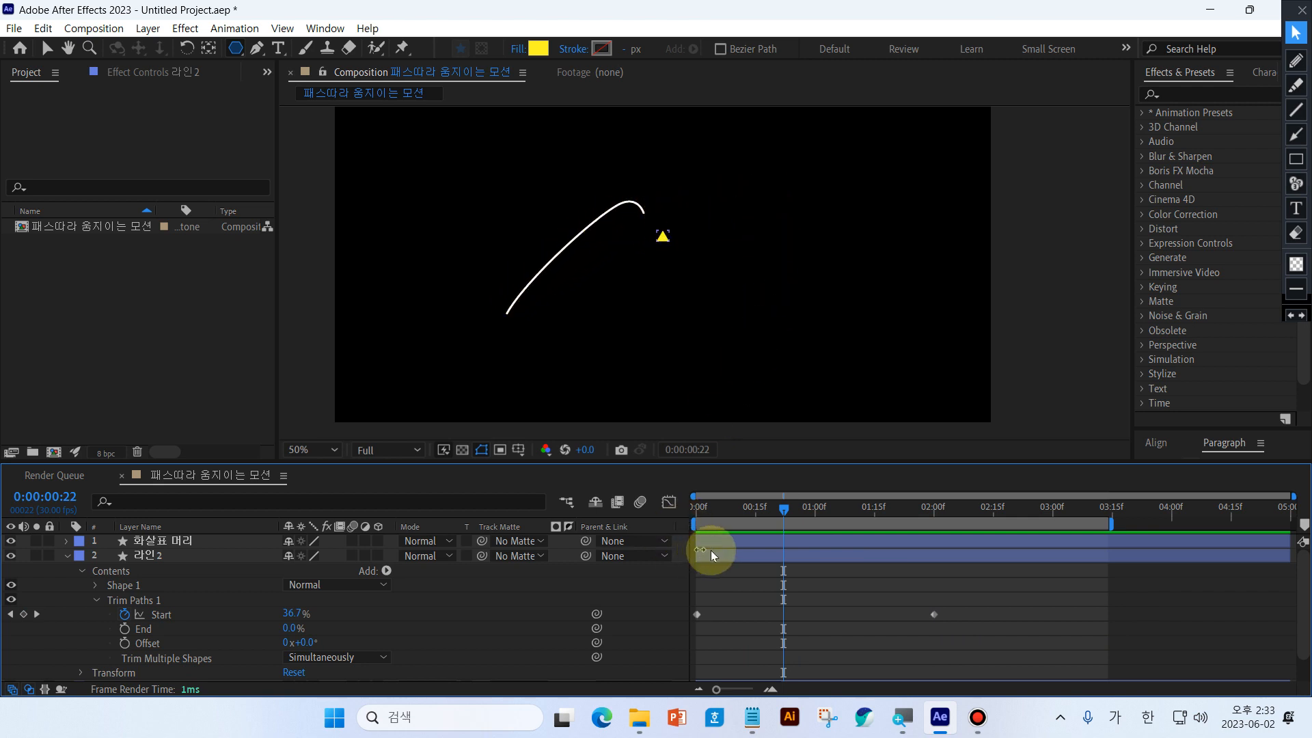
pyautogui.moveTo(776, 517); pyautogui.dragTo(677, 519)
# Make the timeline area taller and reveal the Position property of the 화살표 머리 layer
pyautogui.moveTo(711, 463); pyautogui.dragTo(710, 418)
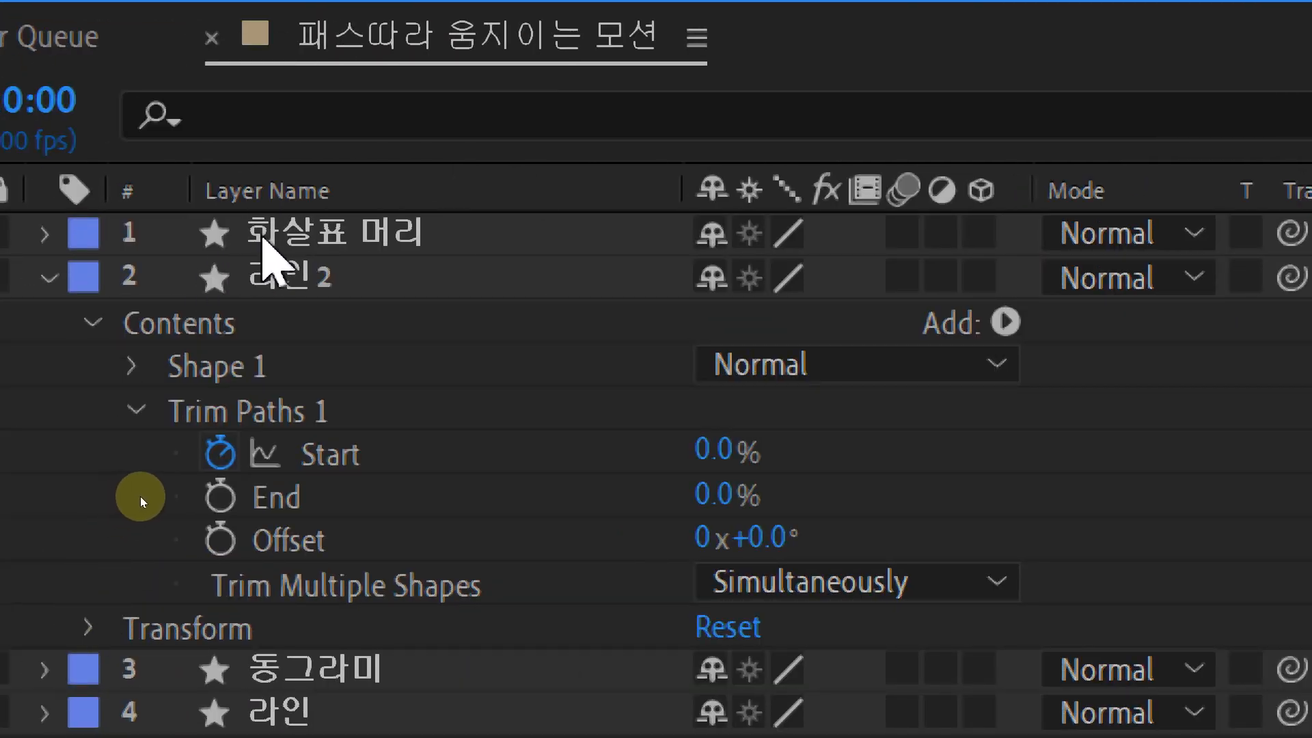
pyautogui.click(260, 234)
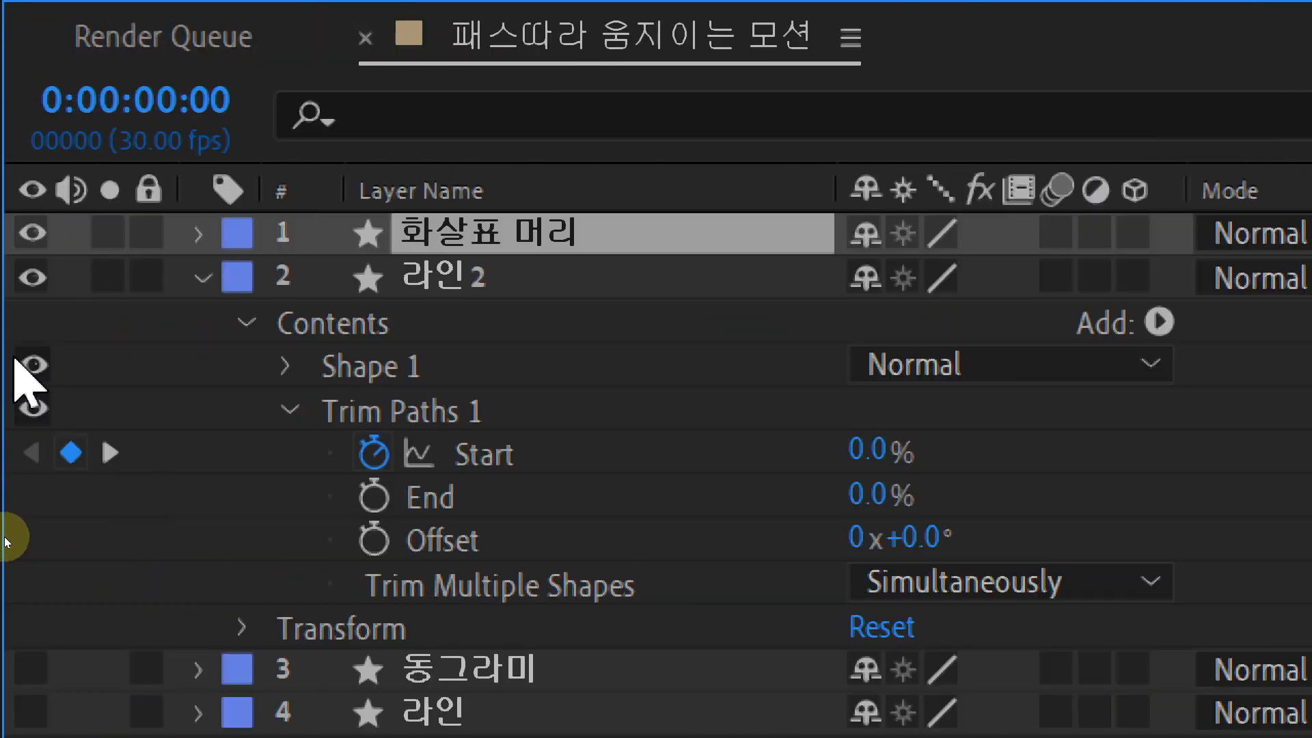
pyautogui.press('p')
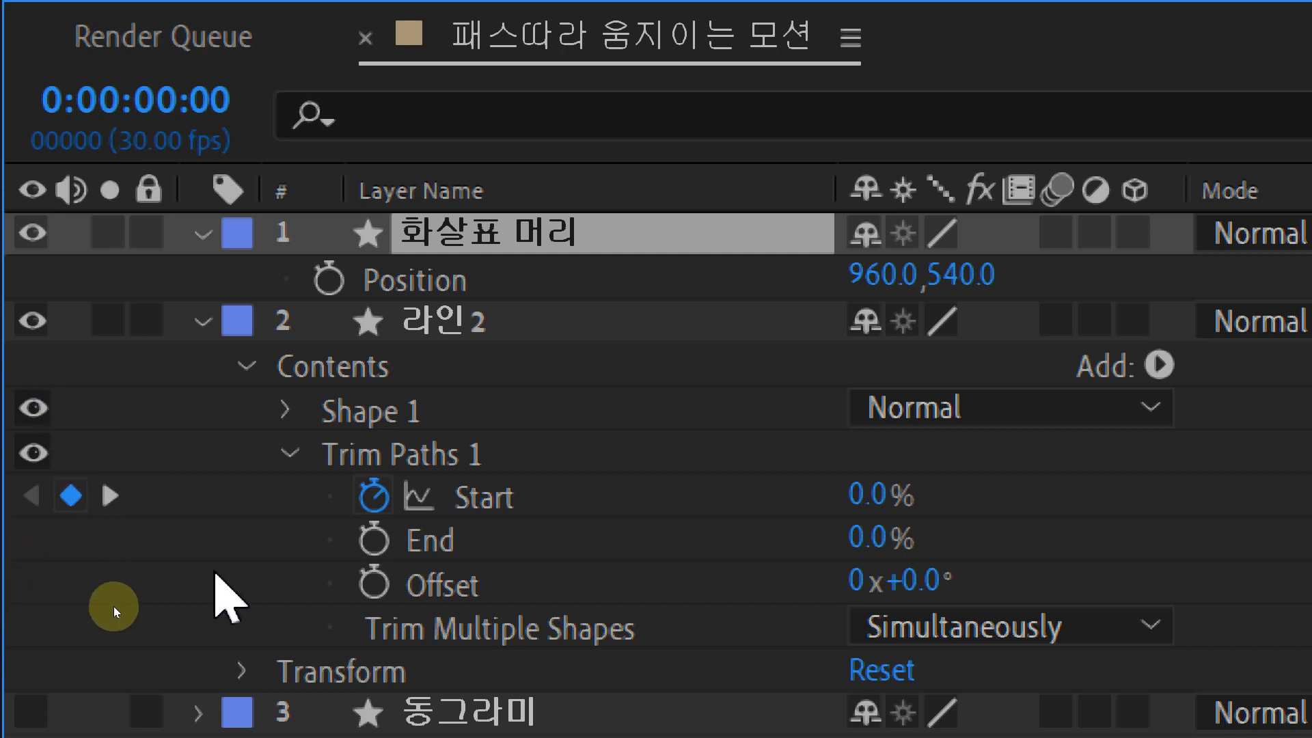
# Collapse Trim Paths 1 on the 라인 2 layer and expand Shape 1 down to the Path property of Path 1
pyautogui.click(453, 333)
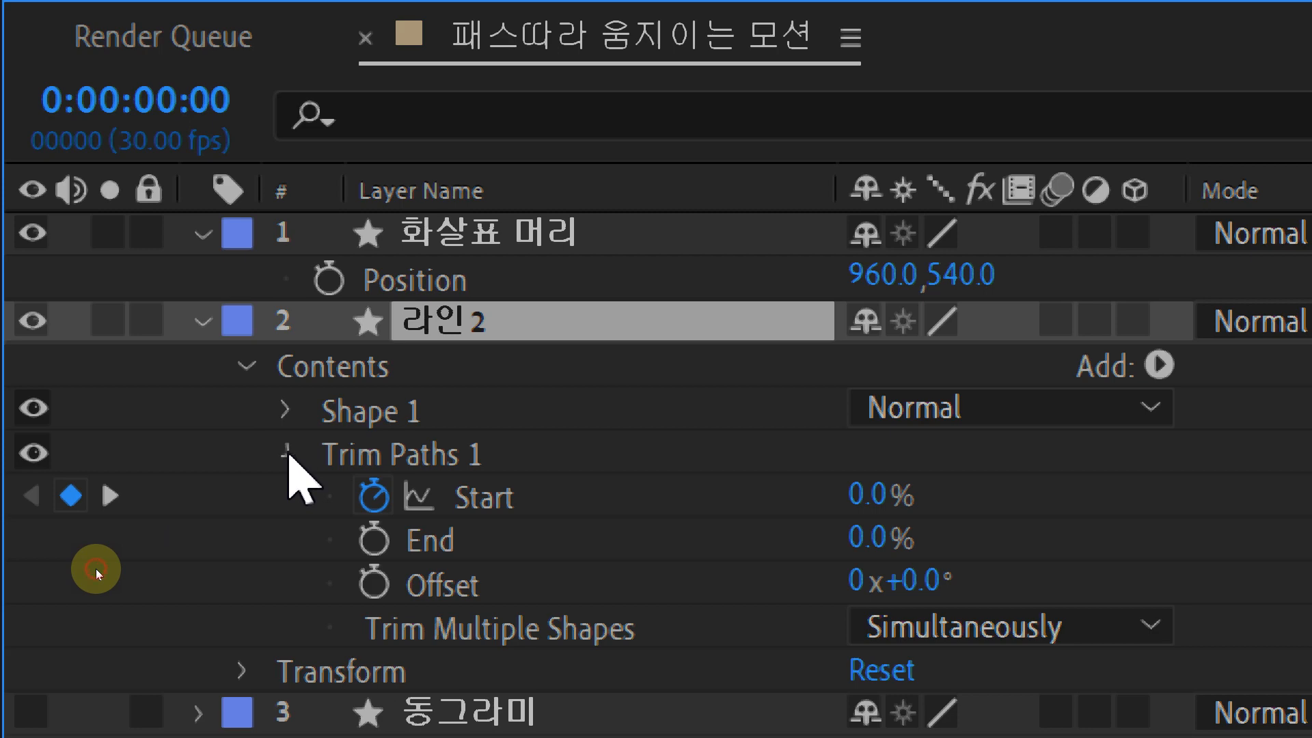
pyautogui.click(286, 453)
pyautogui.click(396, 413)
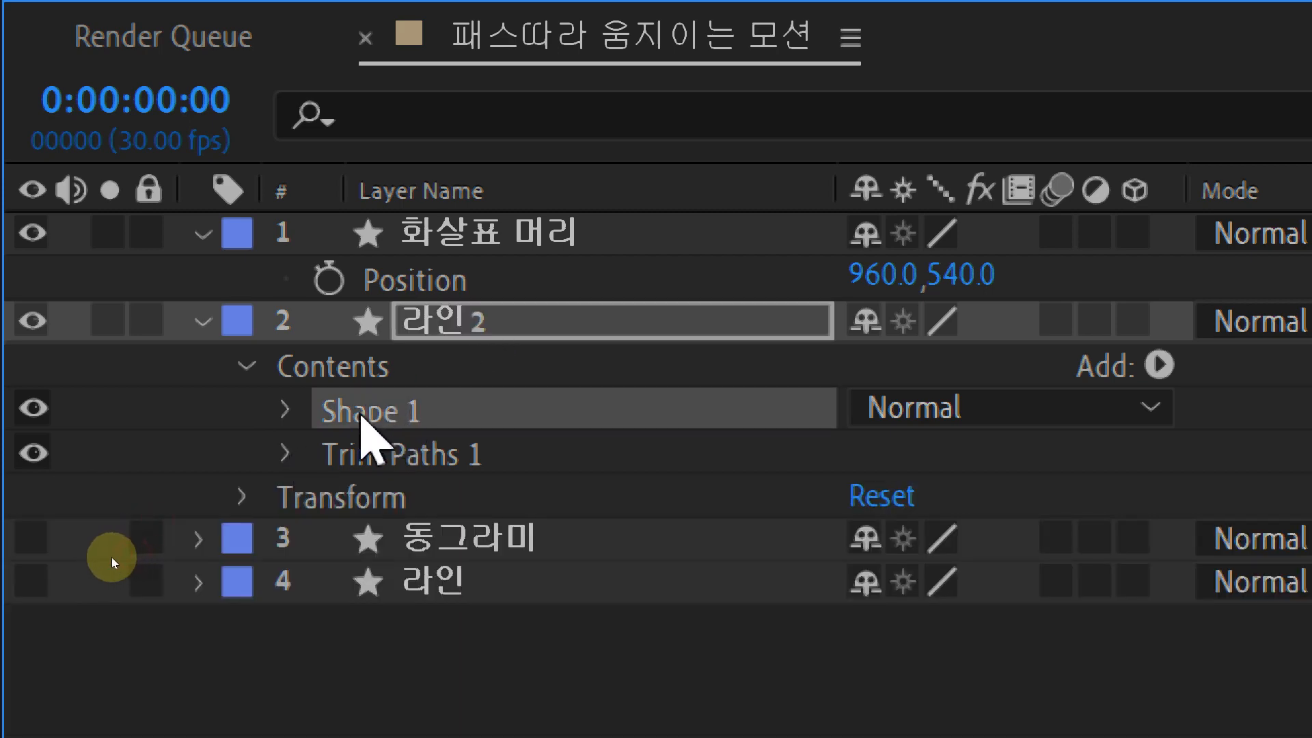
pyautogui.click(284, 410)
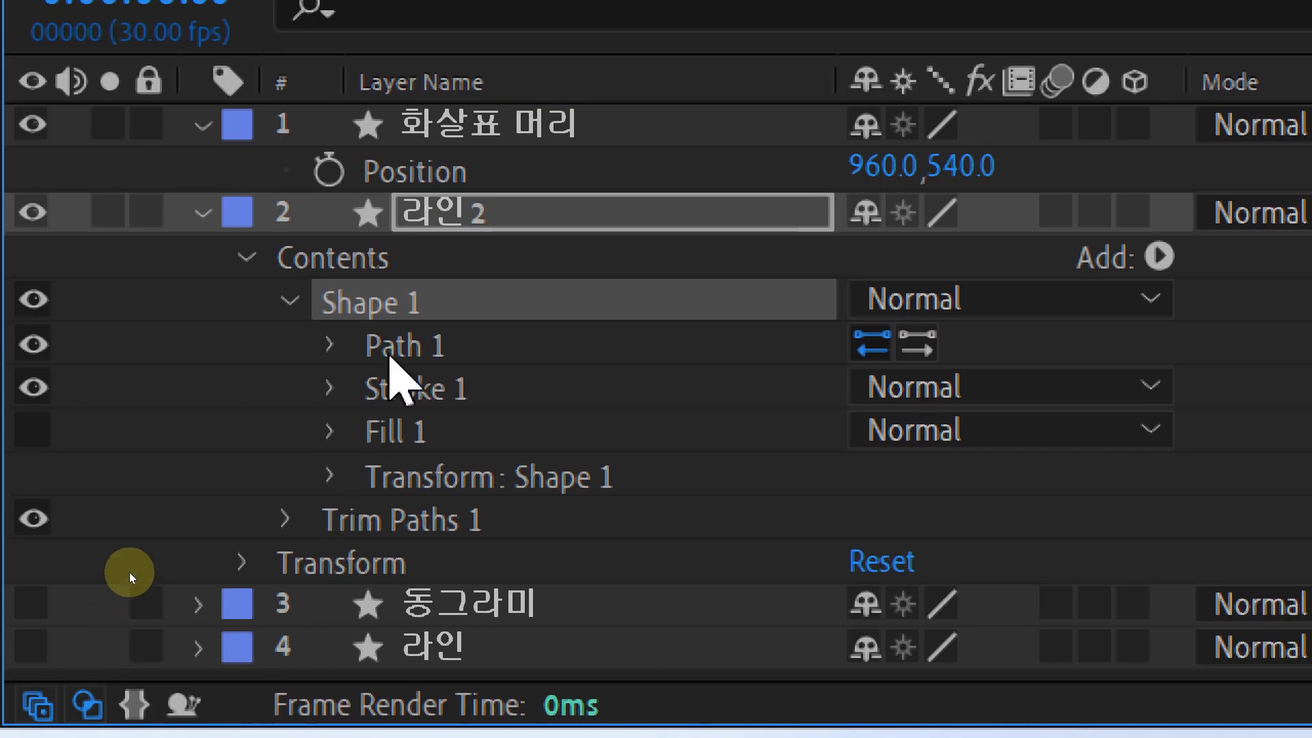
pyautogui.click(389, 350)
pyautogui.click(330, 345)
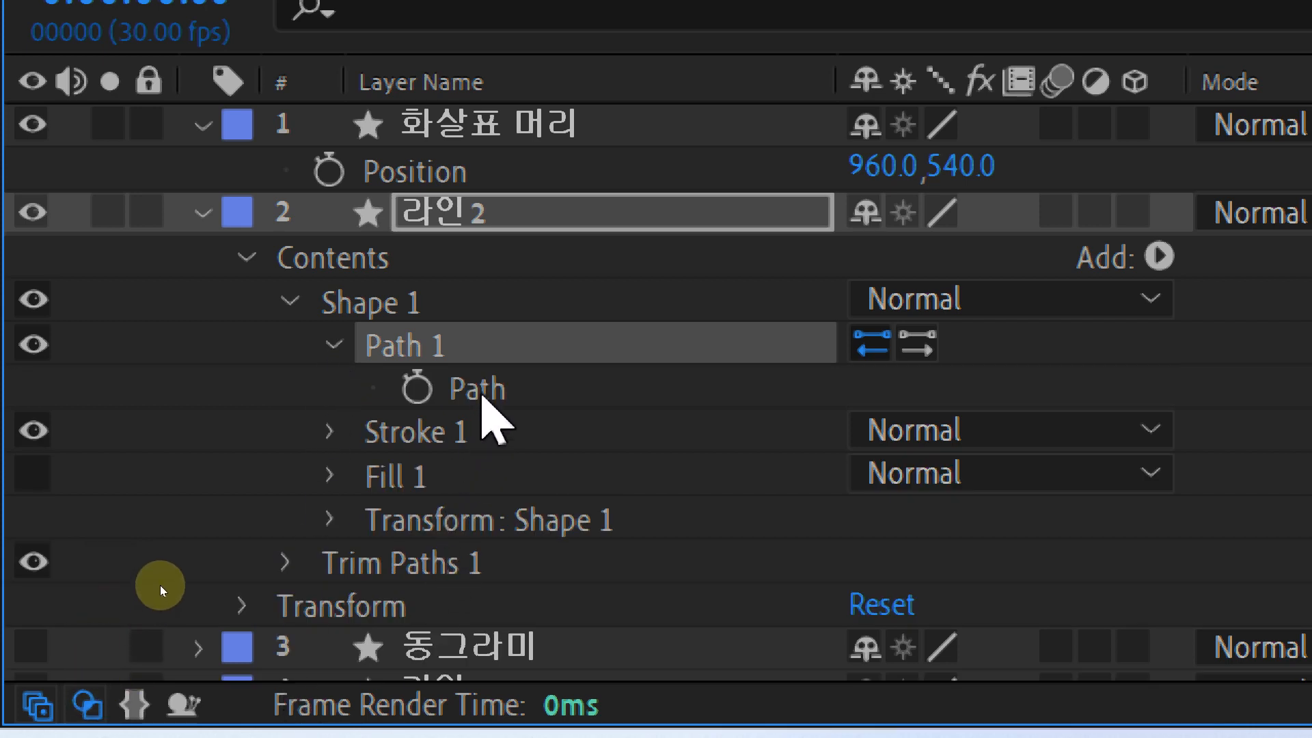
# Keyframe the Path property of 라인 2 at 0:00 and copy that keyframe
pyautogui.click(482, 391)
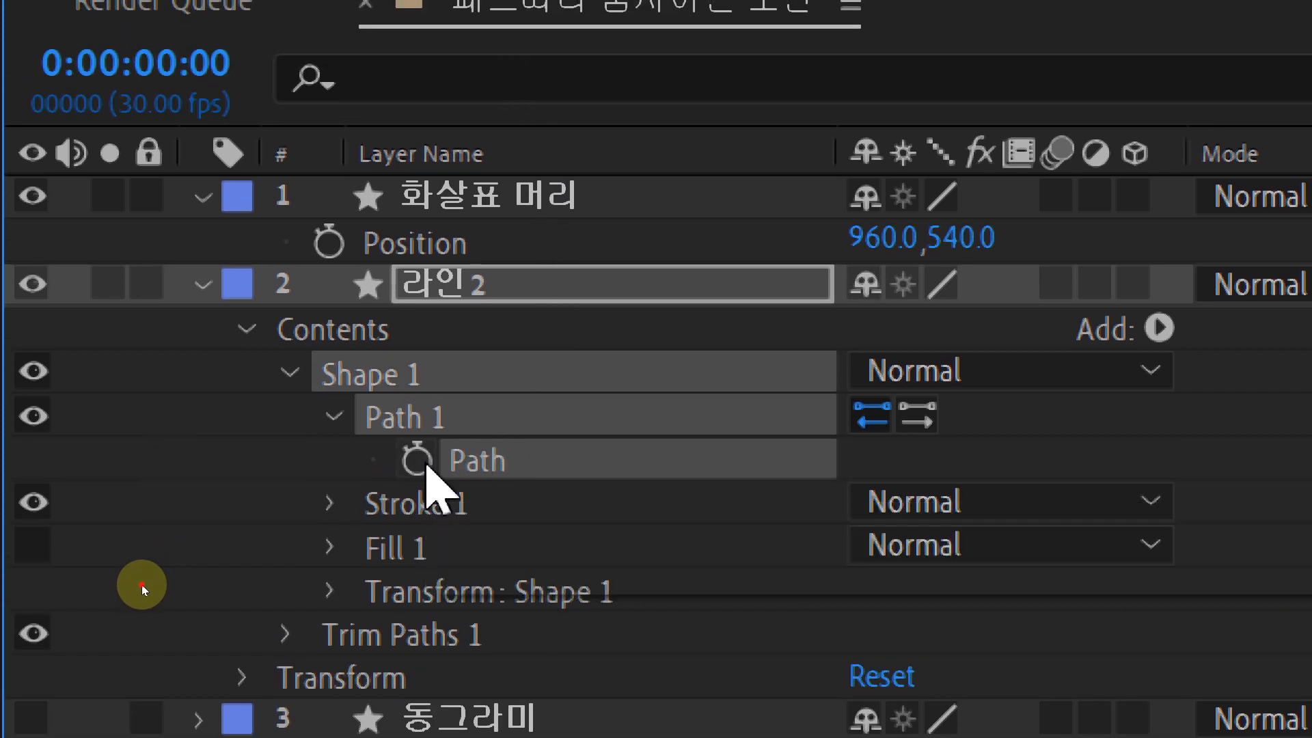
pyautogui.click(418, 460)
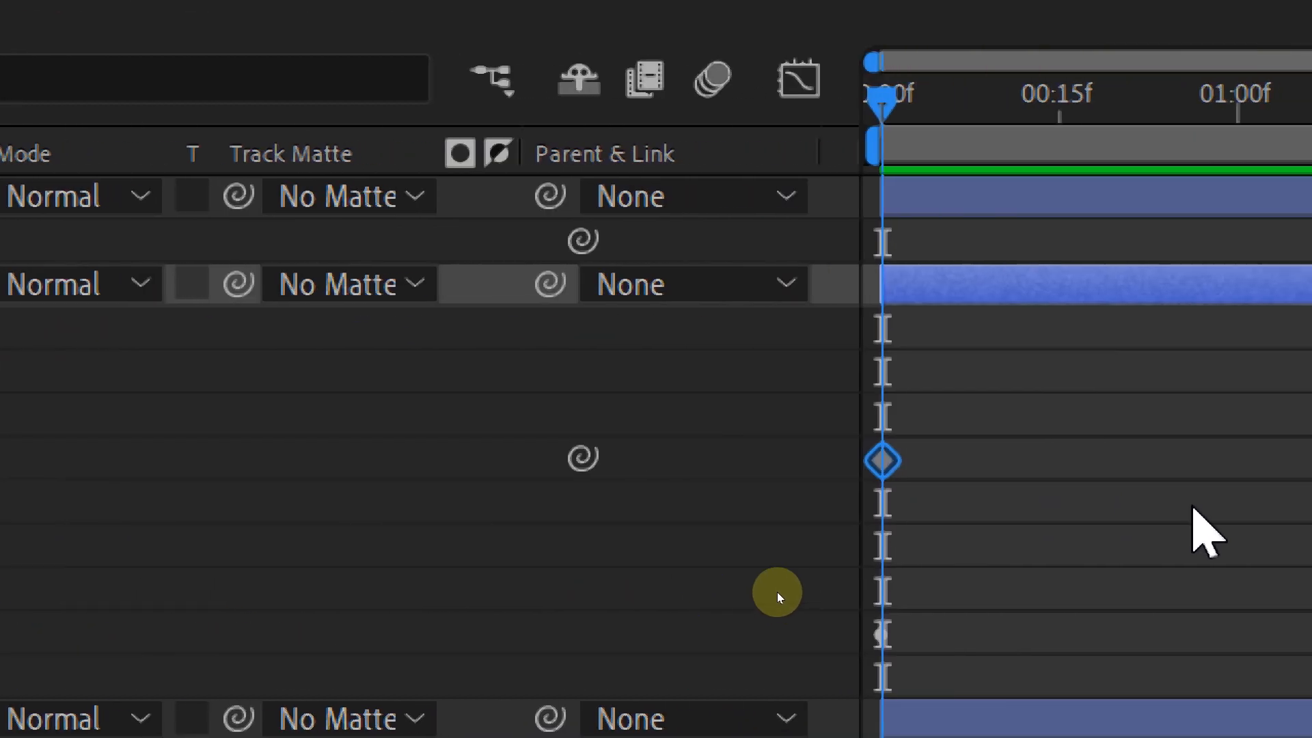
pyautogui.moveTo(1016, 440); pyautogui.dragTo(852, 503)
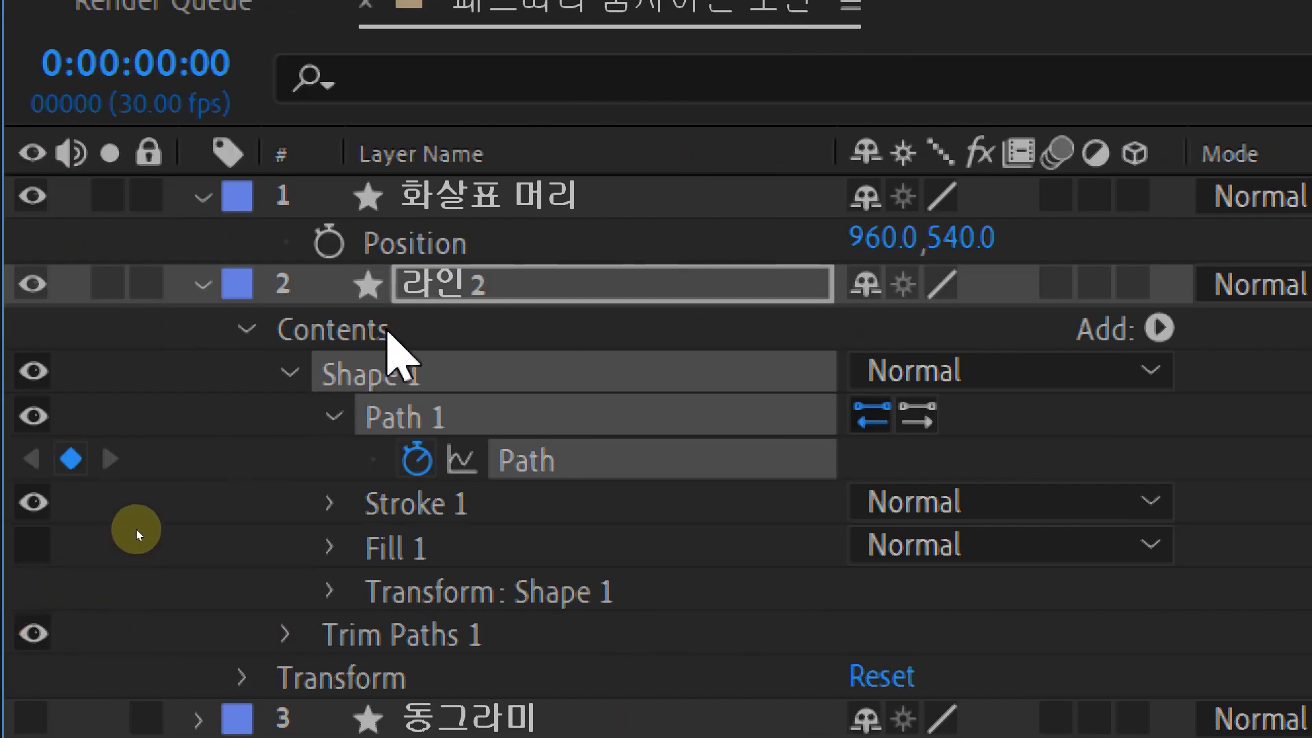
# Paste the copied path keyframe into the Position property of the 화살표 머리 layer at 0:00
pyautogui.click(431, 247)
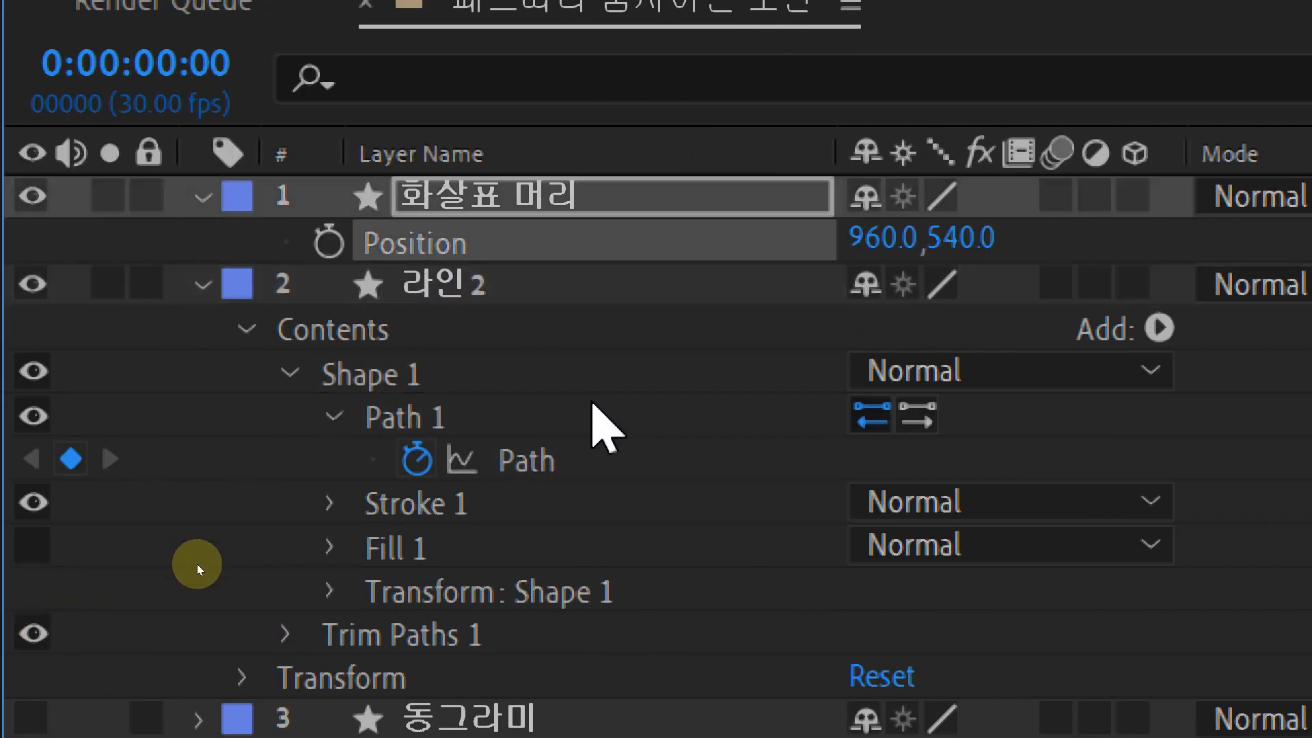
pyautogui.hotkey('ctrl', 'v')
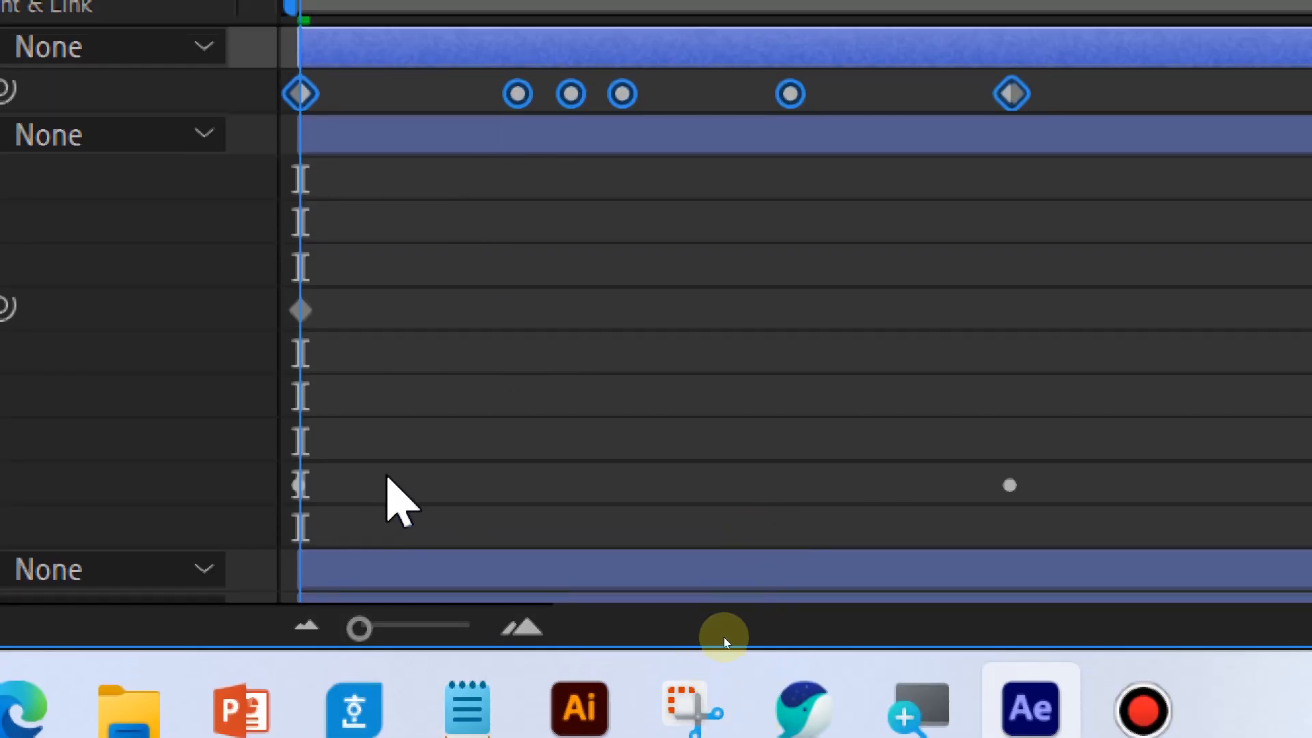
pyautogui.moveTo(379, 469); pyautogui.dragTo(296, 503)
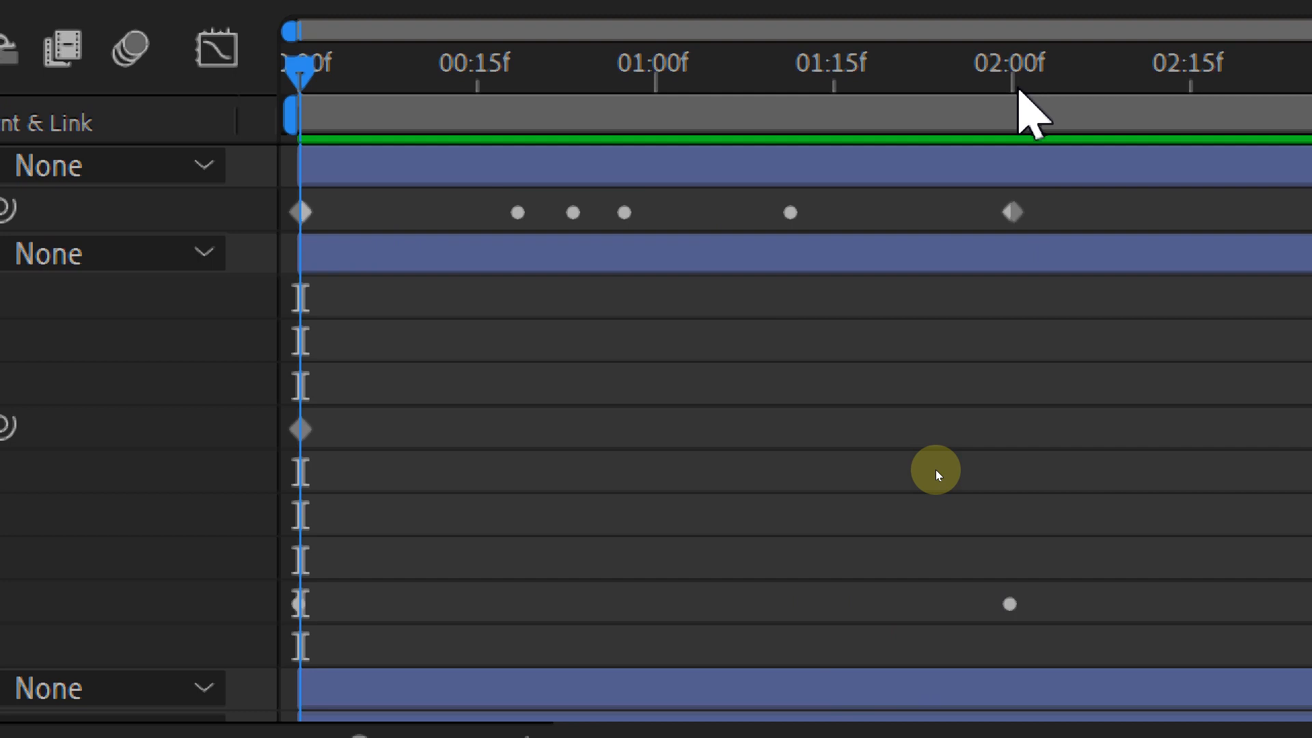
# Go to 2 seconds and scrub back to frame 8 to check how the arrowhead follows the drawn line
pyautogui.click(1028, 12)
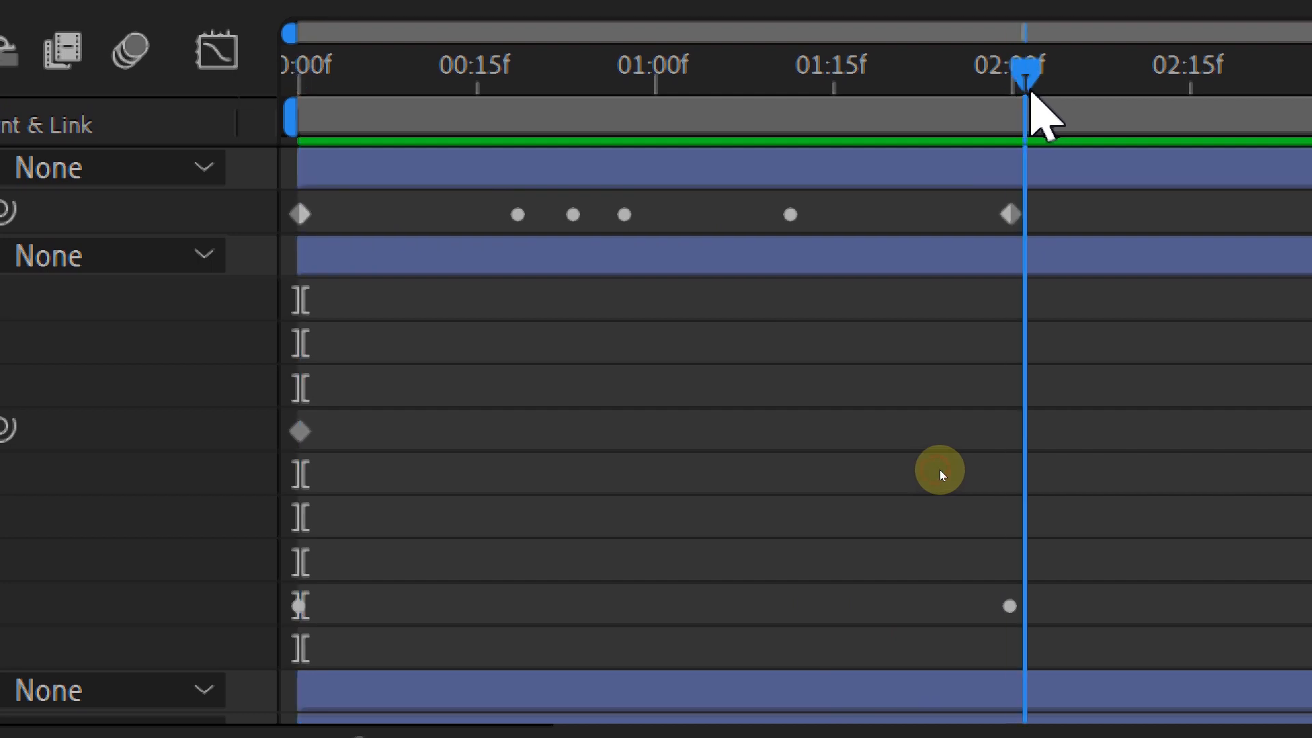
pyautogui.moveTo(1031, 94); pyautogui.dragTo(1014, 94)
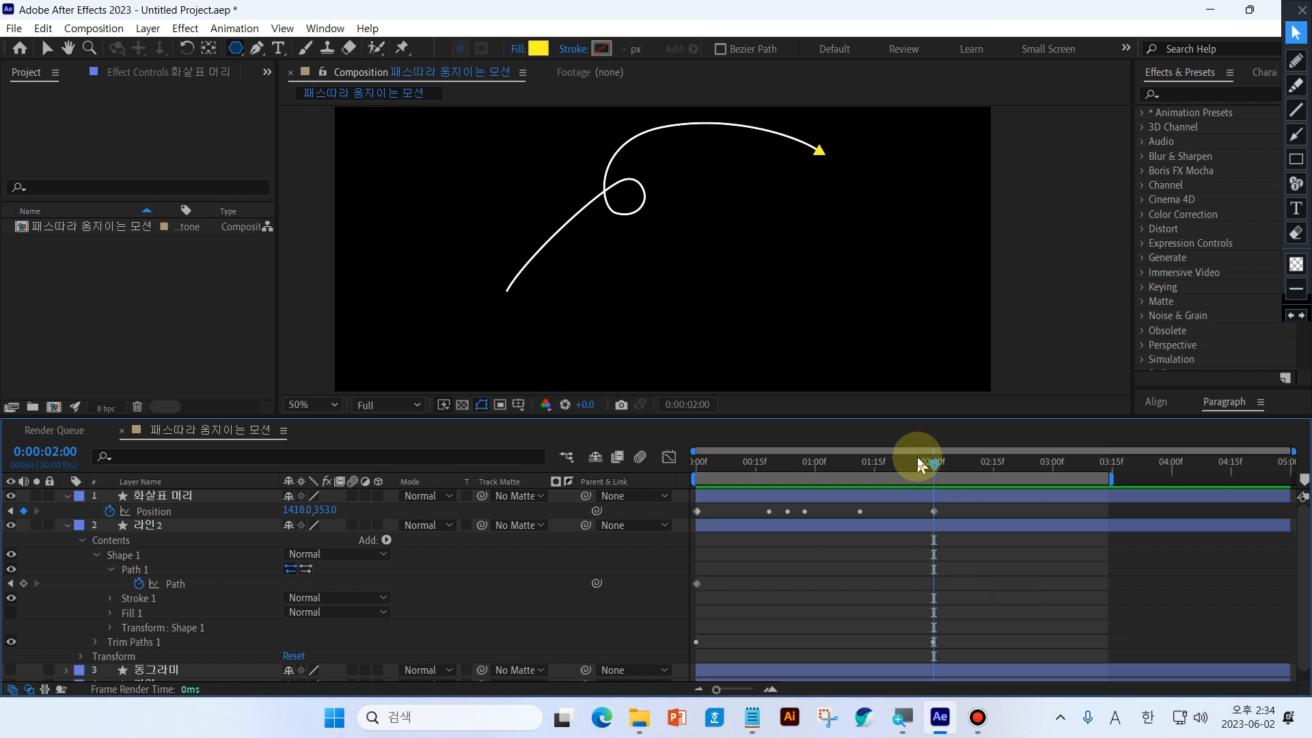
pyautogui.moveTo(916, 461); pyautogui.dragTo(728, 487)
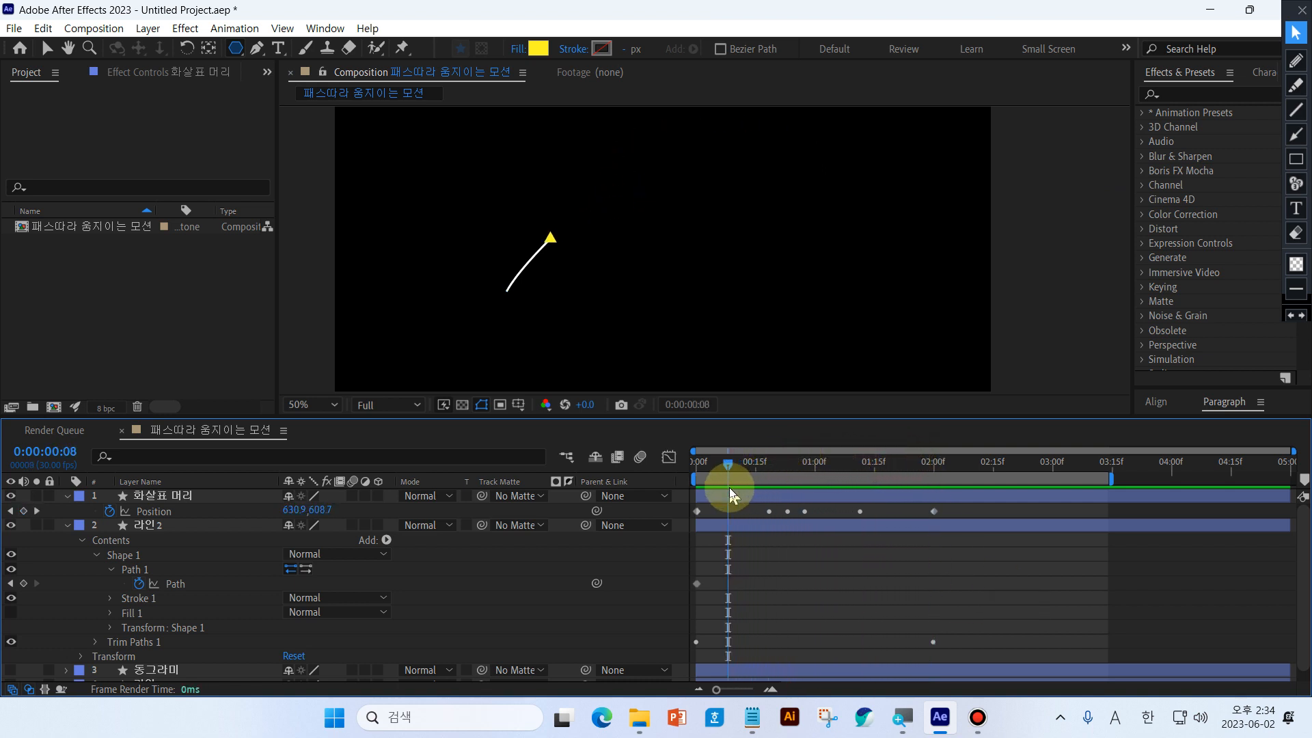
# View the arrowhead at 200% and mark its tip and upward direction with red pen strokes
pyautogui.scroll(1, 593, 309)
pyautogui.moveTo(586, 294); pyautogui.dragTo(694, 287)
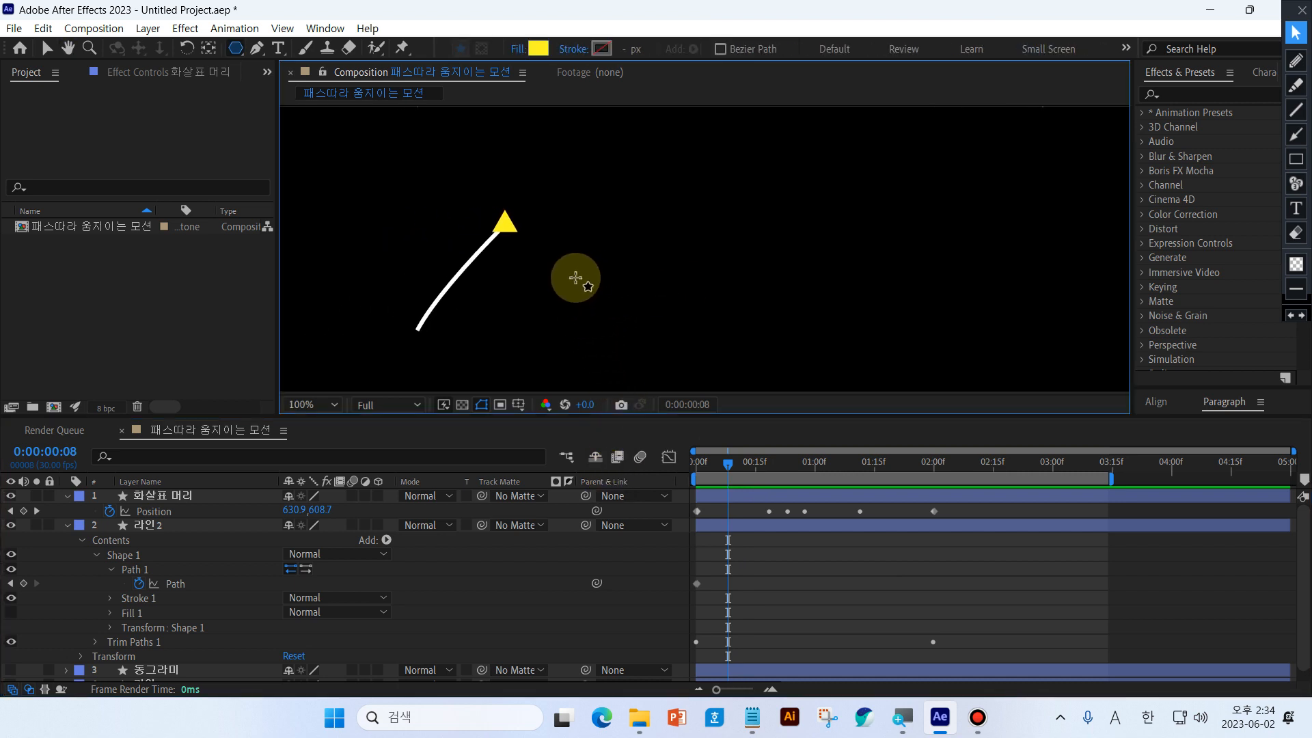
pyautogui.press('.')
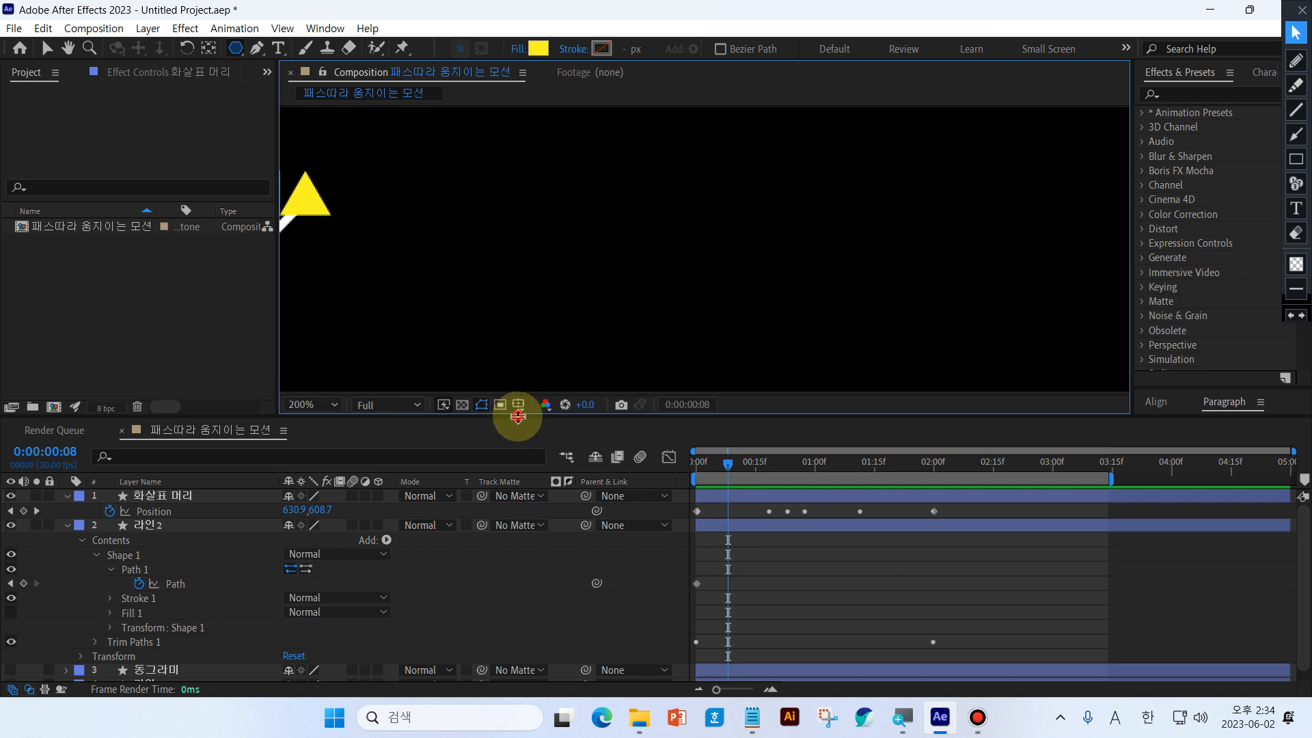
pyautogui.moveTo(518, 415); pyautogui.dragTo(518, 471)
pyautogui.moveTo(456, 314)
pyautogui.mouseDown()
pyautogui.moveTo(622, 334)
pyautogui.moveTo(697, 320)
pyautogui.mouseUp()
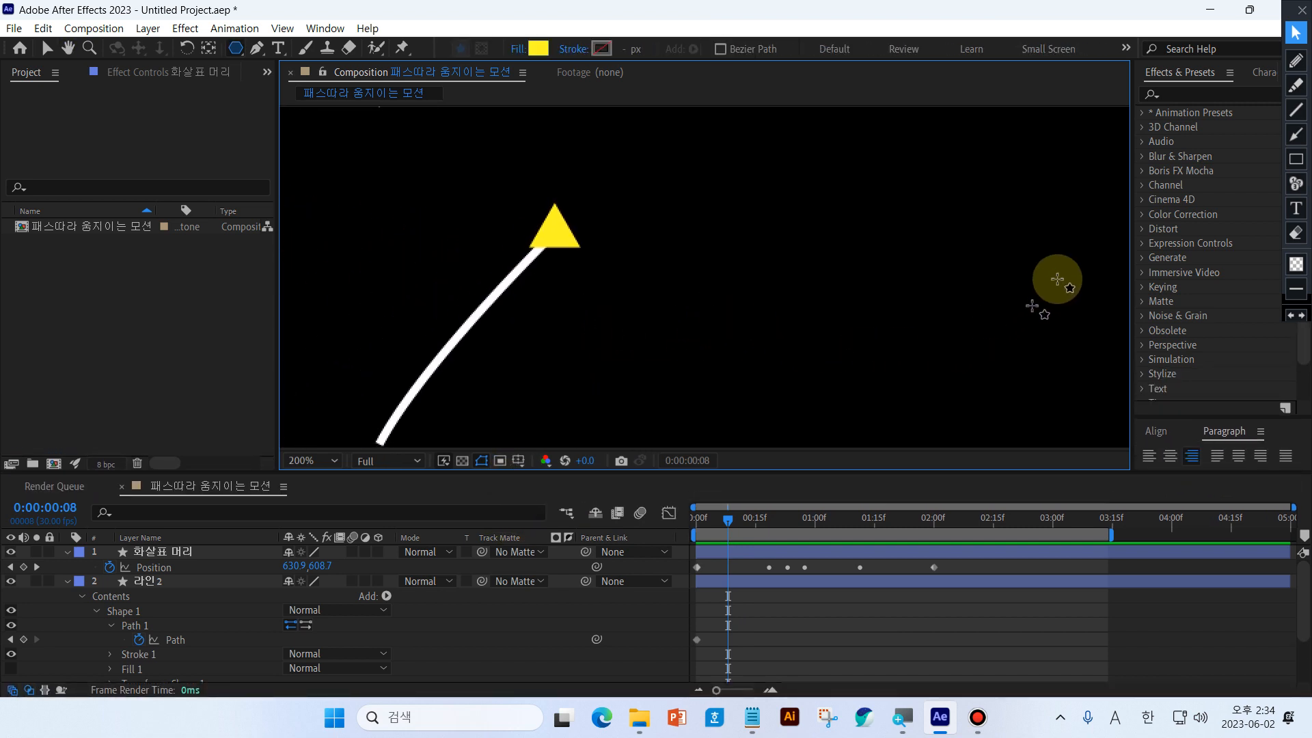
pyautogui.click(1295, 61)
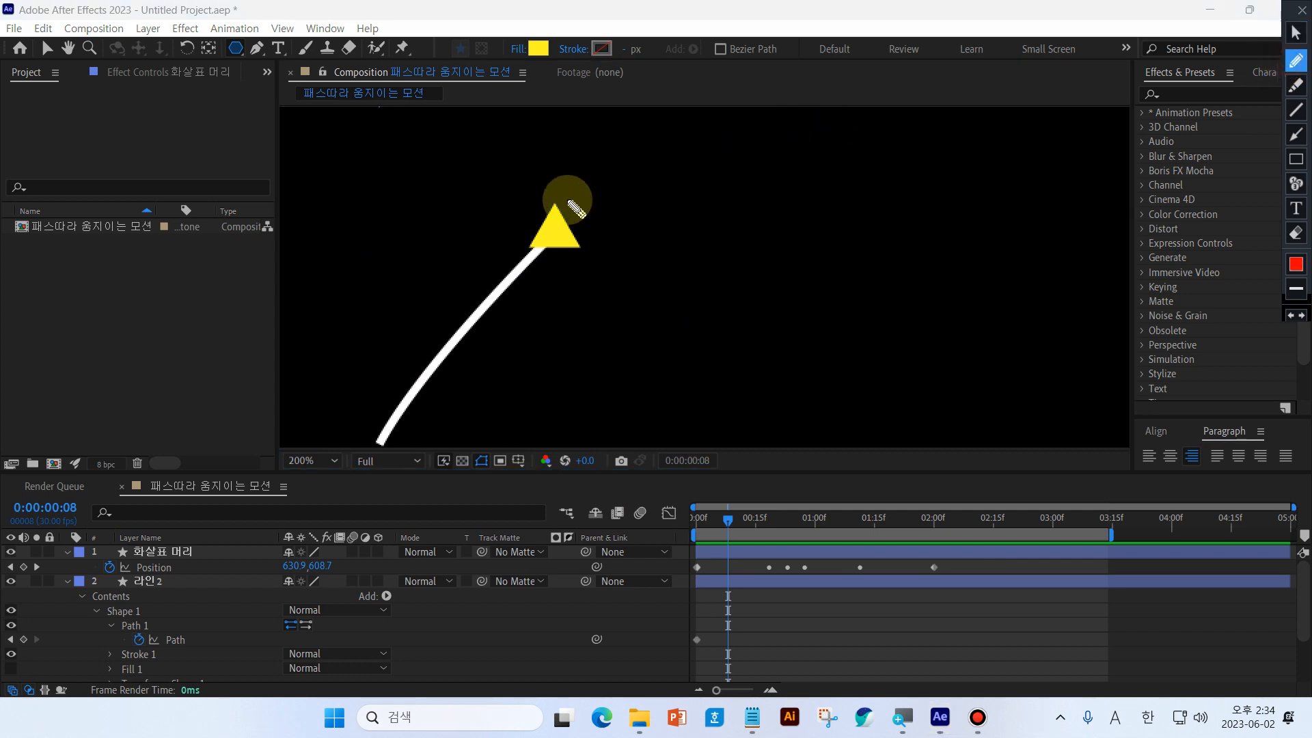
pyautogui.moveTo(562, 208)
pyautogui.mouseDown()
pyautogui.moveTo(609, 143)
pyautogui.moveTo(613, 178)
pyautogui.moveTo(615, 144)
pyautogui.moveTo(601, 156)
pyautogui.moveTo(633, 149)
pyautogui.mouseUp()
pyautogui.click(1295, 32)
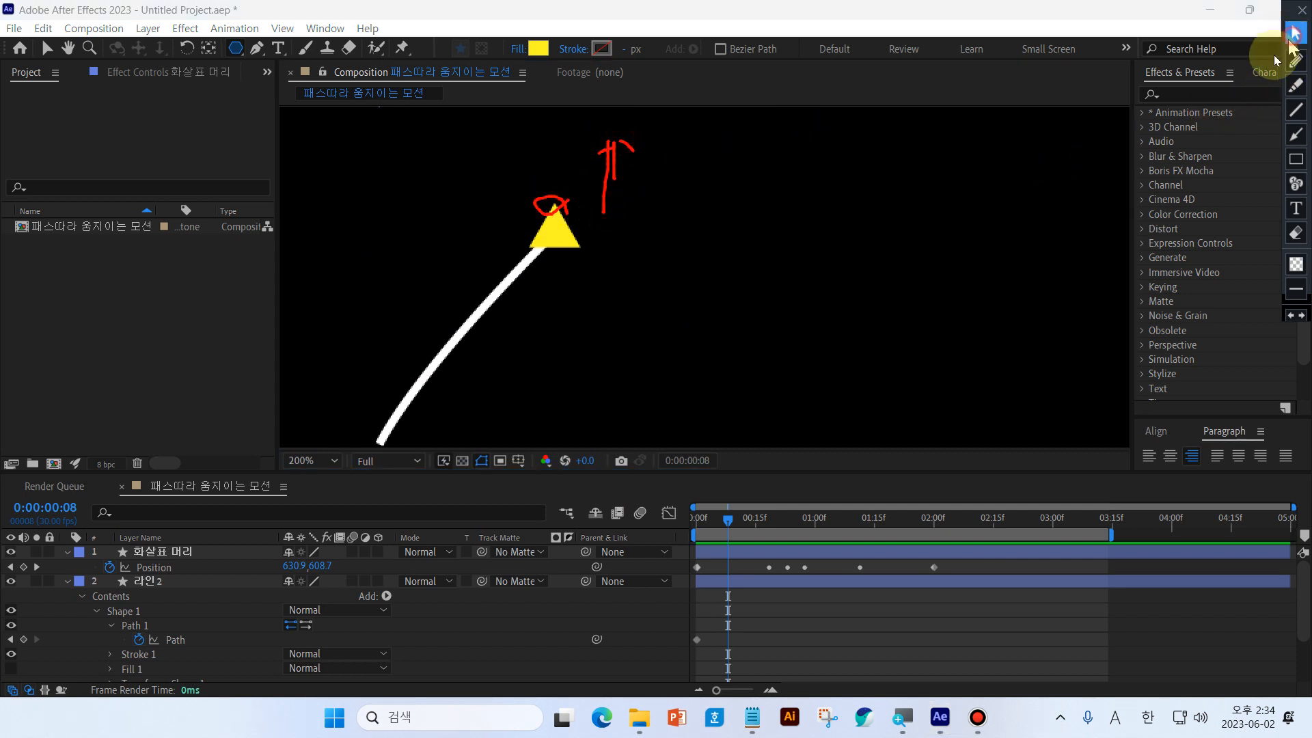
# Advance to frame 15 and sketch a red triangle beside the arrowhead with the screen pen
pyautogui.moveTo(718, 525); pyautogui.dragTo(756, 523)
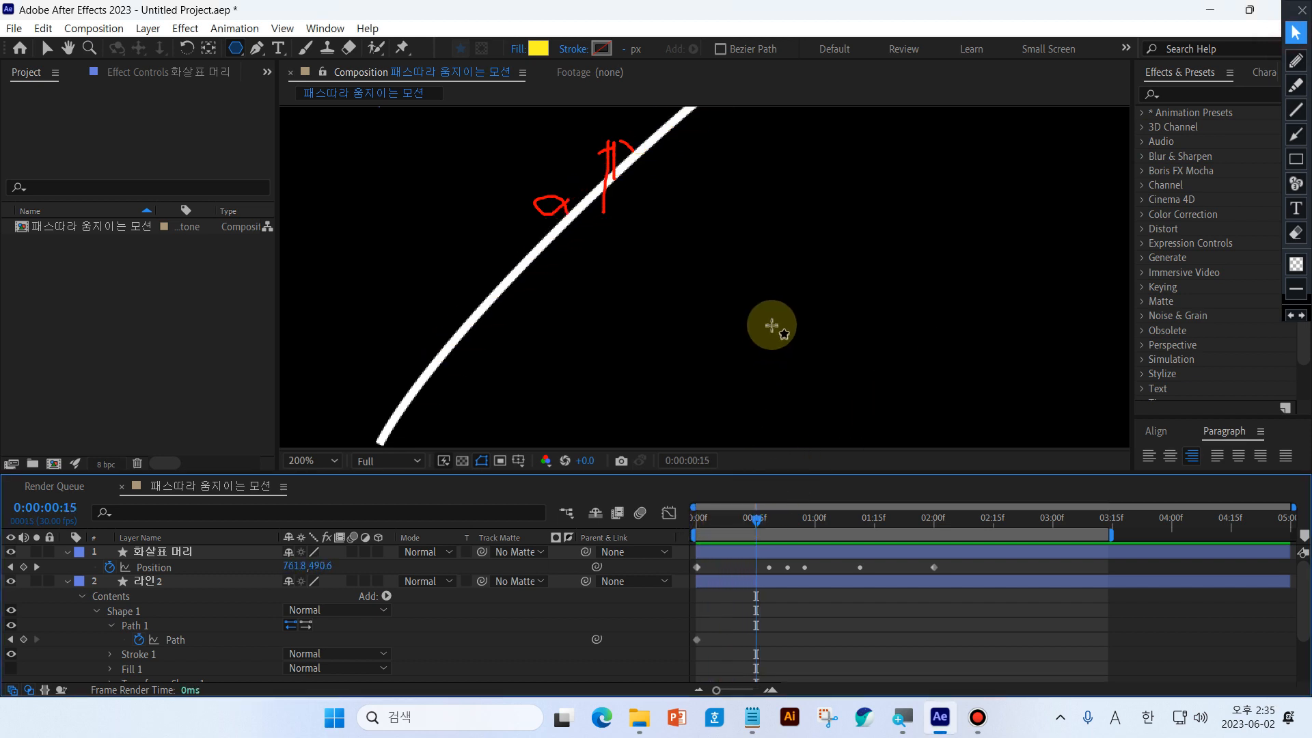
pyautogui.scroll(-3, 782, 310)
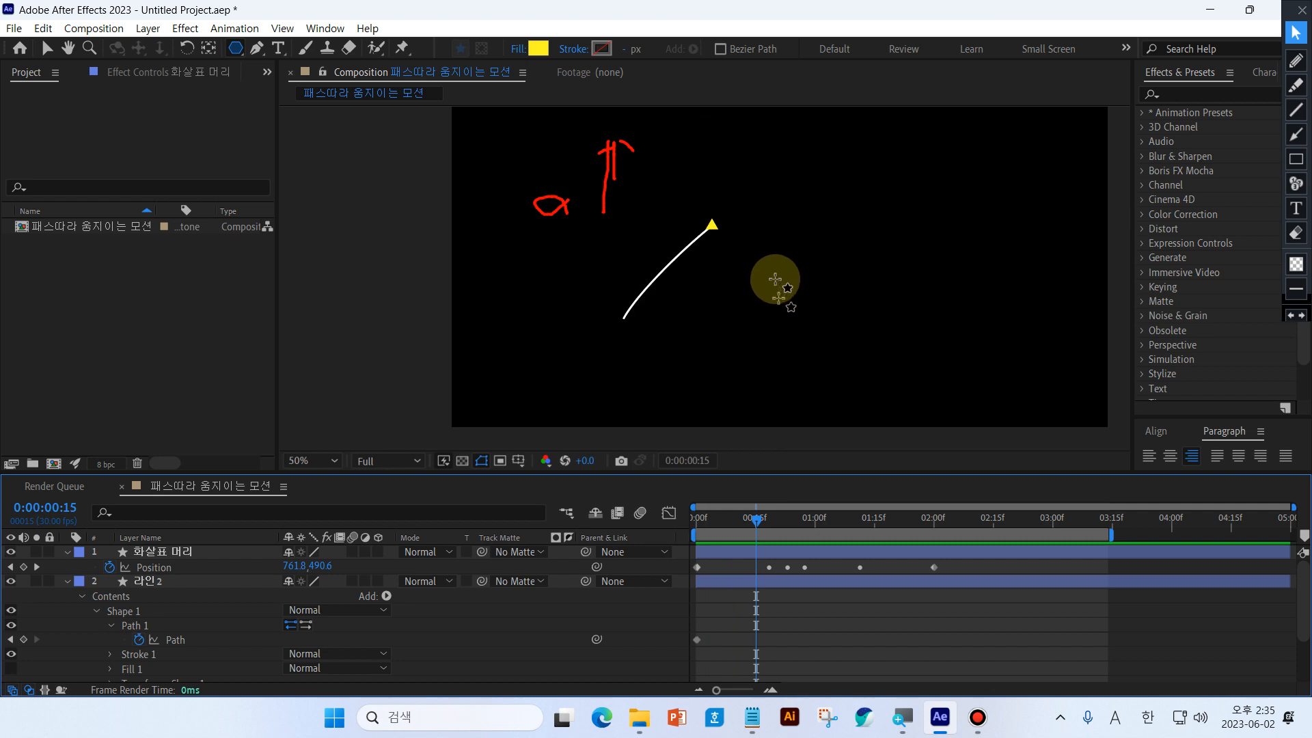
pyautogui.scroll(3, 748, 323)
pyautogui.click(1296, 60)
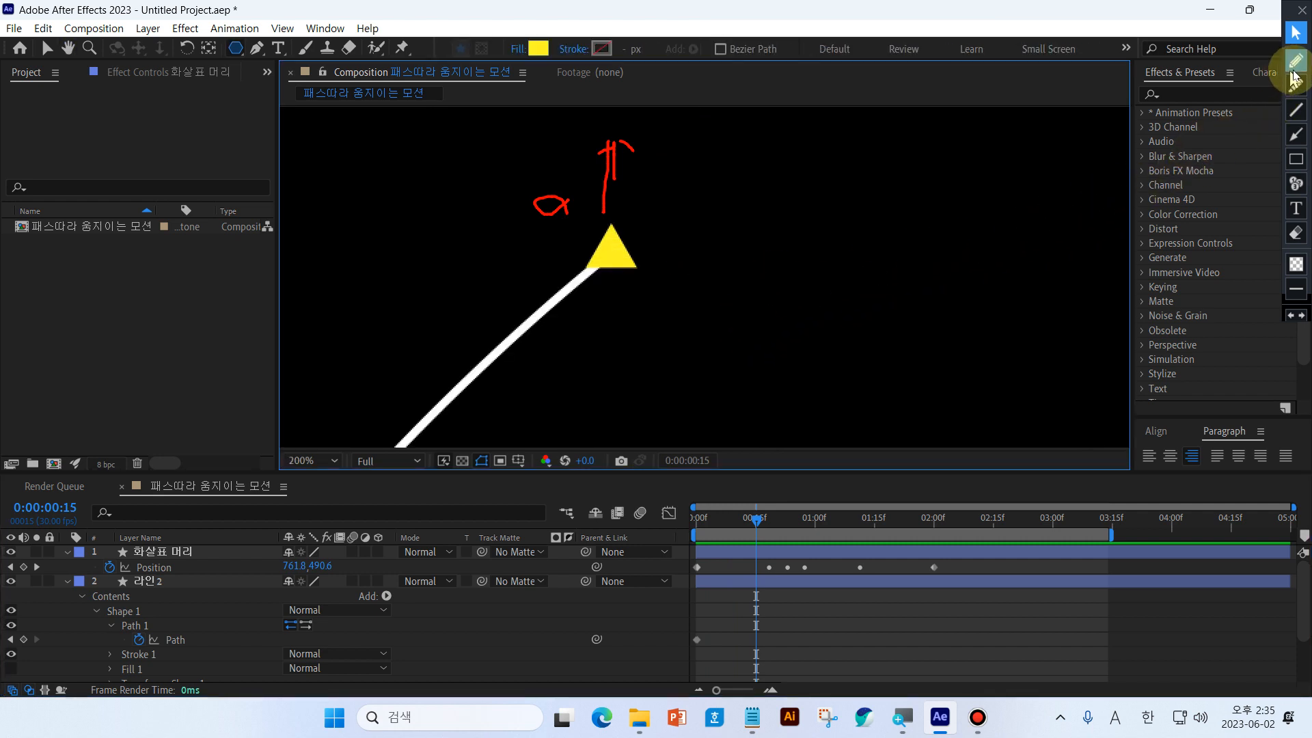
pyautogui.moveTo(622, 204)
pyautogui.mouseDown()
pyautogui.moveTo(679, 200)
pyautogui.moveTo(652, 248)
pyautogui.moveTo(622, 206)
pyautogui.moveTo(678, 203)
pyautogui.moveTo(656, 252)
pyautogui.moveTo(618, 201)
pyautogui.moveTo(682, 194)
pyautogui.moveTo(658, 243)
pyautogui.moveTo(618, 200)
pyautogui.moveTo(681, 190)
pyautogui.moveTo(650, 249)
pyautogui.mouseUp()
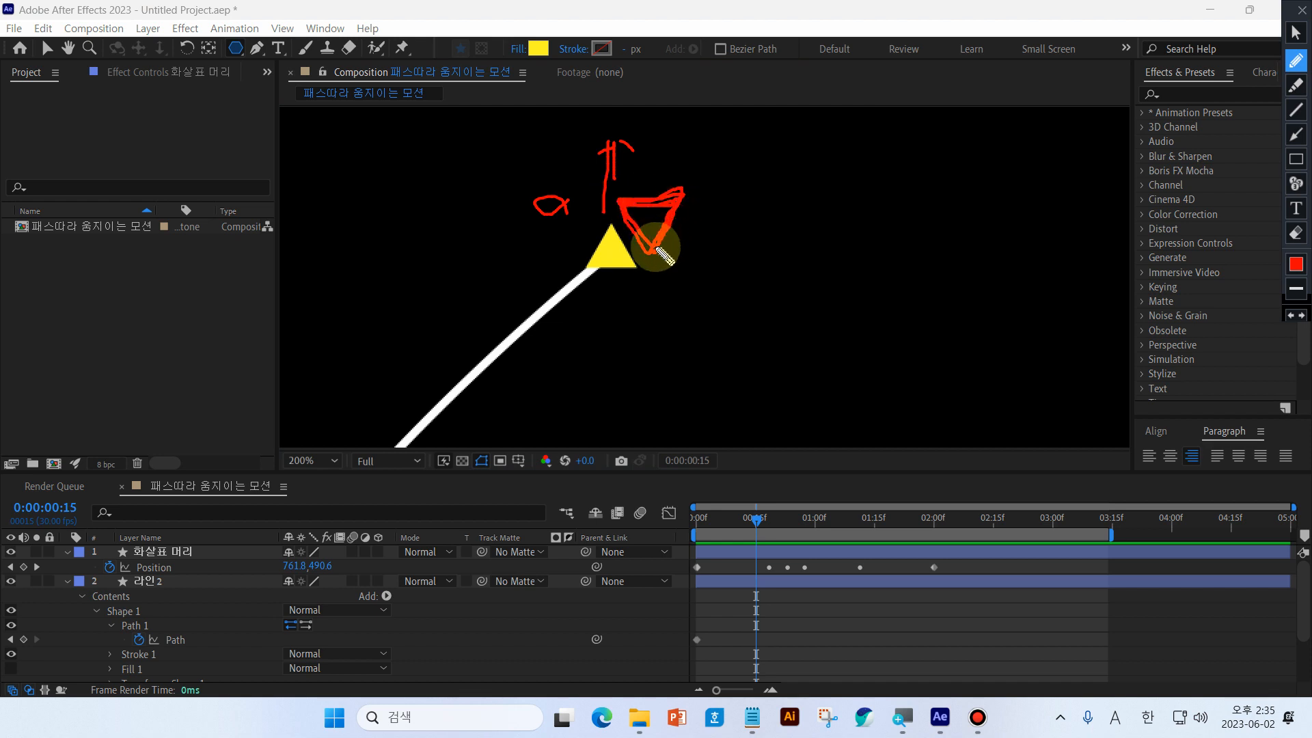
pyautogui.click(1296, 32)
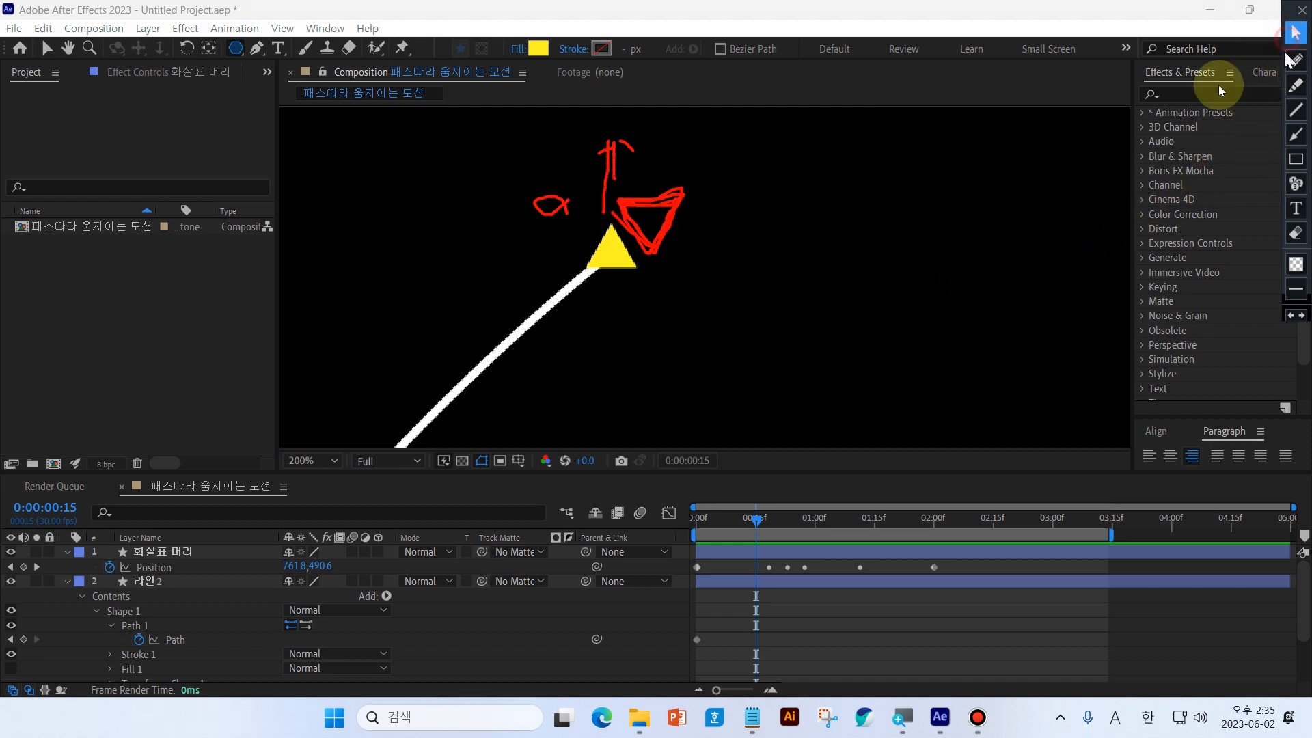
# Mark the arrowhead's upward direction at frame 21 with a red arrow, and erase all pen annotations
pyautogui.press(',')
pyautogui.moveTo(767, 529); pyautogui.dragTo(781, 527)
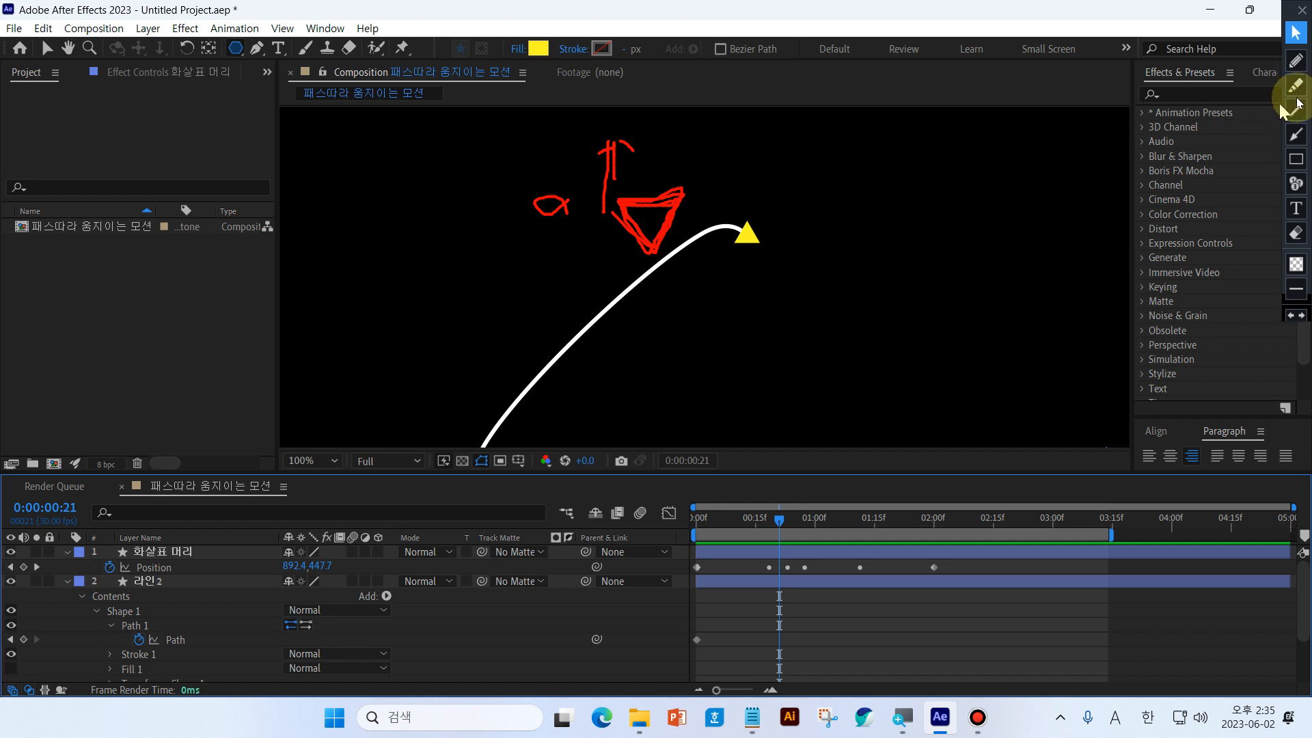
pyautogui.click(1296, 60)
pyautogui.moveTo(764, 274)
pyautogui.mouseDown()
pyautogui.moveTo(778, 139)
pyautogui.moveTo(757, 171)
pyautogui.moveTo(821, 150)
pyautogui.moveTo(755, 179)
pyautogui.mouseUp()
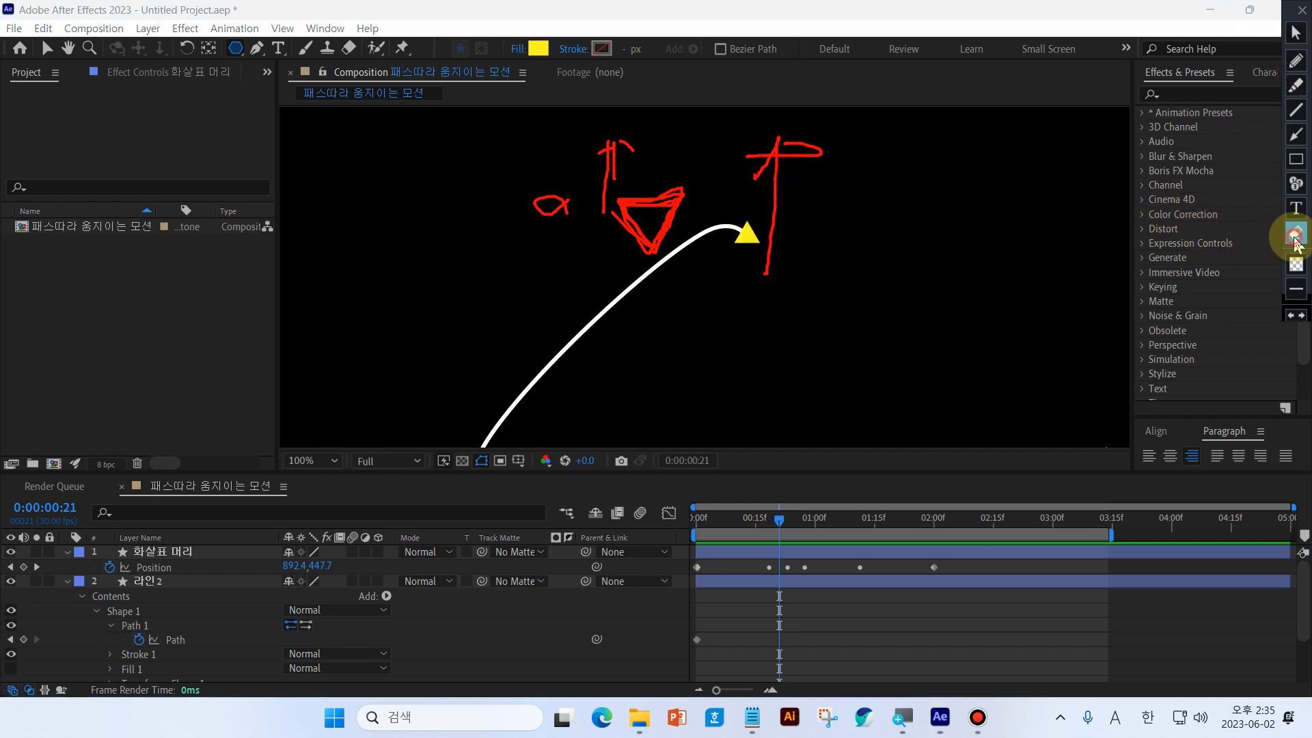
pyautogui.click(1295, 240)
pyautogui.click(1296, 33)
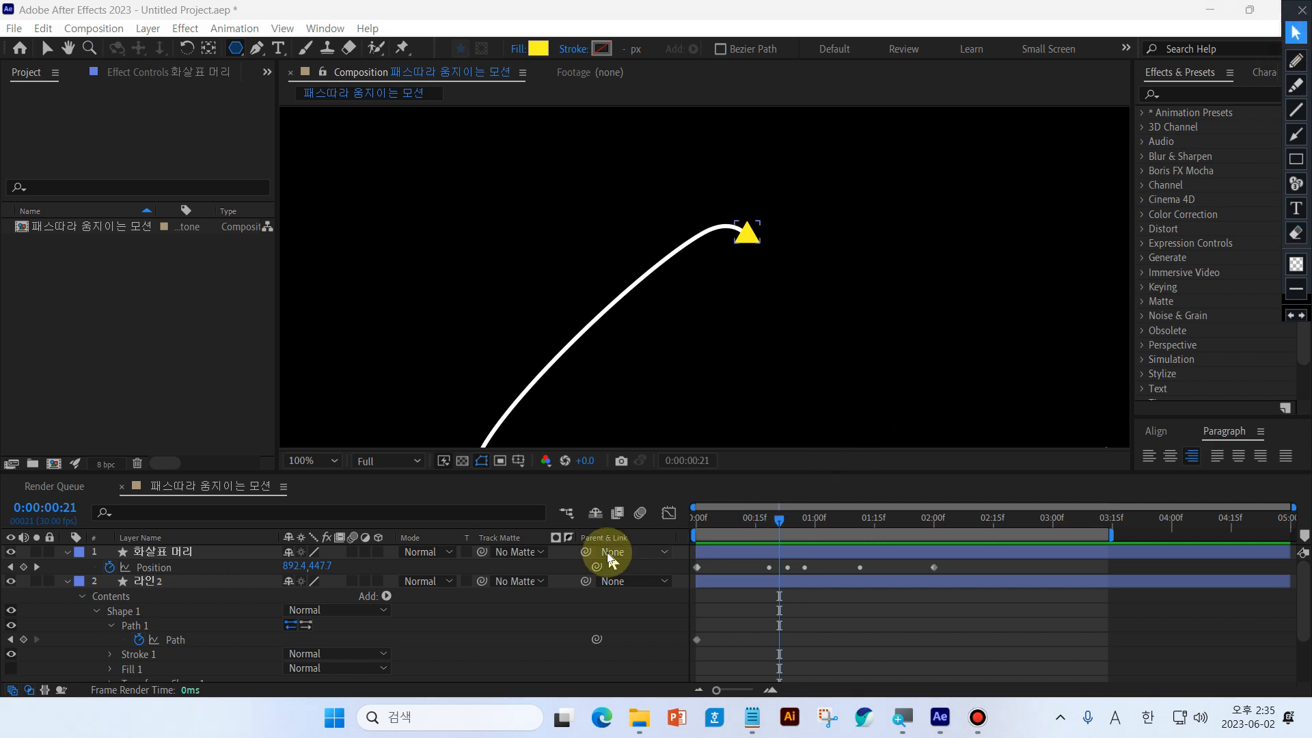
# Set the auto-orientation of the arrowhead layer 화살표 머리 to Orient Along Path
pyautogui.moveTo(471, 472); pyautogui.dragTo(477, 440)
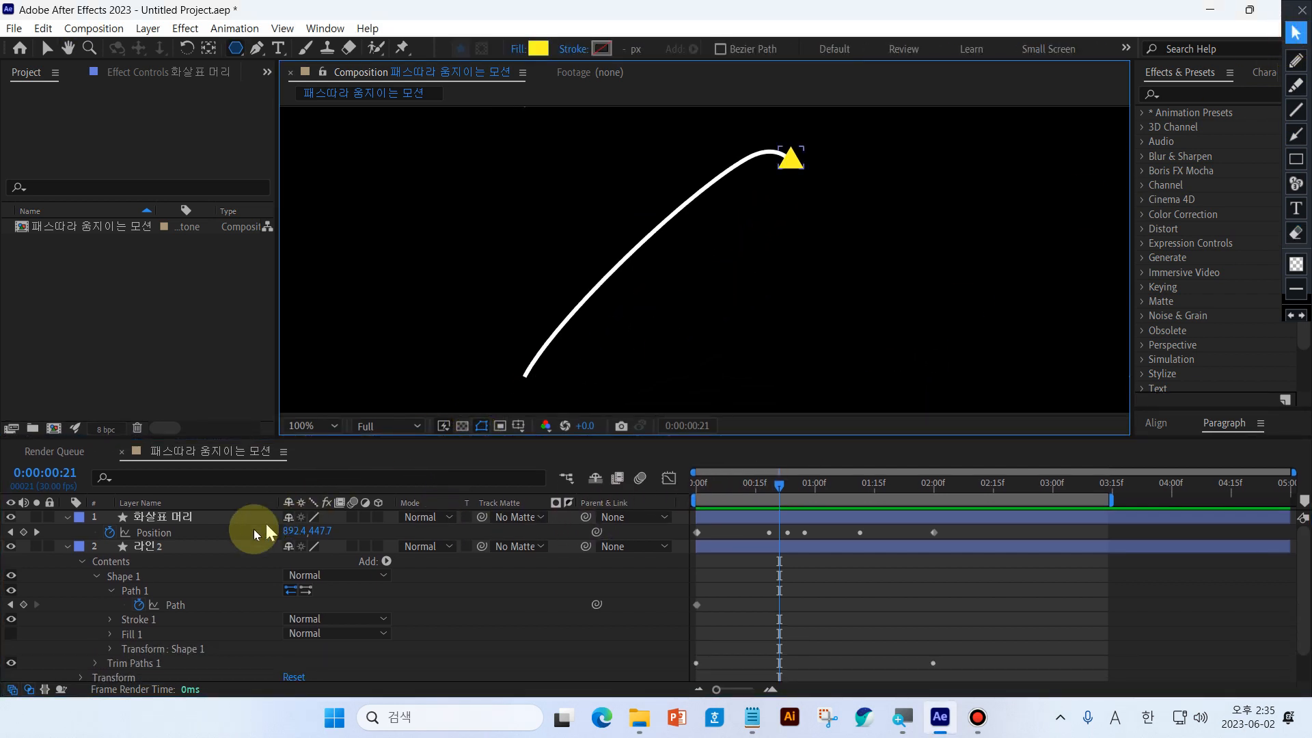
pyautogui.click(179, 520)
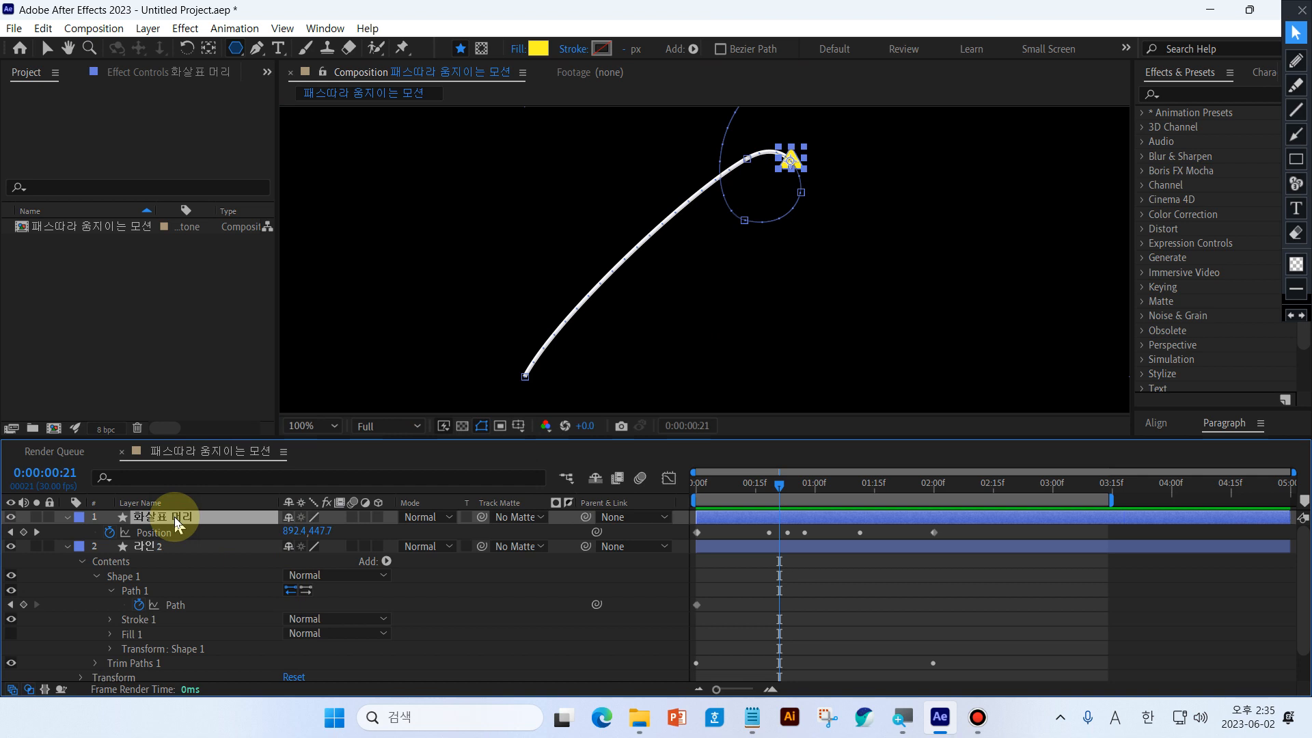
pyautogui.rightClick(179, 524)
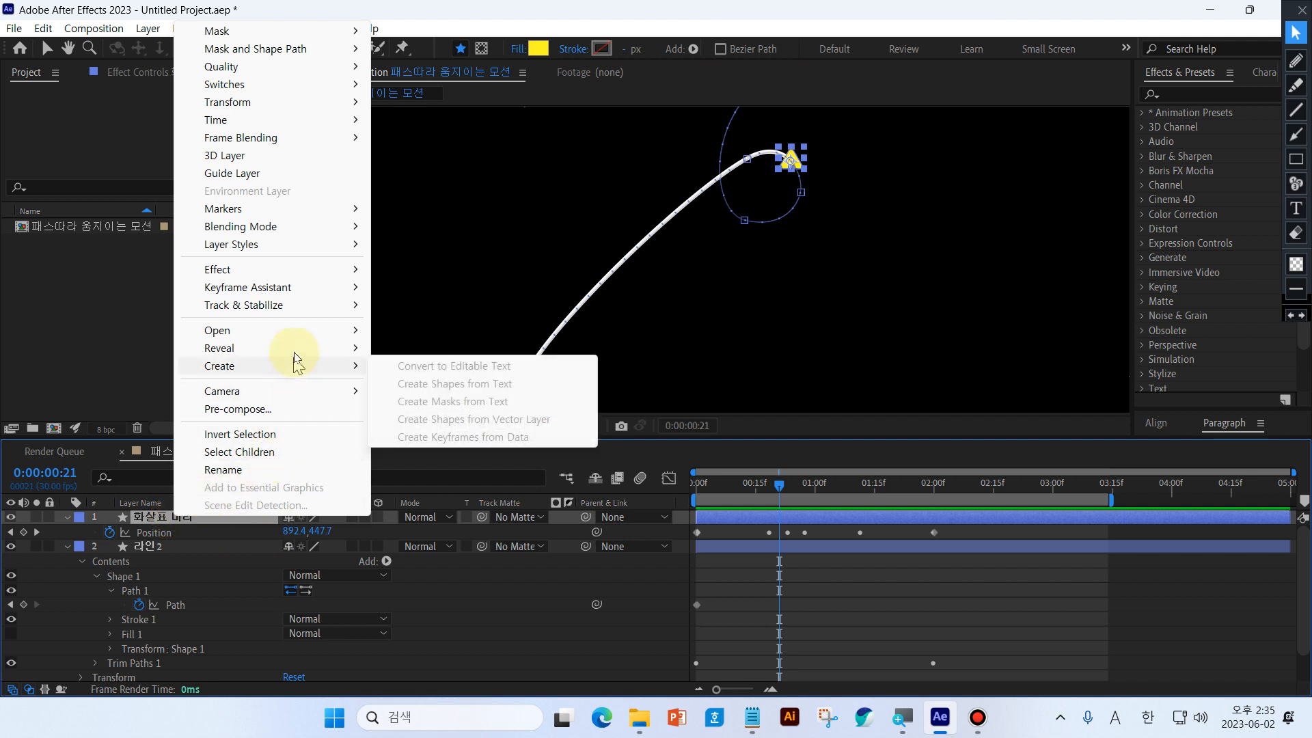
pyautogui.moveTo(293, 351)
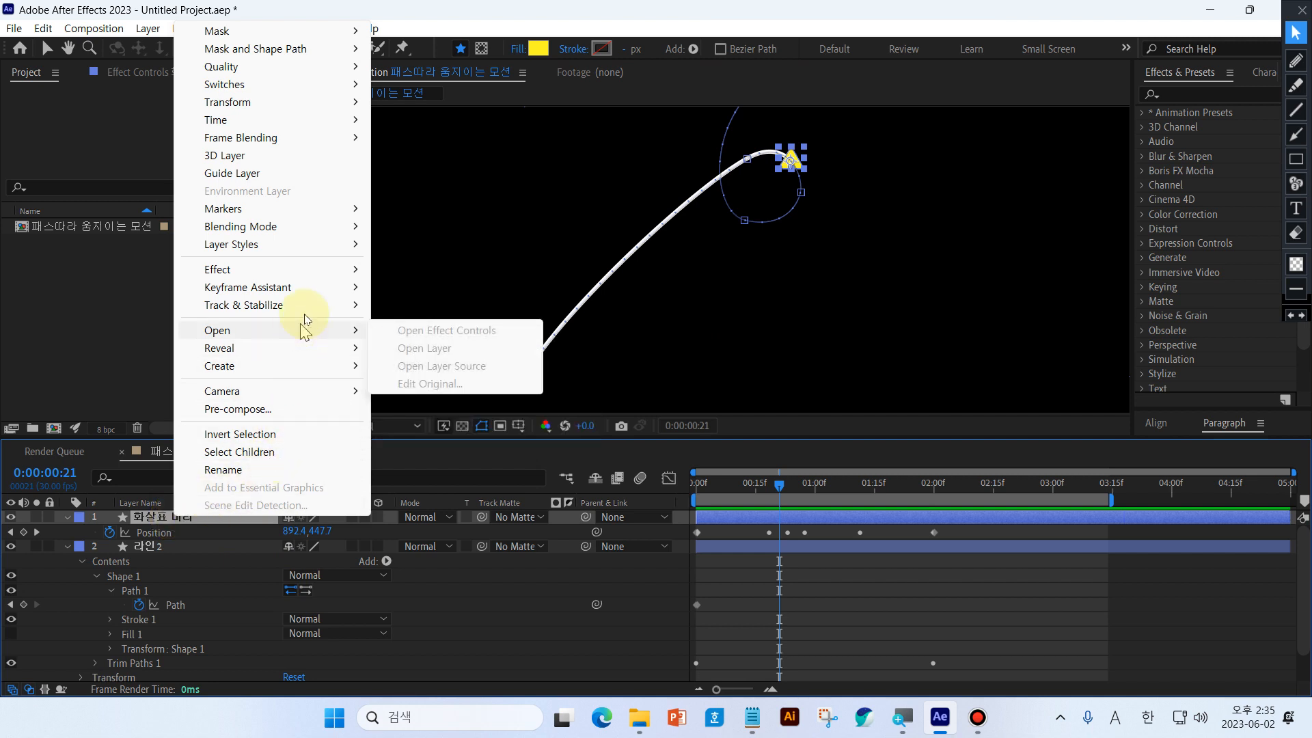
pyautogui.moveTo(313, 291)
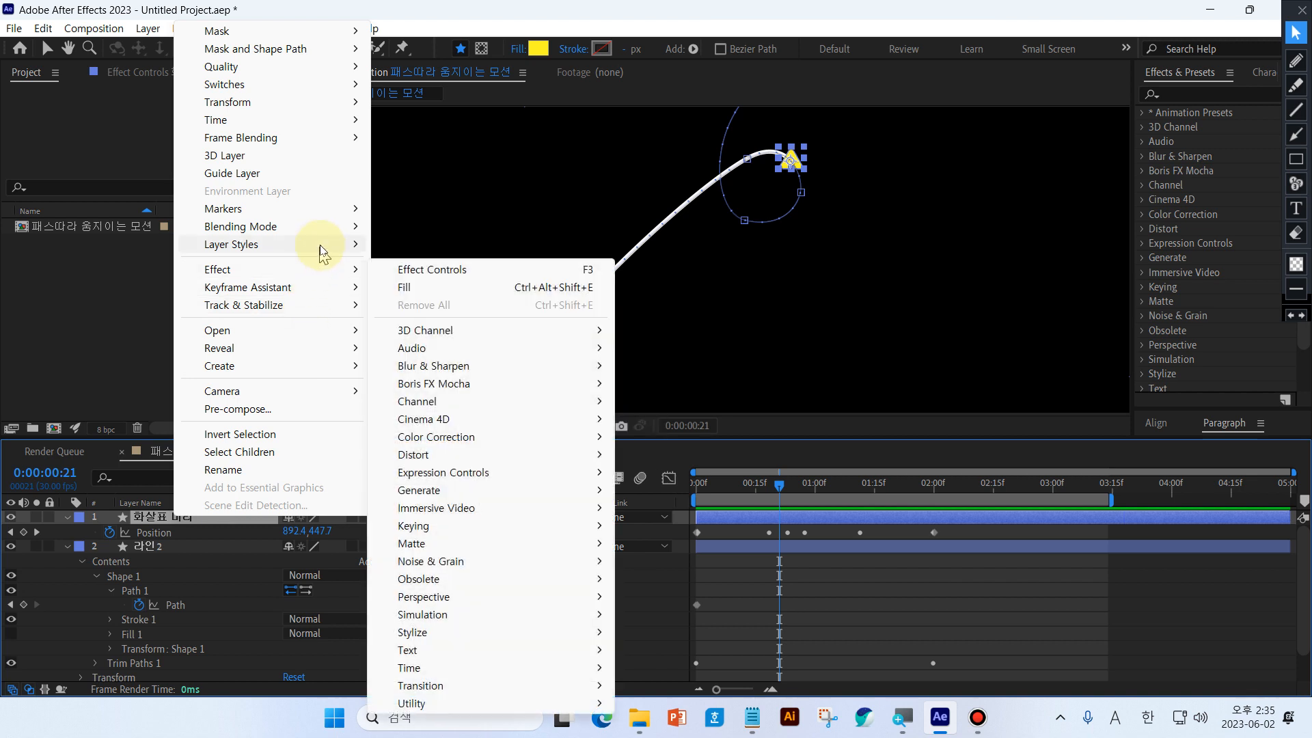
pyautogui.moveTo(323, 235)
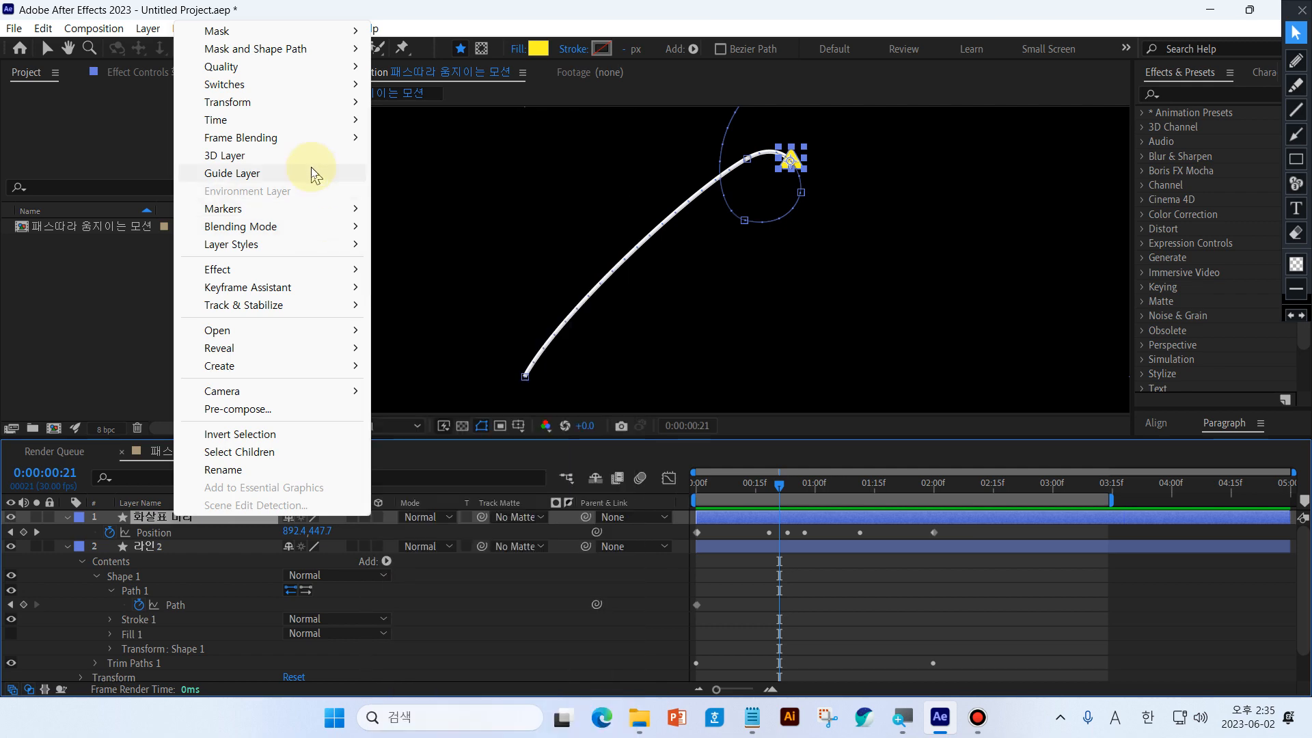
pyautogui.moveTo(318, 95)
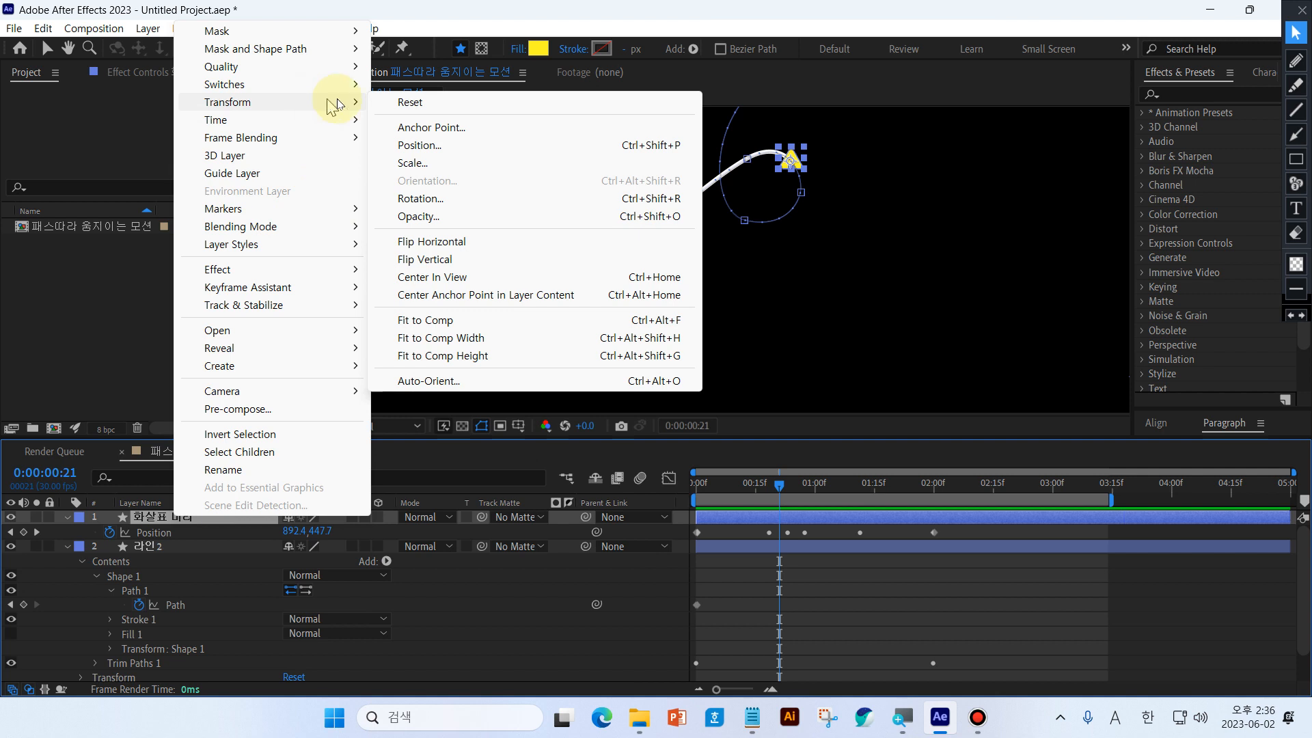
pyautogui.click(481, 382)
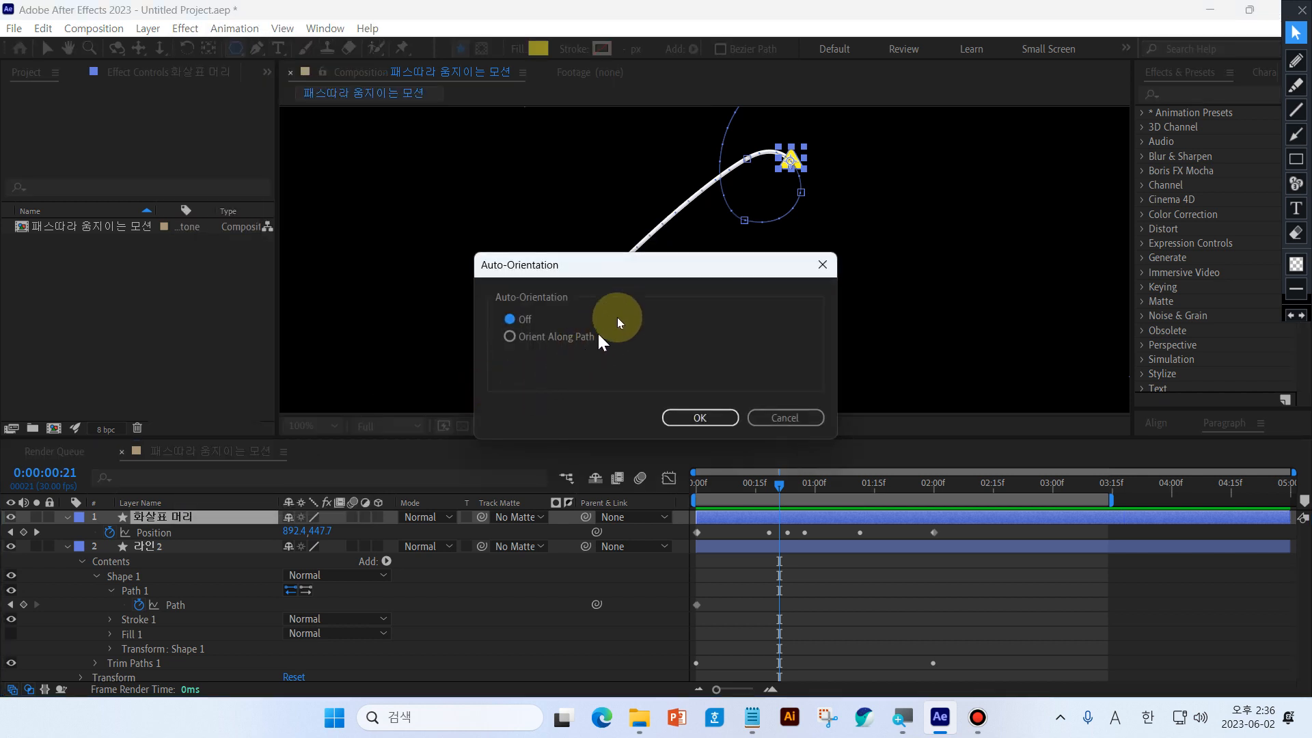
pyautogui.moveTo(661, 275); pyautogui.dragTo(830, 290)
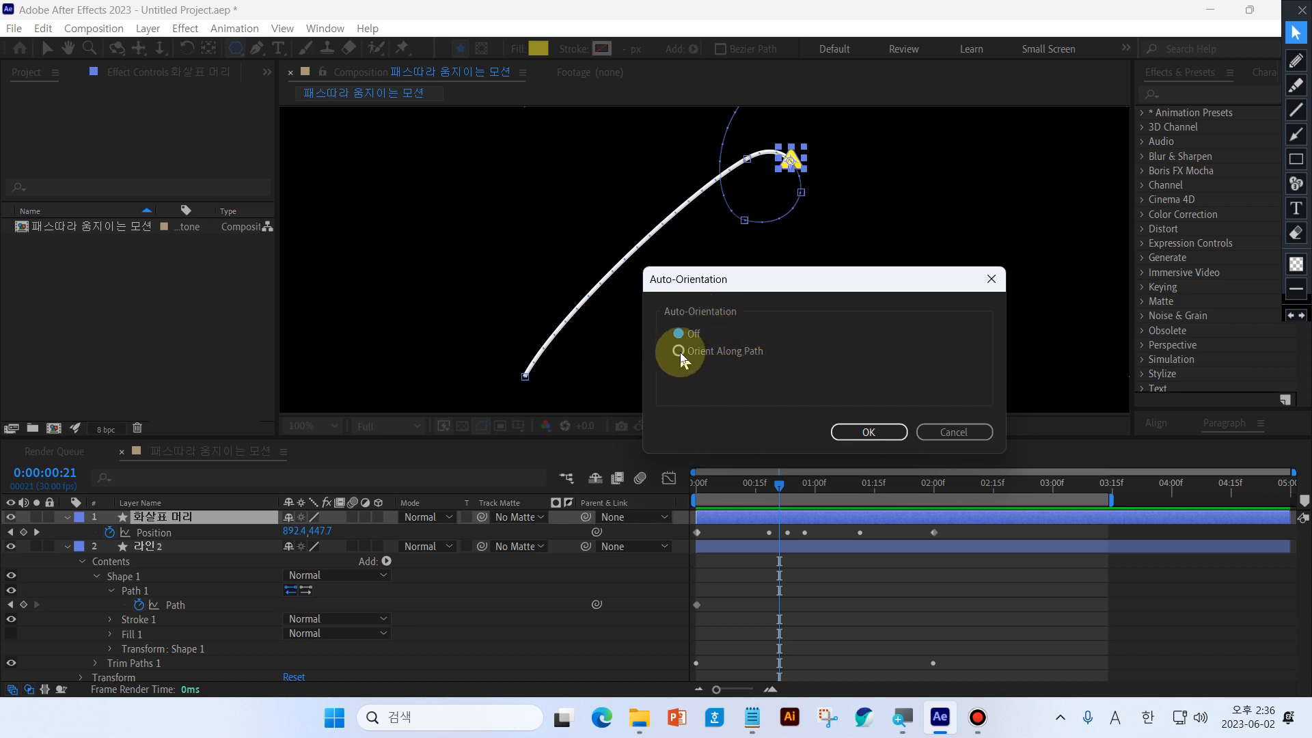
pyautogui.click(866, 433)
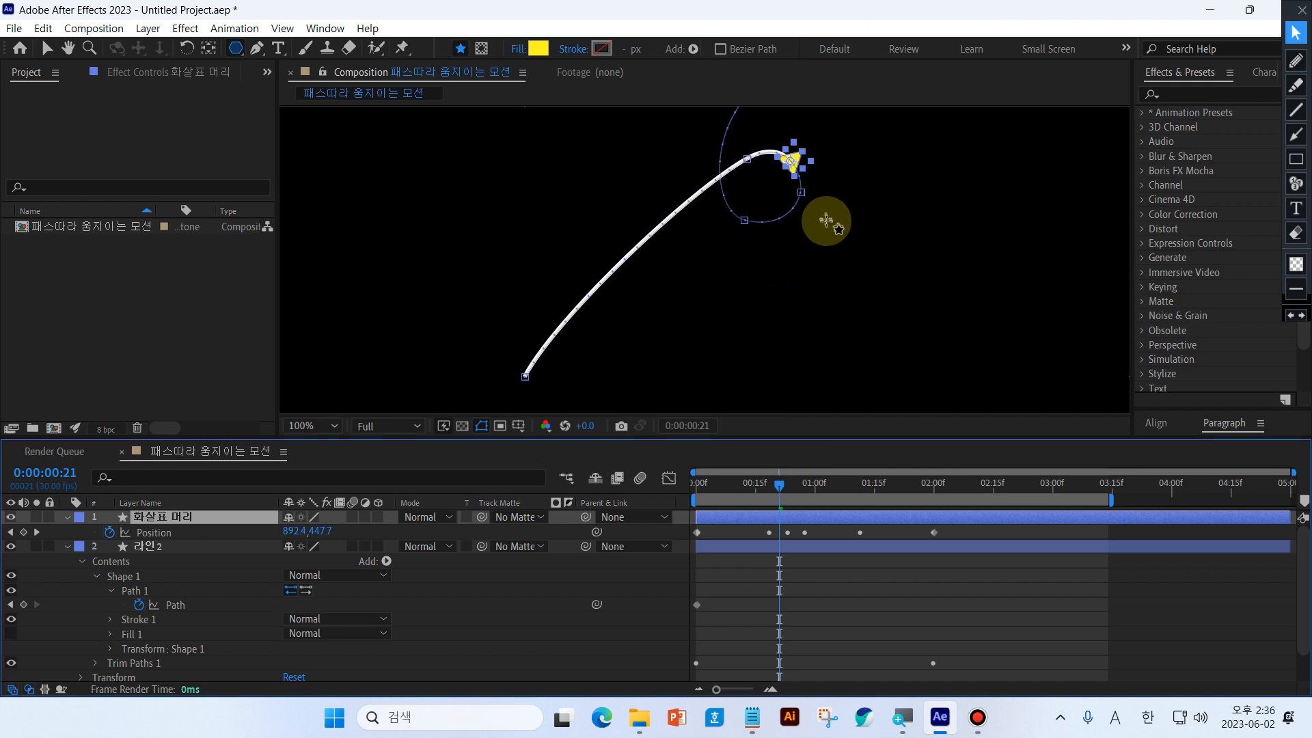
# Examine the arrowhead's orientation up close on the line, stepping back to frame 18
pyautogui.scroll(2, 827, 203)
pyautogui.moveTo(751, 207); pyautogui.dragTo(725, 414)
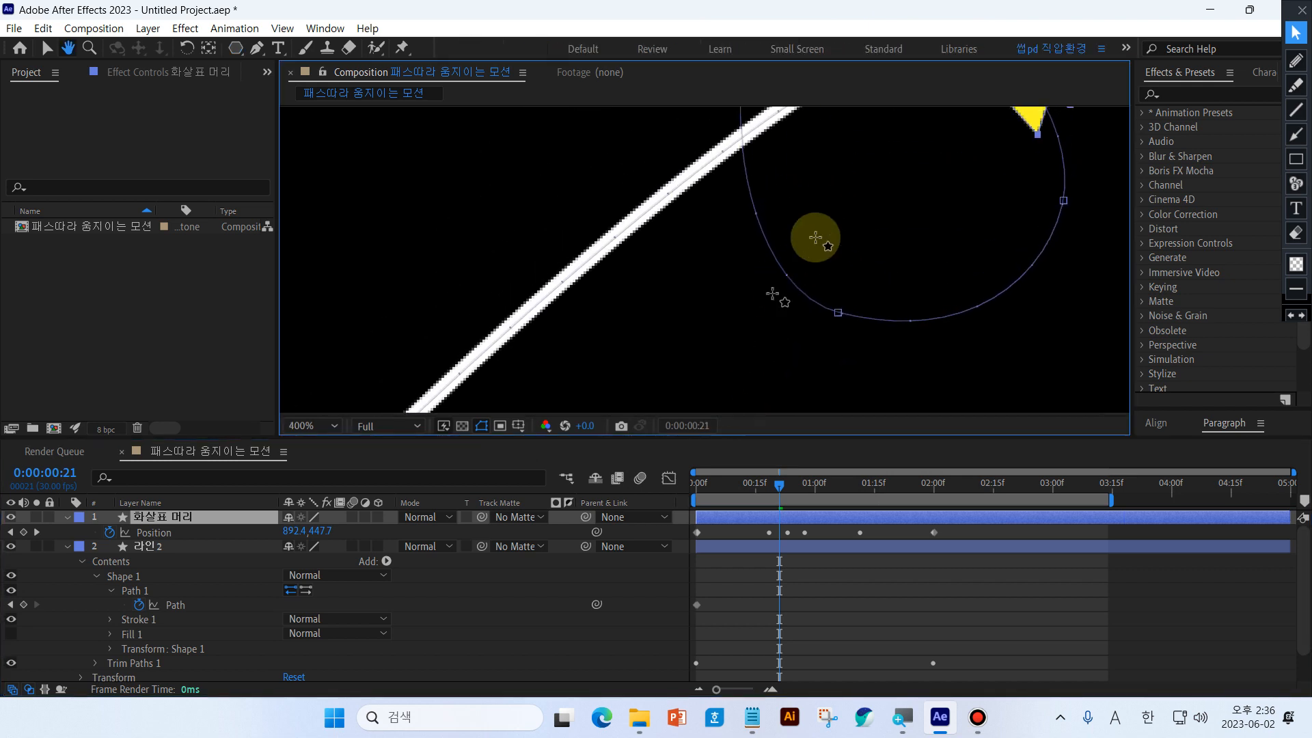
pyautogui.moveTo(820, 238); pyautogui.dragTo(586, 373)
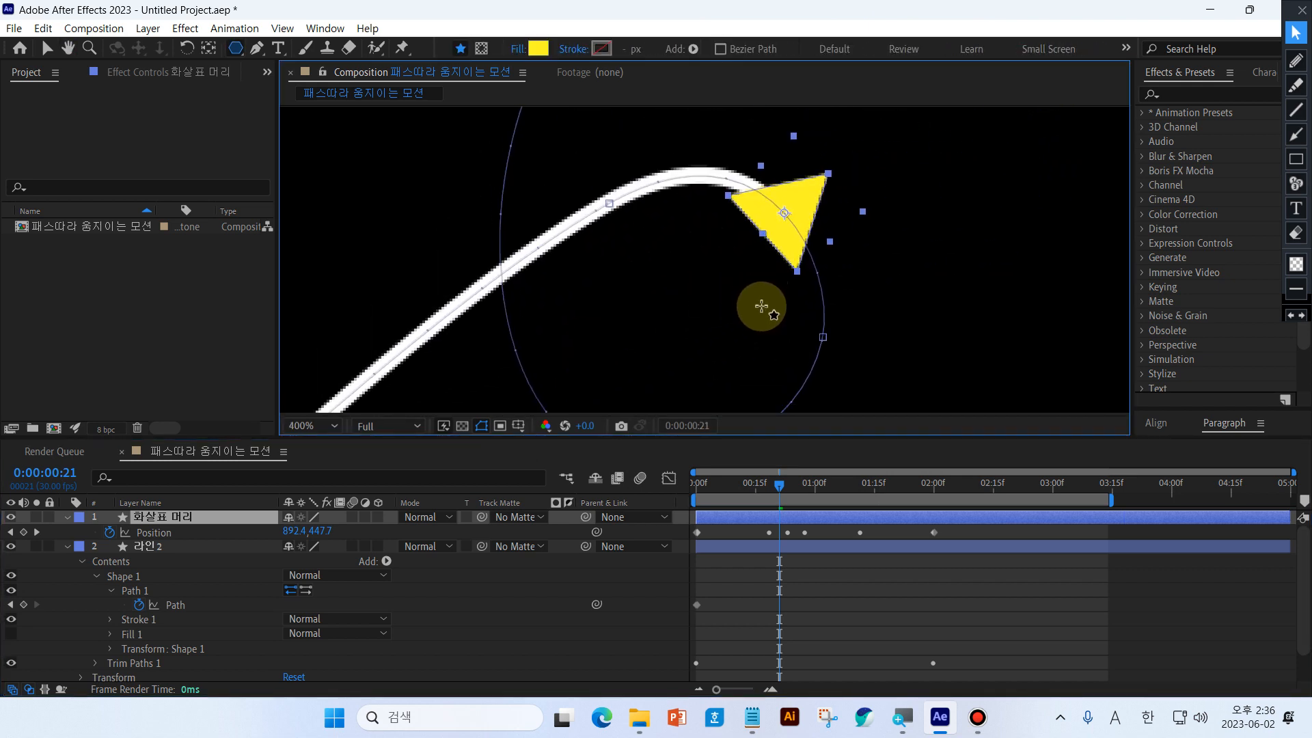
pyautogui.scroll(-2, 761, 306)
pyautogui.click(776, 486)
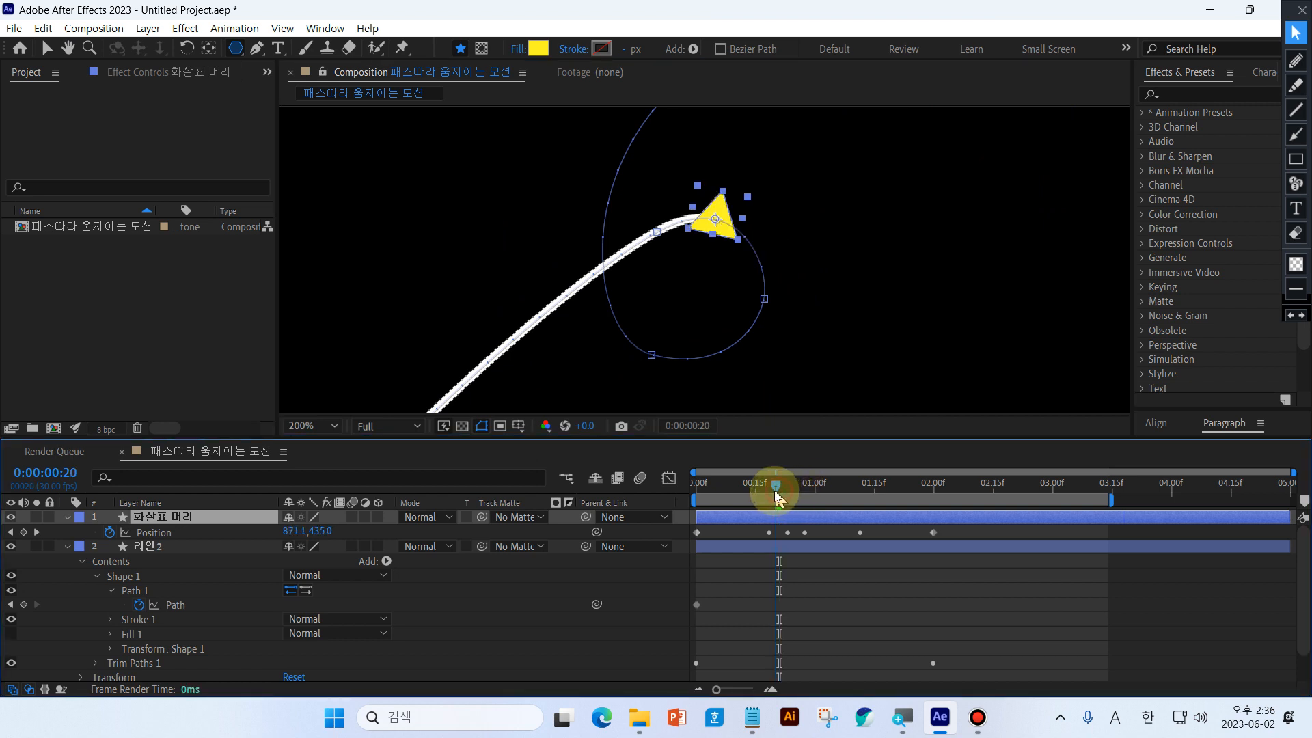
pyautogui.moveTo(773, 491)
pyautogui.mouseDown()
pyautogui.moveTo(755, 491)
pyautogui.moveTo(780, 493)
pyautogui.moveTo(768, 494)
pyautogui.mouseUp()
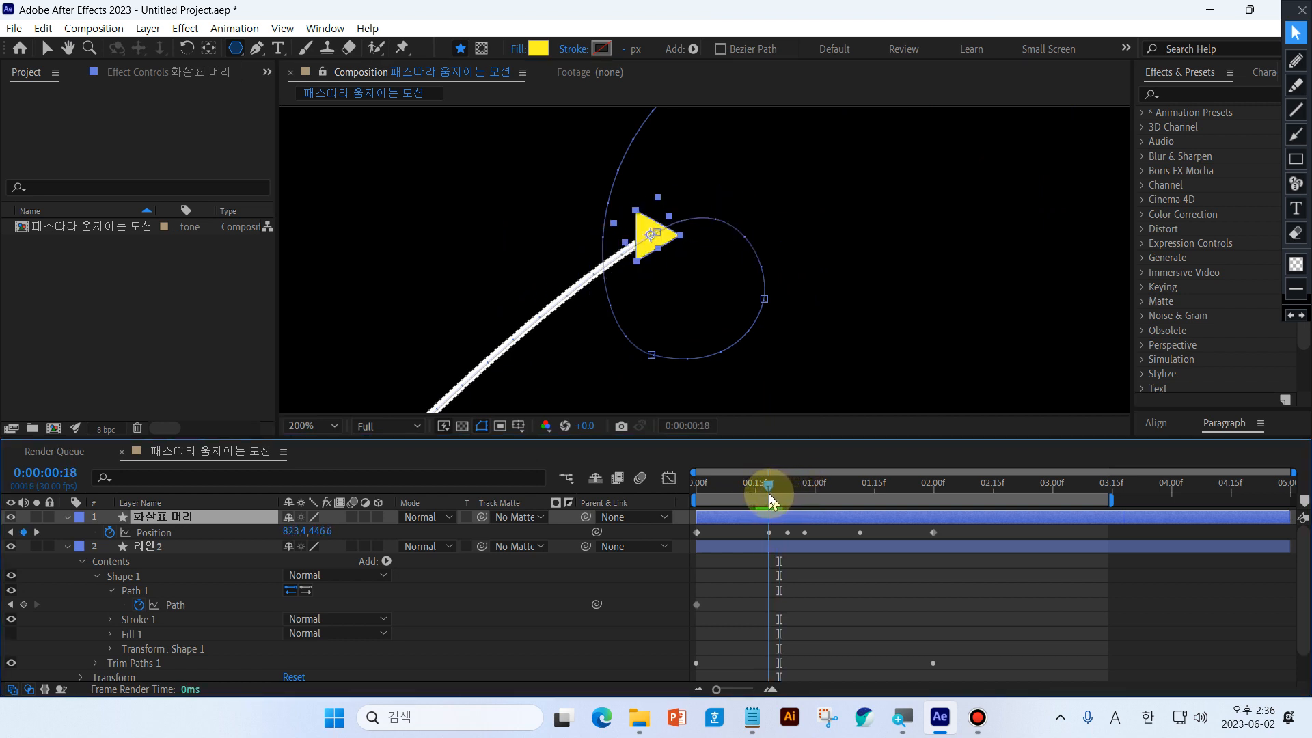
# Circle the arrowhead with the red screen pen and sketch a small downward-pointing triangle beside it
pyautogui.click(1296, 60)
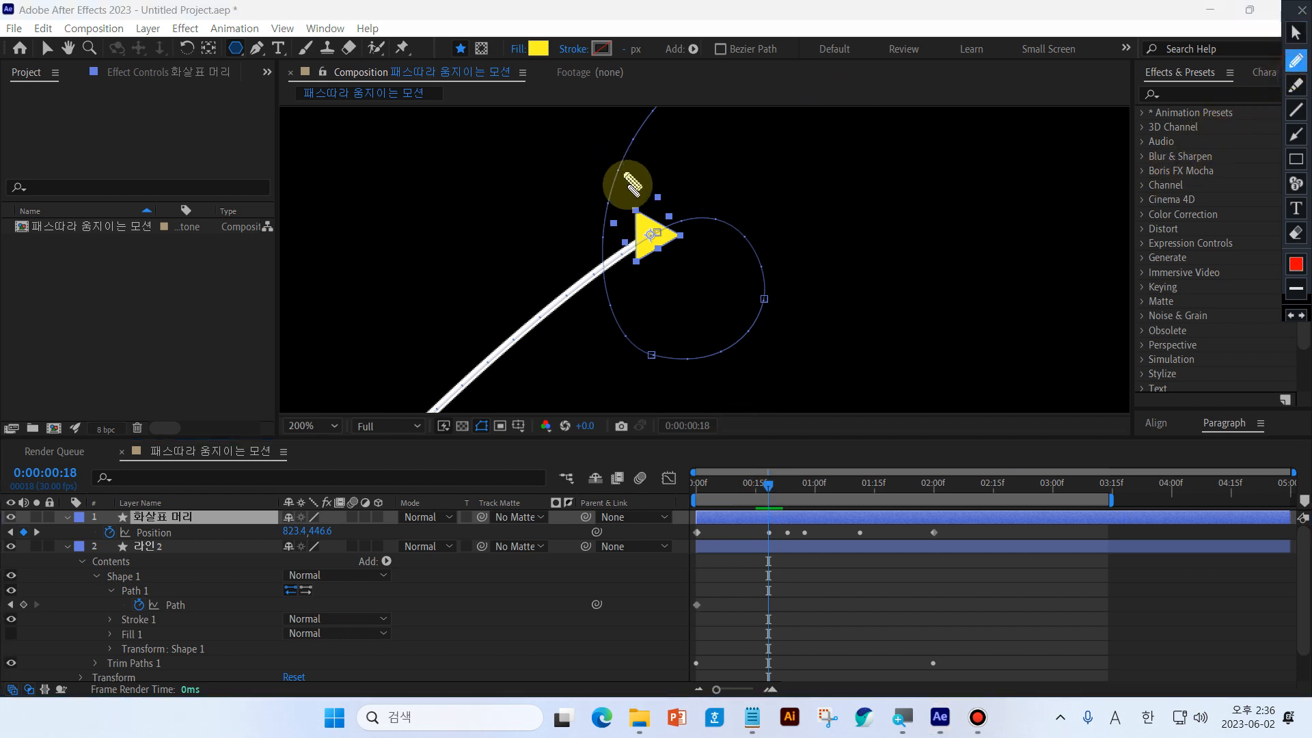
pyautogui.moveTo(635, 197)
pyautogui.mouseDown()
pyautogui.moveTo(713, 191)
pyautogui.moveTo(696, 217)
pyautogui.moveTo(687, 191)
pyautogui.moveTo(715, 197)
pyautogui.moveTo(705, 221)
pyautogui.moveTo(683, 189)
pyautogui.moveTo(712, 190)
pyautogui.moveTo(668, 271)
pyautogui.moveTo(647, 271)
pyautogui.moveTo(620, 220)
pyautogui.moveTo(652, 196)
pyautogui.moveTo(684, 248)
pyautogui.mouseUp()
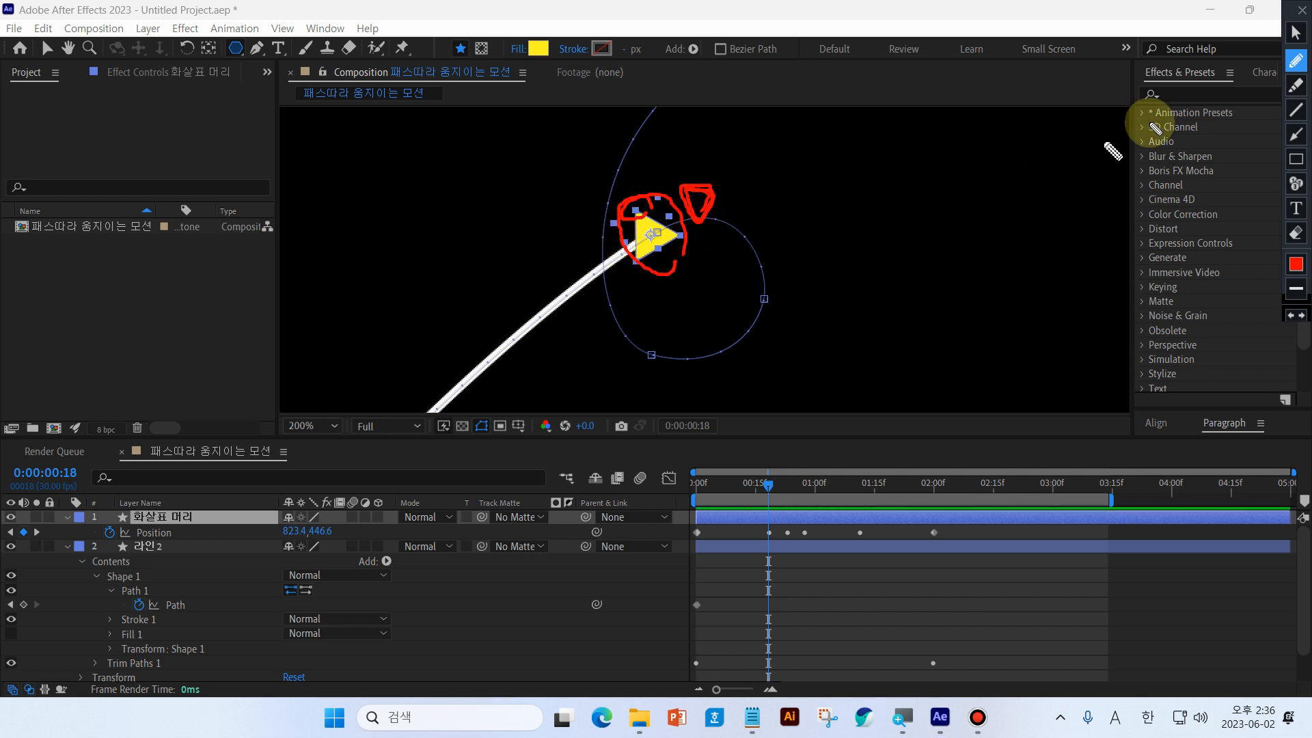
pyautogui.click(1296, 32)
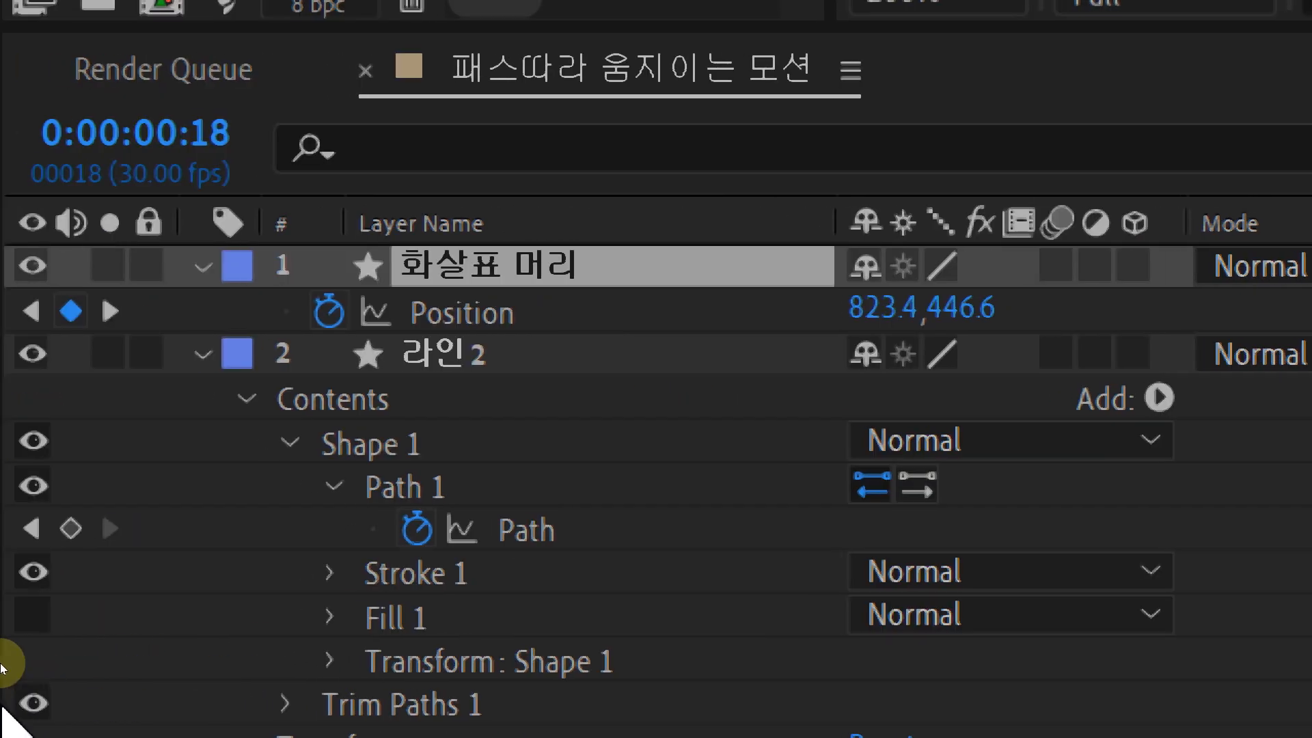
# Set the Rotation of Polystar Path 1 in the 화살표 머리 layer's contents to 88°
pyautogui.click(439, 267)
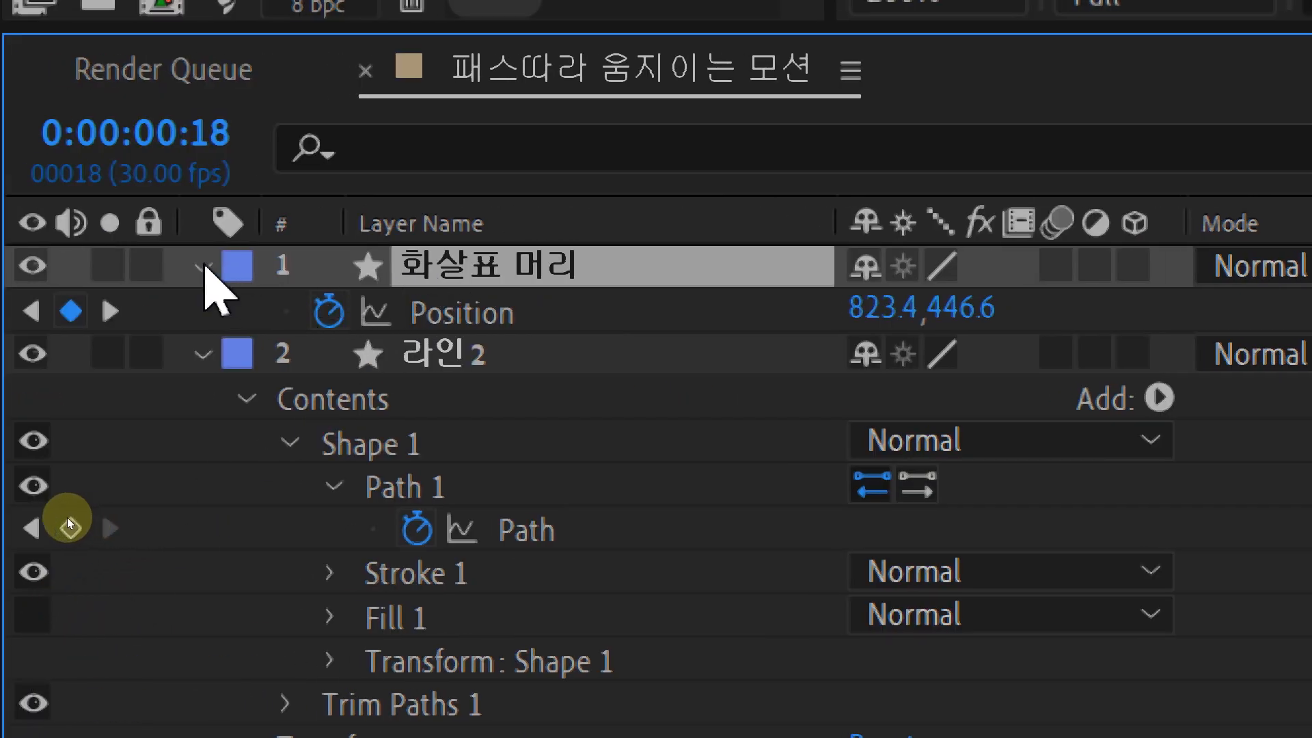
pyautogui.click(202, 266)
pyautogui.click(202, 266)
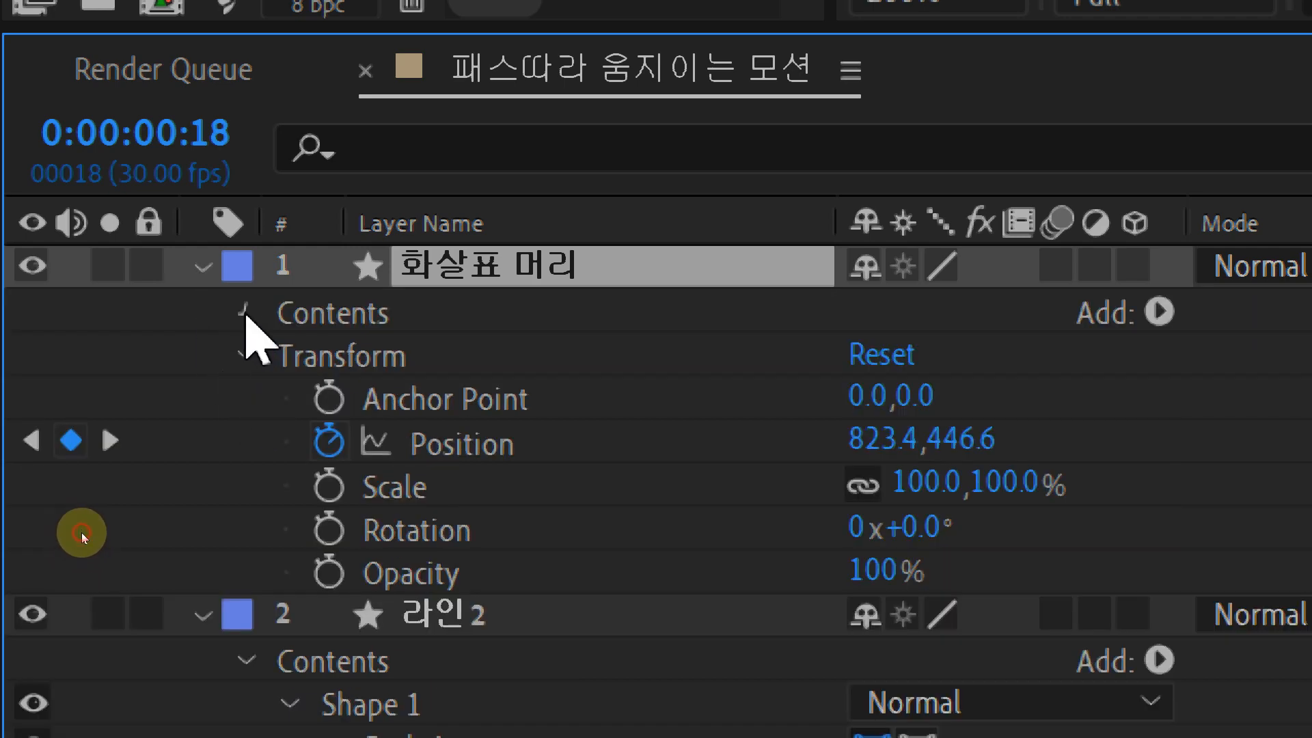
pyautogui.click(242, 312)
pyautogui.click(327, 366)
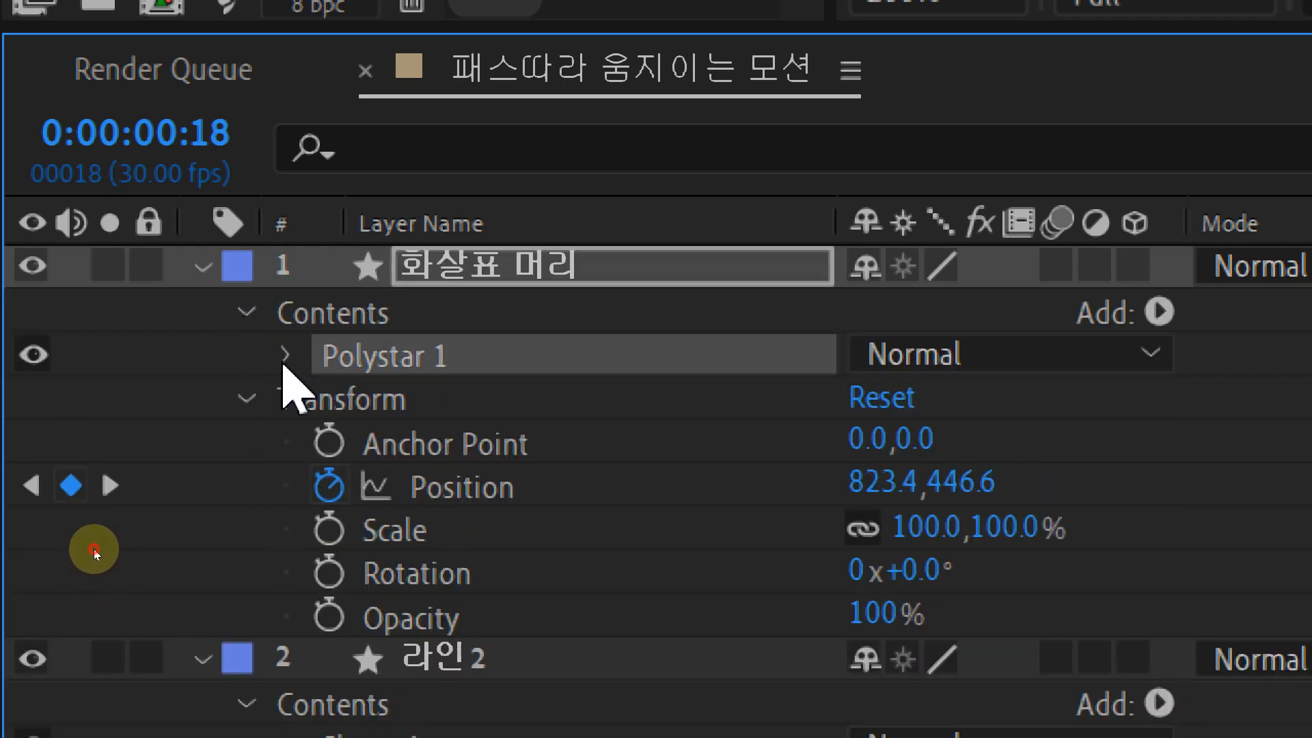
pyautogui.click(284, 356)
pyautogui.click(419, 405)
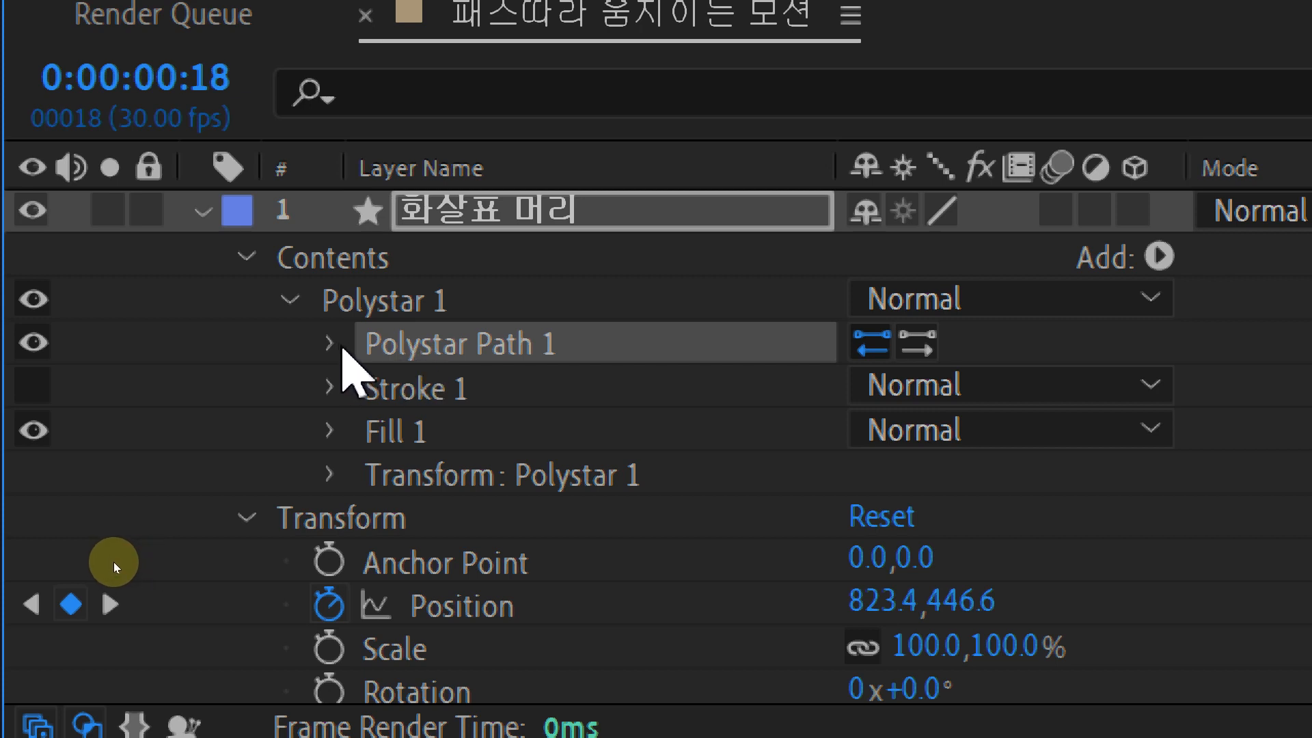
pyautogui.click(330, 343)
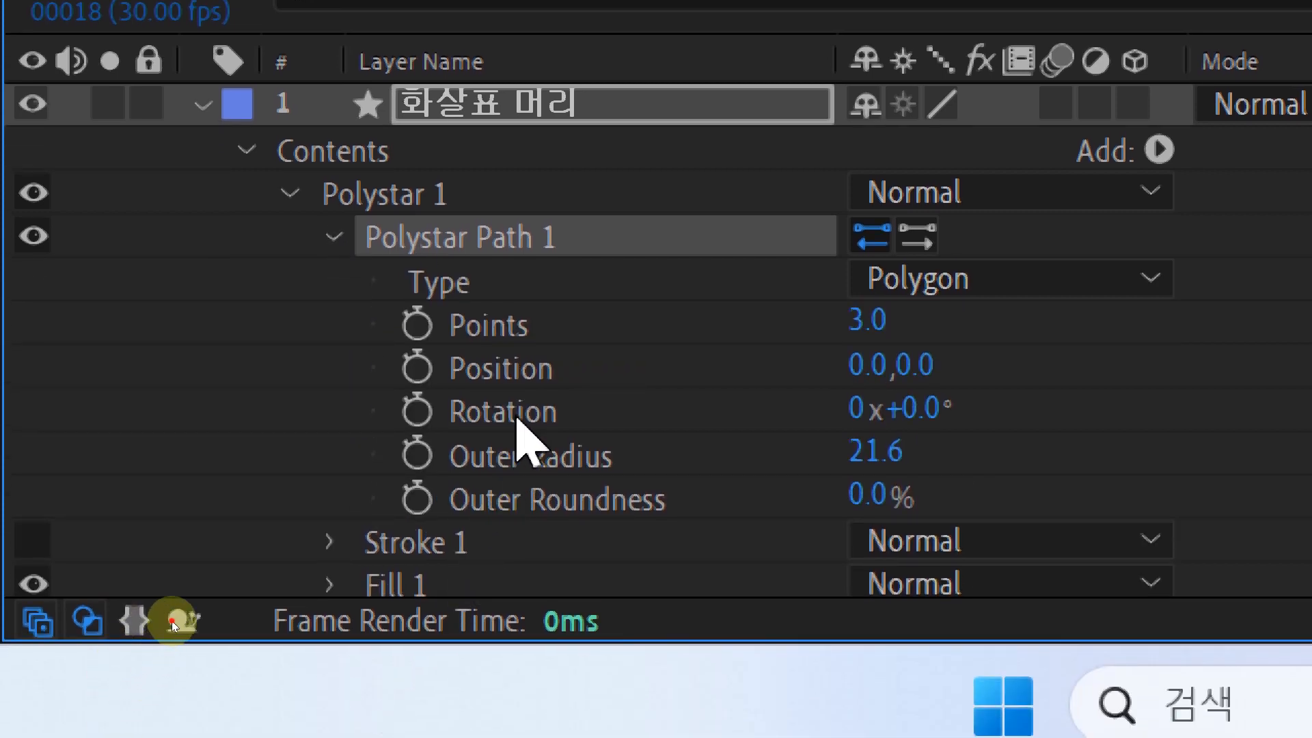
pyautogui.click(516, 412)
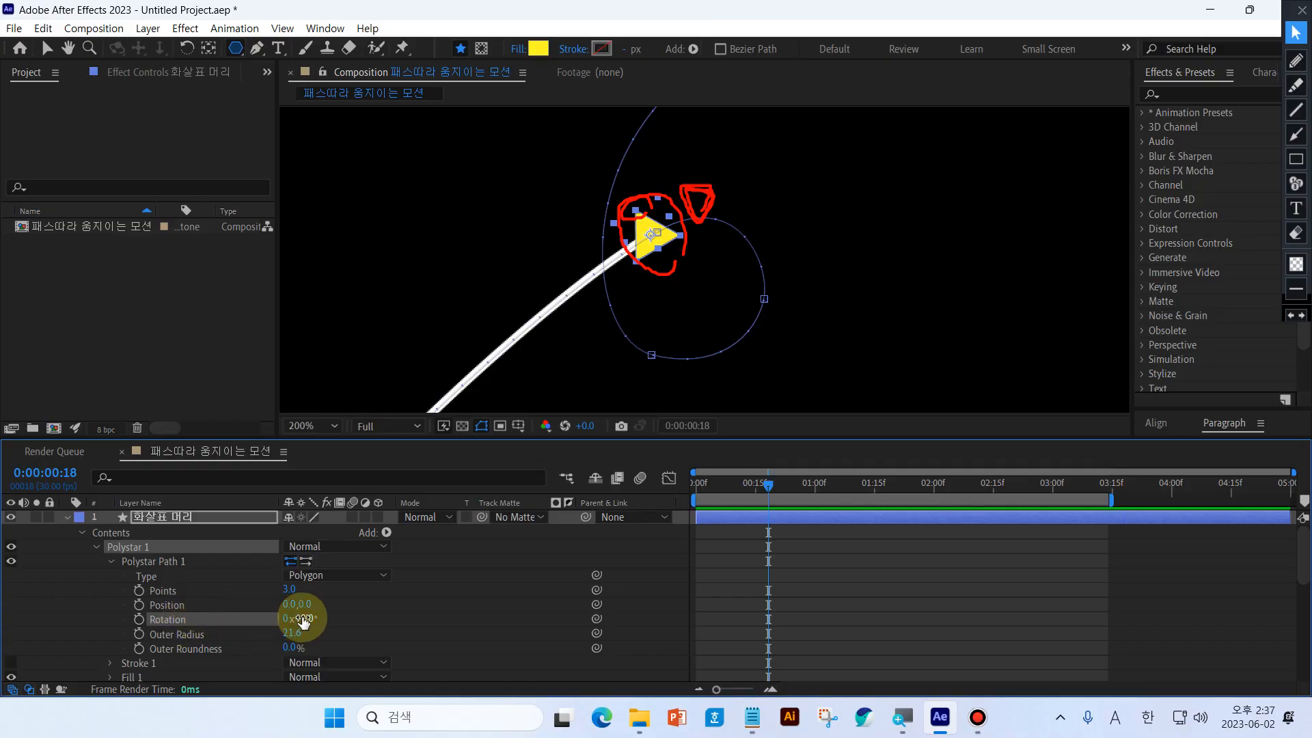
pyautogui.moveTo(311, 619); pyautogui.dragTo(372, 613)
pyautogui.press('.')
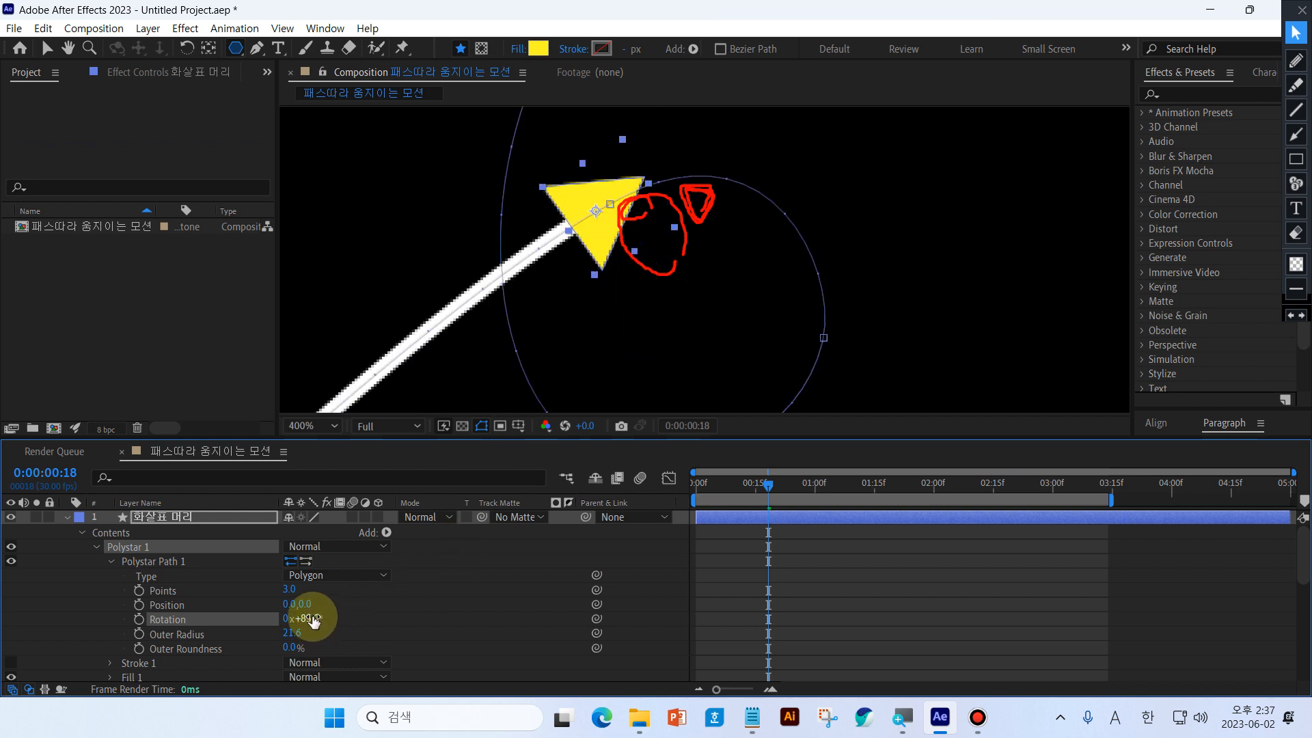
pyautogui.moveTo(310, 620); pyautogui.dragTo(318, 616)
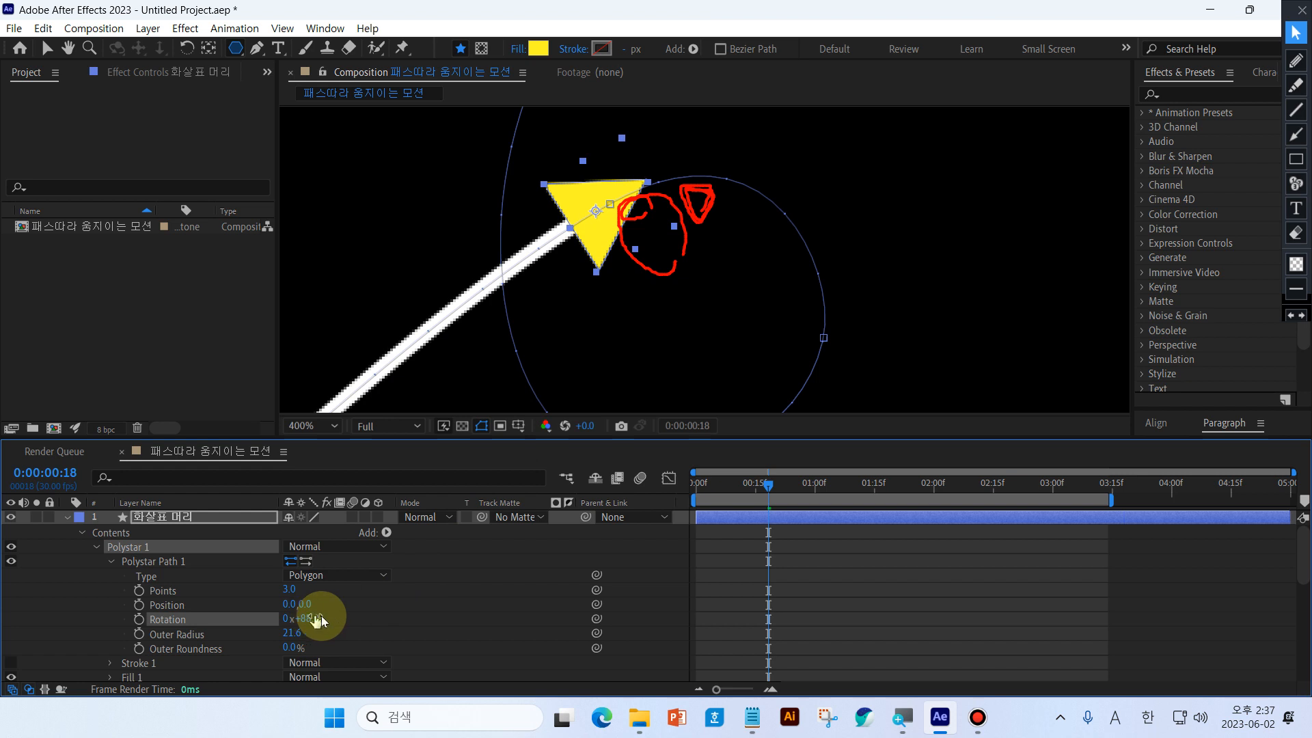
# Erase all red pen annotations and return to the normal pointer
pyautogui.click(1301, 236)
pyautogui.doubleClick(1301, 236)
pyautogui.click(1298, 33)
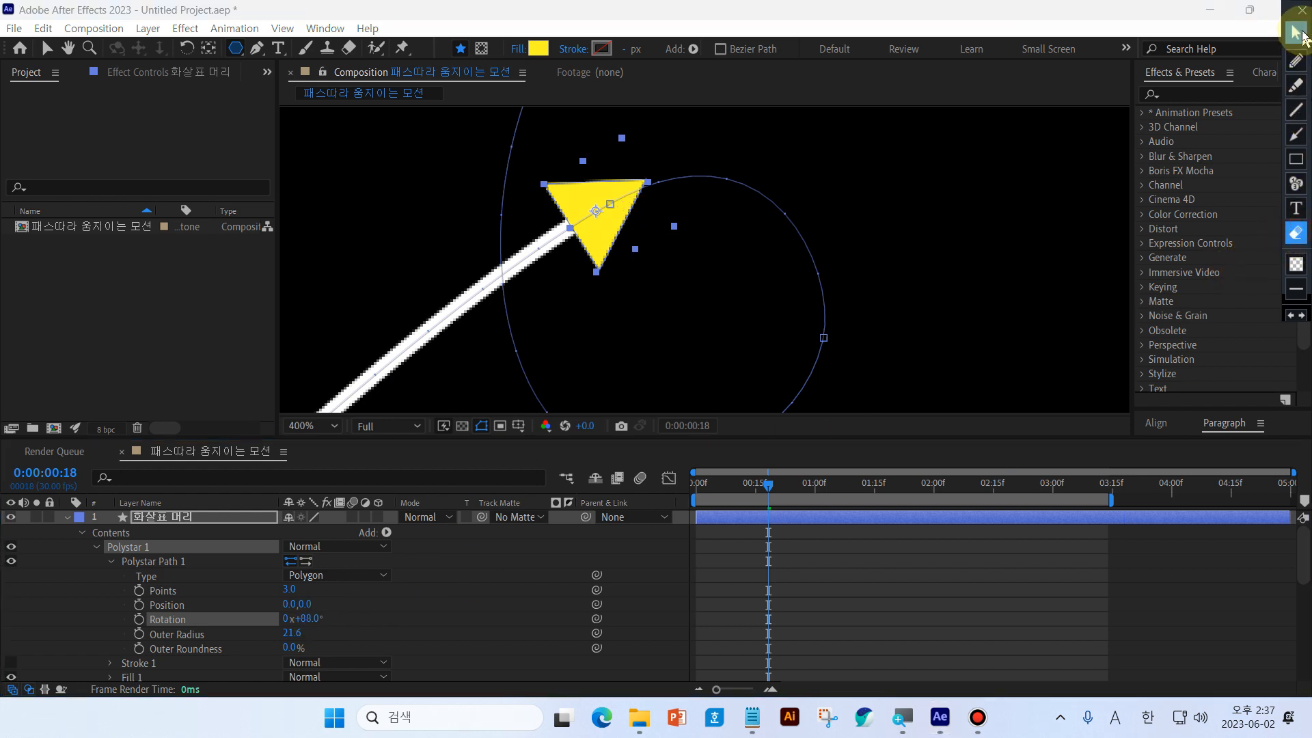
pyautogui.press(',')
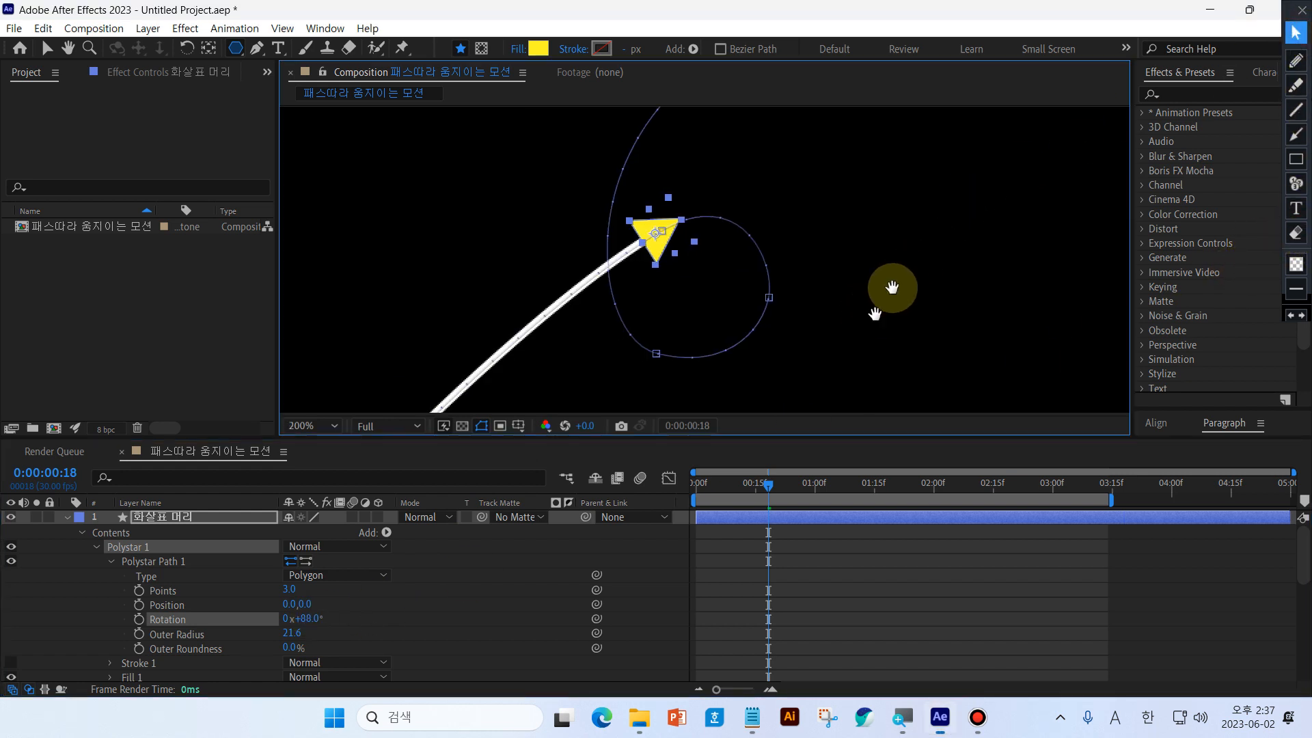
# Trace the line's loop ahead of the arrowhead with a red screen pen stroke
pyautogui.click(1296, 60)
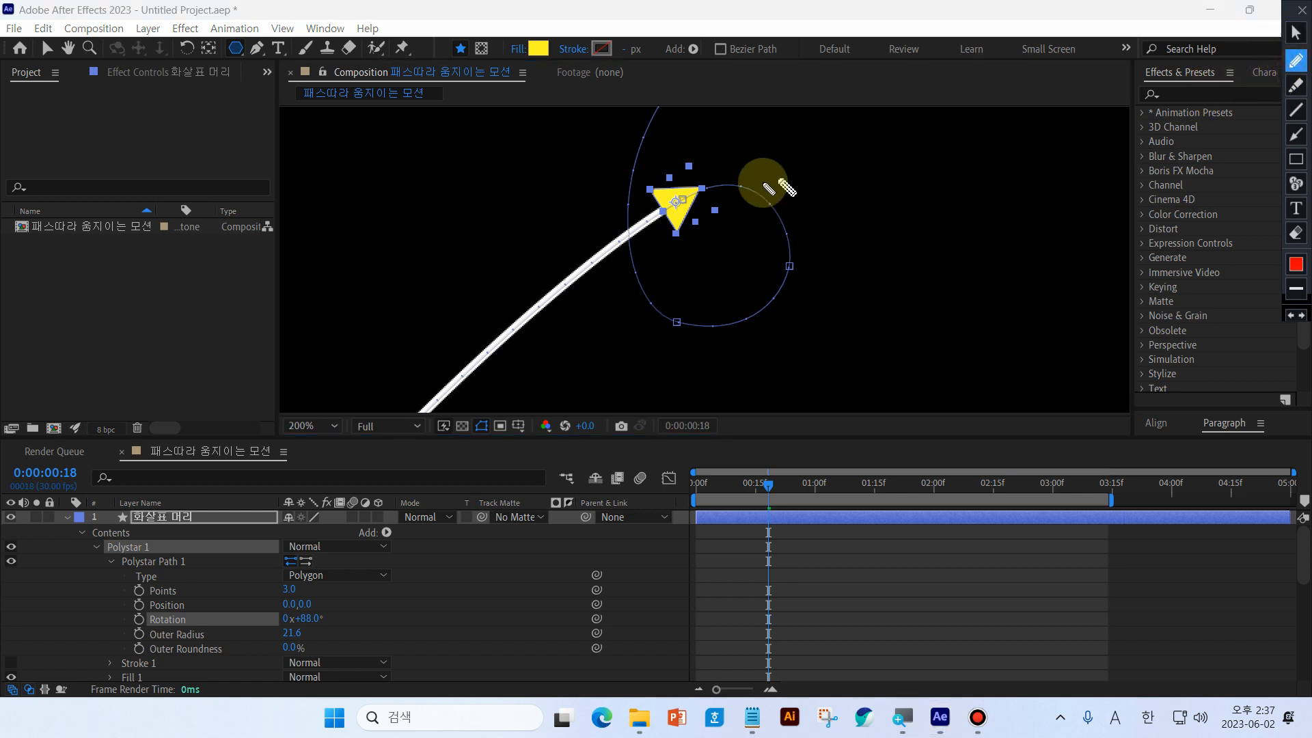
pyautogui.moveTo(703, 188)
pyautogui.mouseDown()
pyautogui.moveTo(772, 214)
pyautogui.moveTo(779, 260)
pyautogui.moveTo(739, 312)
pyautogui.mouseUp()
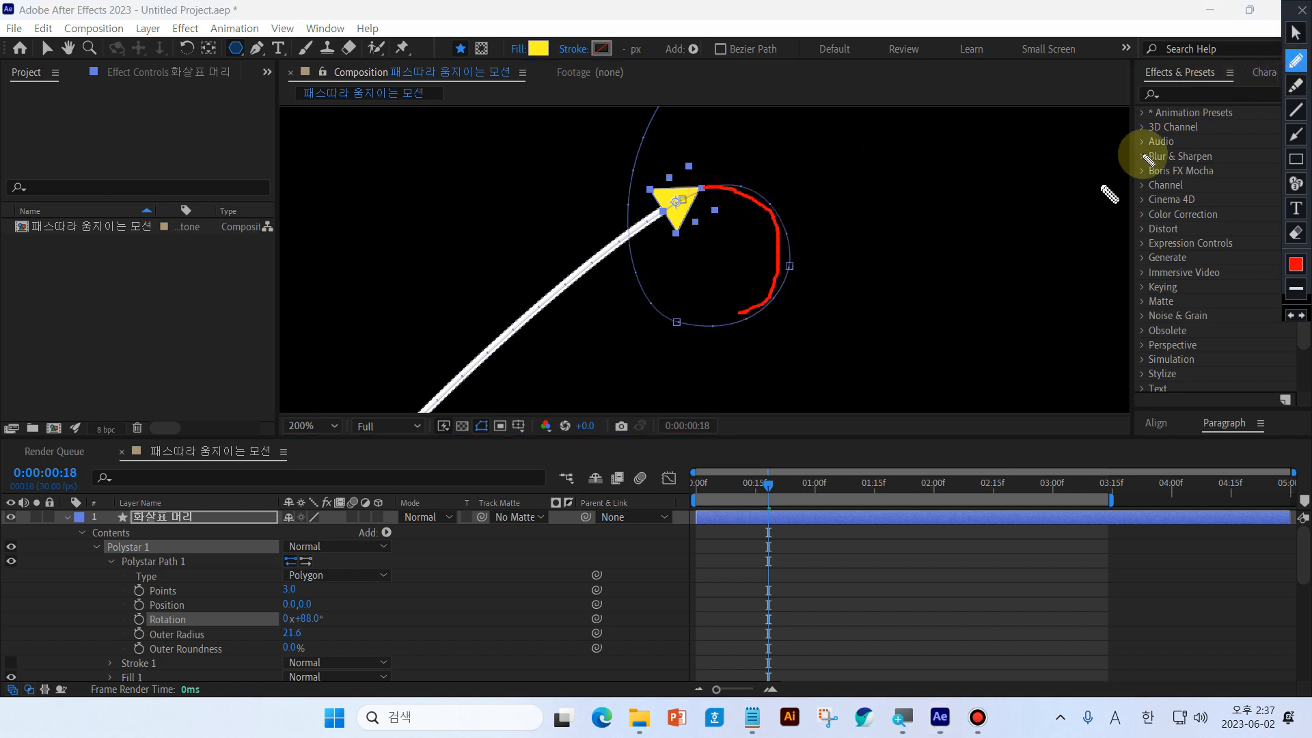
pyautogui.click(1296, 33)
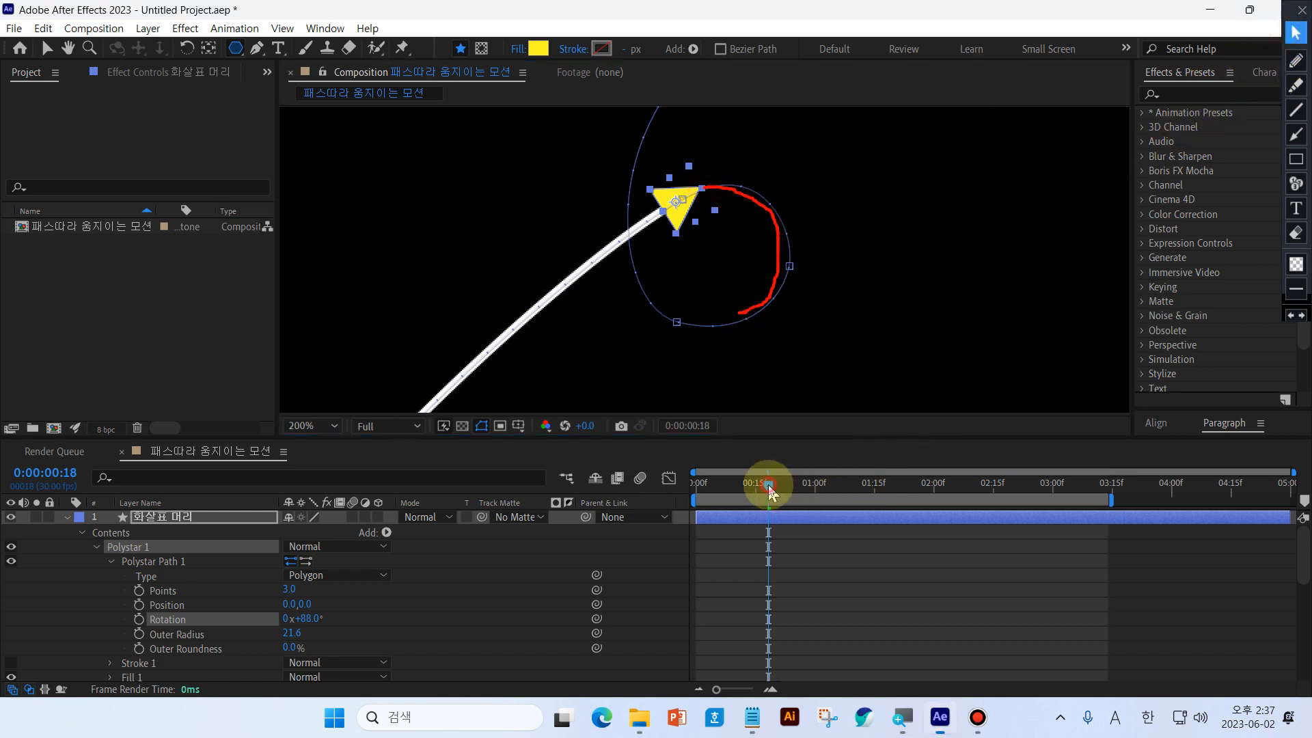
# Scrub forward to 1:03 and back to frame 13 to check the arrowhead's orientation around the loop
pyautogui.moveTo(769, 485); pyautogui.dragTo(799, 492)
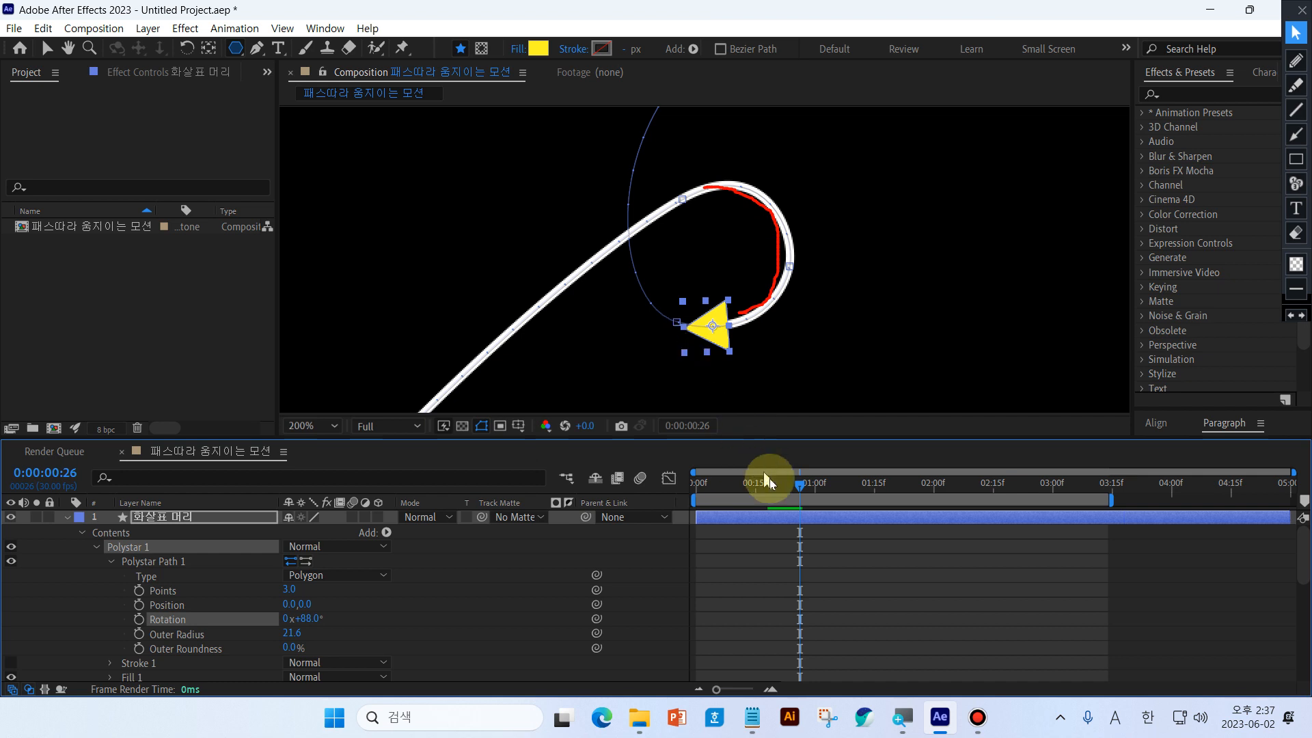
pyautogui.moveTo(800, 491); pyautogui.dragTo(826, 508)
pyautogui.scroll(-2, 776, 381)
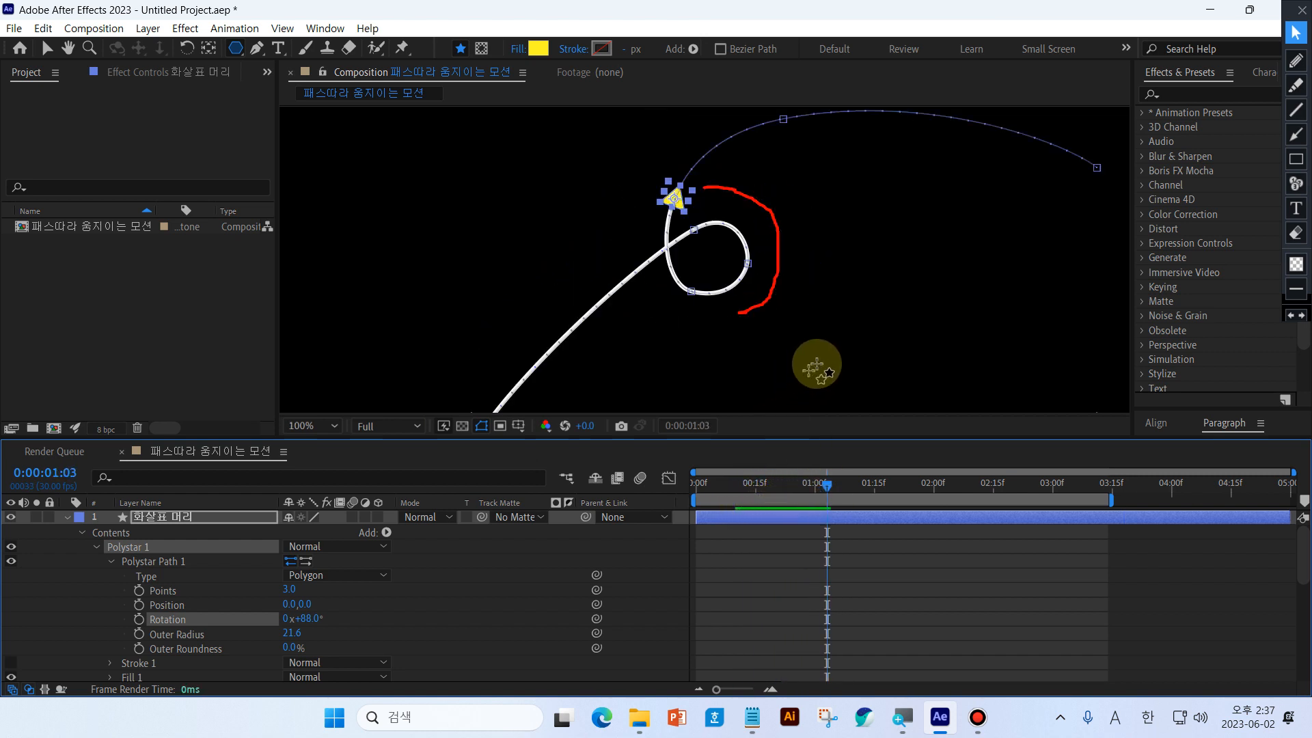
pyautogui.moveTo(823, 349); pyautogui.dragTo(743, 396)
pyautogui.moveTo(827, 493); pyautogui.dragTo(768, 529)
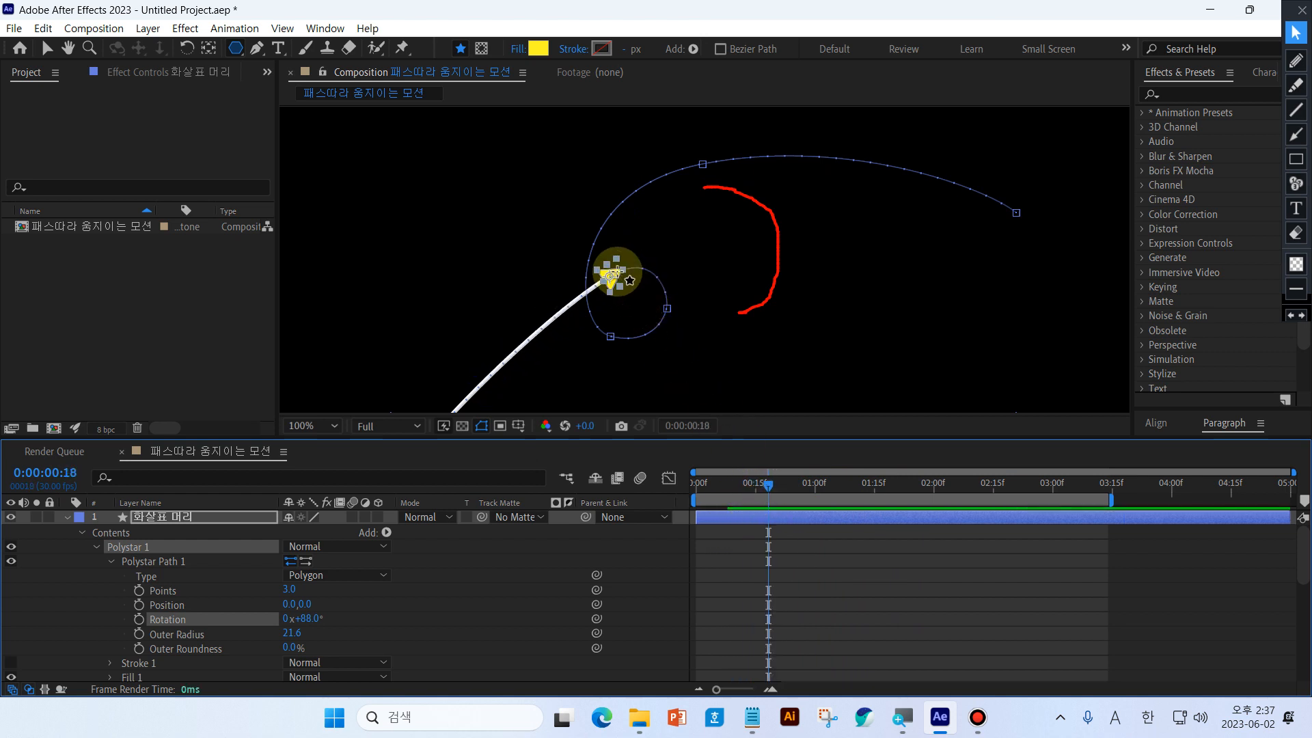
pyautogui.moveTo(764, 484); pyautogui.dragTo(748, 536)
pyautogui.click(823, 550)
pyautogui.scroll(-2, 717, 289)
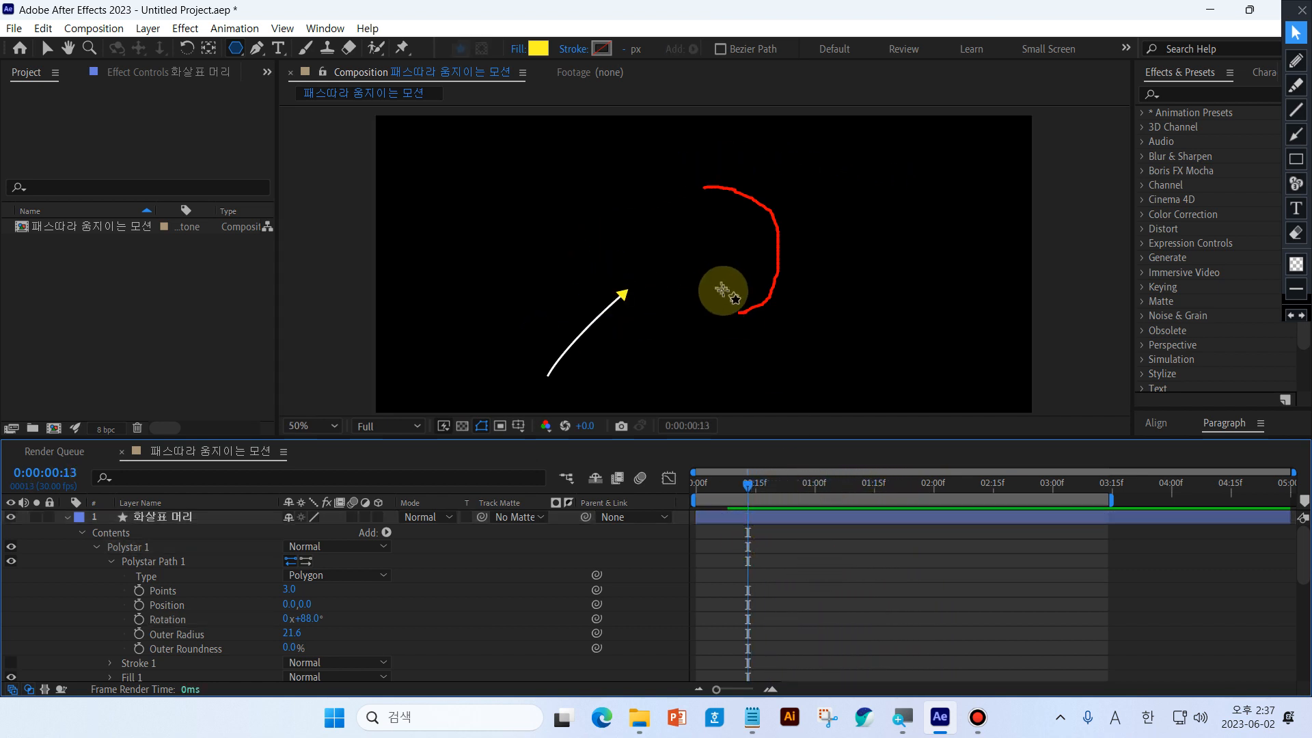
# Sketch a vertical line, a box outline and a circle around the arrow in red screen pen, and erase the annotations
pyautogui.click(1296, 60)
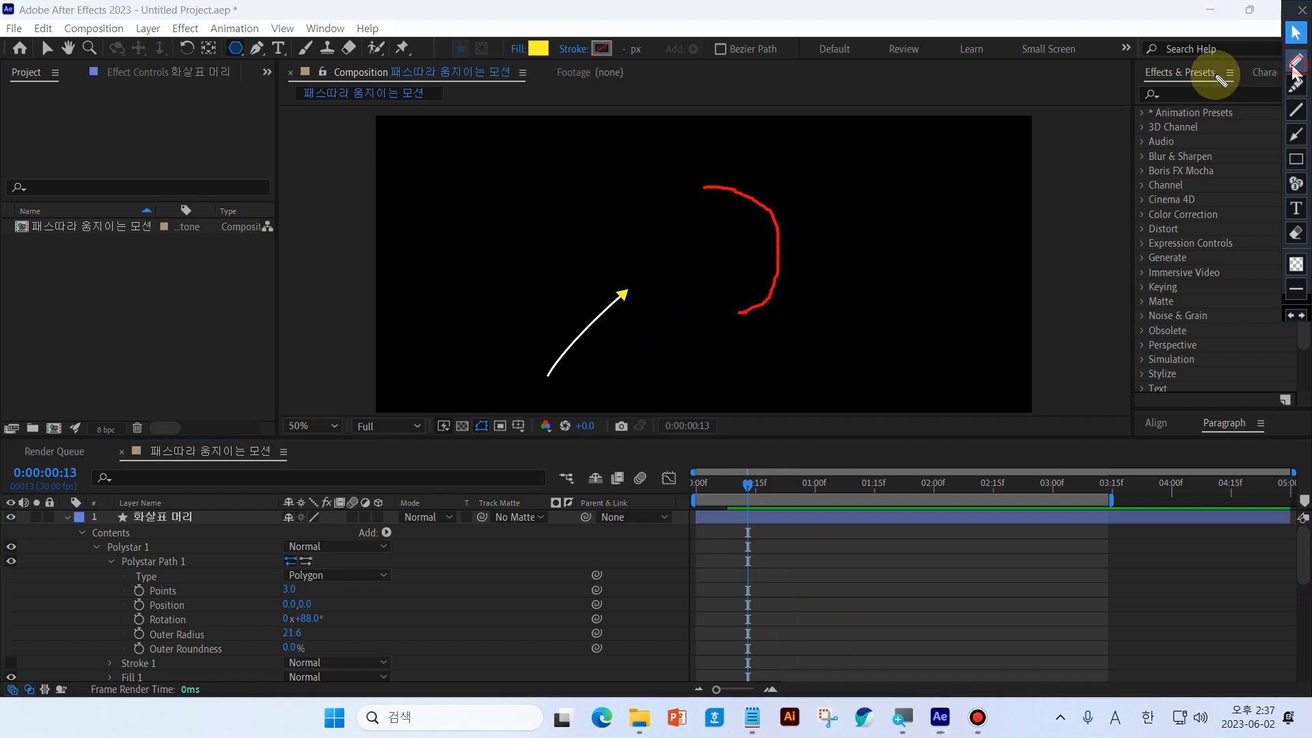
pyautogui.moveTo(755, 134); pyautogui.dragTo(752, 307)
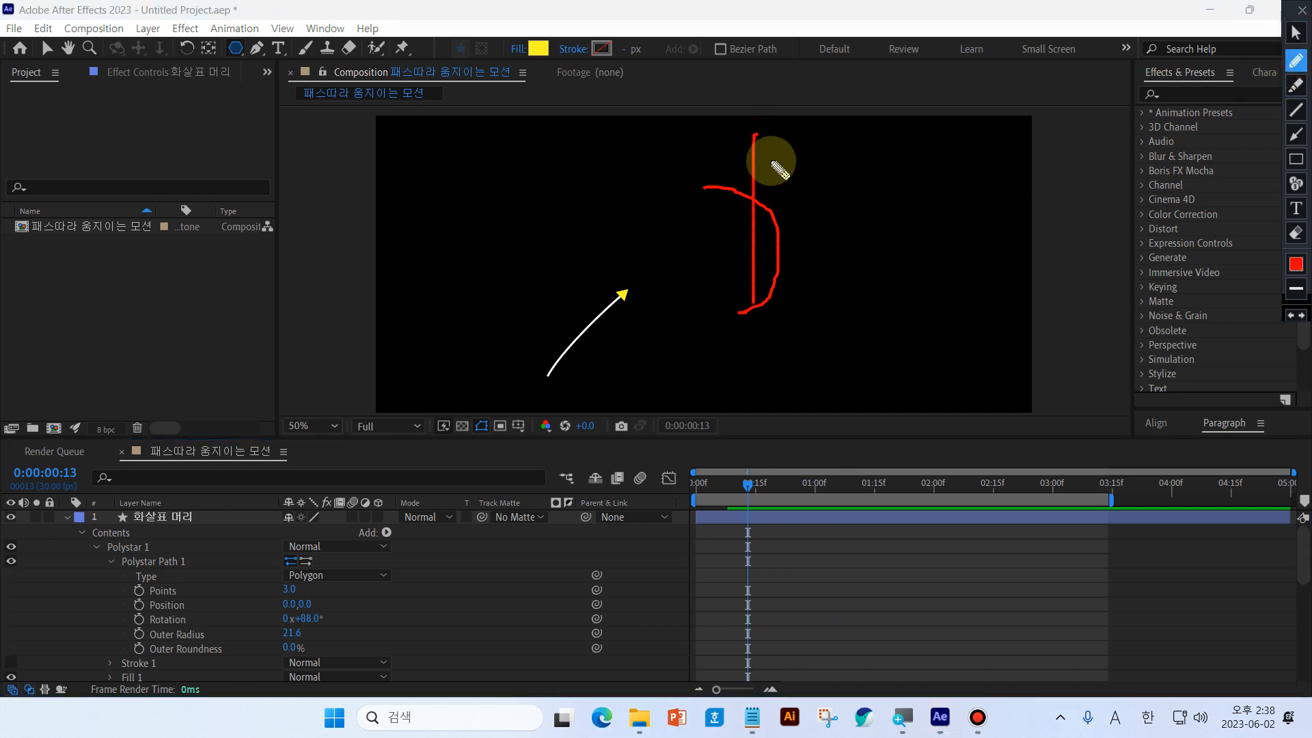
pyautogui.moveTo(771, 162)
pyautogui.mouseDown()
pyautogui.moveTo(865, 303)
pyautogui.moveTo(768, 305)
pyautogui.mouseUp()
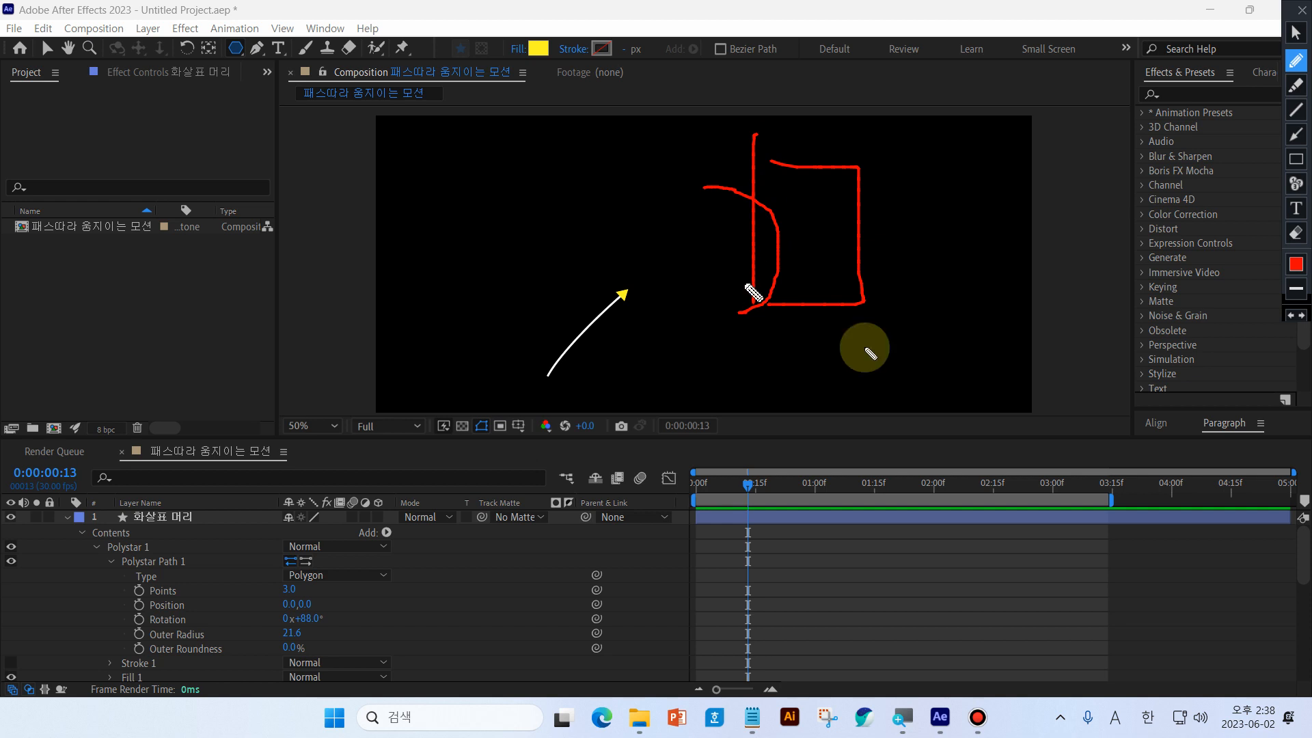
pyautogui.moveTo(659, 382)
pyautogui.mouseDown()
pyautogui.moveTo(520, 298)
pyautogui.moveTo(652, 254)
pyautogui.moveTo(705, 325)
pyautogui.moveTo(694, 360)
pyautogui.mouseUp()
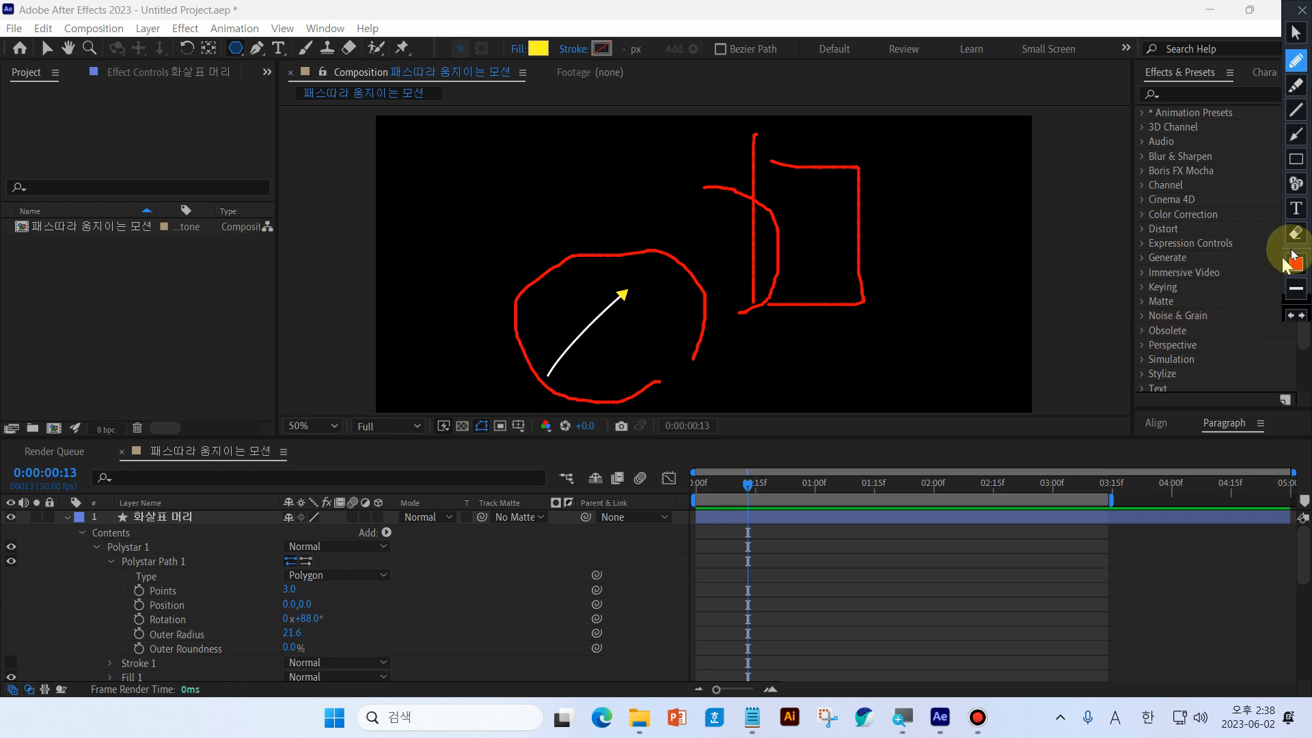
pyautogui.click(1296, 234)
pyautogui.click(1295, 32)
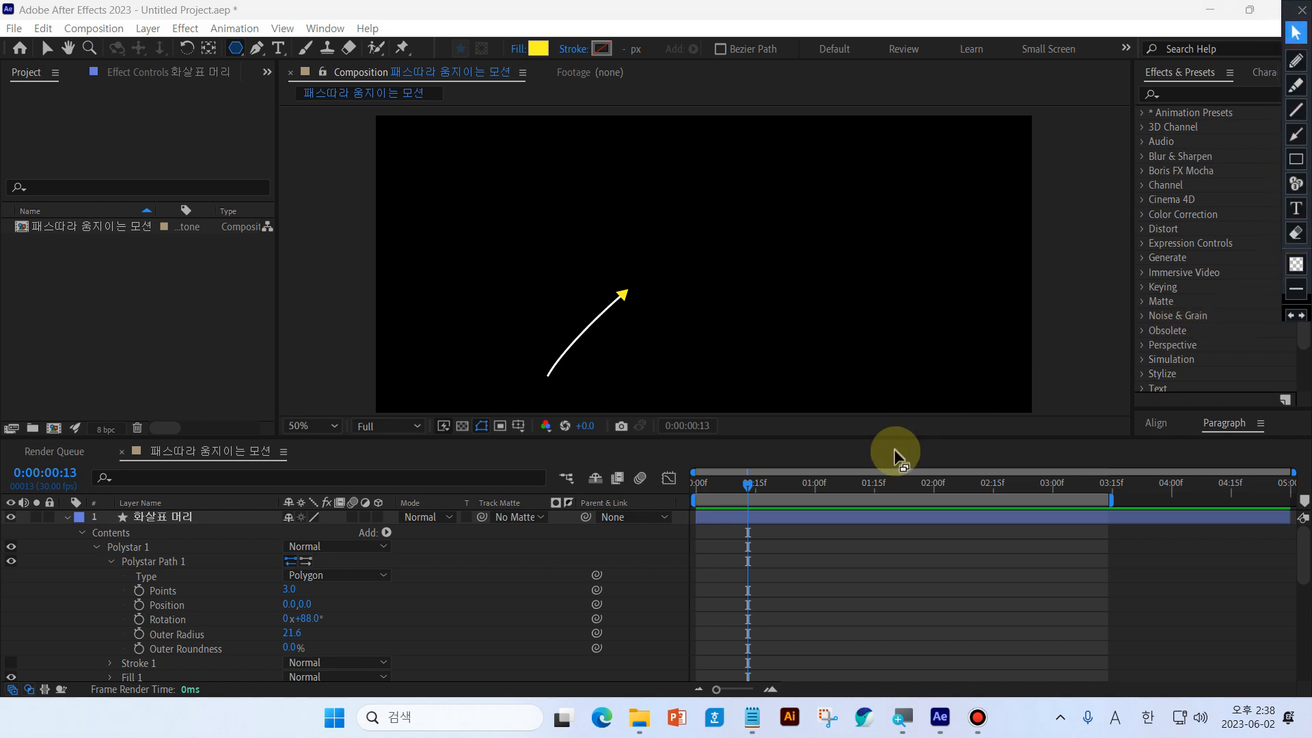
# Move the playhead to 0:00:01:21 to check the arrowhead's direction on the line past the loop
pyautogui.moveTo(901, 436); pyautogui.dragTo(904, 424)
pyautogui.press('space')
pyautogui.moveTo(732, 318); pyautogui.dragTo(756, 276)
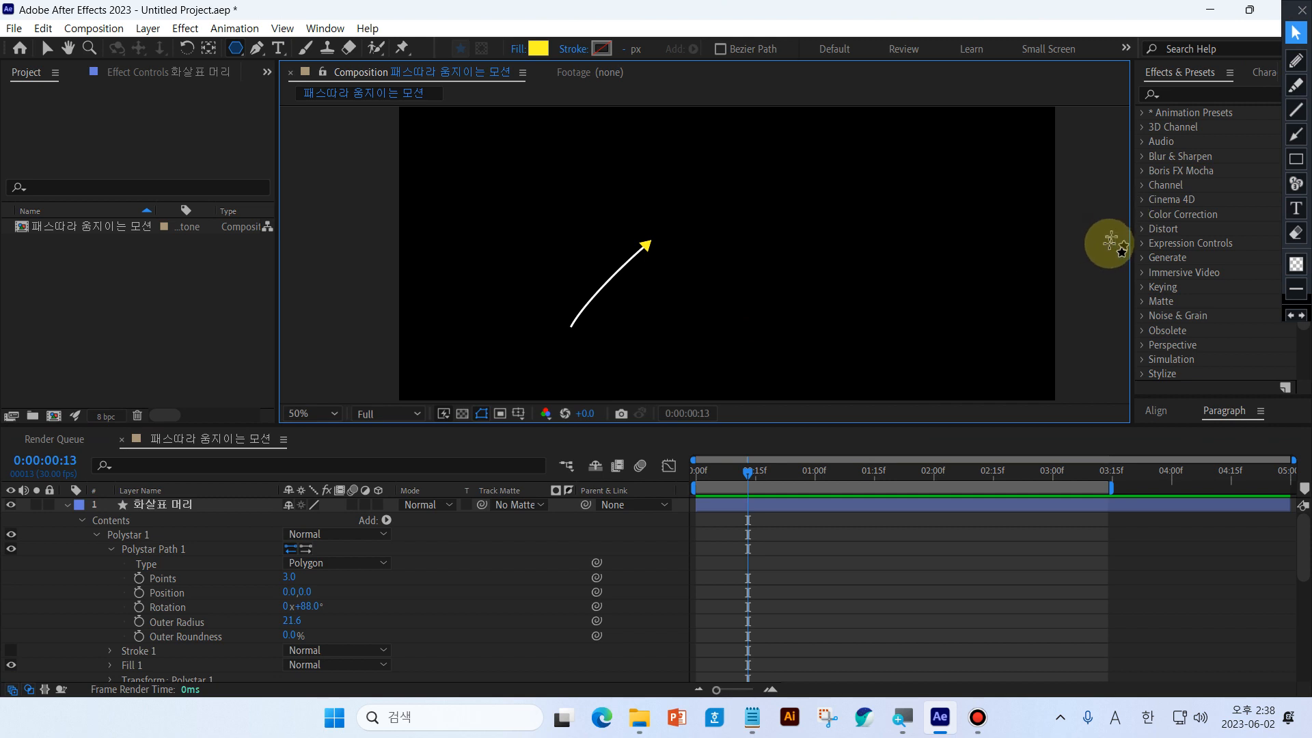
pyautogui.click(1296, 60)
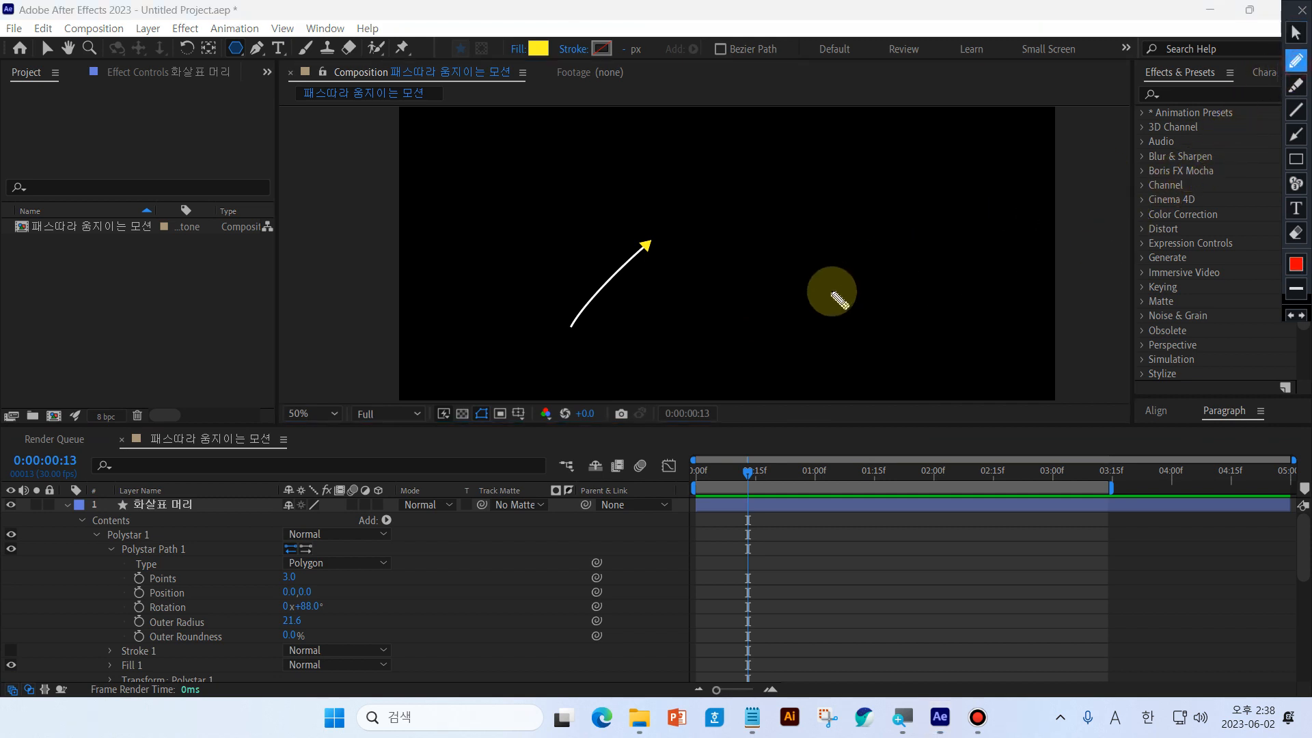
pyautogui.click(1296, 33)
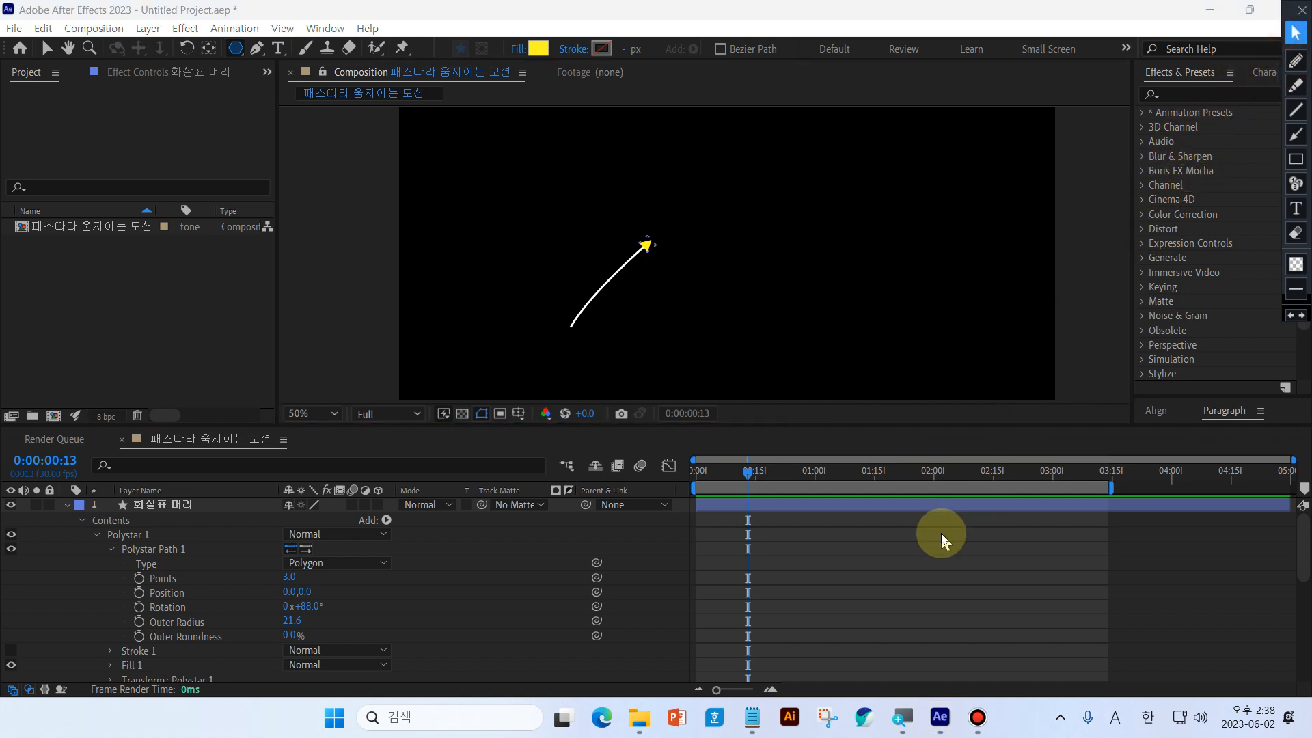
pyautogui.moveTo(747, 474)
pyautogui.mouseDown()
pyautogui.moveTo(691, 478)
pyautogui.moveTo(931, 495)
pyautogui.moveTo(838, 488)
pyautogui.moveTo(729, 505)
pyautogui.moveTo(896, 507)
pyautogui.mouseUp()
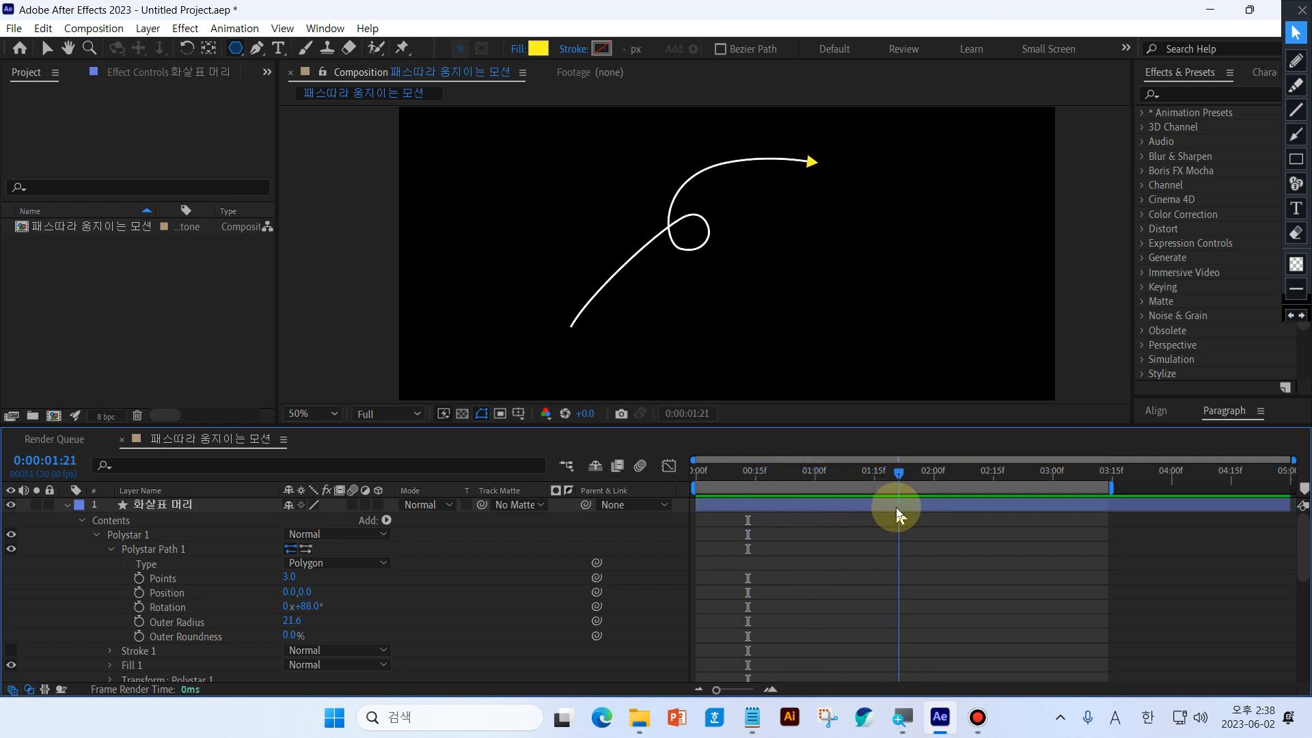
# Draw example motion paths in red screen pen beside the arrow: two wavy lines and a closed rounded outline
pyautogui.click(1296, 61)
pyautogui.moveTo(762, 300)
pyautogui.mouseDown()
pyautogui.moveTo(949, 242)
pyautogui.moveTo(927, 219)
pyautogui.mouseUp()
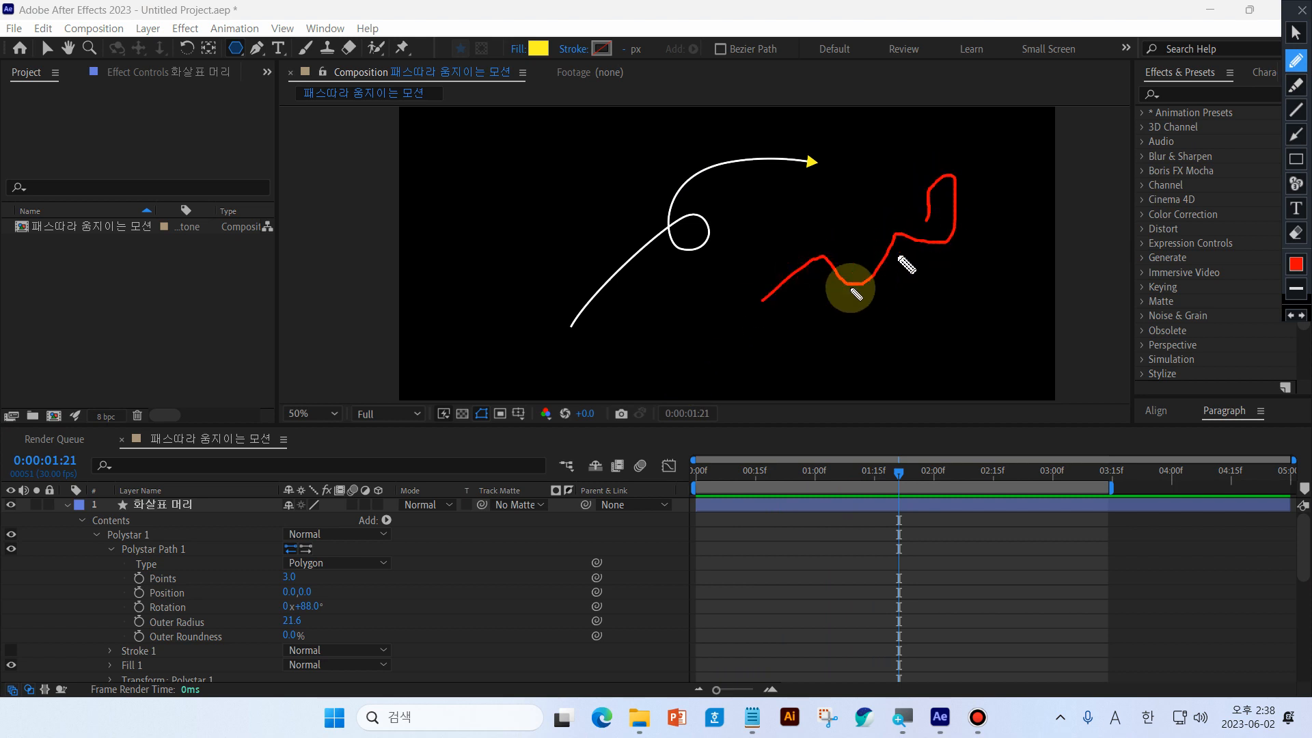
pyautogui.moveTo(770, 338); pyautogui.dragTo(863, 322)
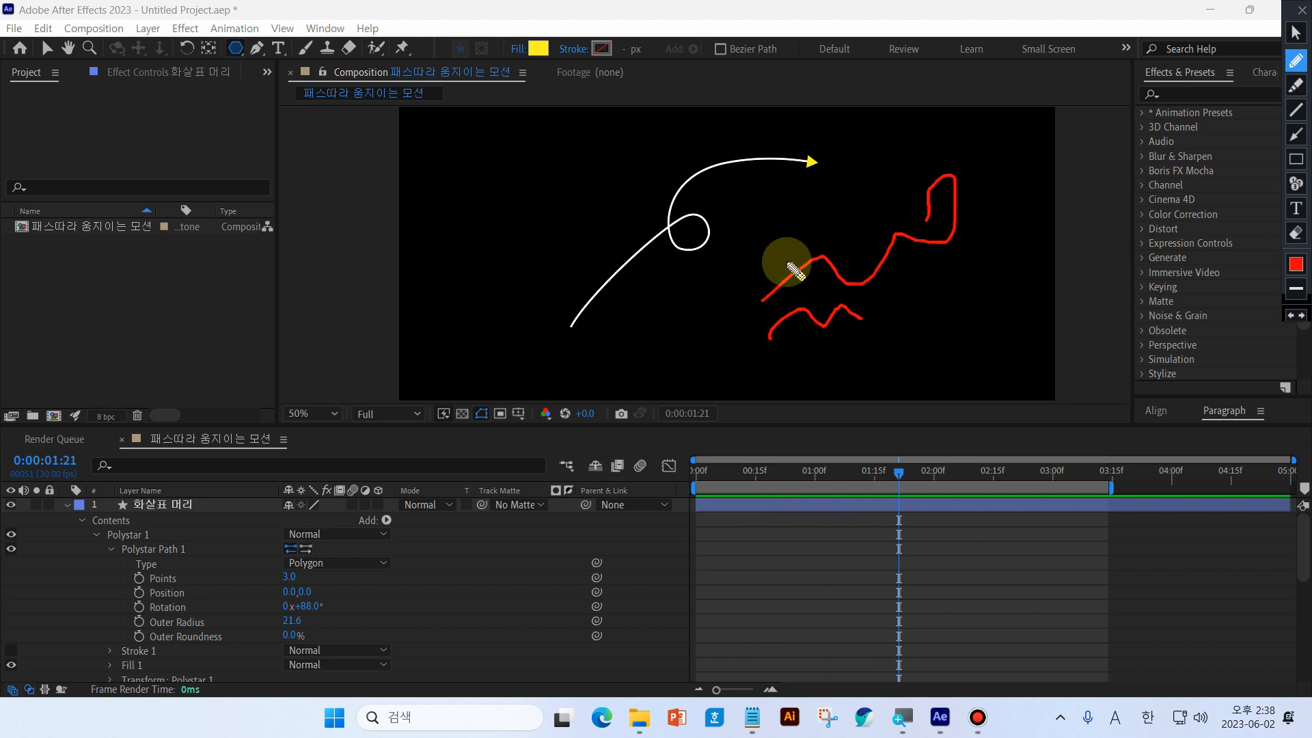
pyautogui.moveTo(841, 241)
pyautogui.mouseDown()
pyautogui.moveTo(826, 217)
pyautogui.moveTo(848, 182)
pyautogui.moveTo(867, 194)
pyautogui.moveTo(887, 171)
pyautogui.moveTo(906, 187)
pyautogui.moveTo(883, 226)
pyautogui.moveTo(840, 240)
pyautogui.moveTo(902, 203)
pyautogui.moveTo(904, 170)
pyautogui.moveTo(874, 171)
pyautogui.moveTo(862, 188)
pyautogui.moveTo(834, 177)
pyautogui.moveTo(814, 195)
pyautogui.moveTo(820, 234)
pyautogui.moveTo(845, 251)
pyautogui.mouseUp()
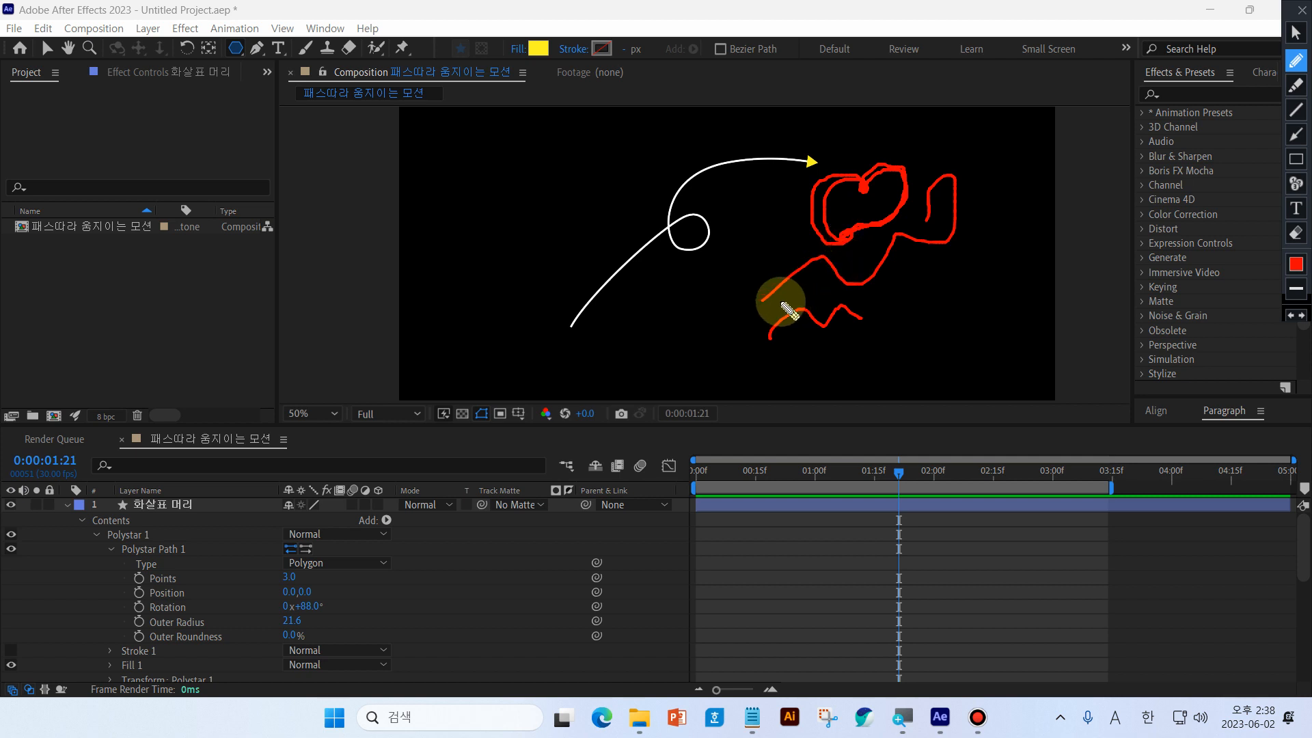
# Handwrite a short note beginning with 10, draw a triangle, a heart and a star in red, and erase all annotations
pyautogui.moveTo(507, 134)
pyautogui.mouseDown()
pyautogui.moveTo(503, 170)
pyautogui.moveTo(543, 162)
pyautogui.mouseUp()
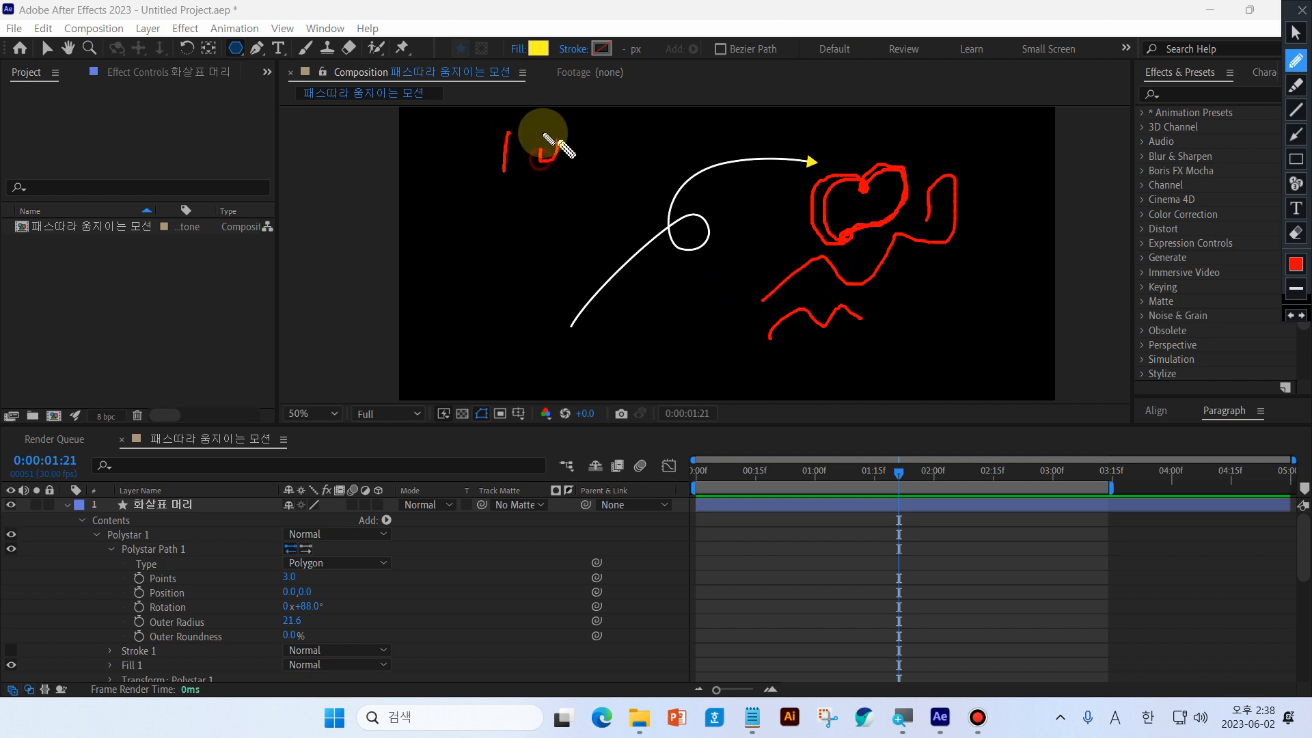
pyautogui.moveTo(582, 116)
pyautogui.mouseDown()
pyautogui.moveTo(580, 146)
pyautogui.moveTo(604, 142)
pyautogui.mouseUp()
pyautogui.moveTo(582, 170); pyautogui.dragTo(620, 179)
pyautogui.moveTo(601, 171)
pyautogui.mouseDown()
pyautogui.moveTo(601, 187)
pyautogui.moveTo(623, 185)
pyautogui.mouseUp()
pyautogui.moveTo(471, 233)
pyautogui.mouseDown()
pyautogui.moveTo(419, 299)
pyautogui.moveTo(538, 302)
pyautogui.moveTo(484, 229)
pyautogui.mouseUp()
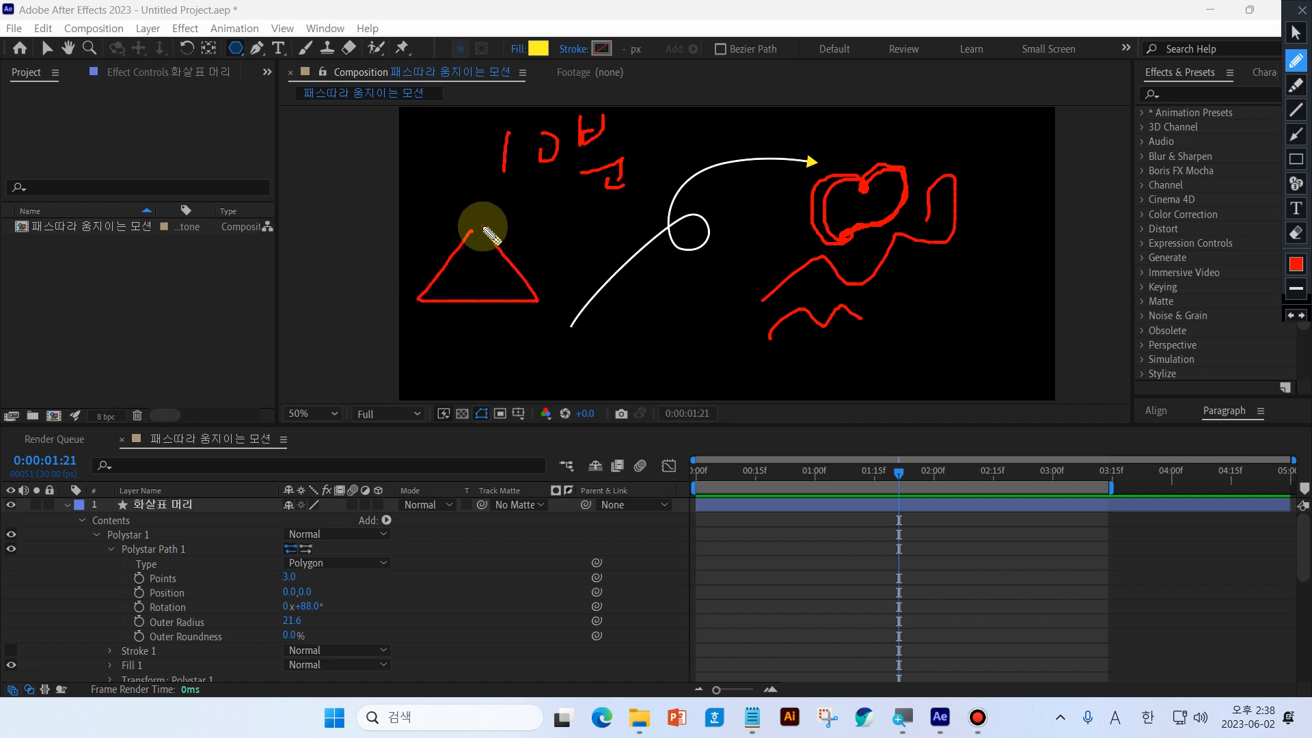
pyautogui.moveTo(656, 362)
pyautogui.mouseDown()
pyautogui.moveTo(635, 314)
pyautogui.moveTo(686, 303)
pyautogui.moveTo(712, 277)
pyautogui.moveTo(683, 358)
pyautogui.mouseUp()
pyautogui.moveTo(960, 266)
pyautogui.mouseDown()
pyautogui.moveTo(891, 307)
pyautogui.moveTo(957, 316)
pyautogui.mouseUp()
pyautogui.moveTo(916, 258)
pyautogui.mouseDown()
pyautogui.moveTo(941, 253)
pyautogui.moveTo(946, 301)
pyautogui.mouseUp()
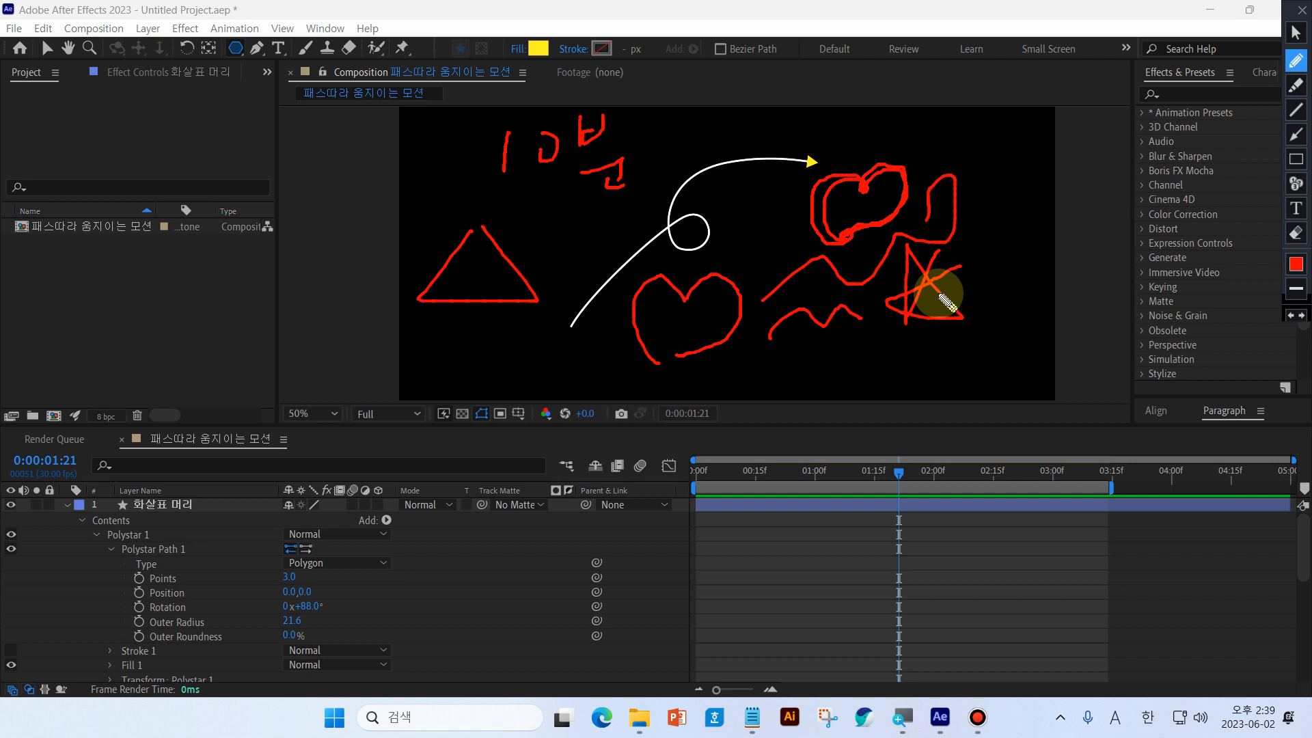
pyautogui.doubleClick(1292, 234)
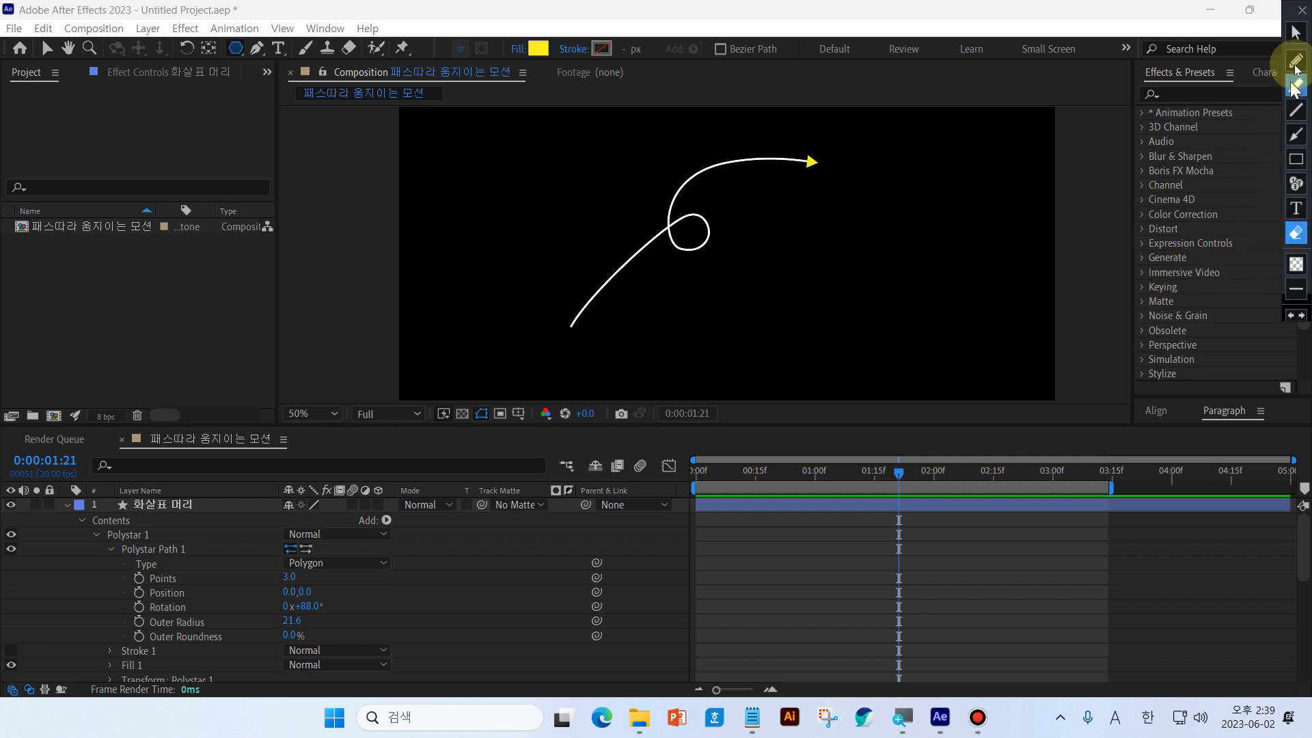
pyautogui.click(1295, 32)
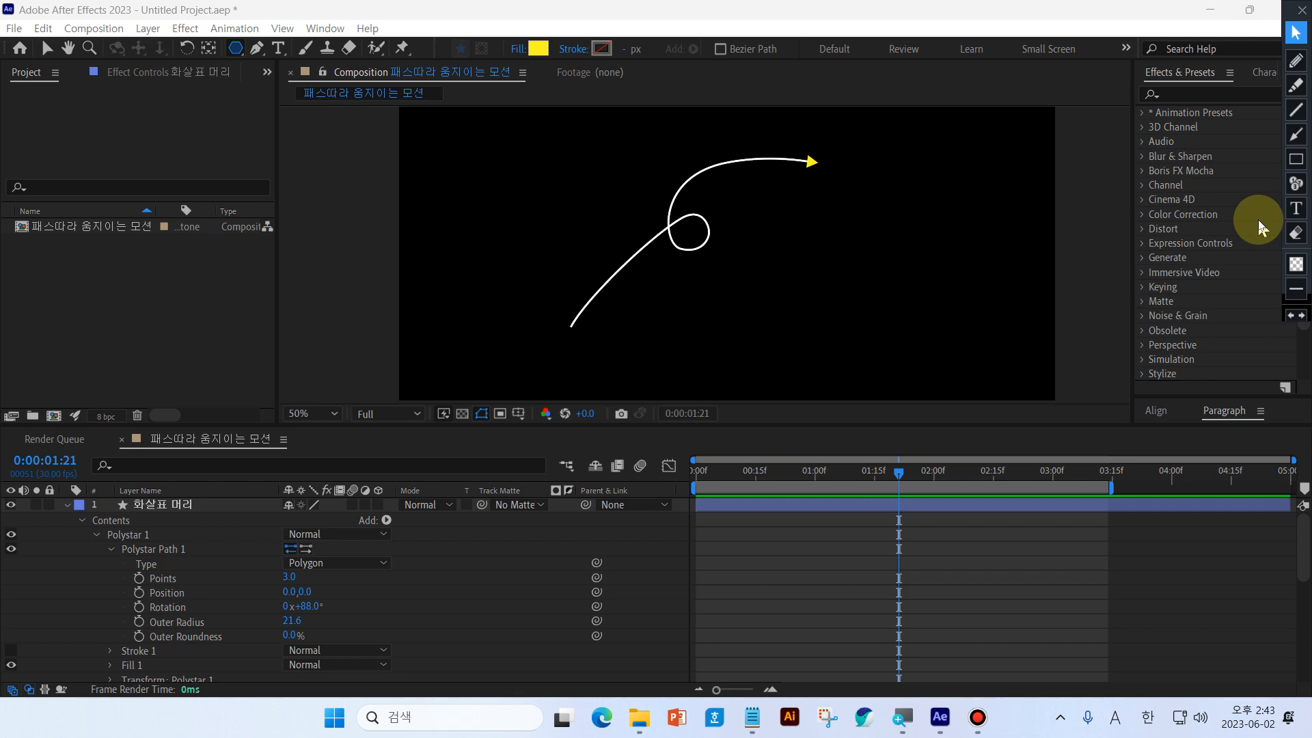
# Import 얼굴 피부.png as footage from the 0406 기획안 작성 실습 folder on the C: drive
pyautogui.doubleClick(211, 348)
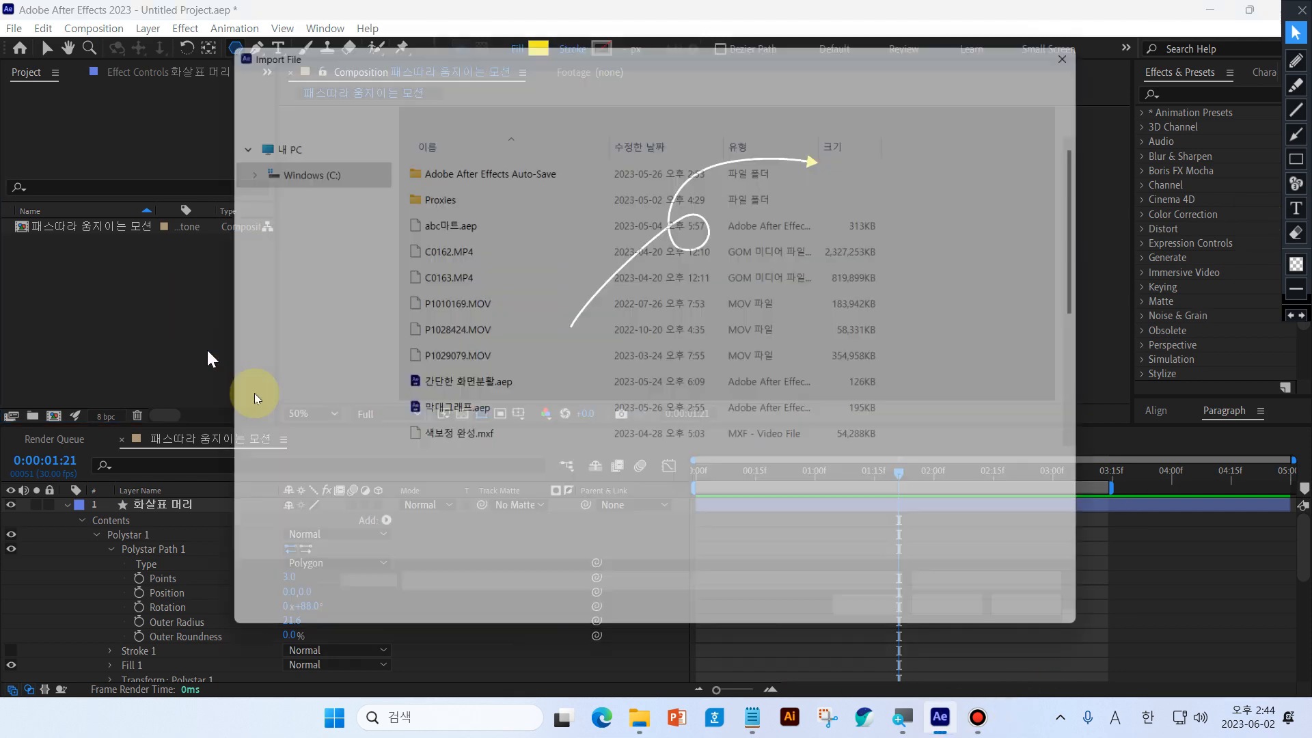
pyautogui.scroll(-3, 478, 386)
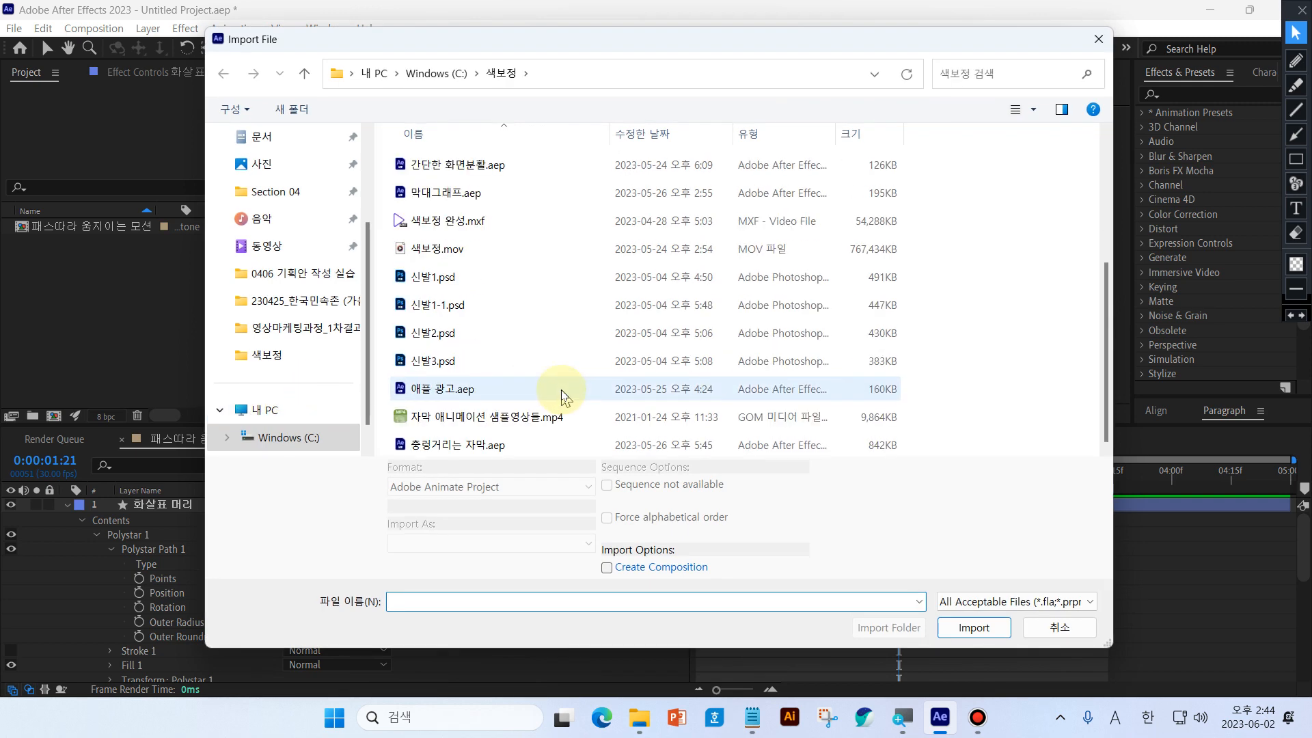
pyautogui.scroll(3, 563, 396)
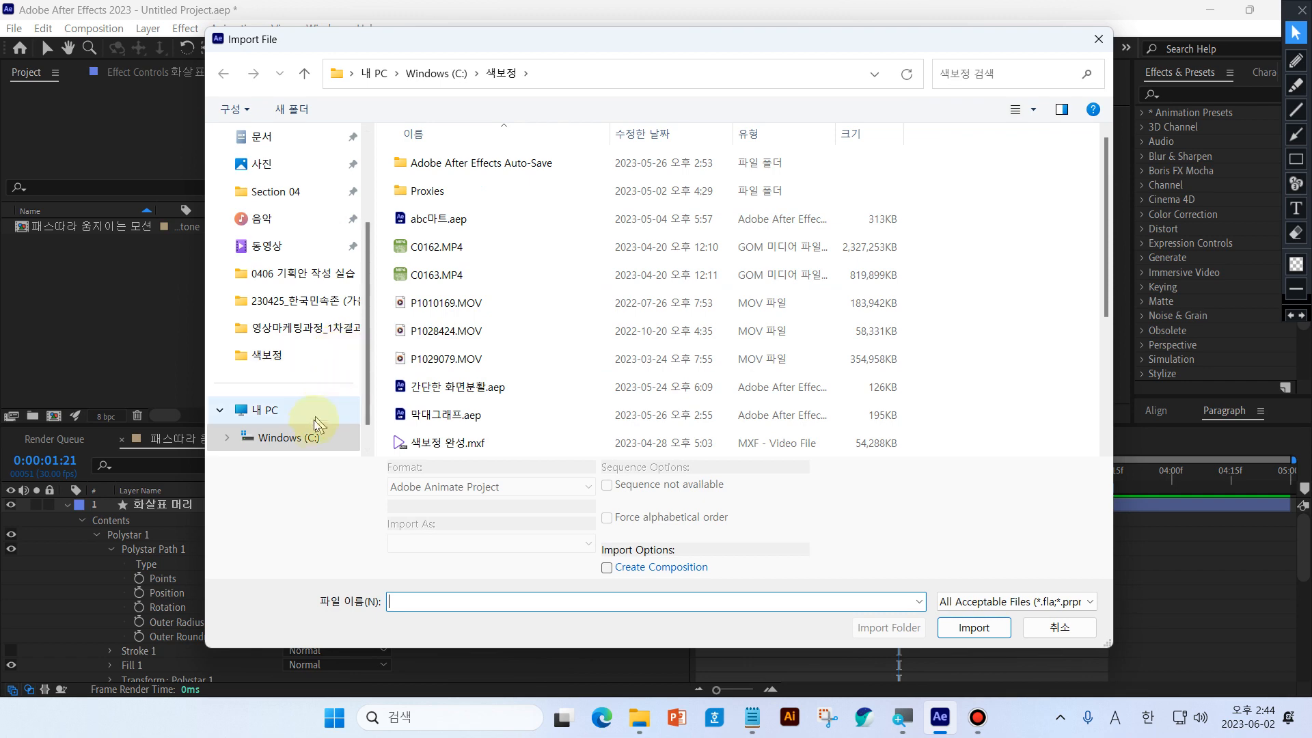
pyautogui.click(304, 438)
pyautogui.scroll(8, 471, 287)
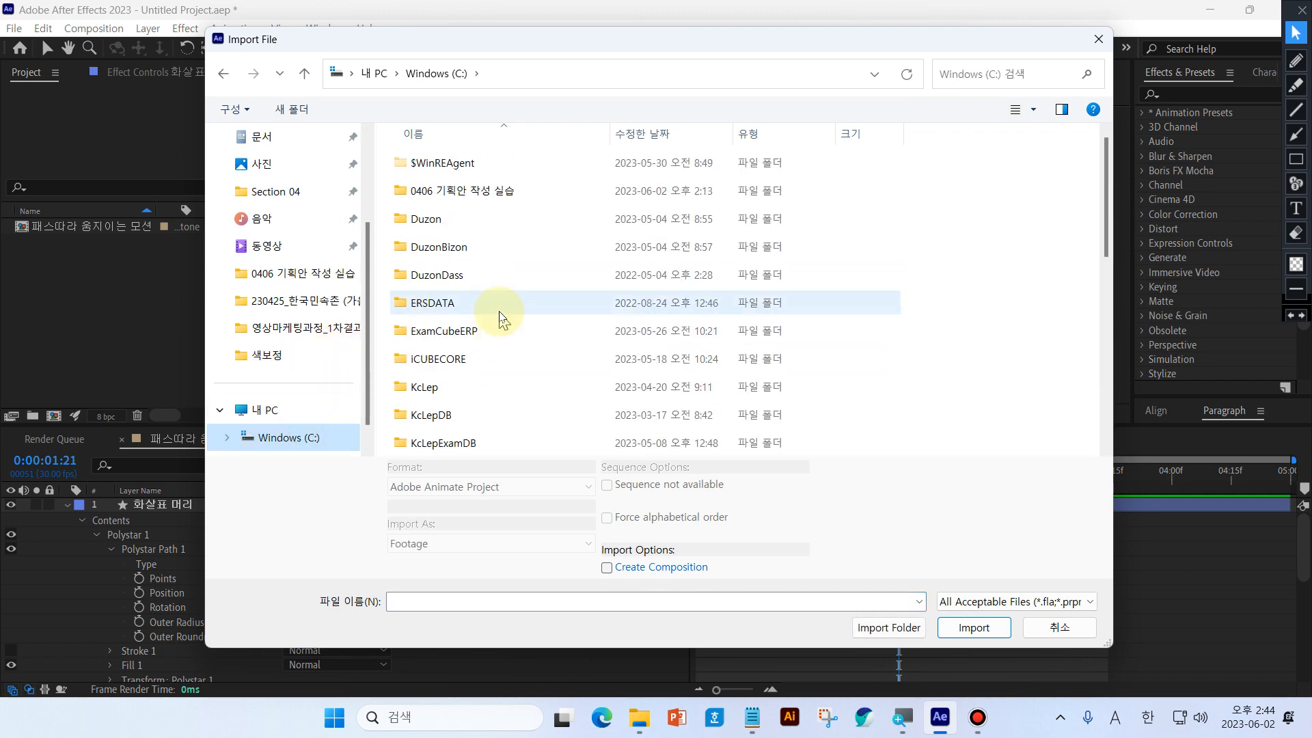
pyautogui.click(504, 194)
pyautogui.doubleClick(503, 197)
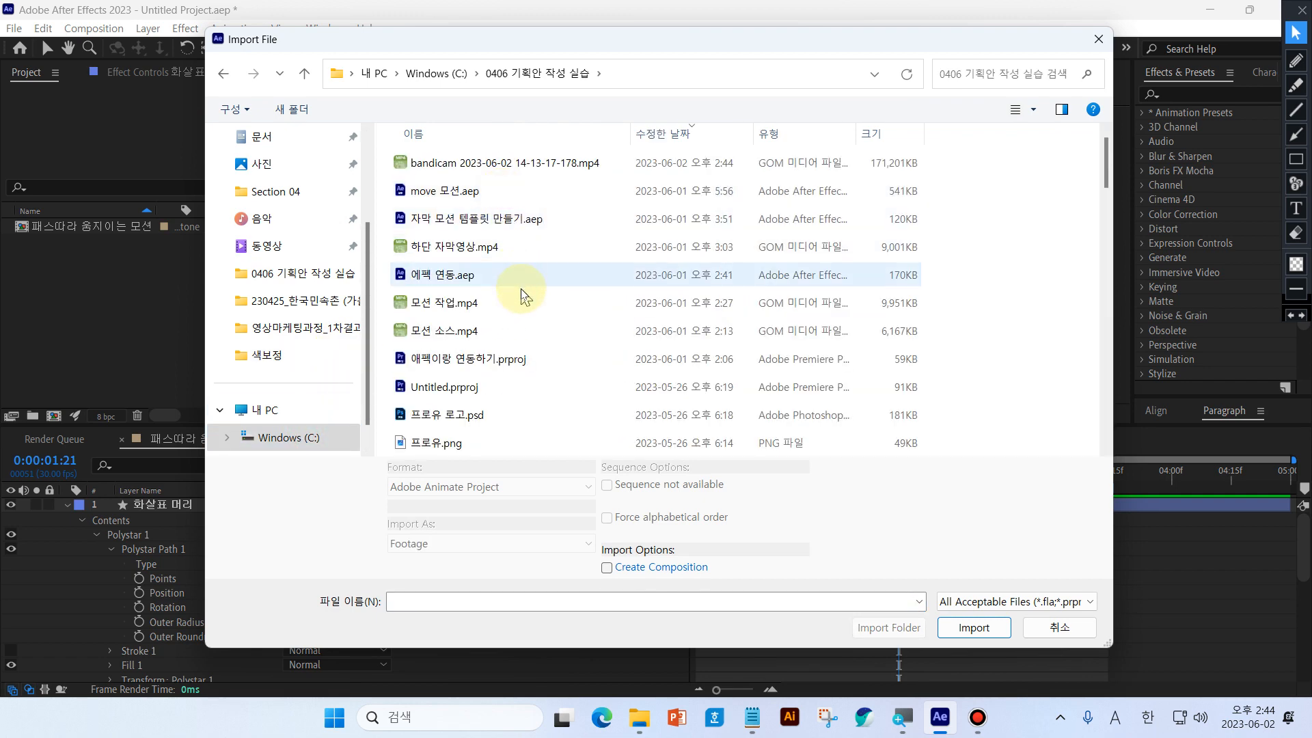
pyautogui.scroll(-1, 523, 300)
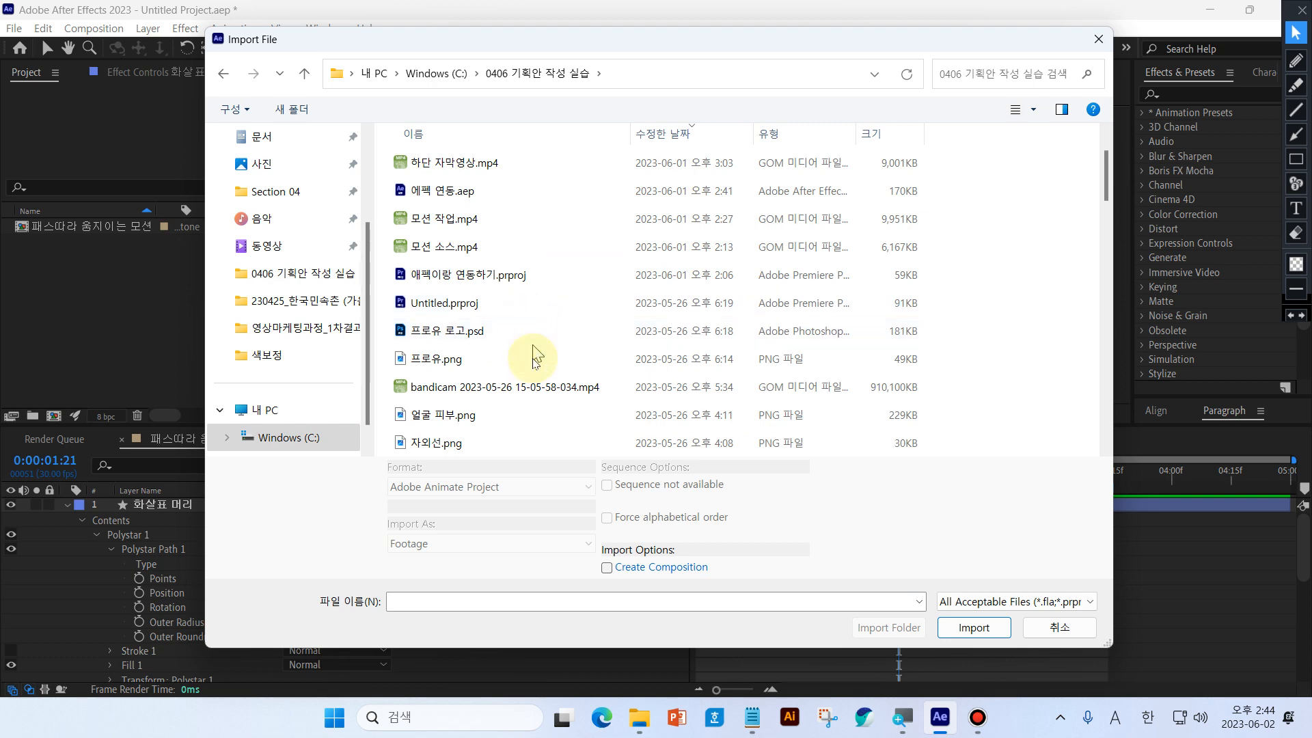
pyautogui.click(472, 417)
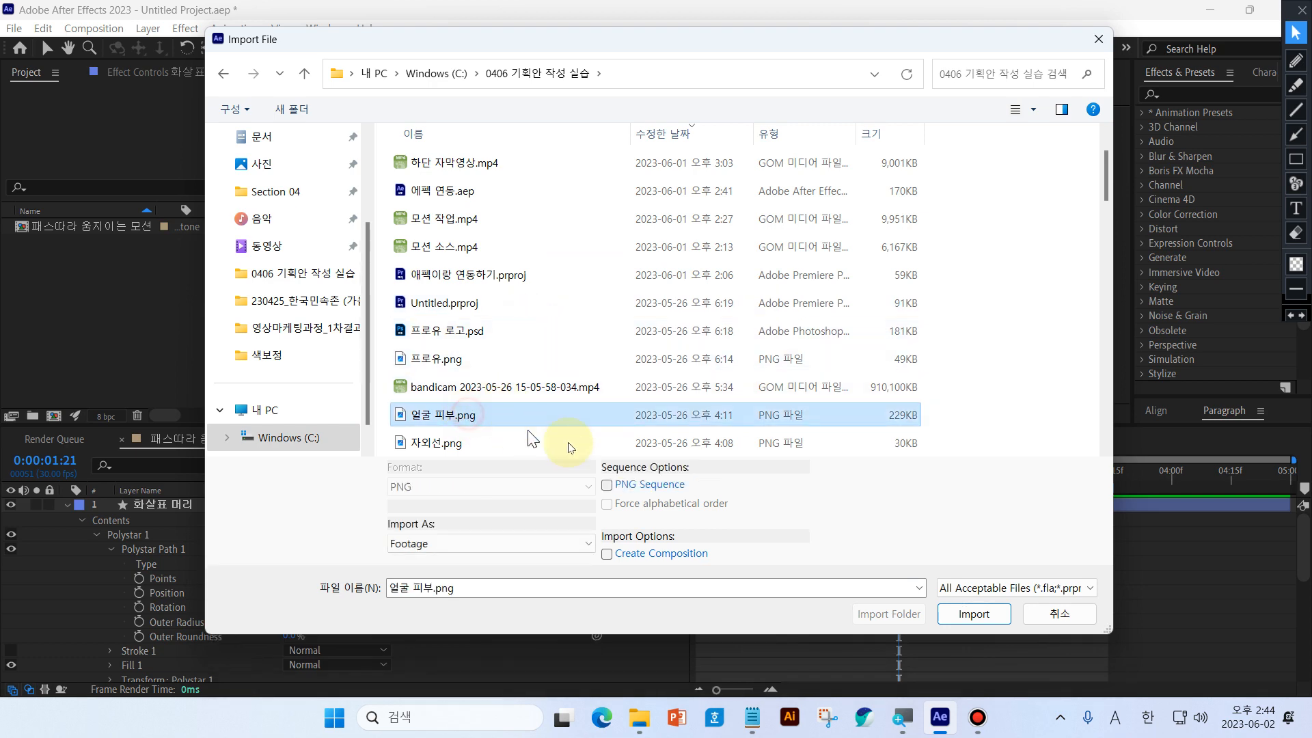
pyautogui.click(970, 623)
pyautogui.click(978, 717)
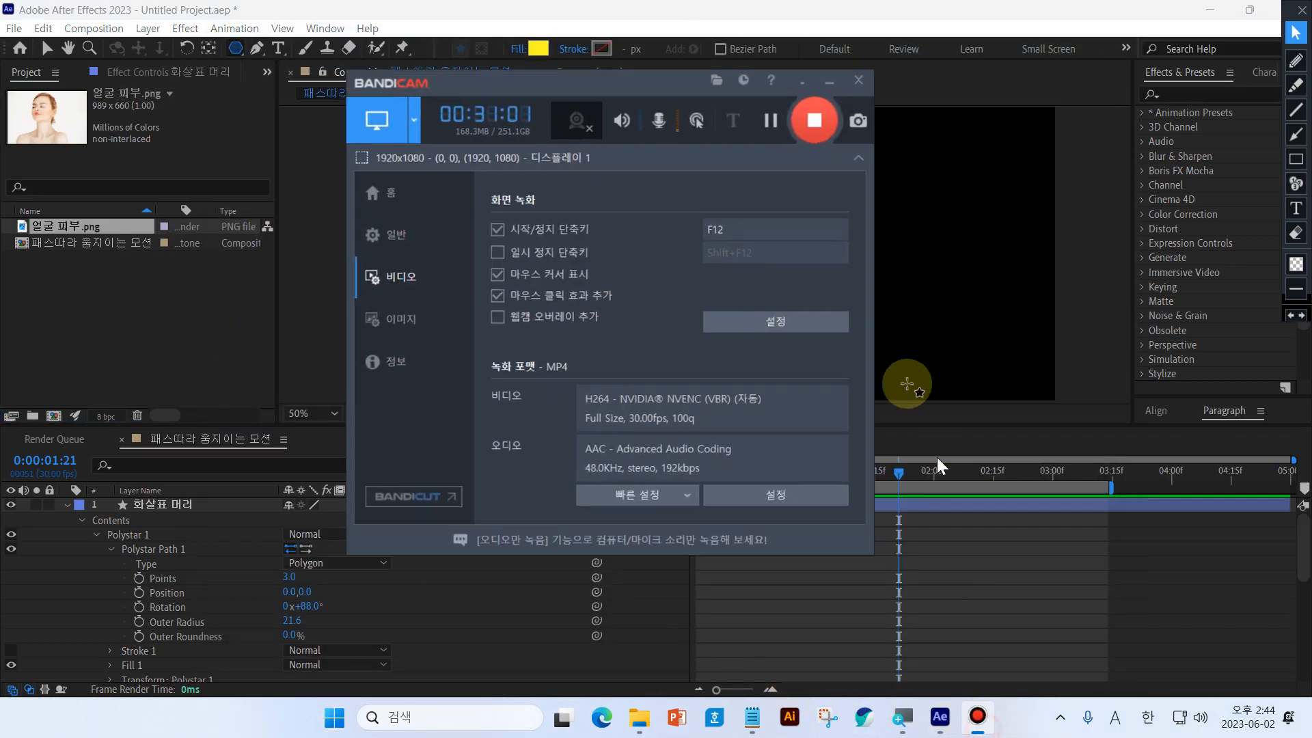